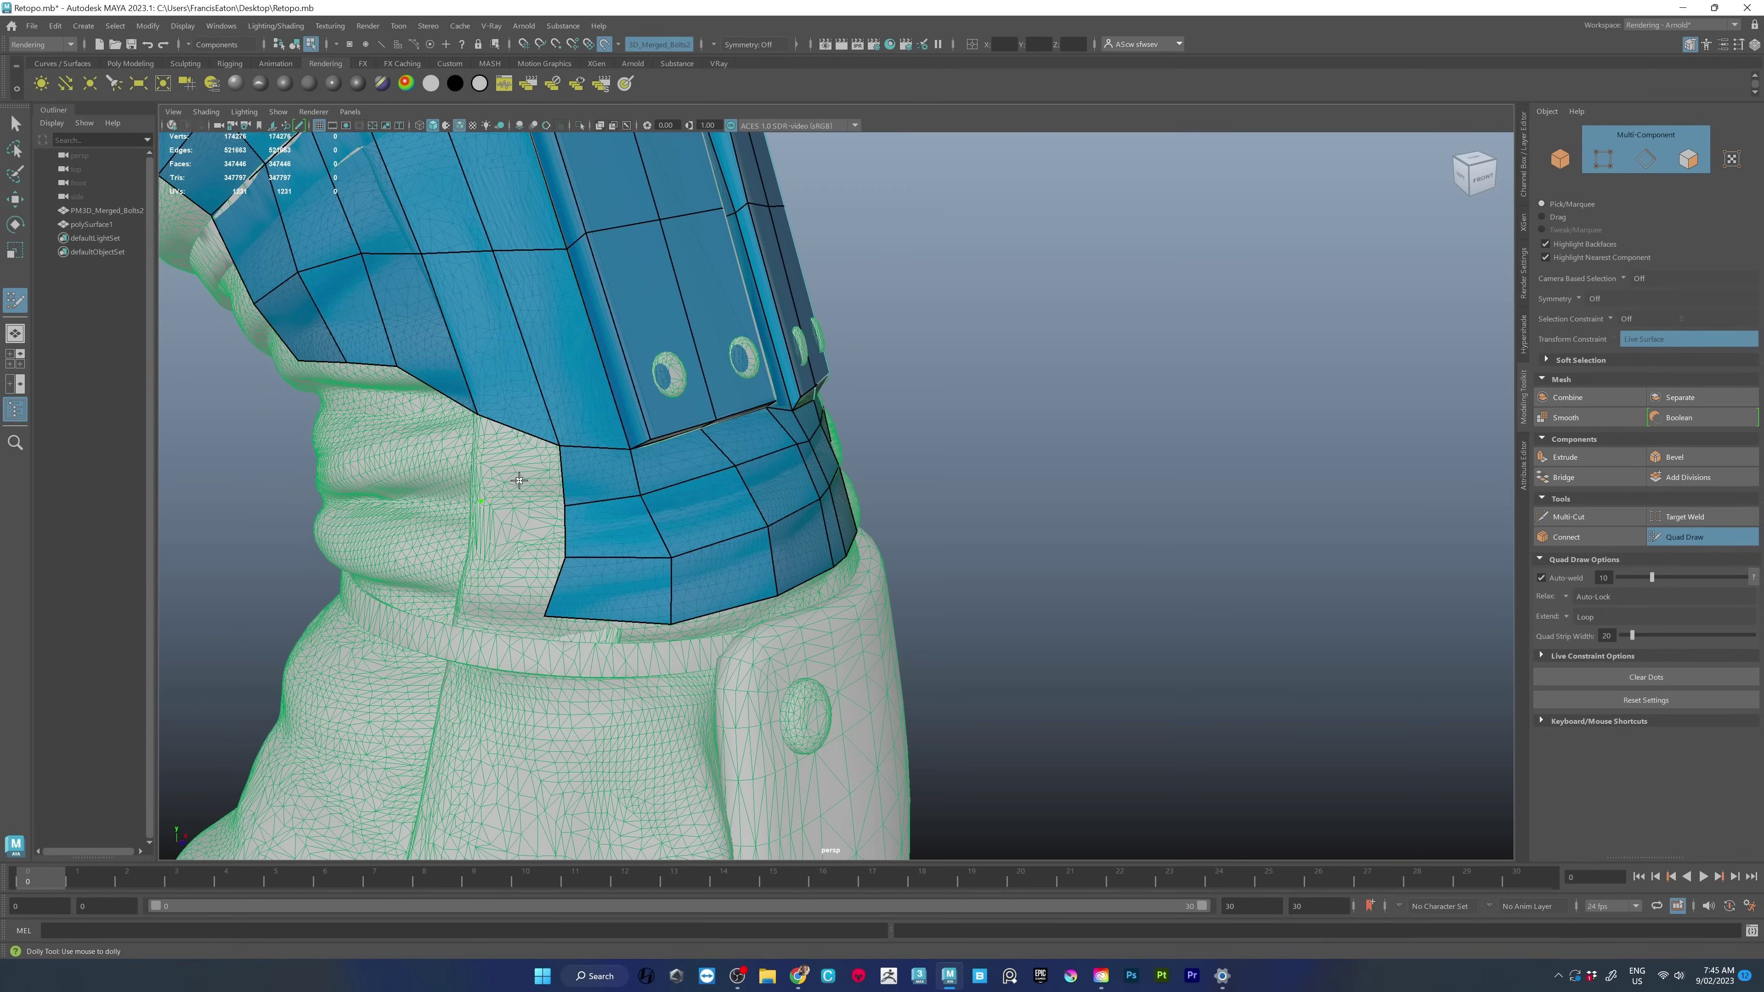
pyautogui.keyDown('shift'); pyautogui.click(518, 480); pyautogui.keyUp('shift')
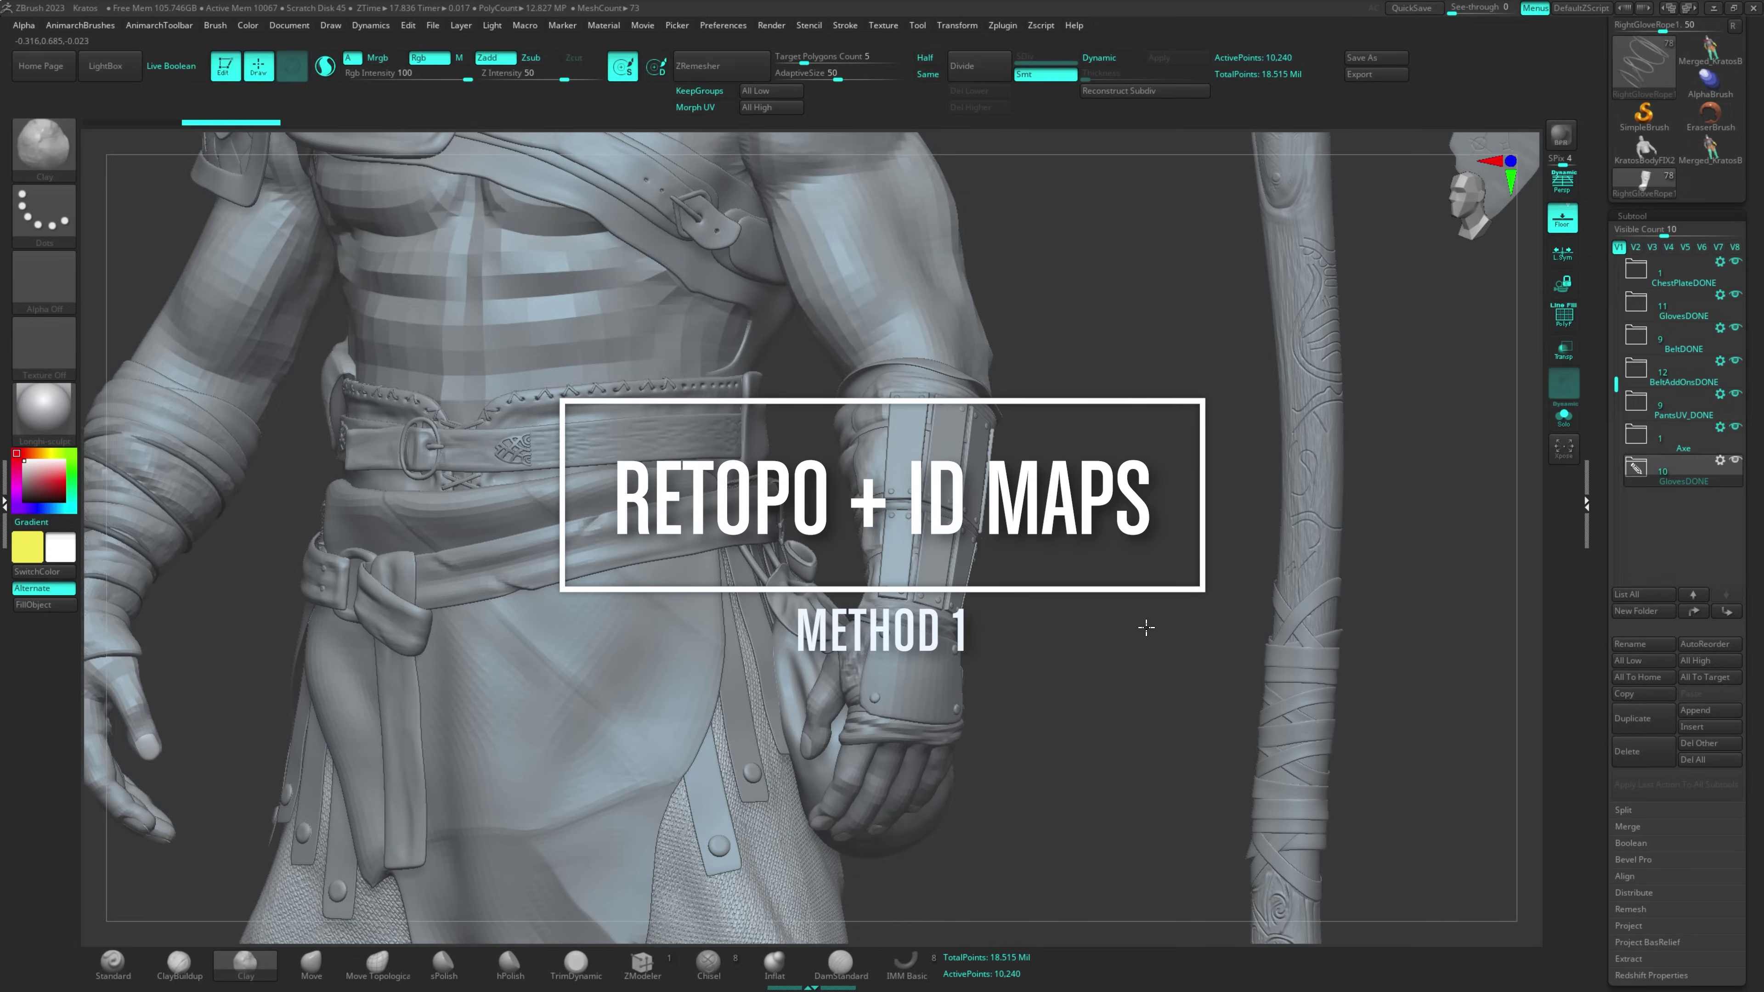
# Hide the rest of the character so that only the last GlovesDONE folder in the subtool list is shown.
pyautogui.keyDown('shift'); pyautogui.click(1735, 427); pyautogui.keyUp('shift')
pyautogui.click(1735, 460)
pyautogui.click(1644, 477)
pyautogui.moveTo(1616, 325); pyautogui.dragTo(1616, 308)
pyautogui.click(1637, 503)
pyautogui.keyDown('alt'); pyautogui.moveTo(1217, 629); pyautogui.dragTo(1304, 631); pyautogui.keyUp('alt')
pyautogui.moveTo(1465, 522); pyautogui.dragTo(1371, 517)
pyautogui.moveTo(1616, 333)
pyautogui.mouseDown()
pyautogui.moveTo(1616, 310)
pyautogui.moveTo(1633, 399)
pyautogui.moveTo(1624, 297)
pyautogui.moveTo(1616, 366)
pyautogui.mouseUp()
pyautogui.click(1636, 368)
pyautogui.click(1636, 369)
pyautogui.keyDown('alt'); pyautogui.moveTo(1043, 548); pyautogui.dragTo(953, 572); pyautogui.keyUp('alt')
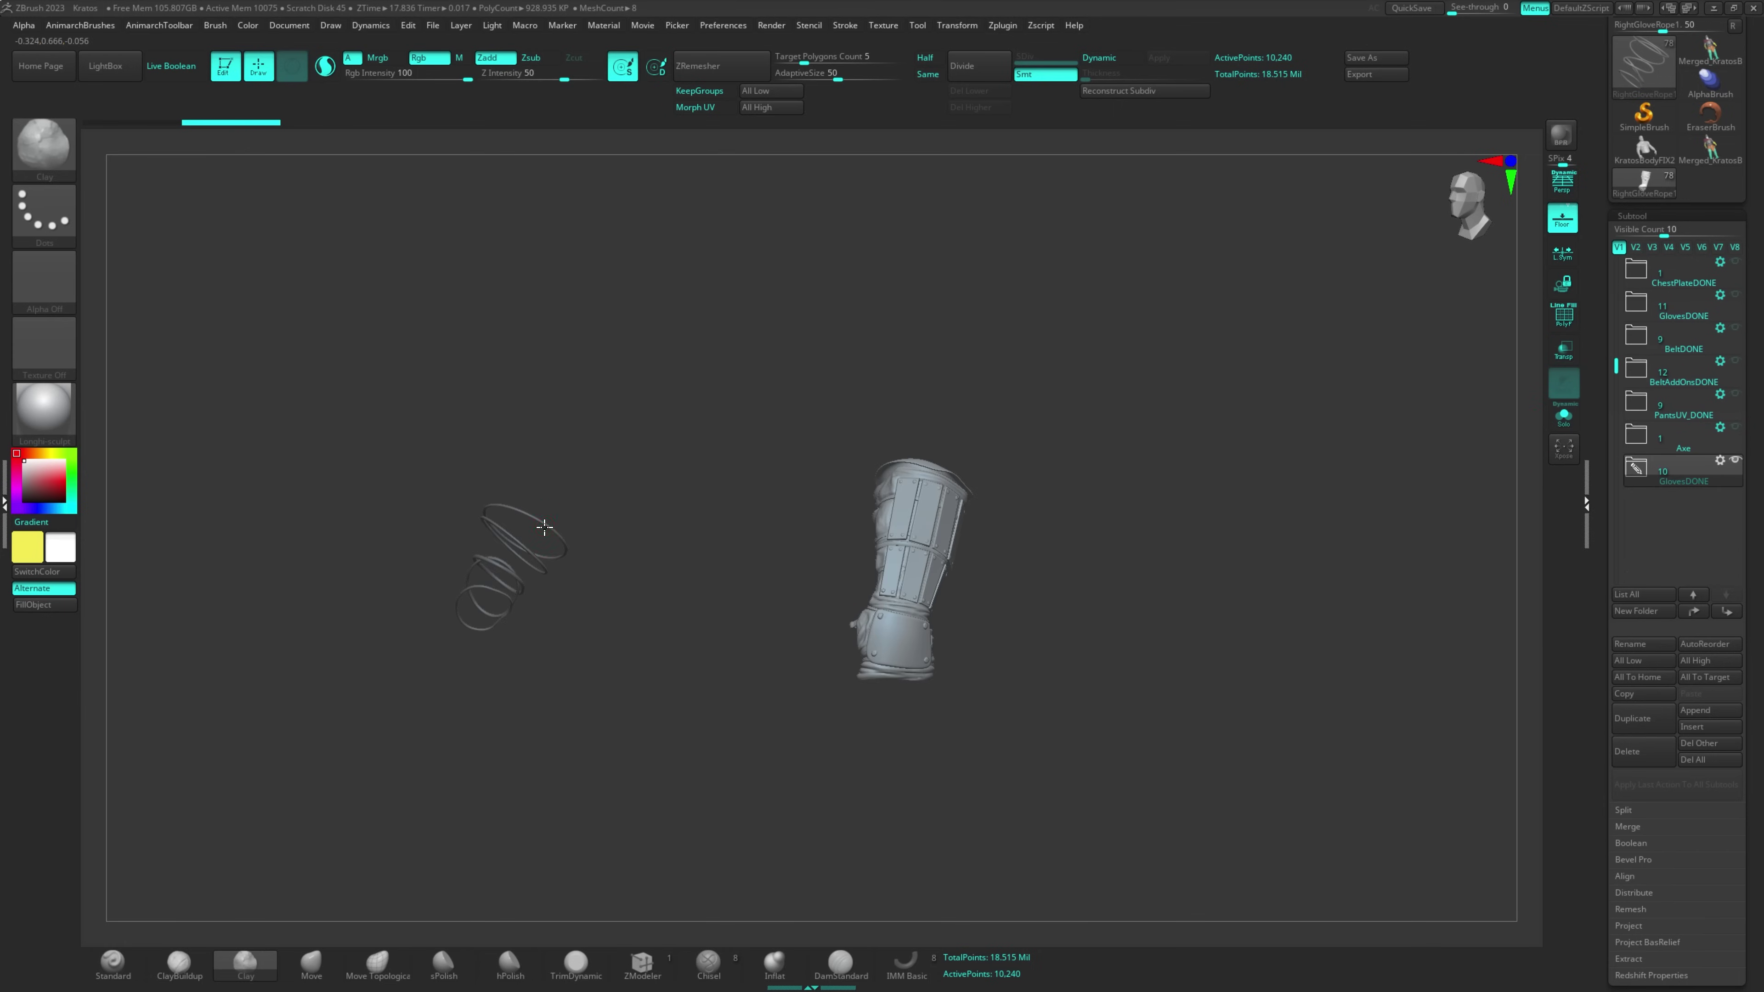
# Make LeftGlove_04 in the last GlovesDONE folder the active subtool and frame the glove.
pyautogui.click(1652, 471)
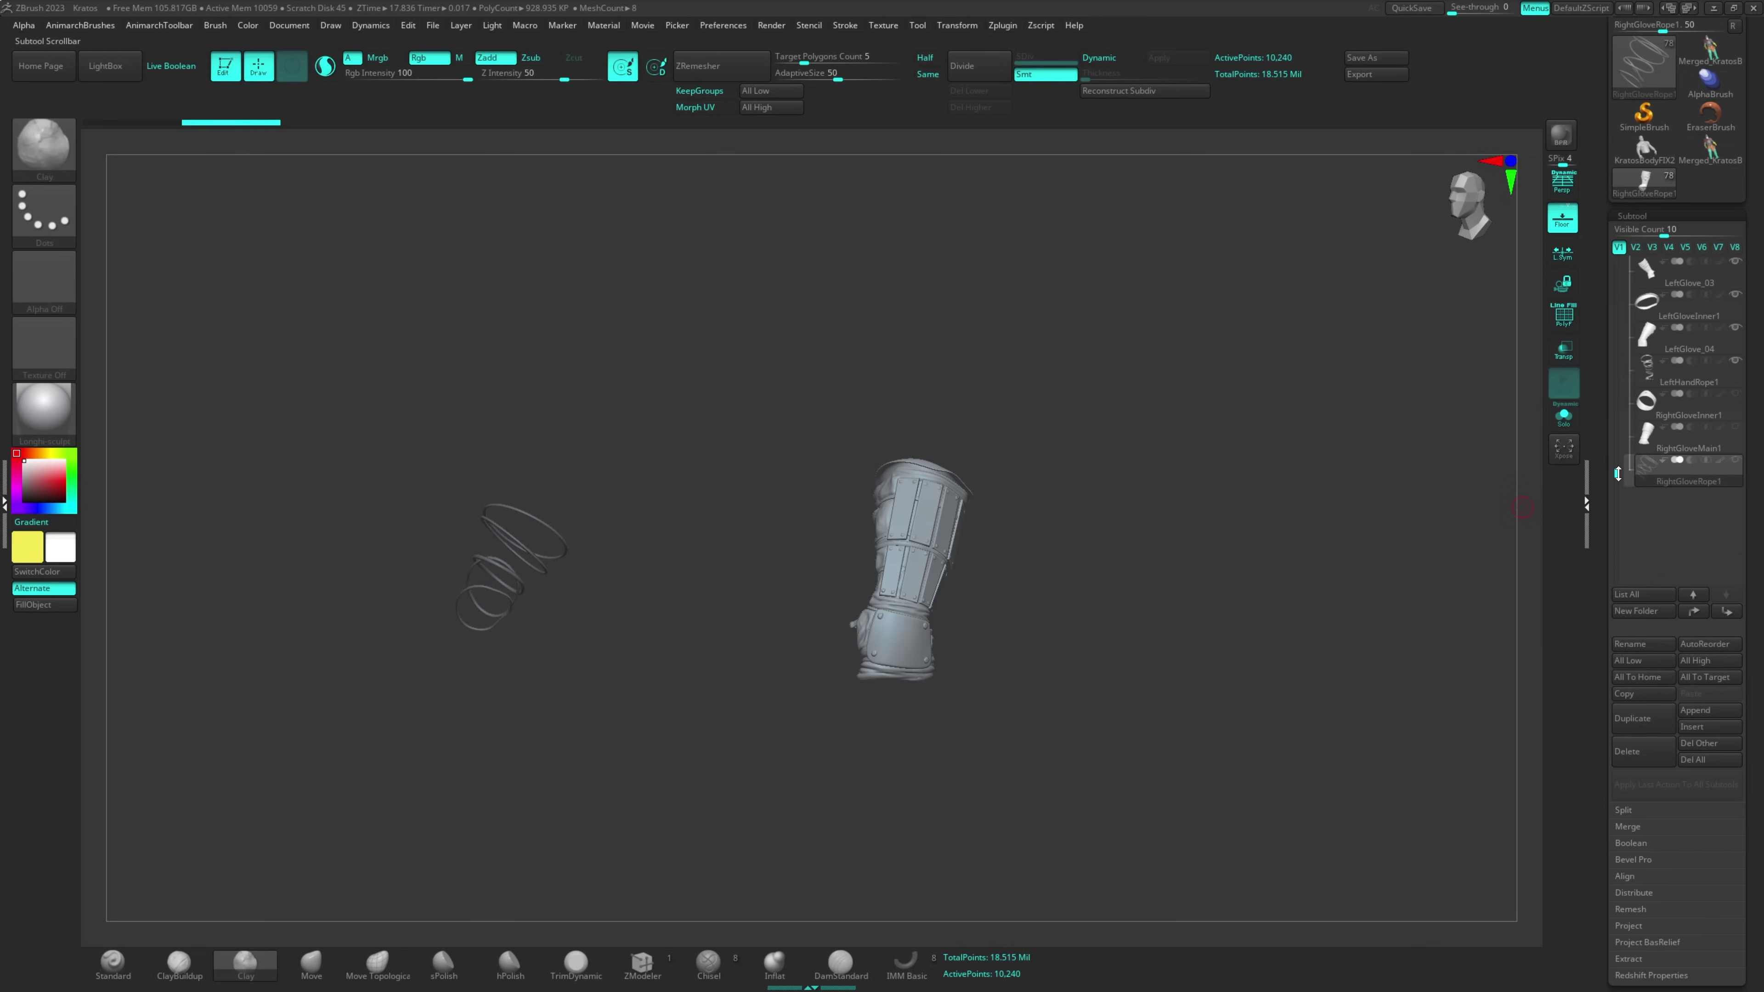
pyautogui.moveTo(1616, 476); pyautogui.dragTo(1618, 393)
pyautogui.click(1677, 362)
pyautogui.click(1636, 301)
pyautogui.keyDown('alt'); pyautogui.moveTo(1012, 626); pyautogui.dragTo(972, 476); pyautogui.keyUp('alt')
pyautogui.press('f')
pyautogui.keyDown('alt'); pyautogui.click(719, 367); pyautogui.keyUp('alt')
pyautogui.press('f')
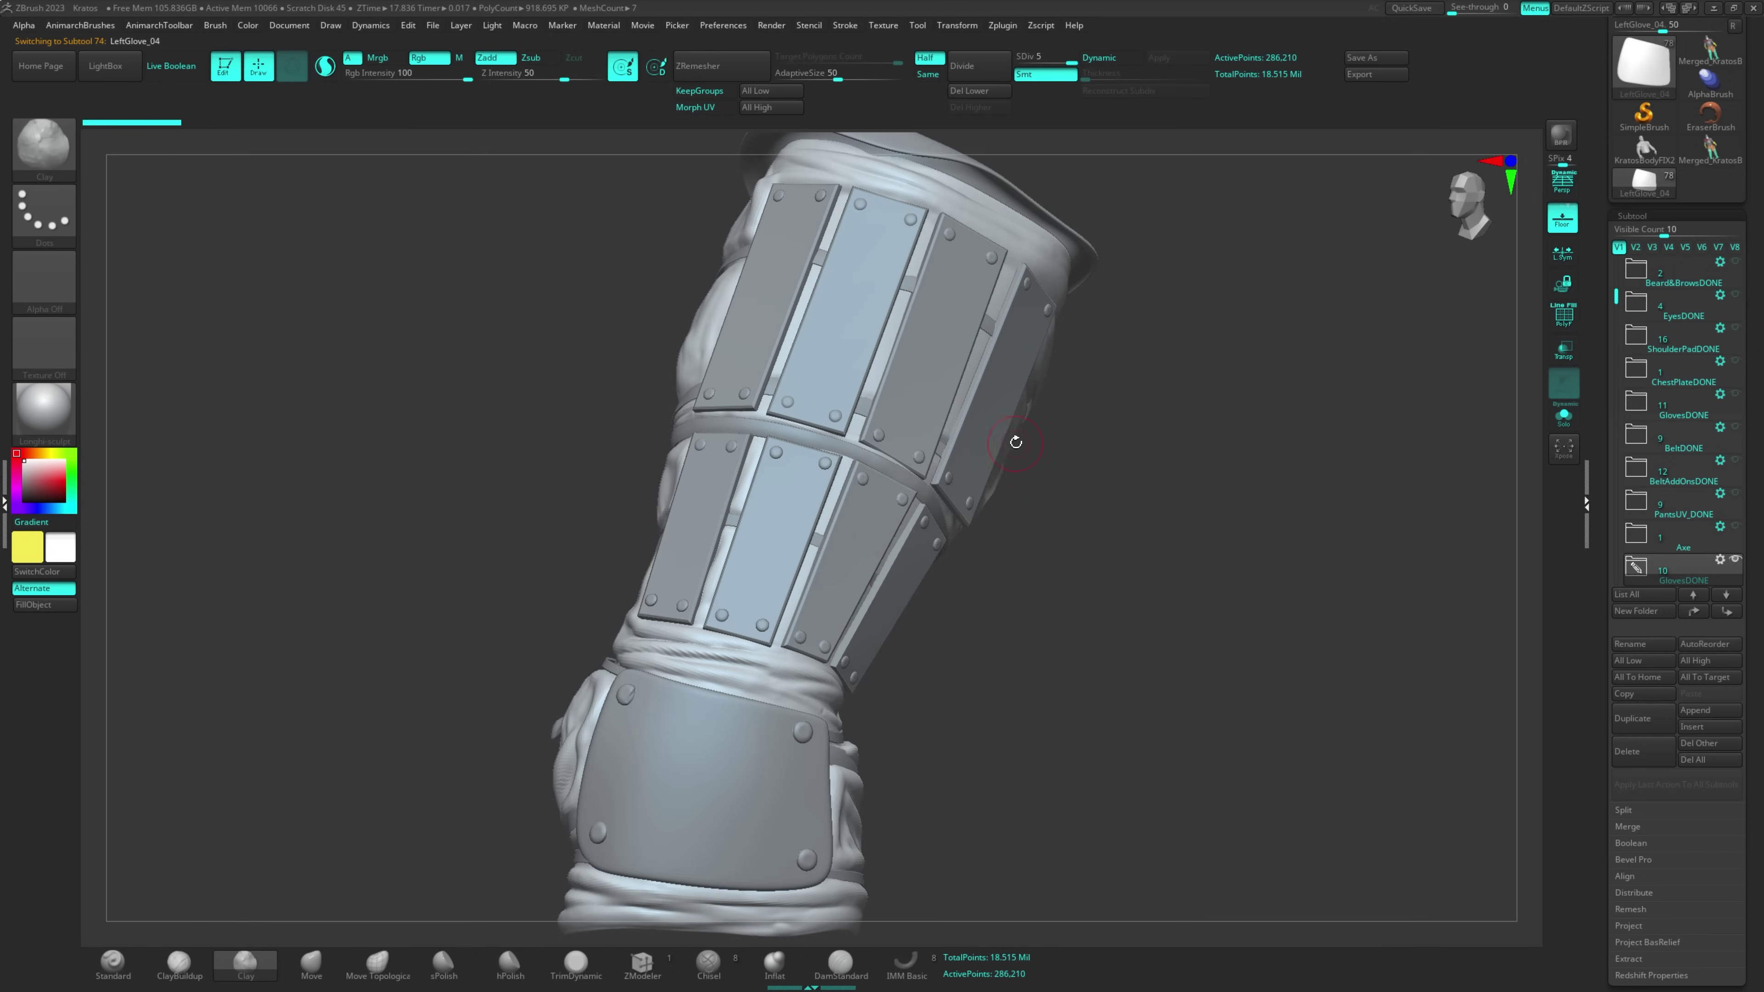
# Merge the last GlovesDONE folder into a single glove subtool and check its polygroups and wireframe.
pyautogui.click(1722, 526)
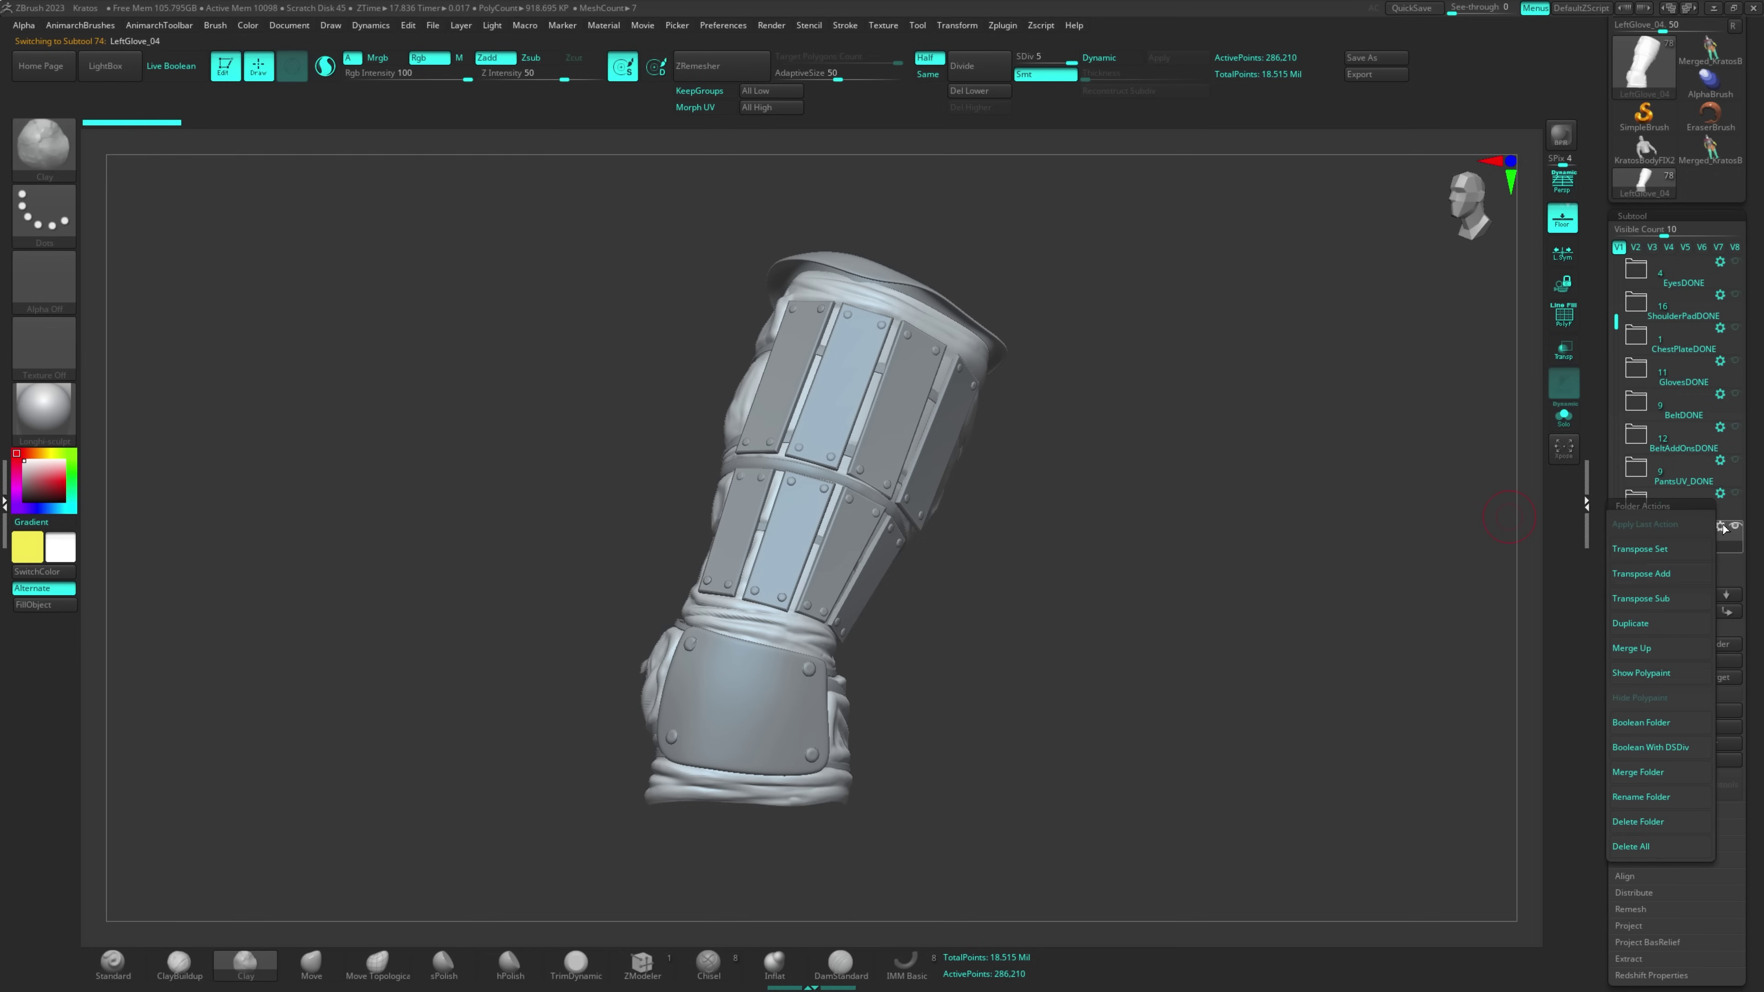
pyautogui.click(1638, 772)
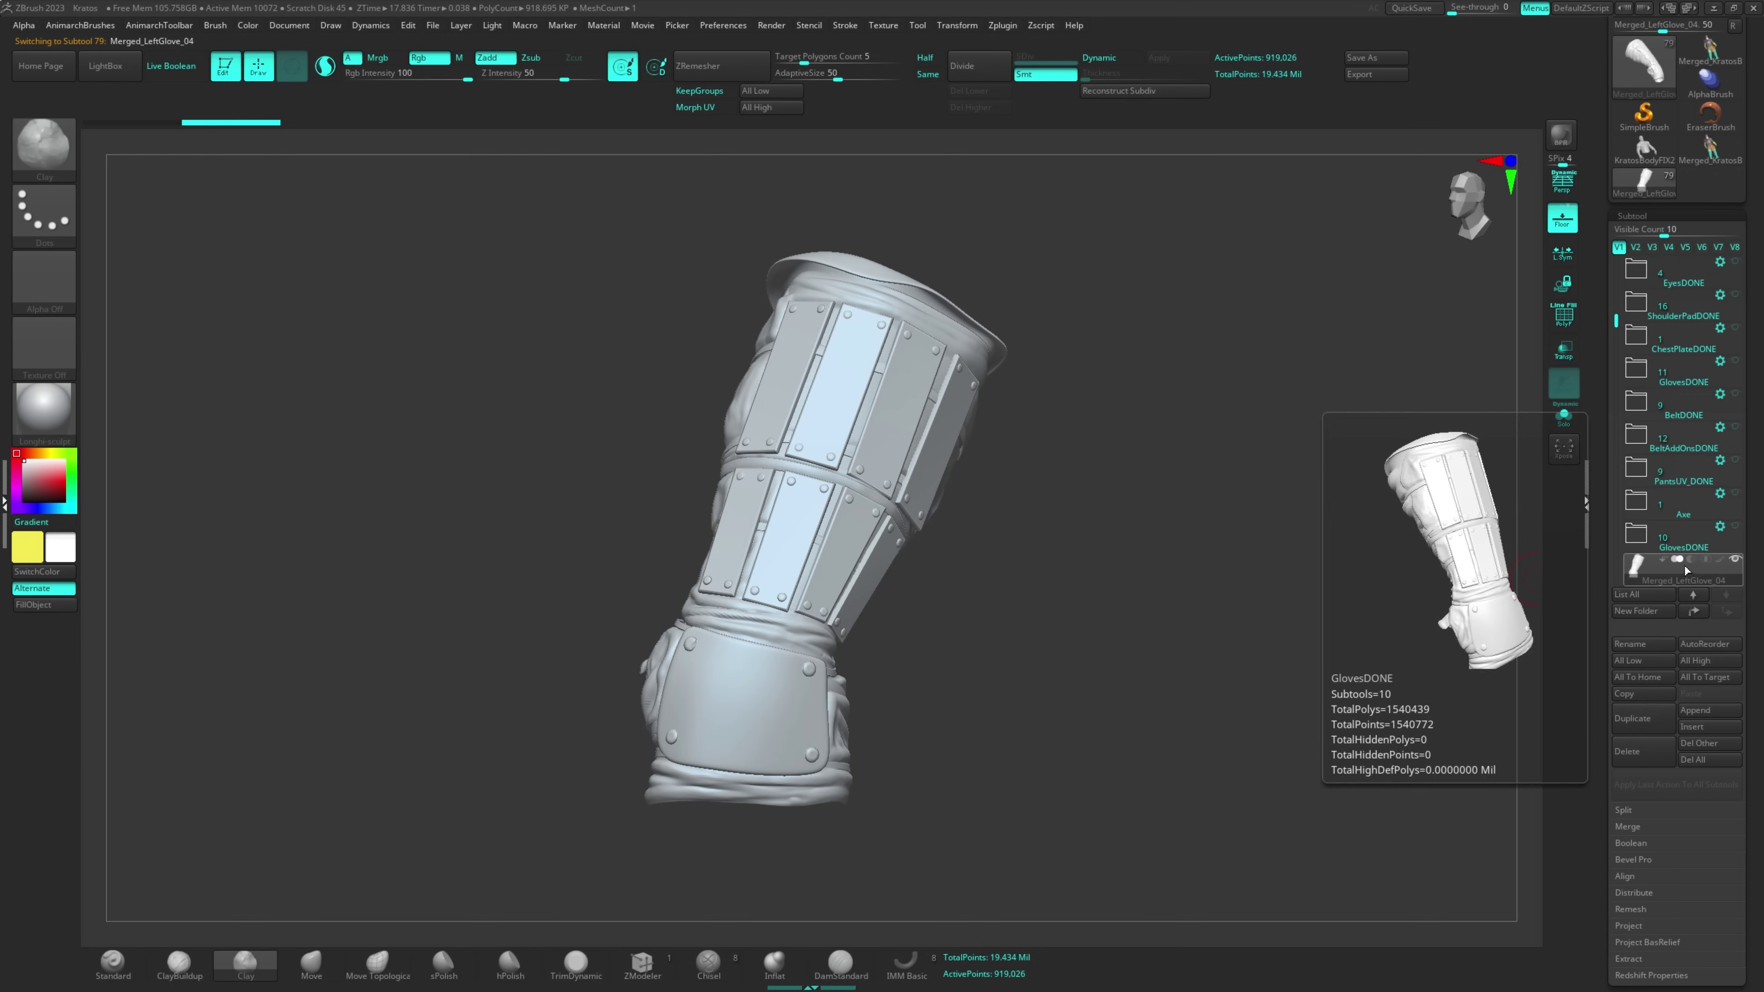
pyautogui.moveTo(1613, 335); pyautogui.dragTo(1612, 354)
pyautogui.hotkey('shift', 'f')
pyautogui.moveTo(1002, 587)
pyautogui.mouseDown()
pyautogui.moveTo(1059, 587)
pyautogui.moveTo(998, 587)
pyautogui.mouseUp()
pyautogui.hotkey('shift', 'f')
pyautogui.keyDown('ctrl'); pyautogui.moveTo(998, 587); pyautogui.dragTo(1036, 576, button='right'); pyautogui.keyUp('ctrl')
pyautogui.moveTo(1037, 577); pyautogui.dragTo(1028, 599, button='right')
# Pre-process the merged glove with Decimation Master and decimate it to 20%.
pyautogui.click(1015, 28)
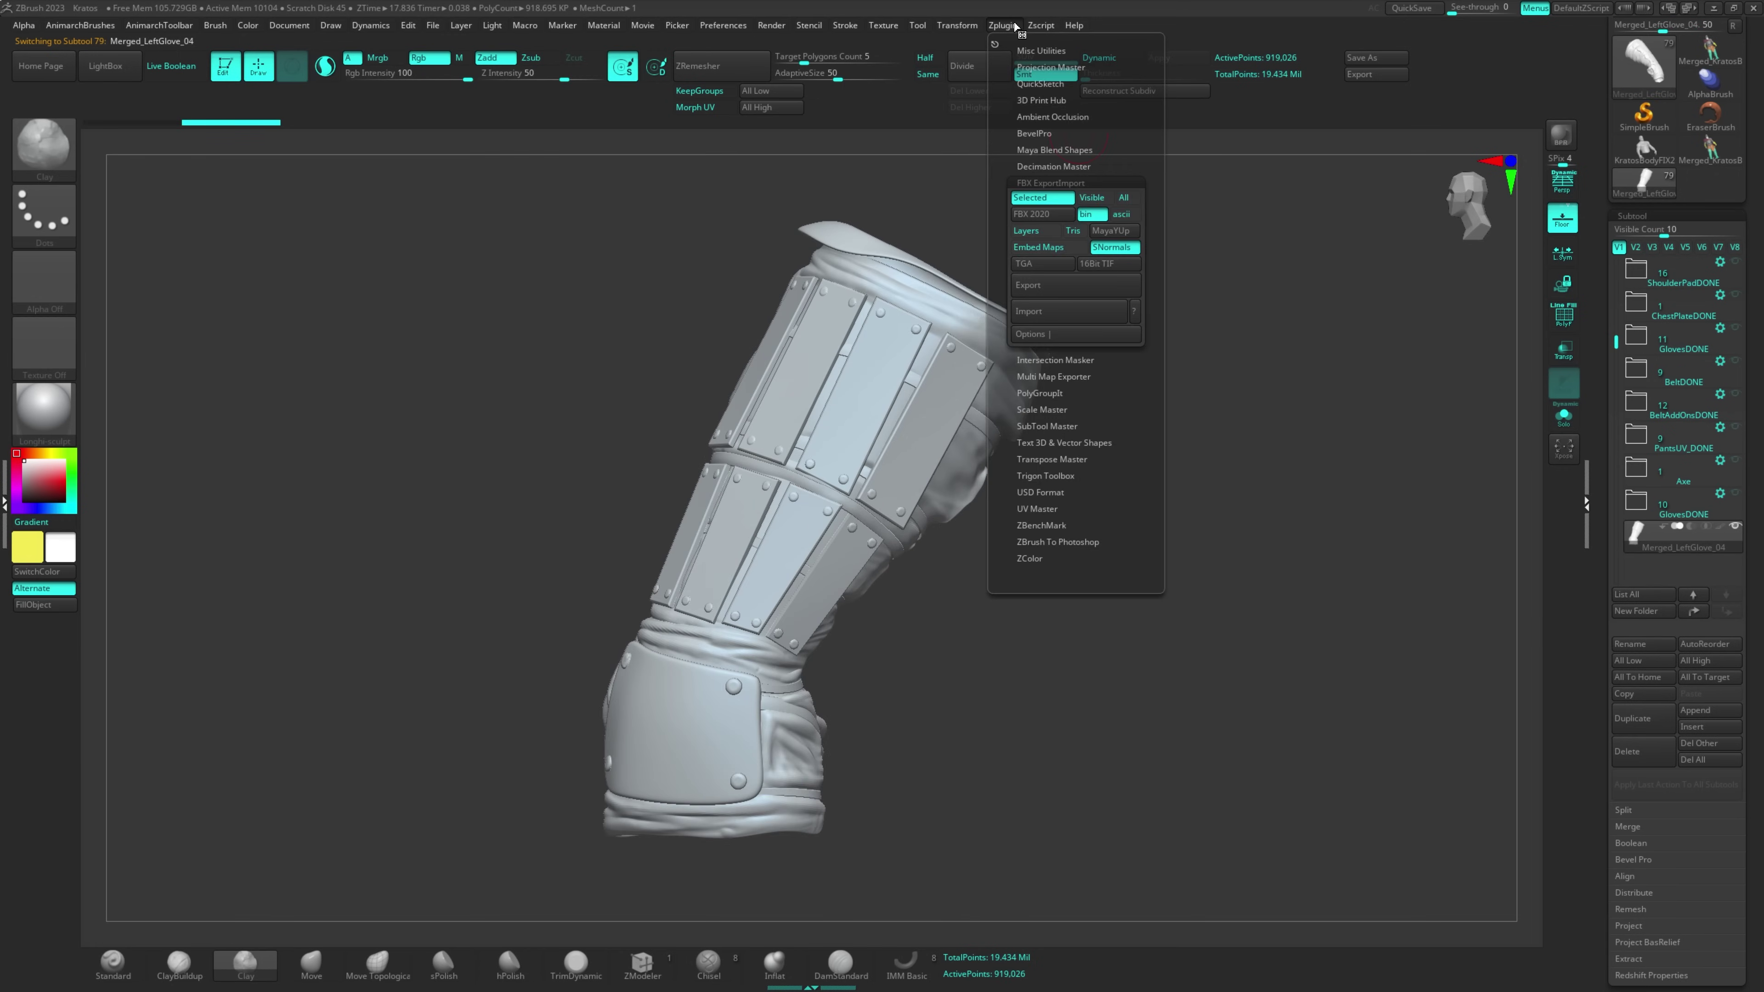
pyautogui.click(1070, 334)
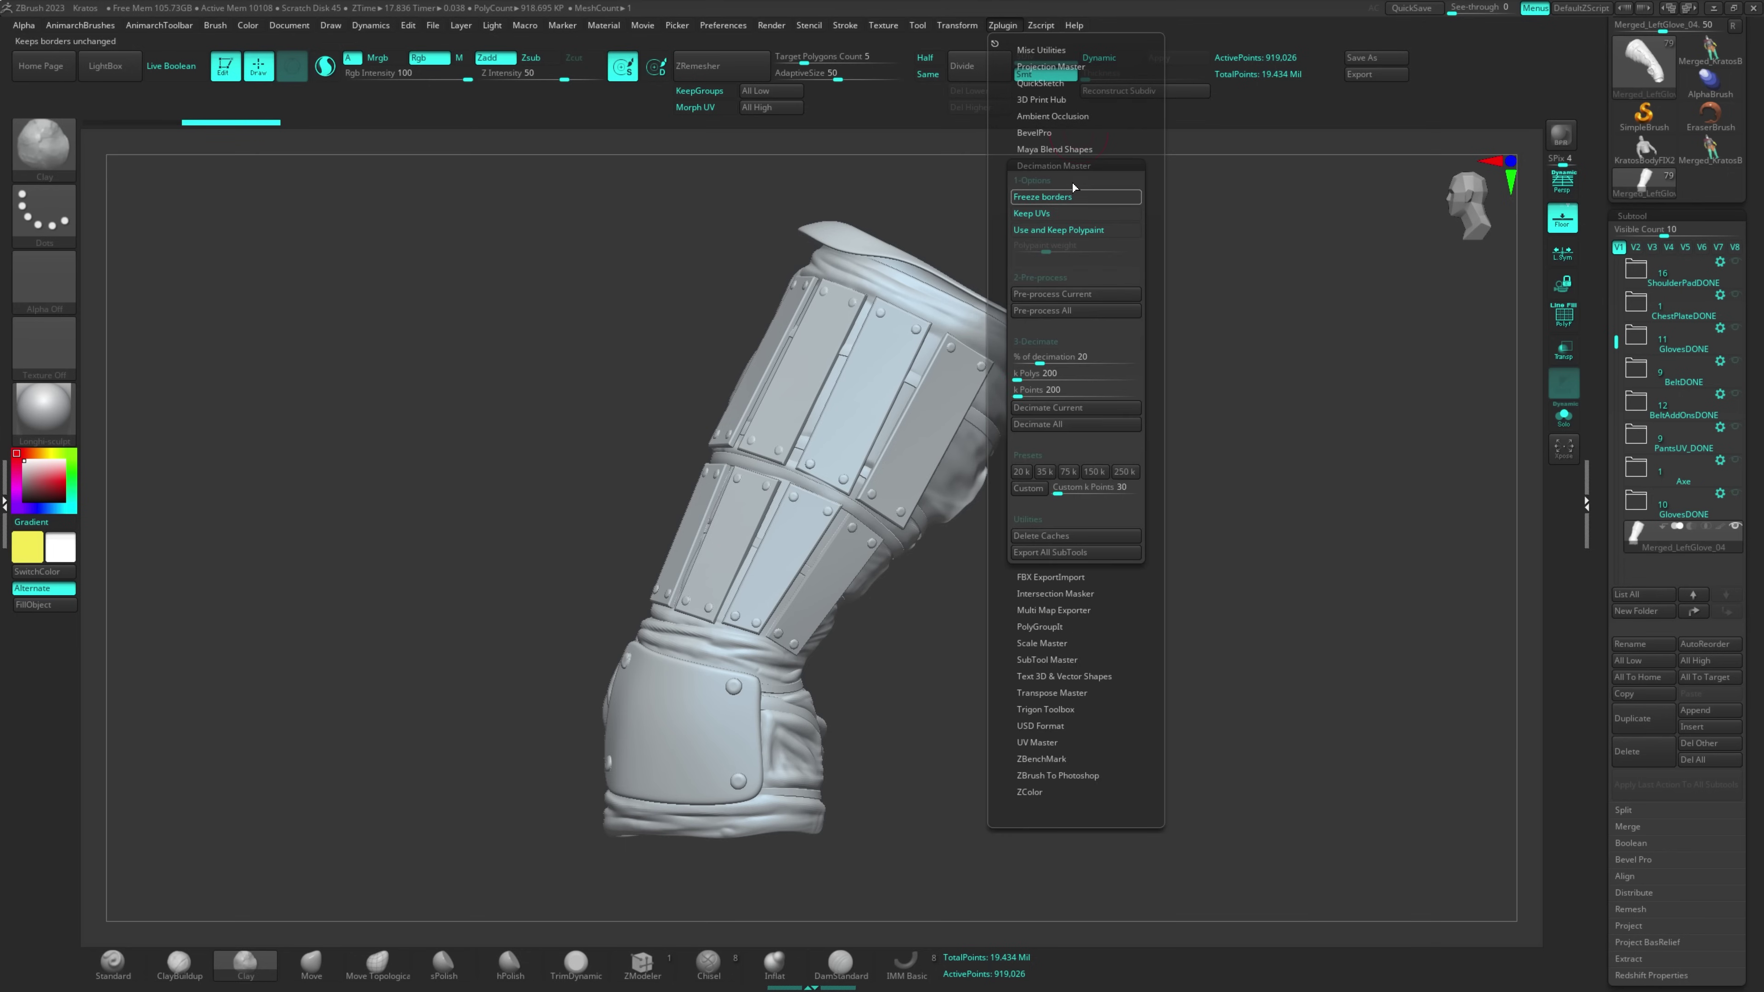
pyautogui.click(1050, 303)
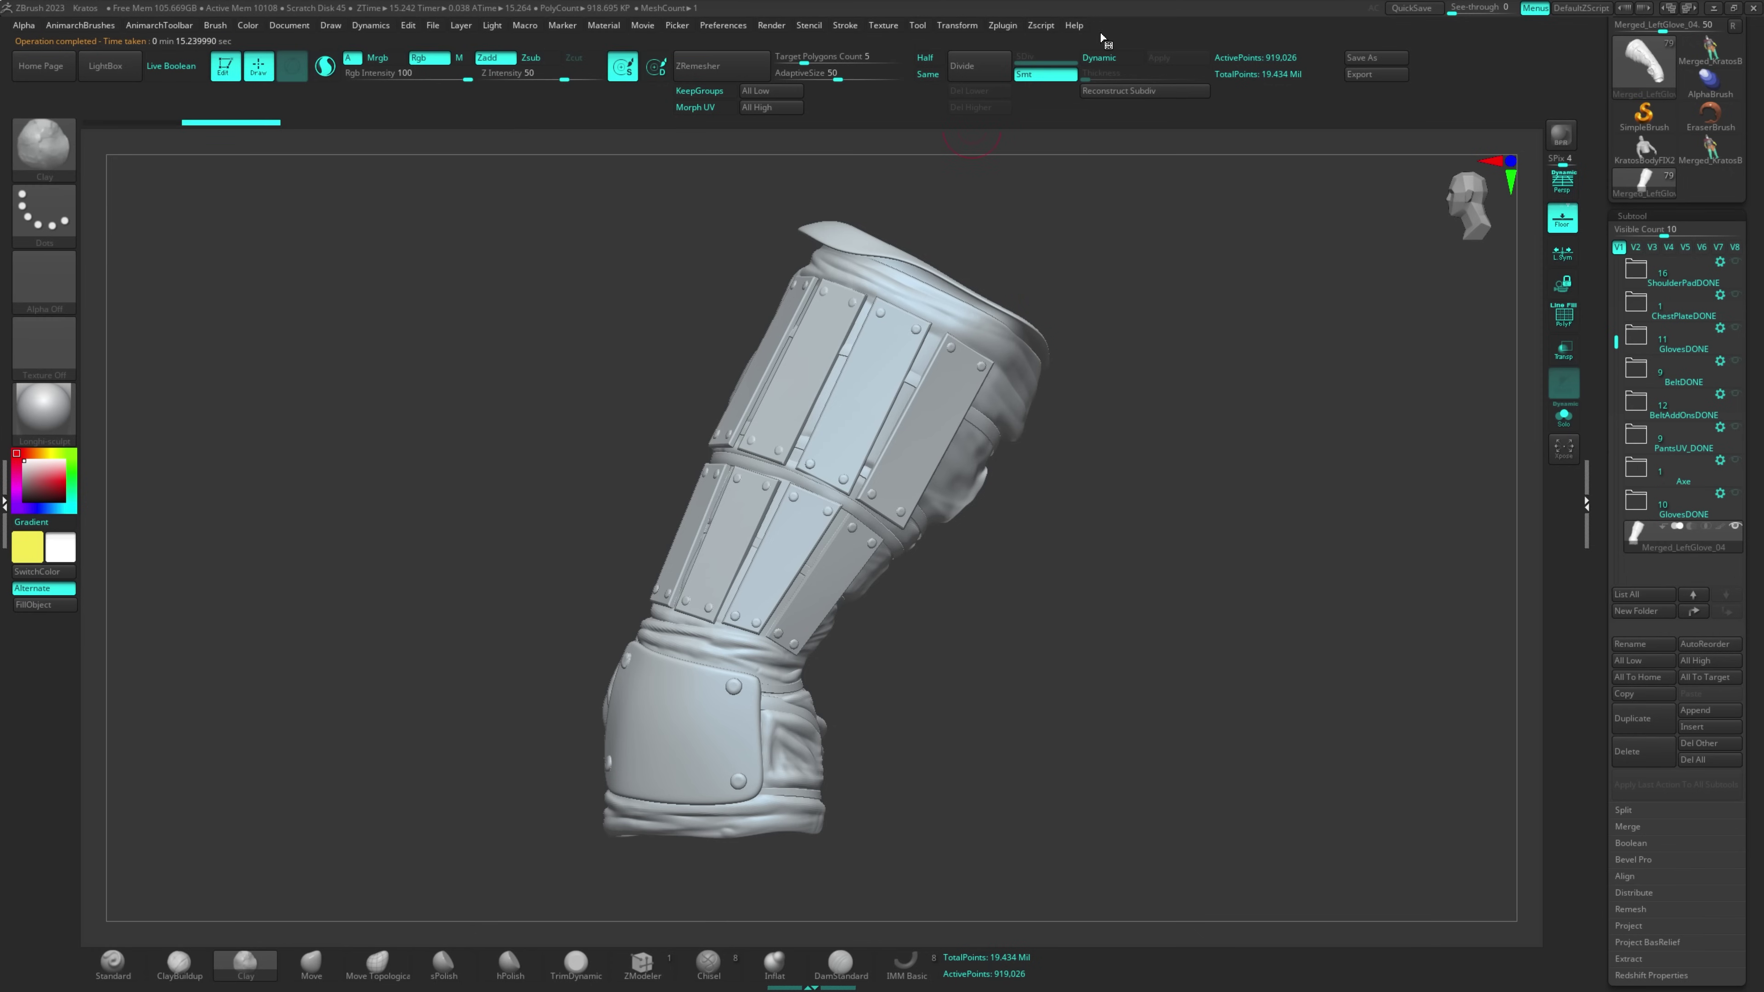
pyautogui.click(1000, 26)
pyautogui.click(1044, 426)
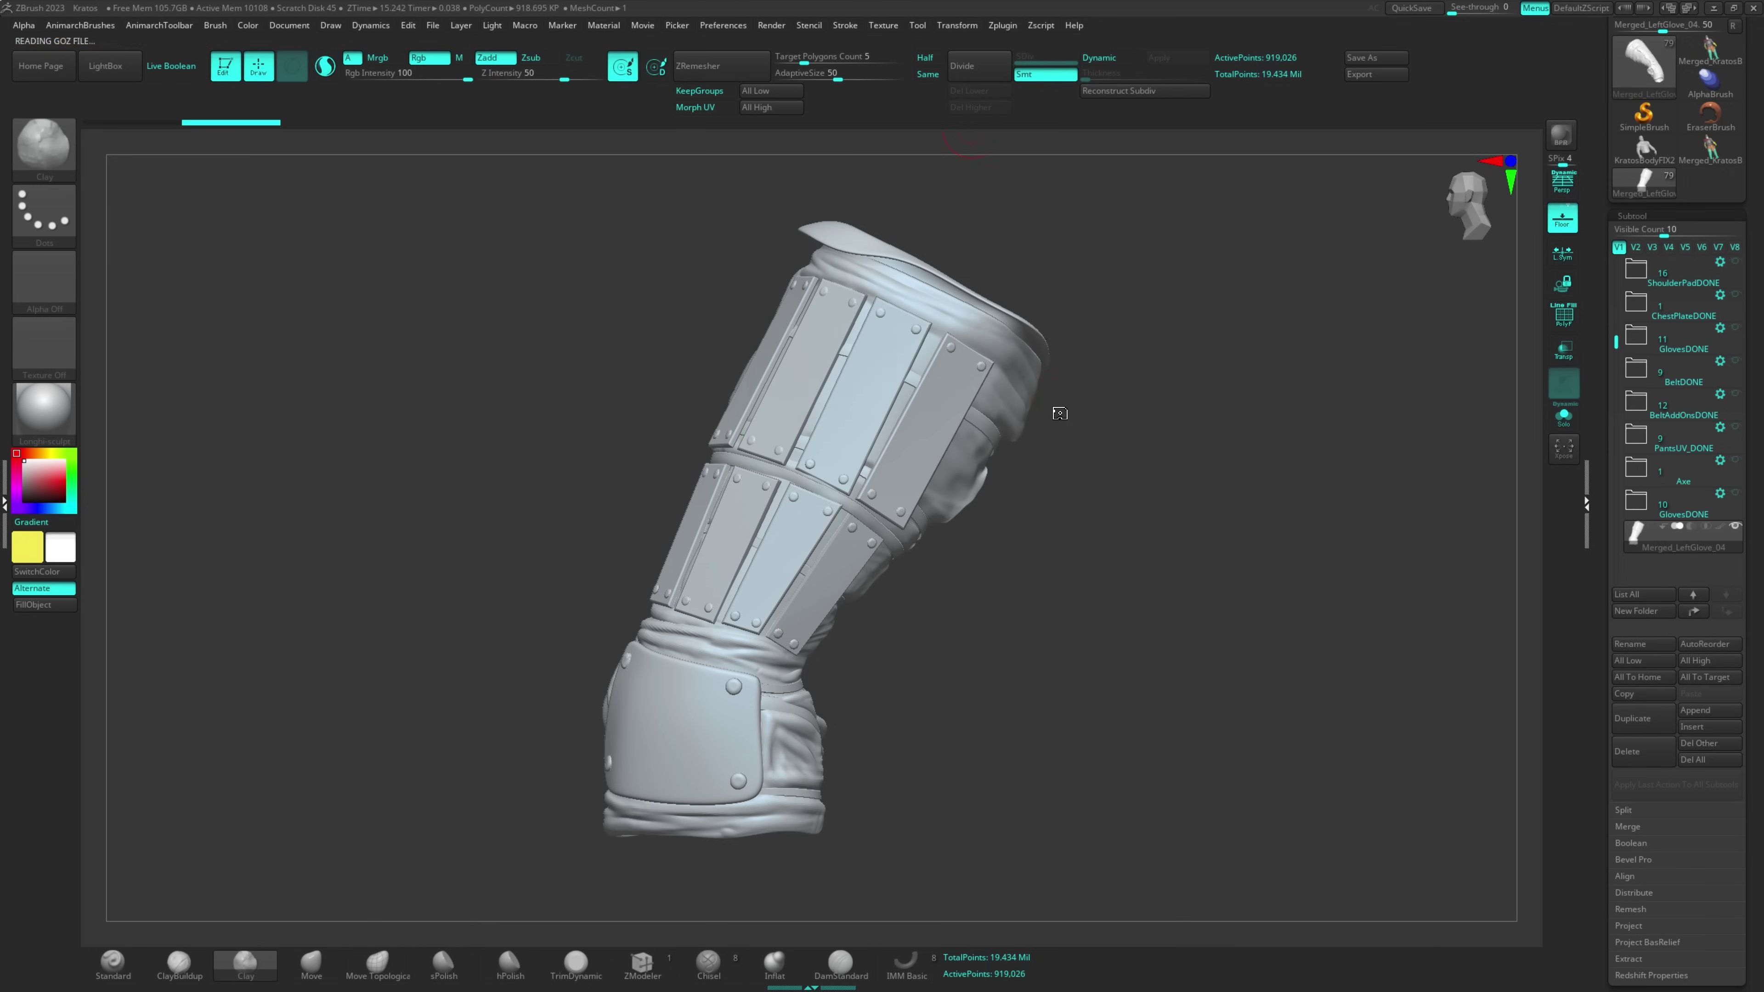
pyautogui.hotkey('shift', 'f')
pyautogui.moveTo(1081, 626); pyautogui.dragTo(1069, 552)
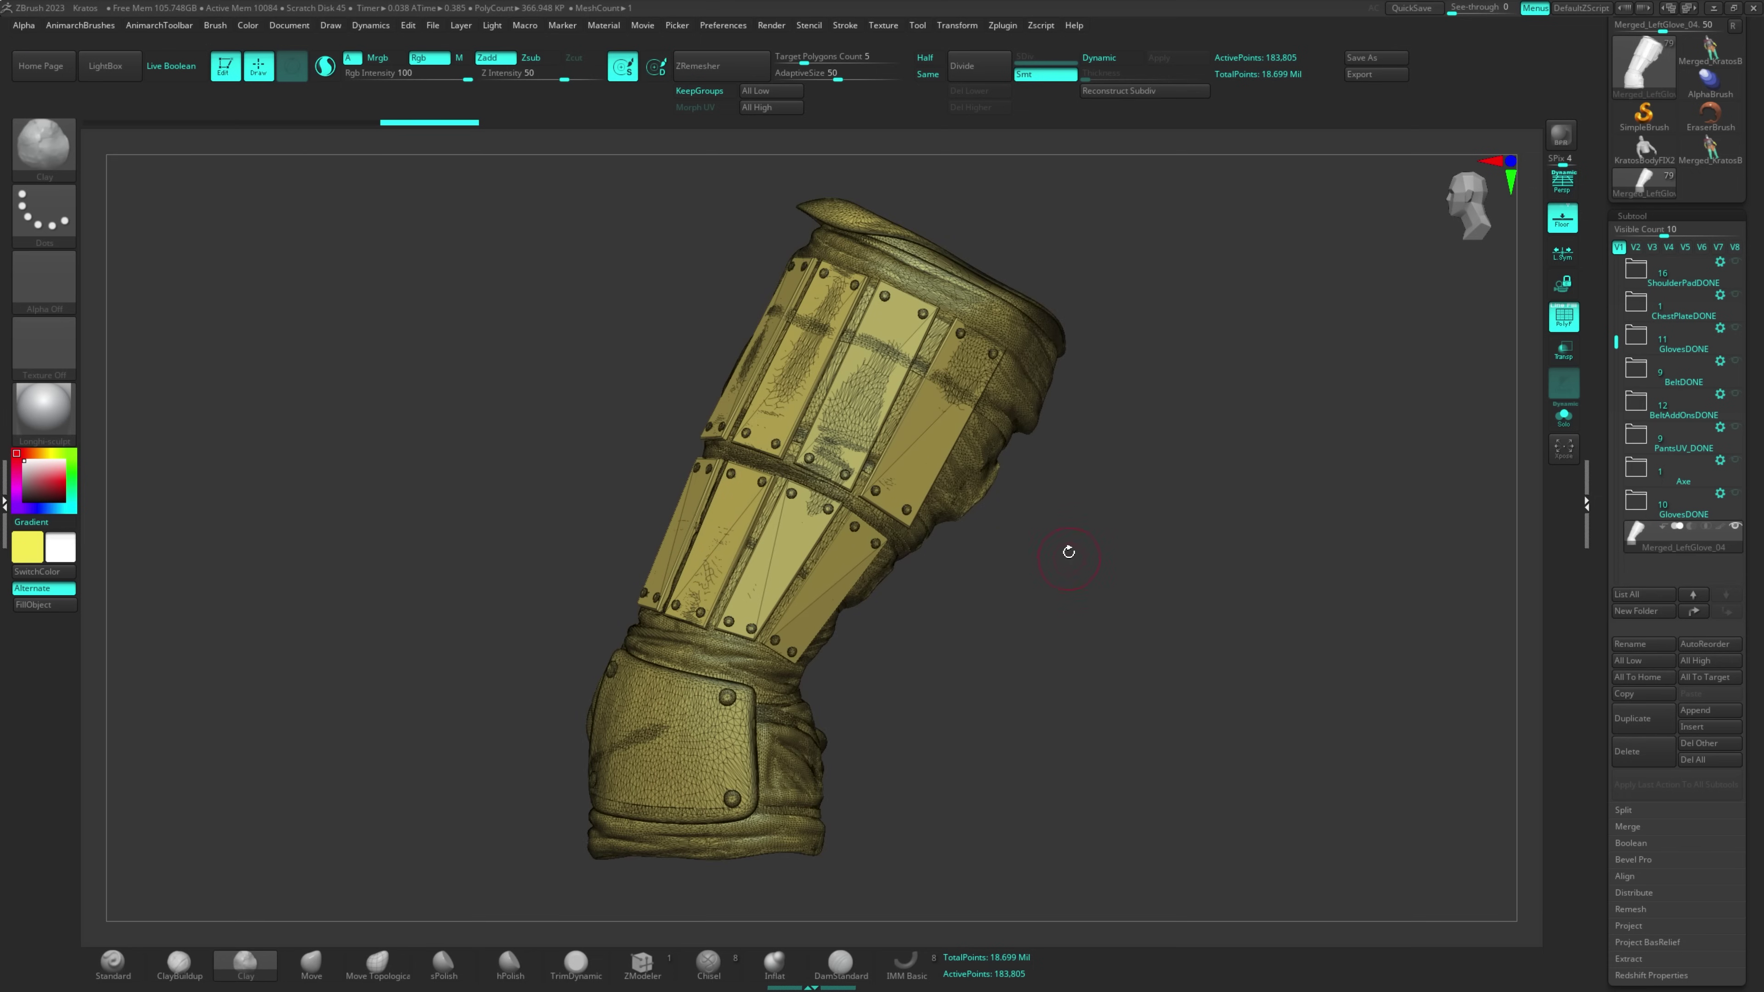
# Open the FBX ExportImport plugin settings for the decimated glove.
pyautogui.click(1003, 25)
pyautogui.click(1049, 166)
pyautogui.click(1045, 183)
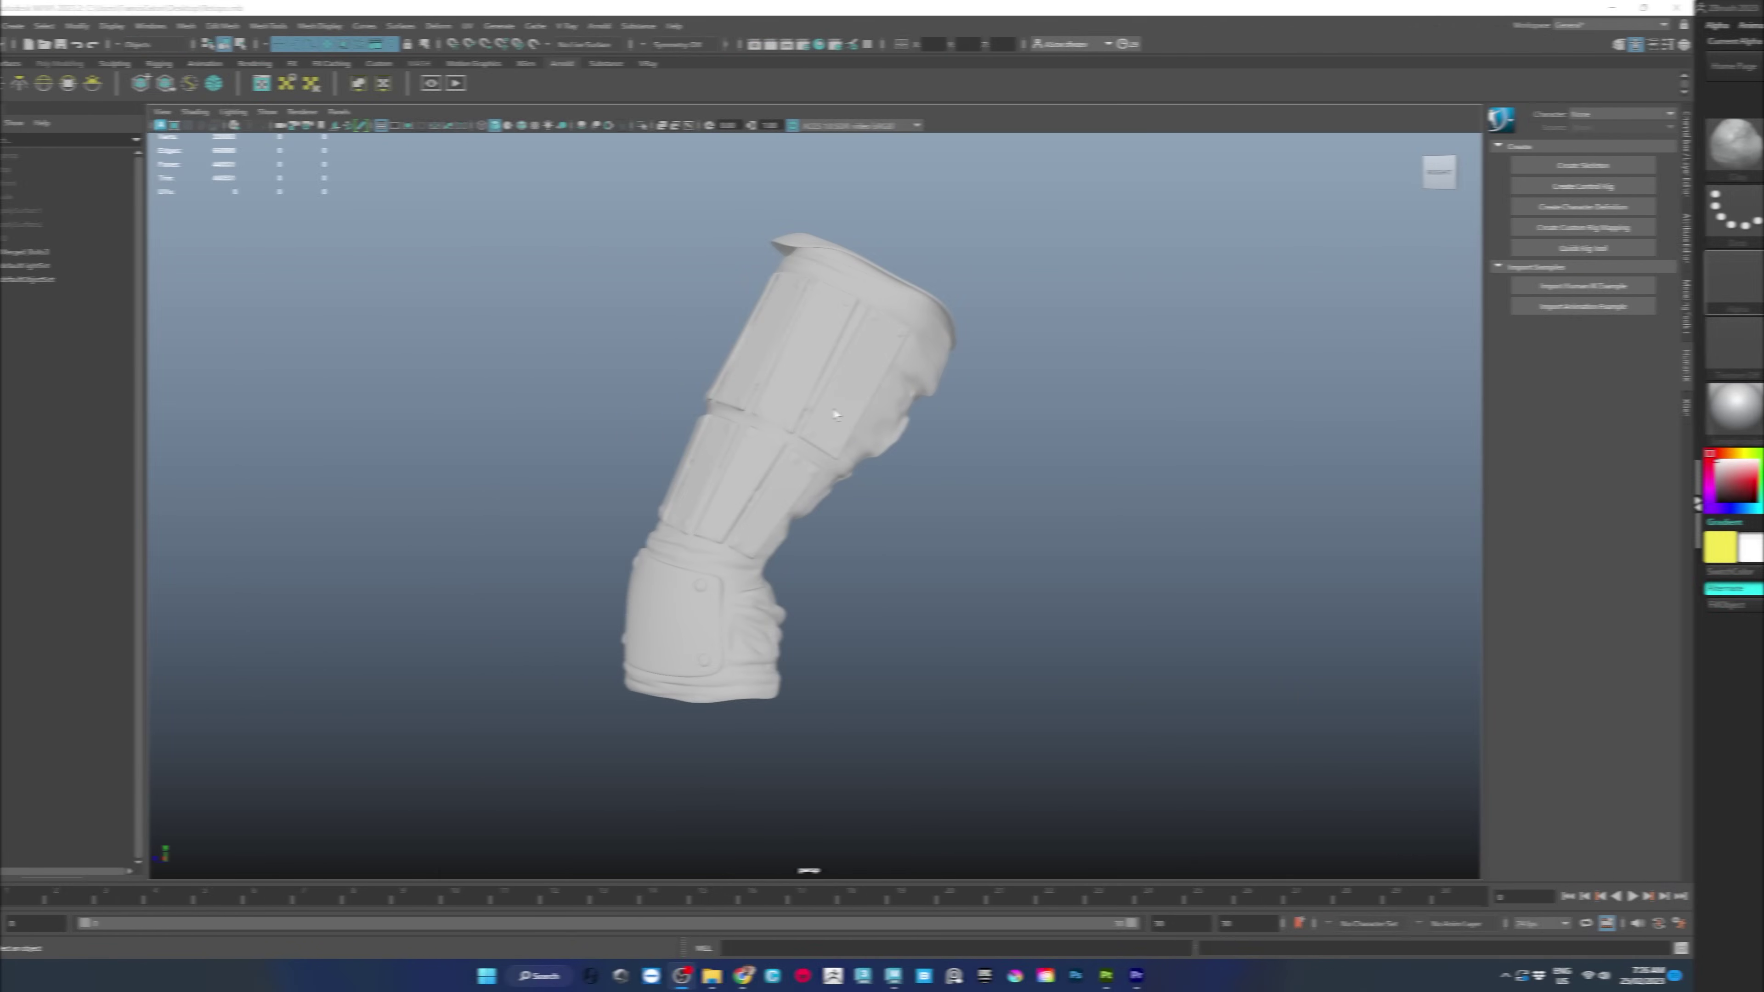
# In Maya, make the imported glove mesh Merged_Bolts3 the live surface and activate Quad Draw.
pyautogui.click(905, 413)
pyautogui.moveTo(977, 530)
pyautogui.keyDown('alt'); pyautogui.mouseDown()
pyautogui.moveTo(890, 516)
pyautogui.moveTo(984, 529)
pyautogui.mouseUp(); pyautogui.keyUp('alt')
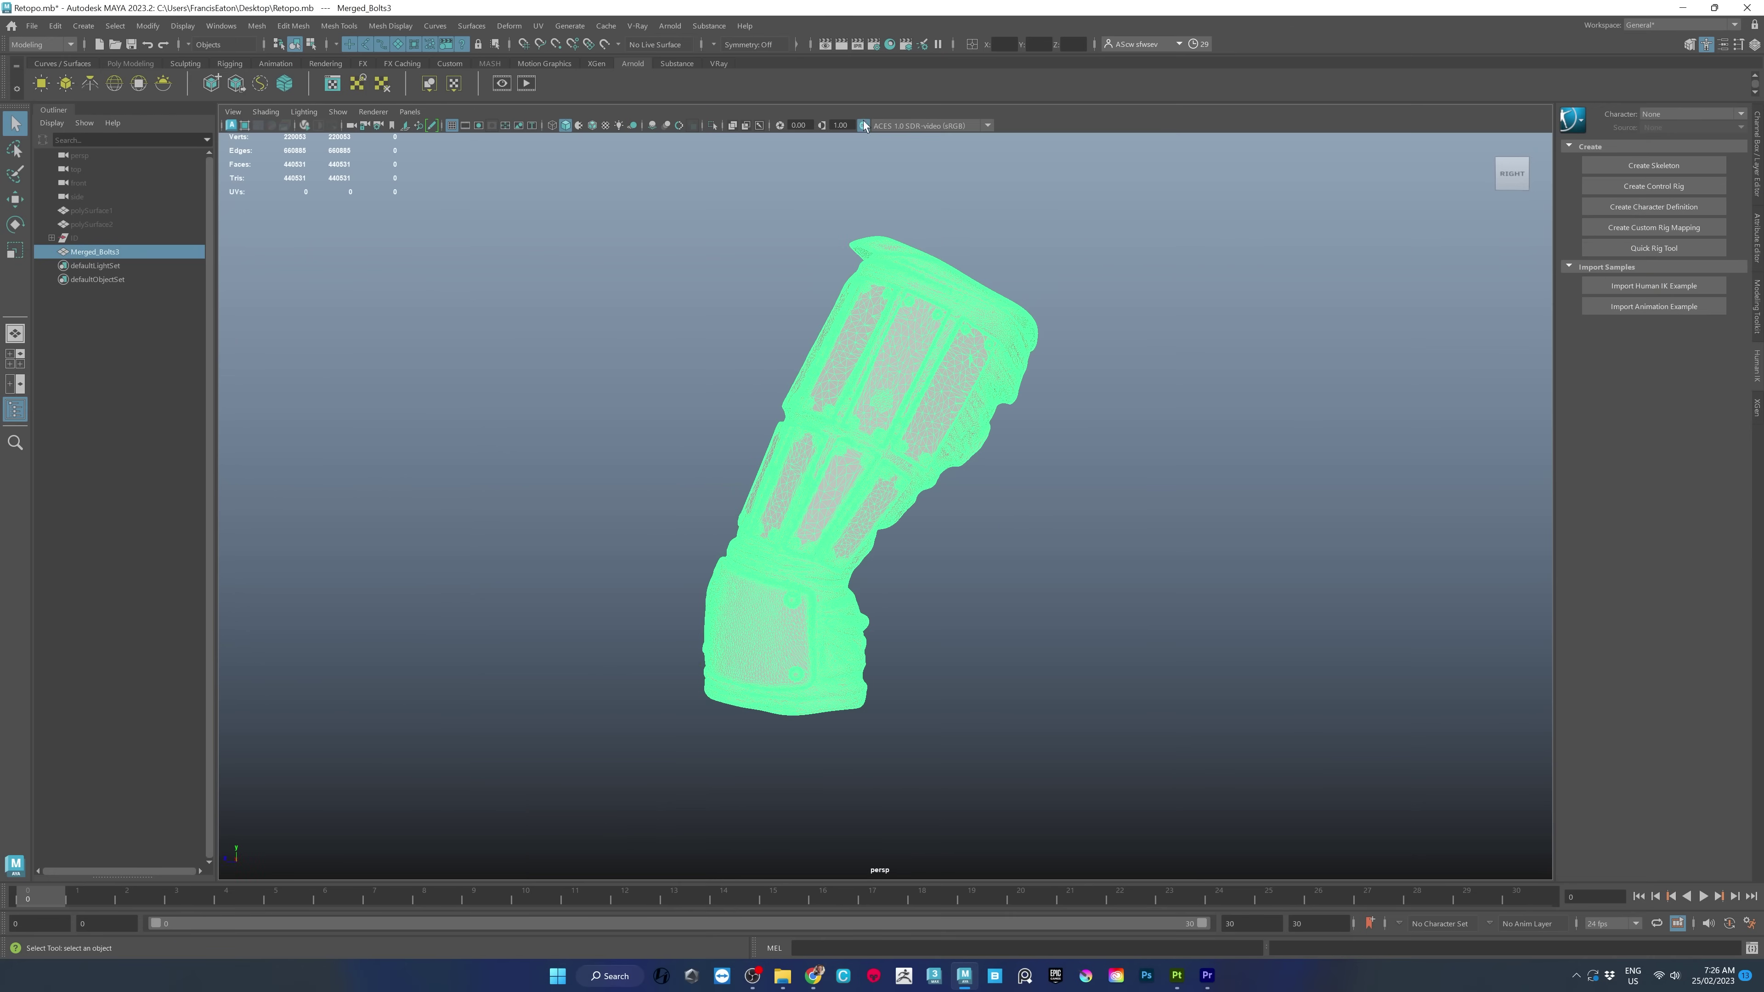
pyautogui.click(604, 45)
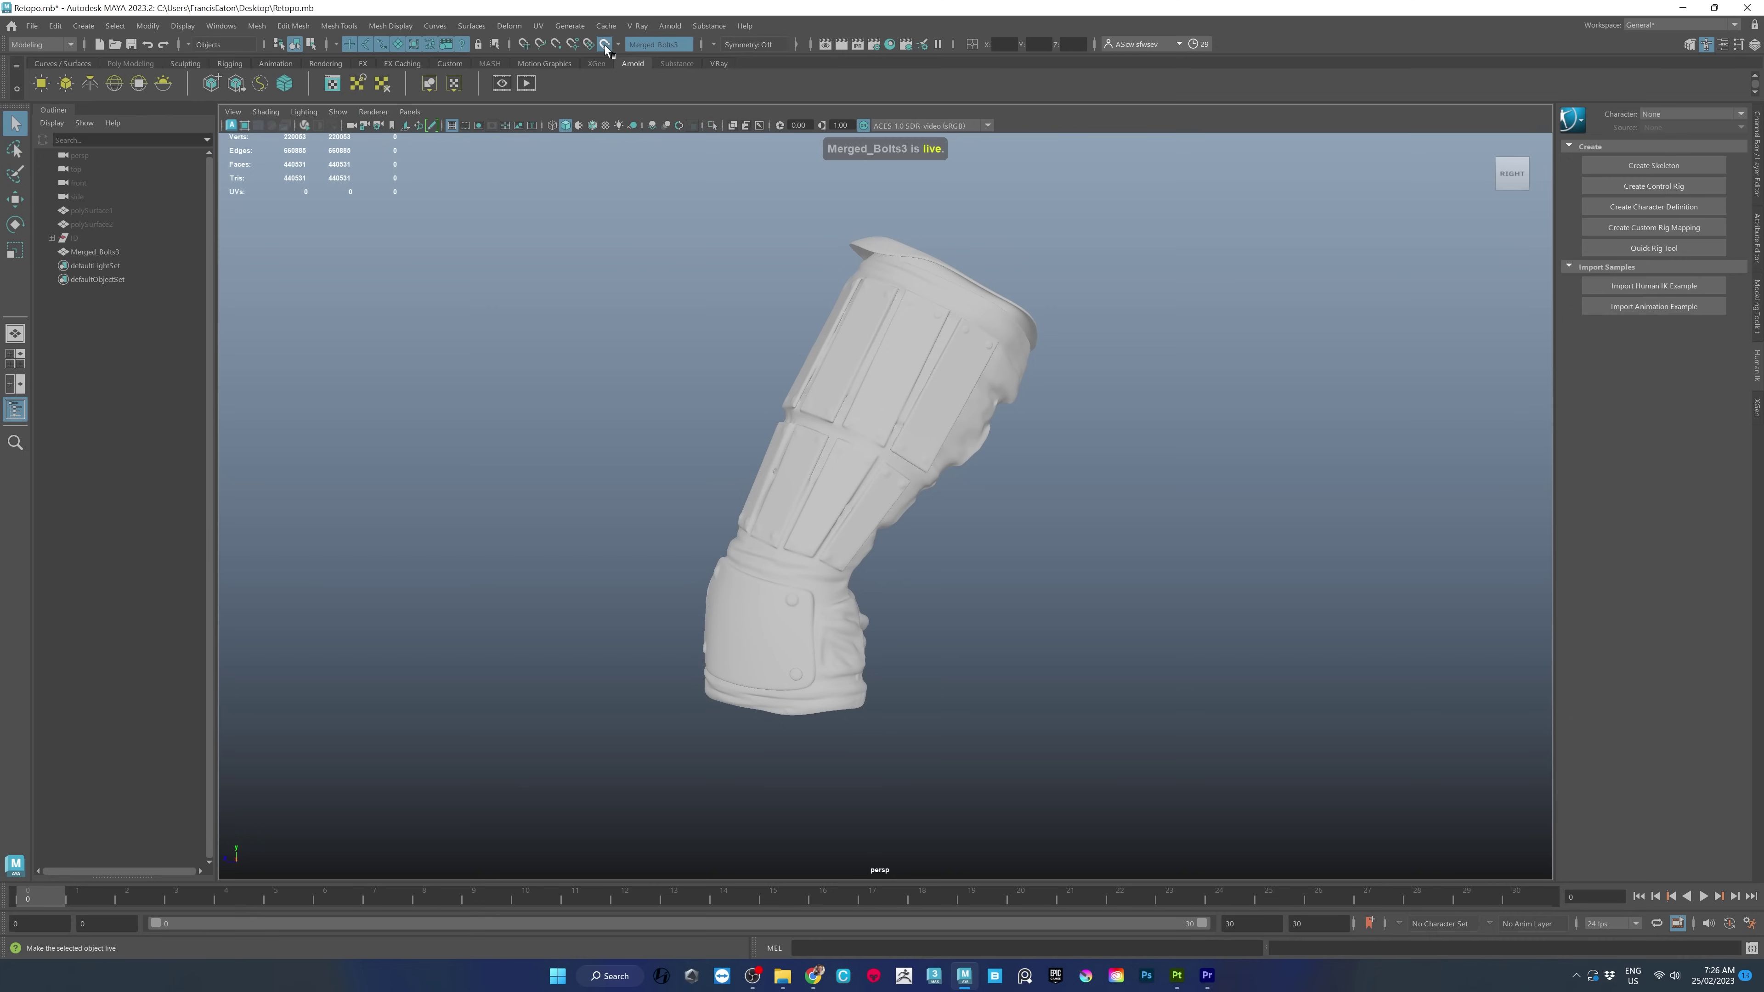
pyautogui.click(1757, 305)
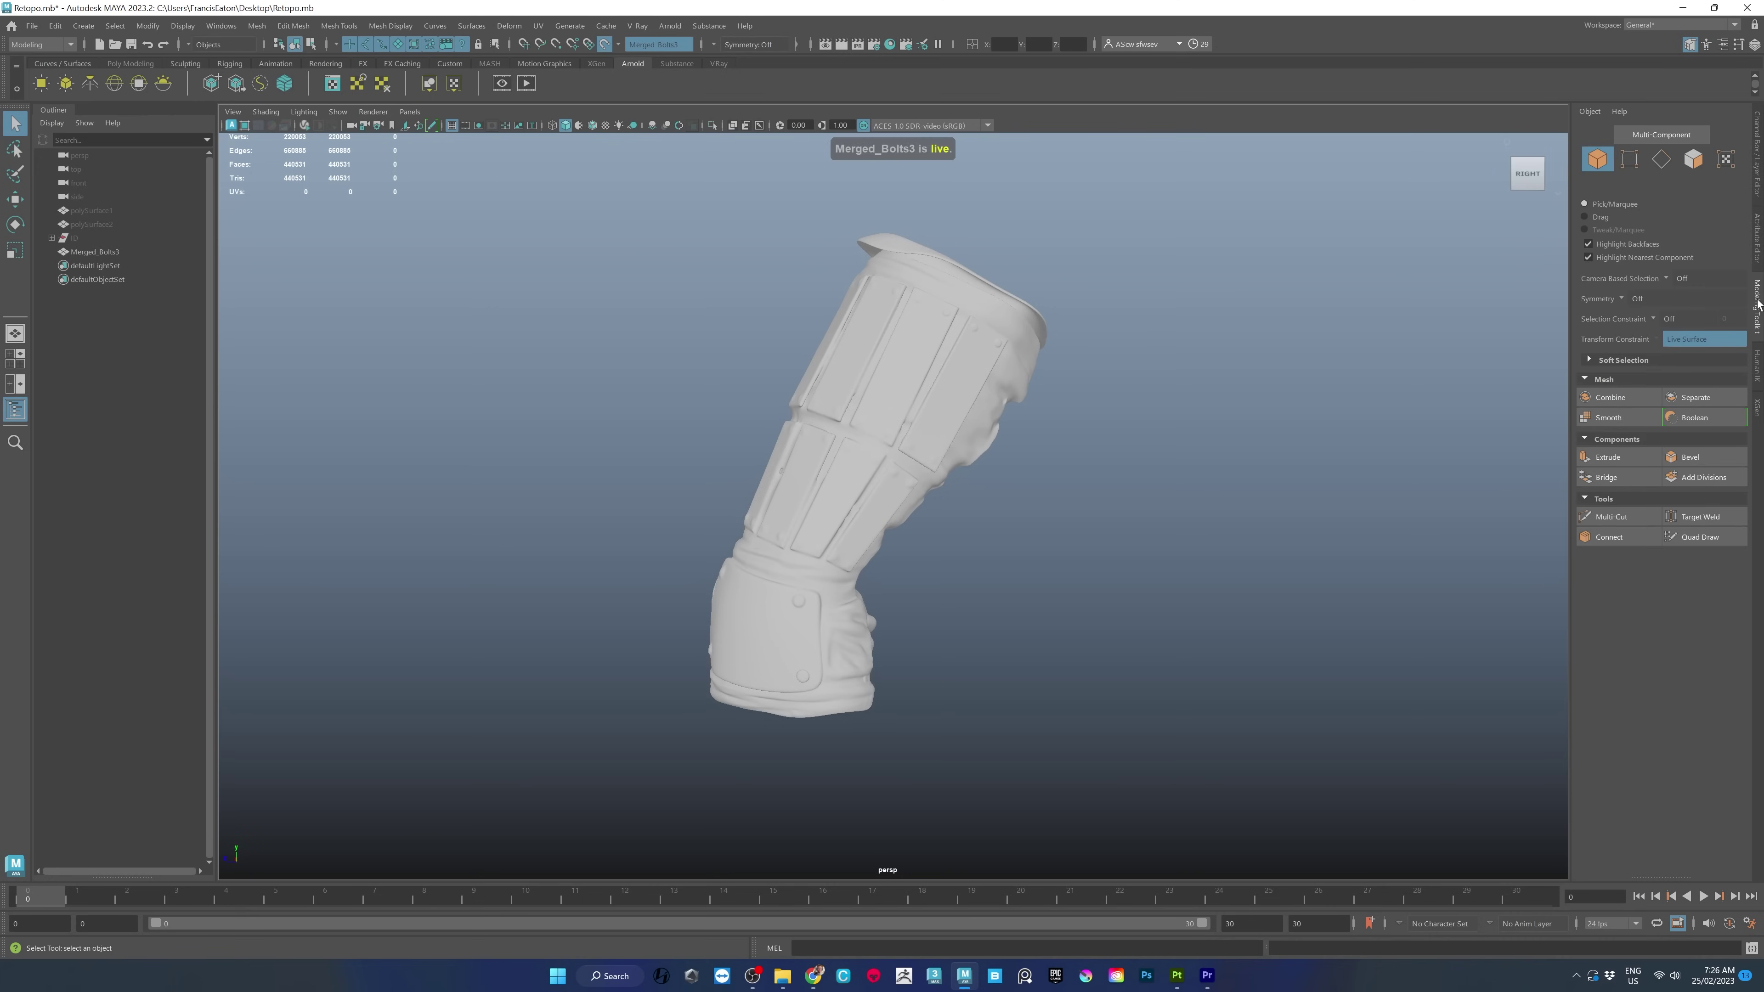
pyautogui.click(1691, 542)
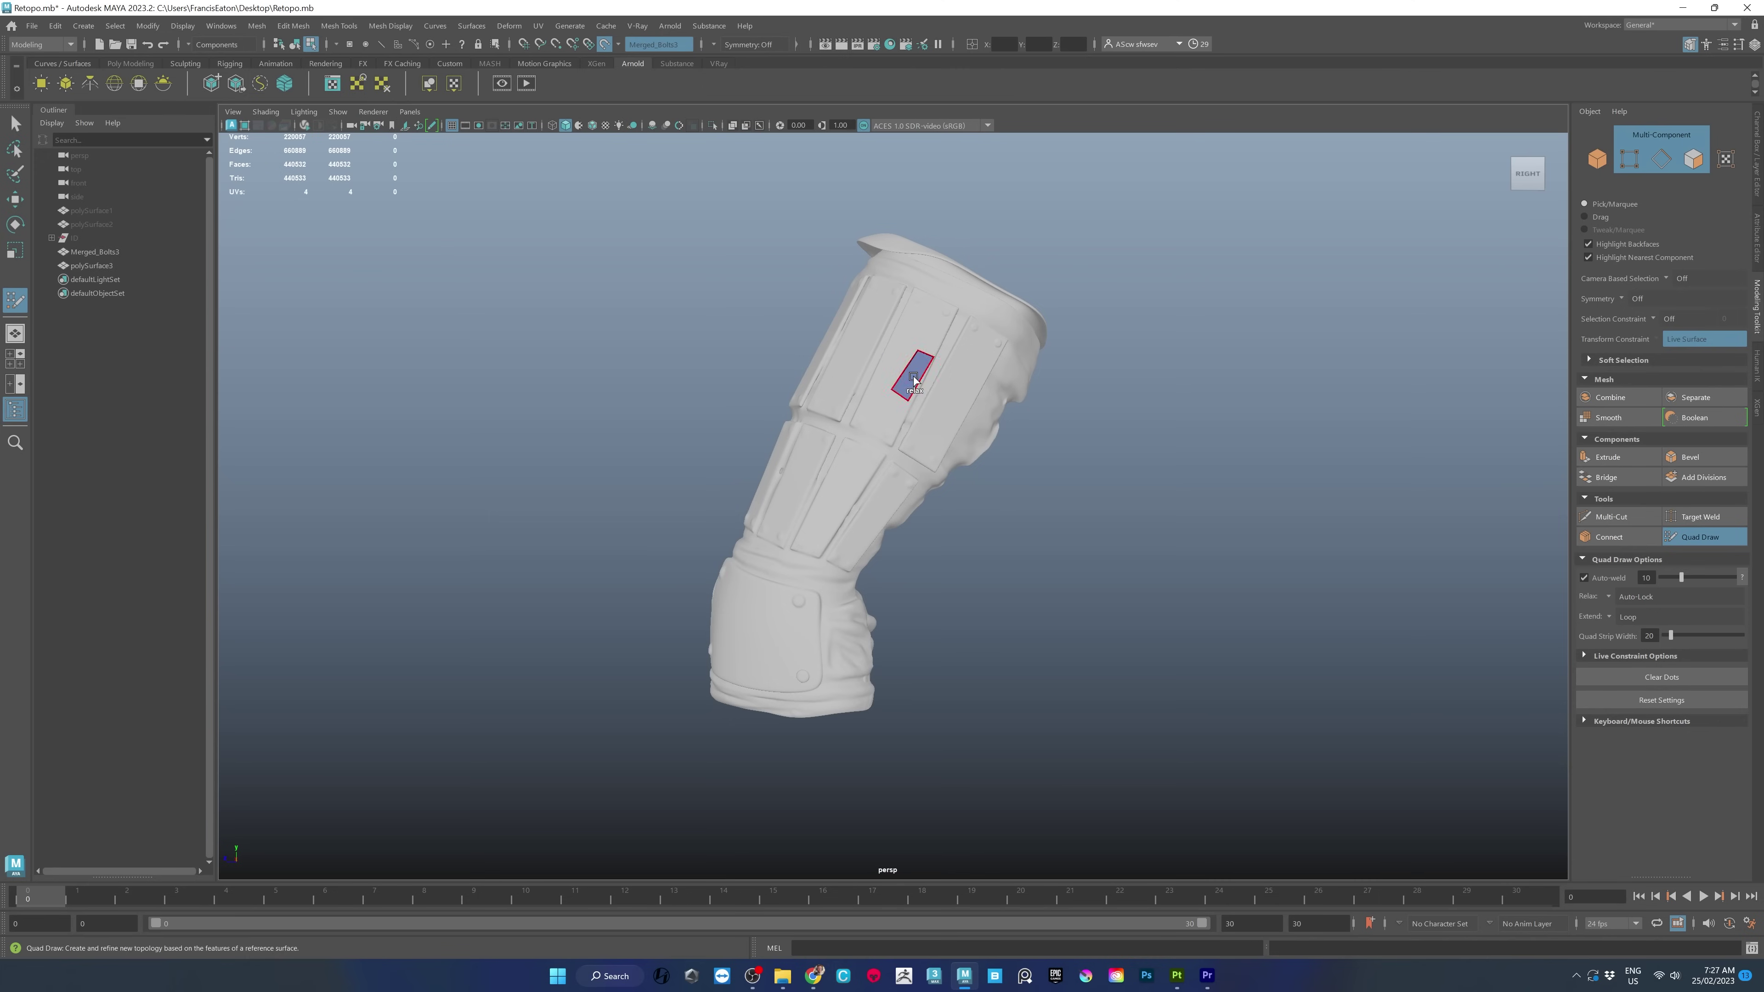
# Undo the small test quad and draw two stacked quads covering the first upper forearm plate.
pyautogui.hotkey('ctrl', 'z')
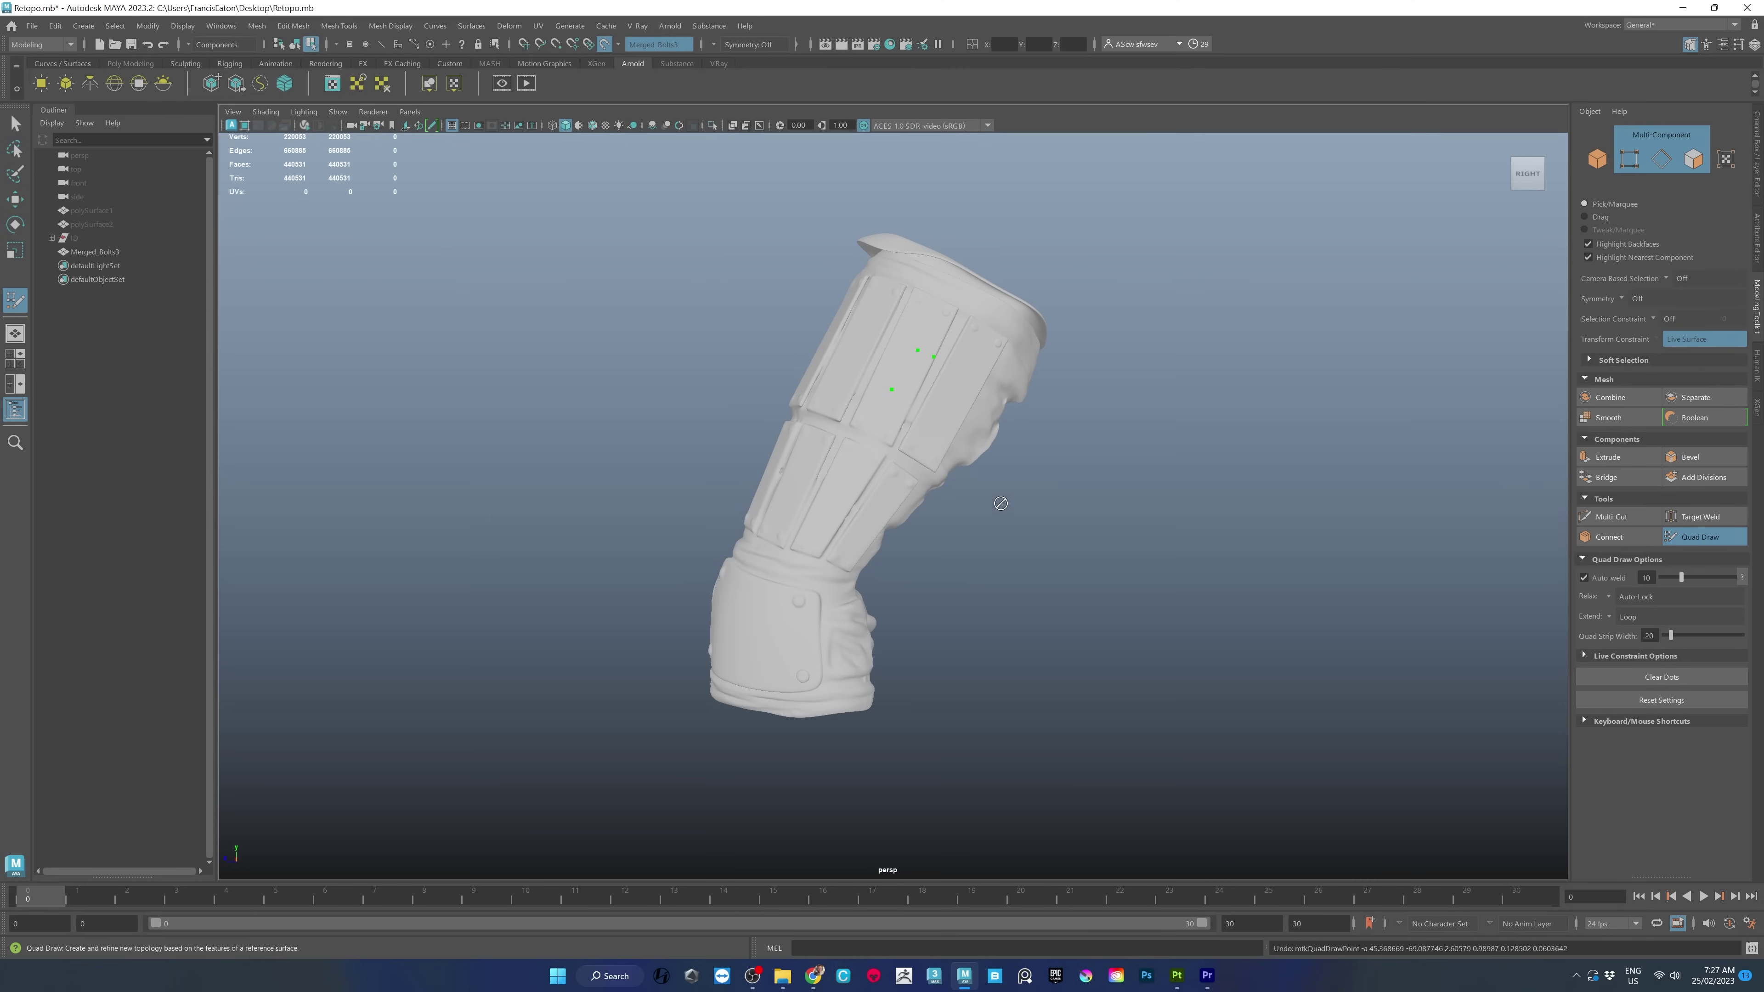
pyautogui.keyDown('alt'); pyautogui.moveTo(1010, 462); pyautogui.dragTo(626, 280); pyautogui.keyUp('alt')
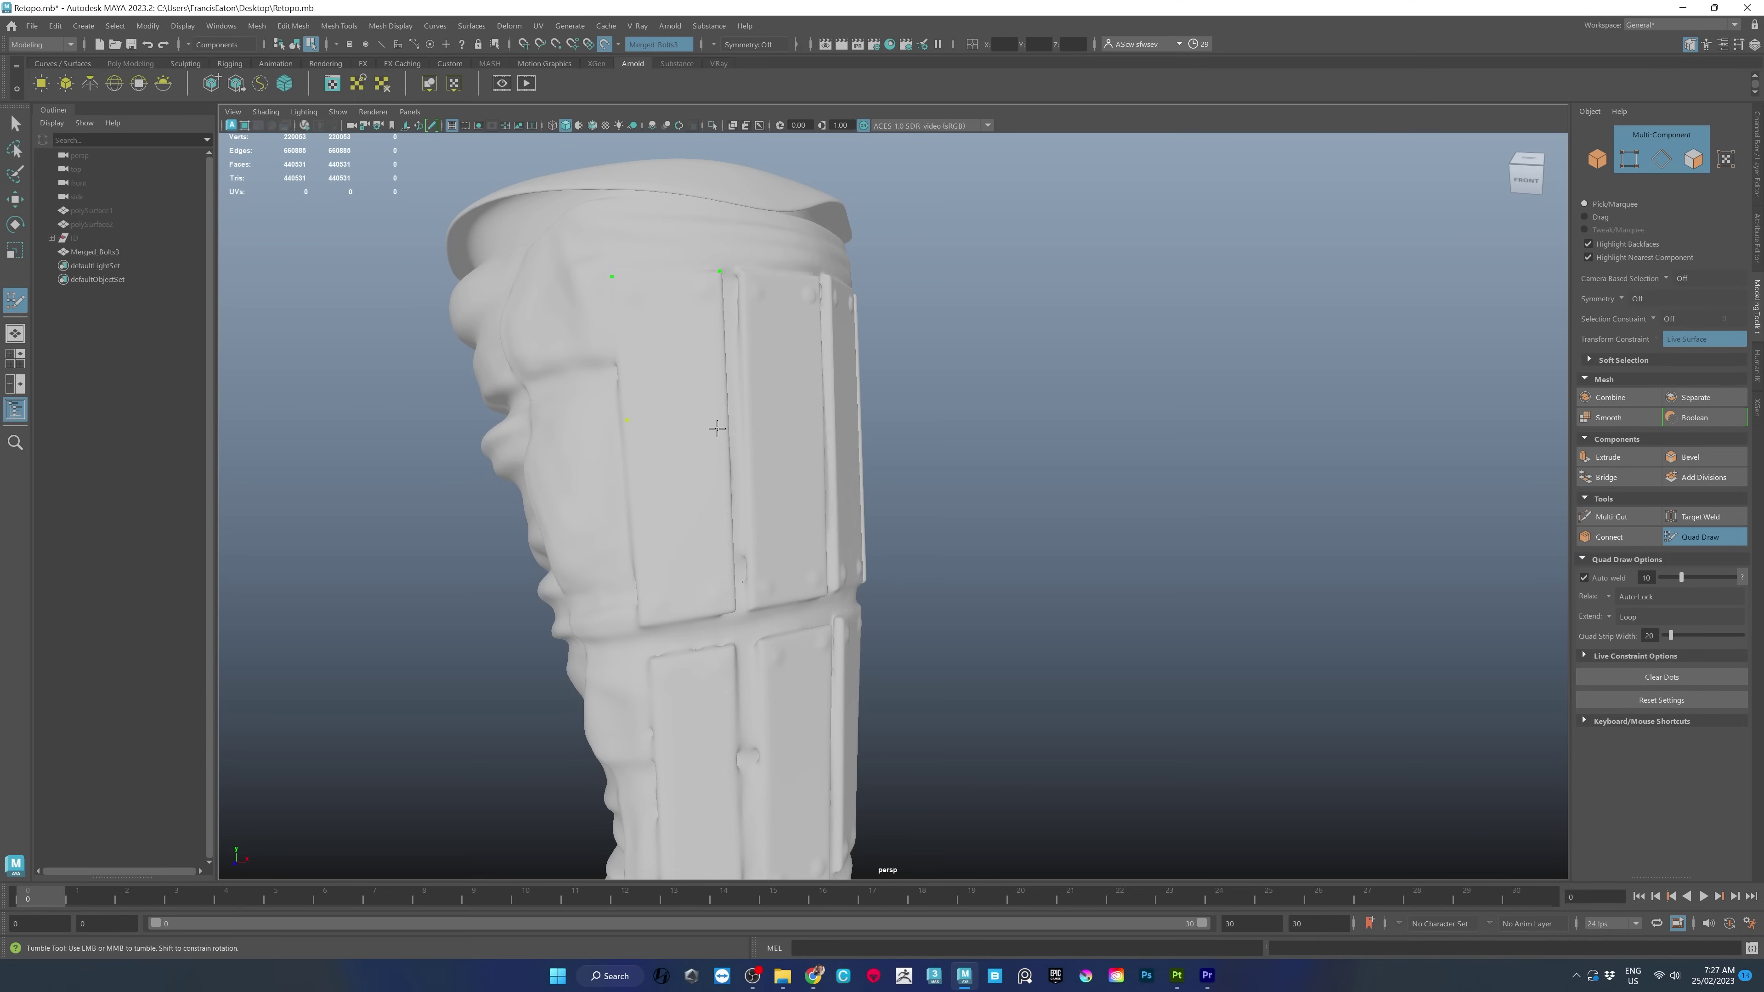
pyautogui.click(726, 409)
pyautogui.keyDown('shift'); pyautogui.click(677, 360); pyautogui.keyUp('shift')
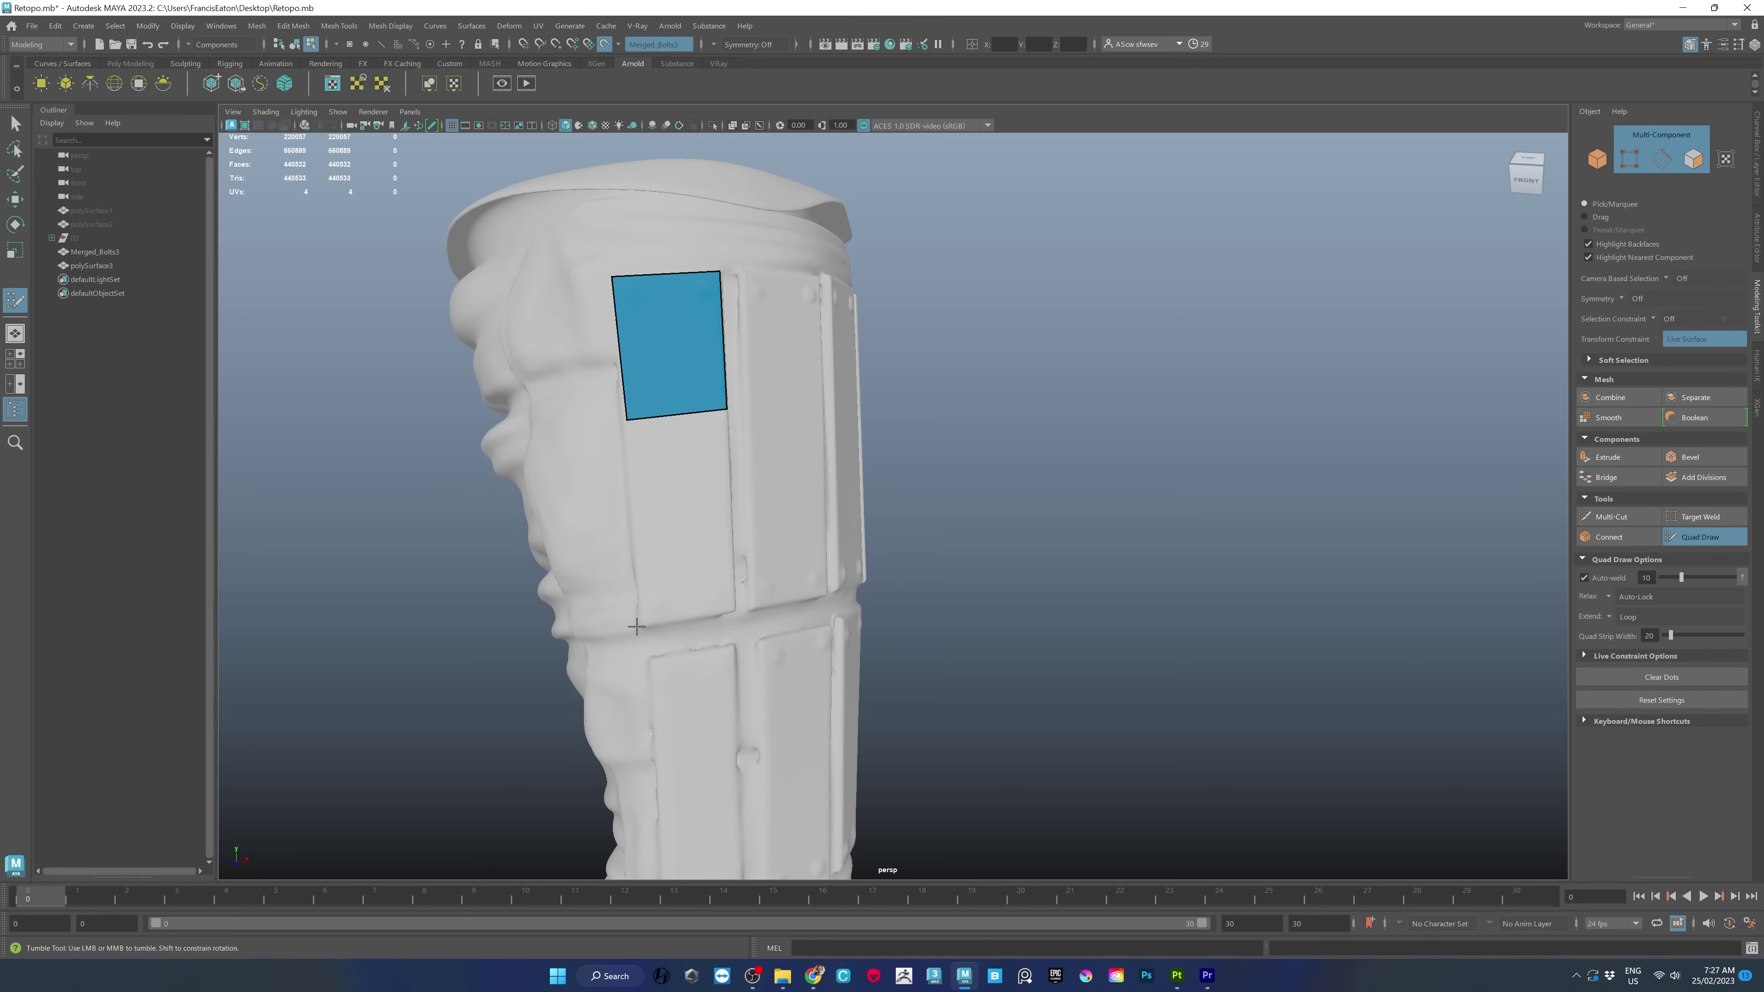
pyautogui.click(734, 610)
pyautogui.keyDown('shift'); pyautogui.click(678, 504); pyautogui.keyUp('shift')
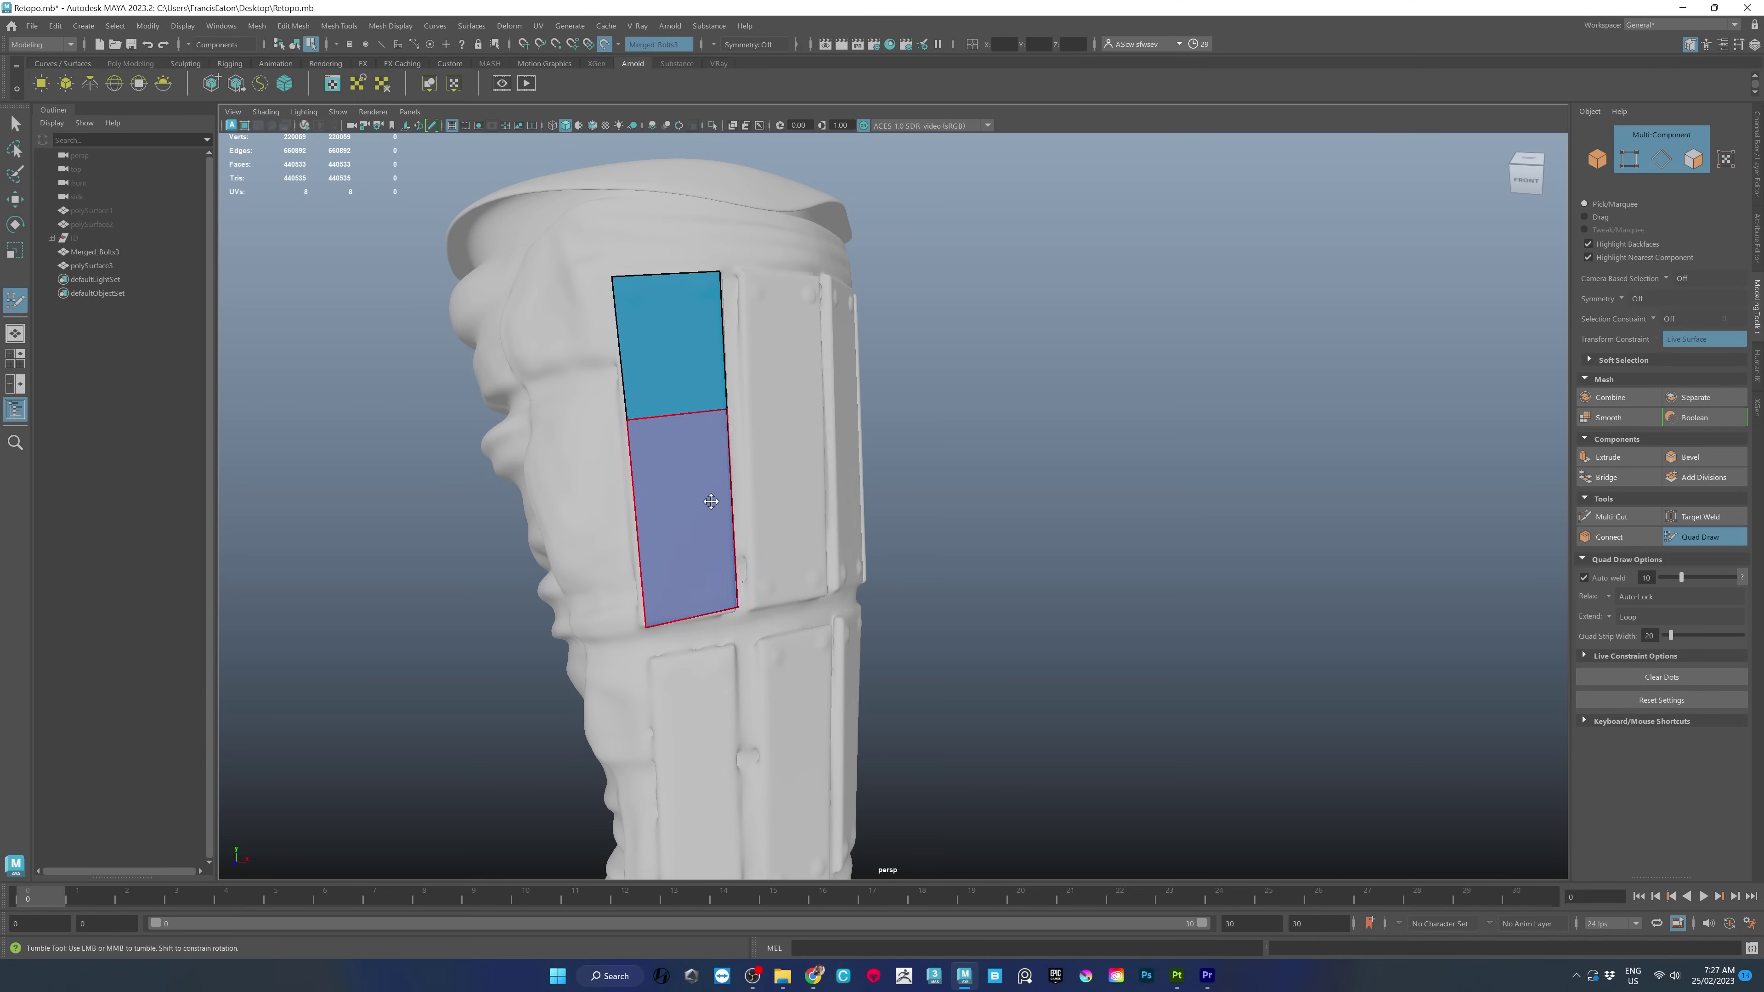
# Draw two stacked quads over the neighbouring upper plate and fill the gap between it and the first plate.
pyautogui.keyDown('alt'); pyautogui.moveTo(972, 479); pyautogui.dragTo(875, 484); pyautogui.keyUp('alt')
pyautogui.keyDown('alt'); pyautogui.moveTo(766, 384); pyautogui.dragTo(742, 532, button='middle'); pyautogui.keyUp('alt')
pyautogui.keyDown('alt'); pyautogui.moveTo(742, 533); pyautogui.dragTo(633, 478); pyautogui.keyUp('alt')
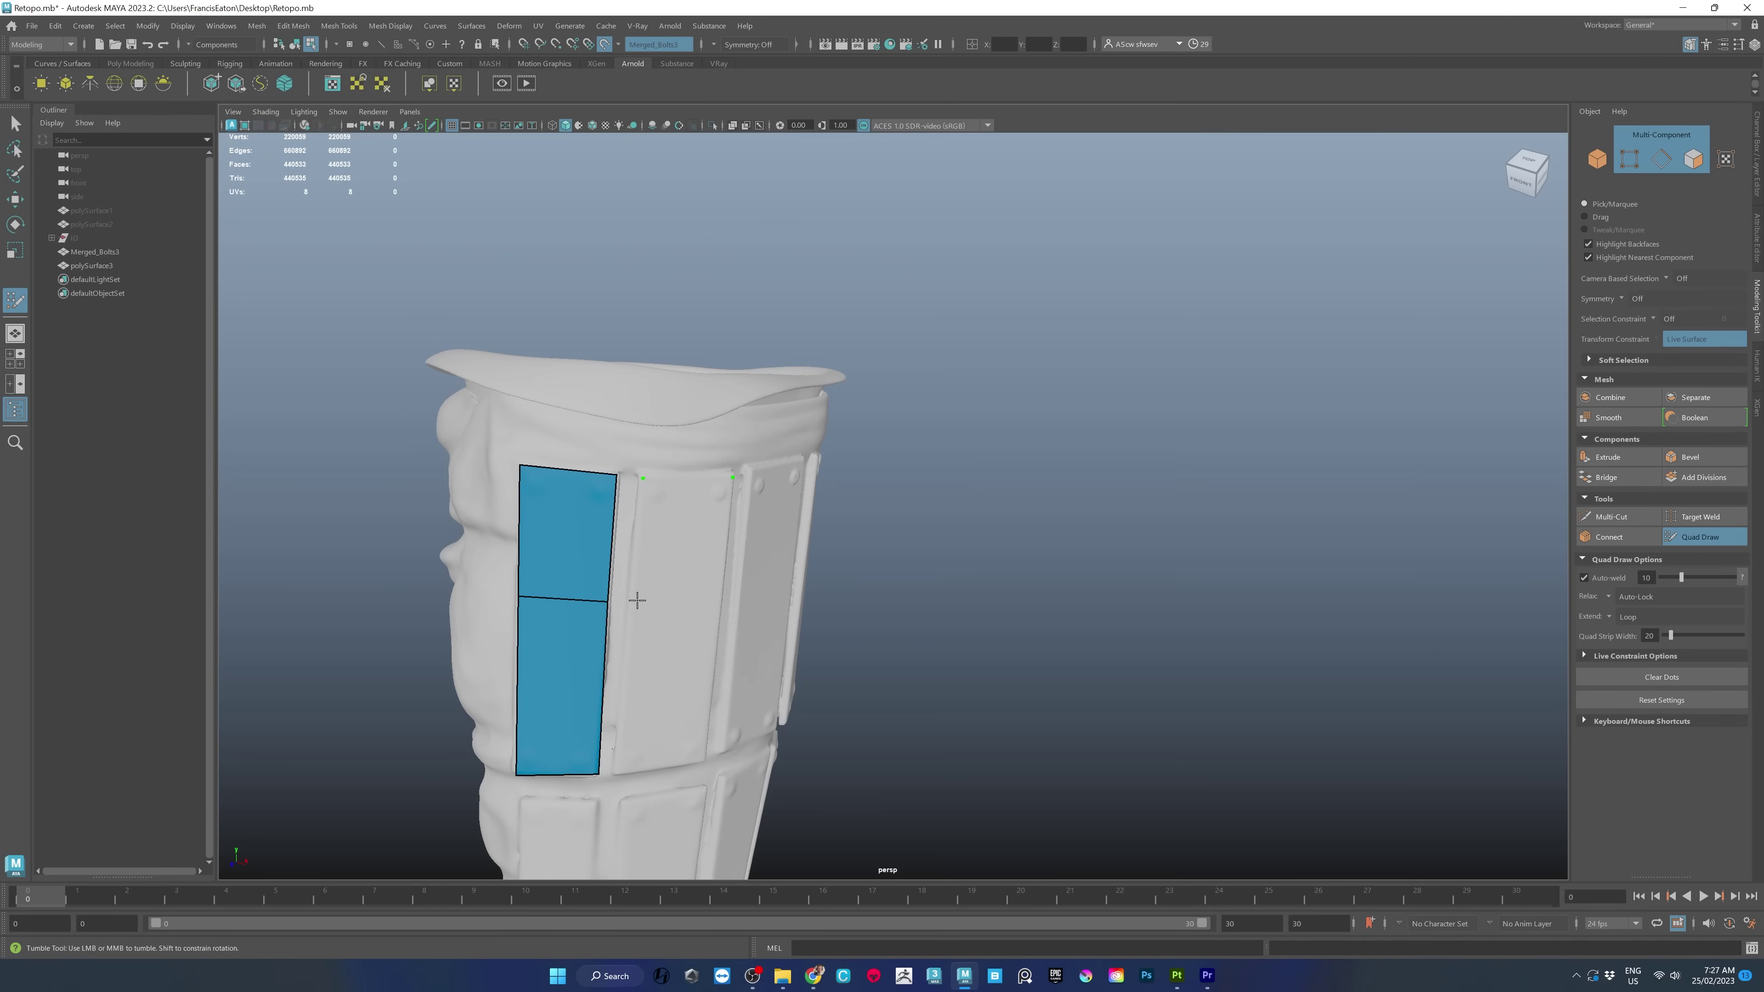
pyautogui.keyDown('shift'); pyautogui.click(691, 549); pyautogui.keyUp('shift')
pyautogui.keyDown('alt'); pyautogui.moveTo(691, 549); pyautogui.dragTo(754, 460); pyautogui.keyUp('alt')
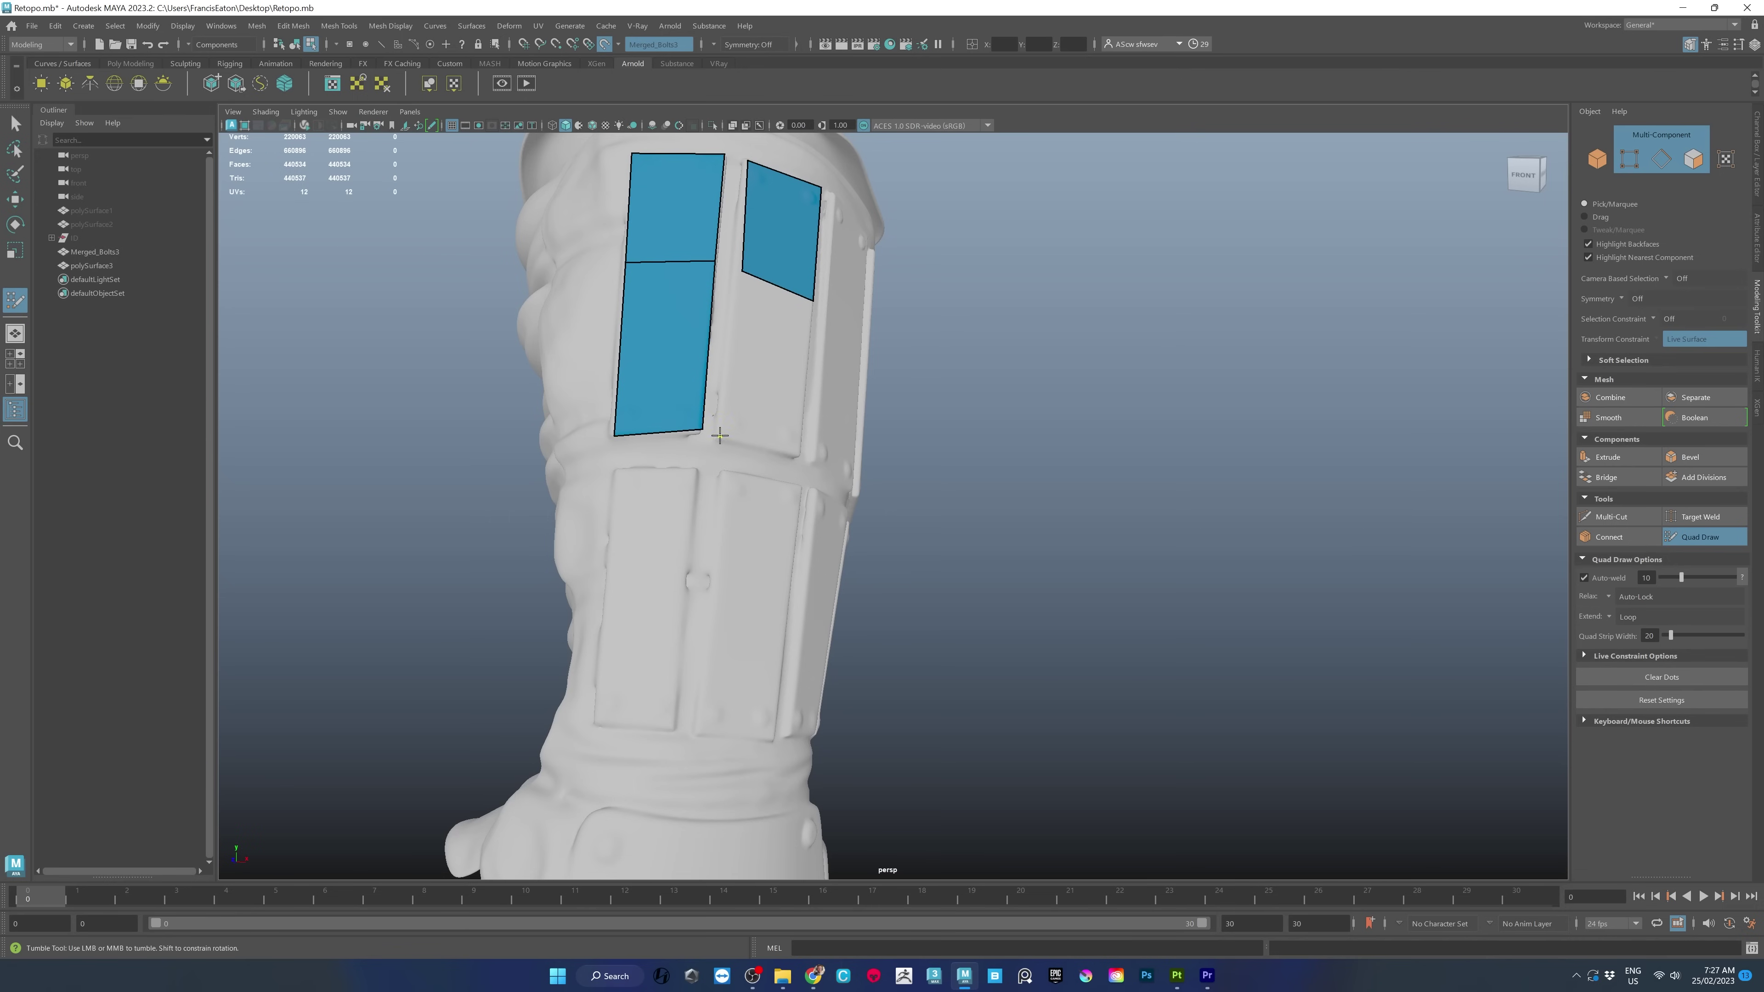
pyautogui.click(798, 453)
pyautogui.keyDown('shift'); pyautogui.click(789, 401); pyautogui.keyUp('shift')
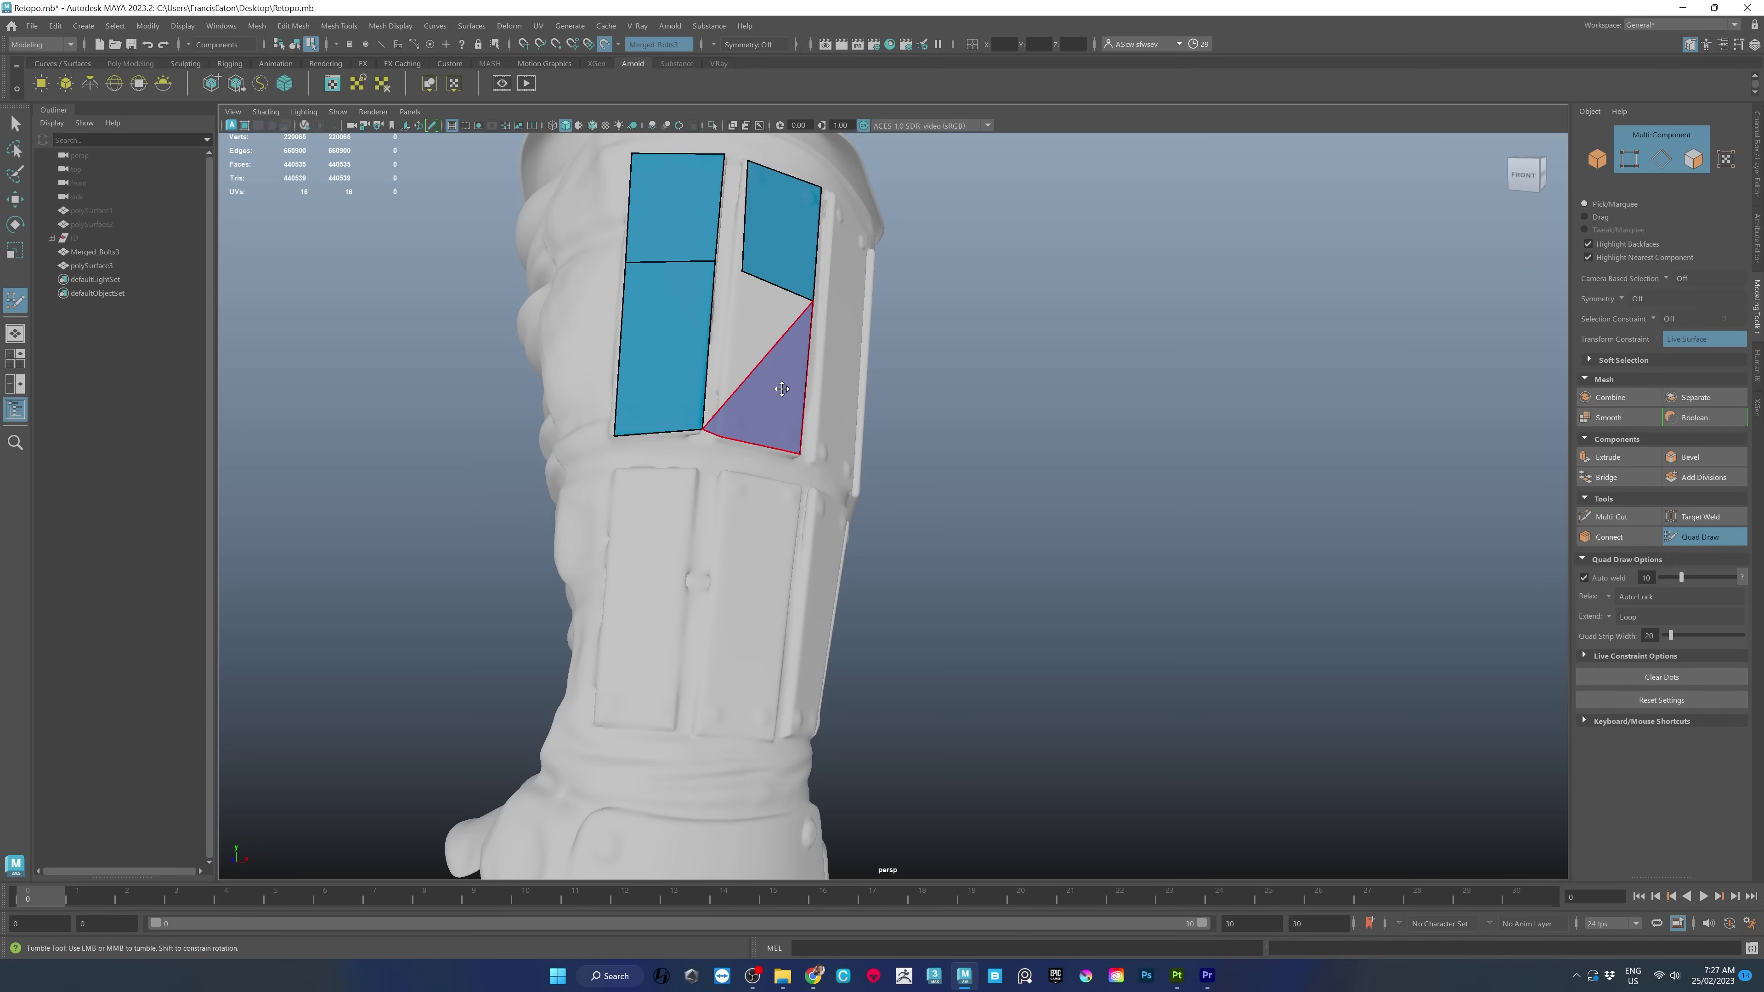
pyautogui.hotkey('ctrl', 'z')
pyautogui.keyDown('shift'); pyautogui.click(781, 359); pyautogui.keyUp('shift')
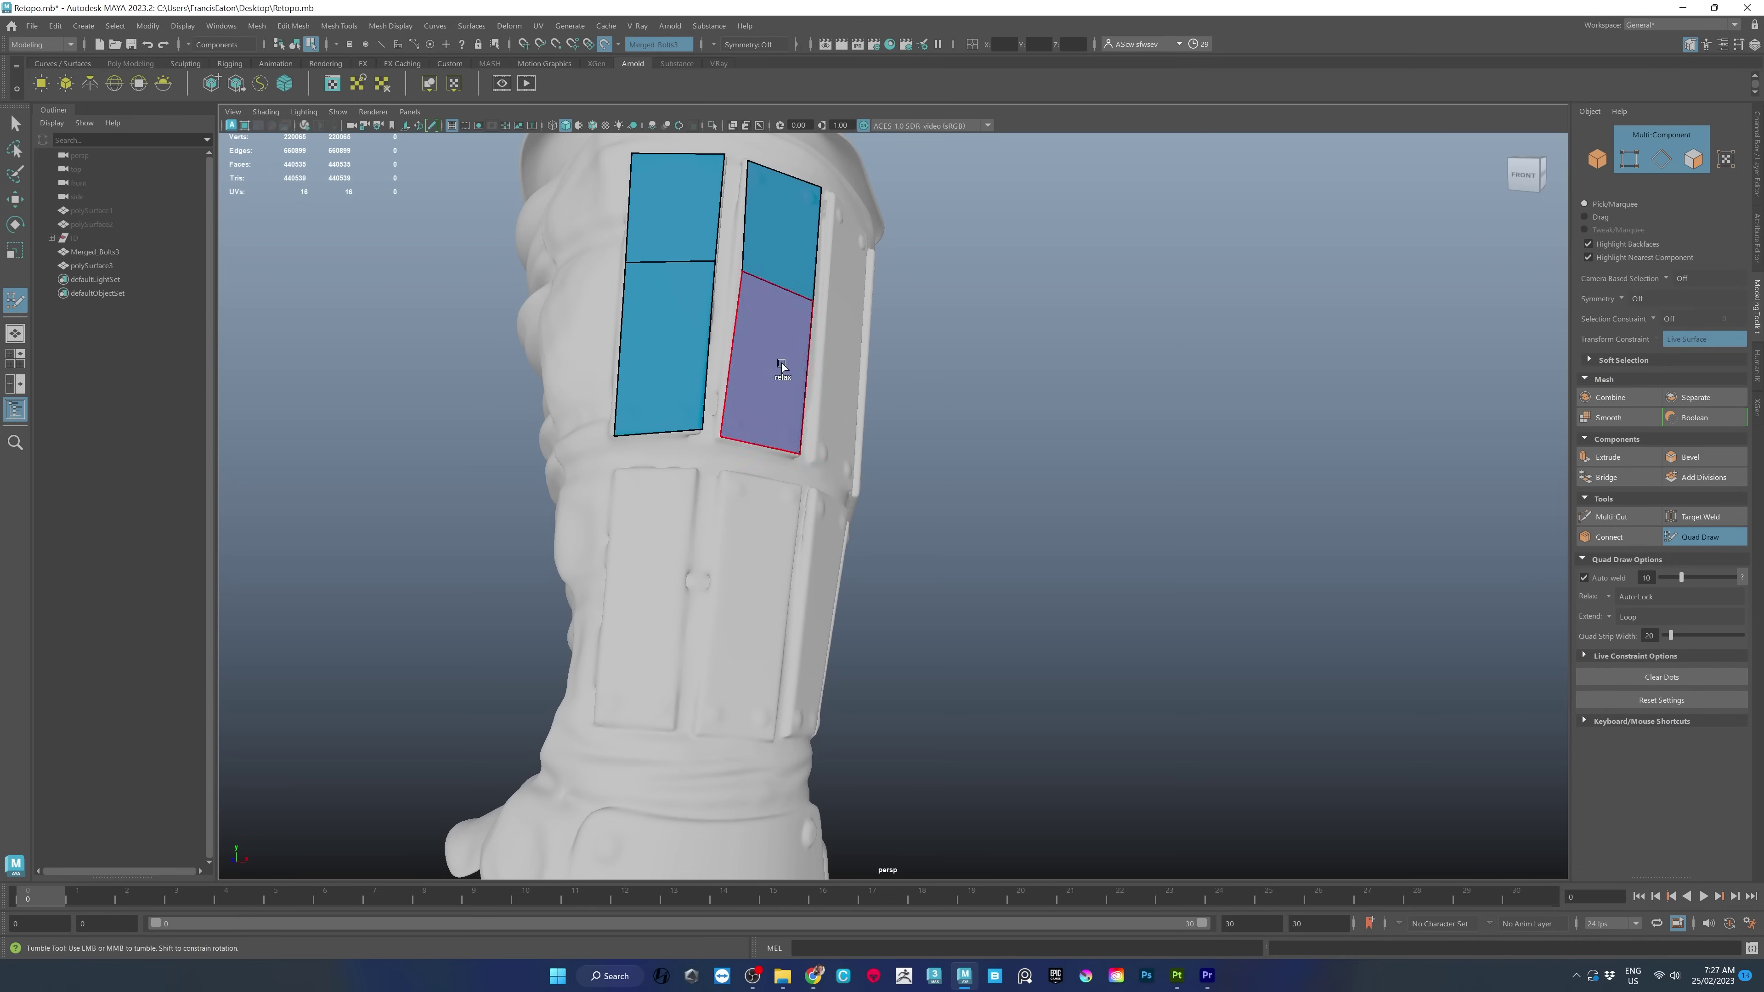
pyautogui.keyDown('shift'); pyautogui.click(722, 347); pyautogui.keyUp('shift')
pyautogui.keyDown('shift'); pyautogui.click(737, 230); pyautogui.keyUp('shift')
# Complete the quads over the remaining upper forearm plates and fill the gaps between them.
pyautogui.keyDown('alt'); pyautogui.moveTo(787, 542); pyautogui.dragTo(798, 441); pyautogui.keyUp('alt')
pyautogui.keyDown('shift'); pyautogui.click(798, 441); pyautogui.keyUp('shift')
pyautogui.keyDown('alt'); pyautogui.moveTo(919, 344); pyautogui.dragTo(776, 393, button='middle'); pyautogui.keyUp('alt')
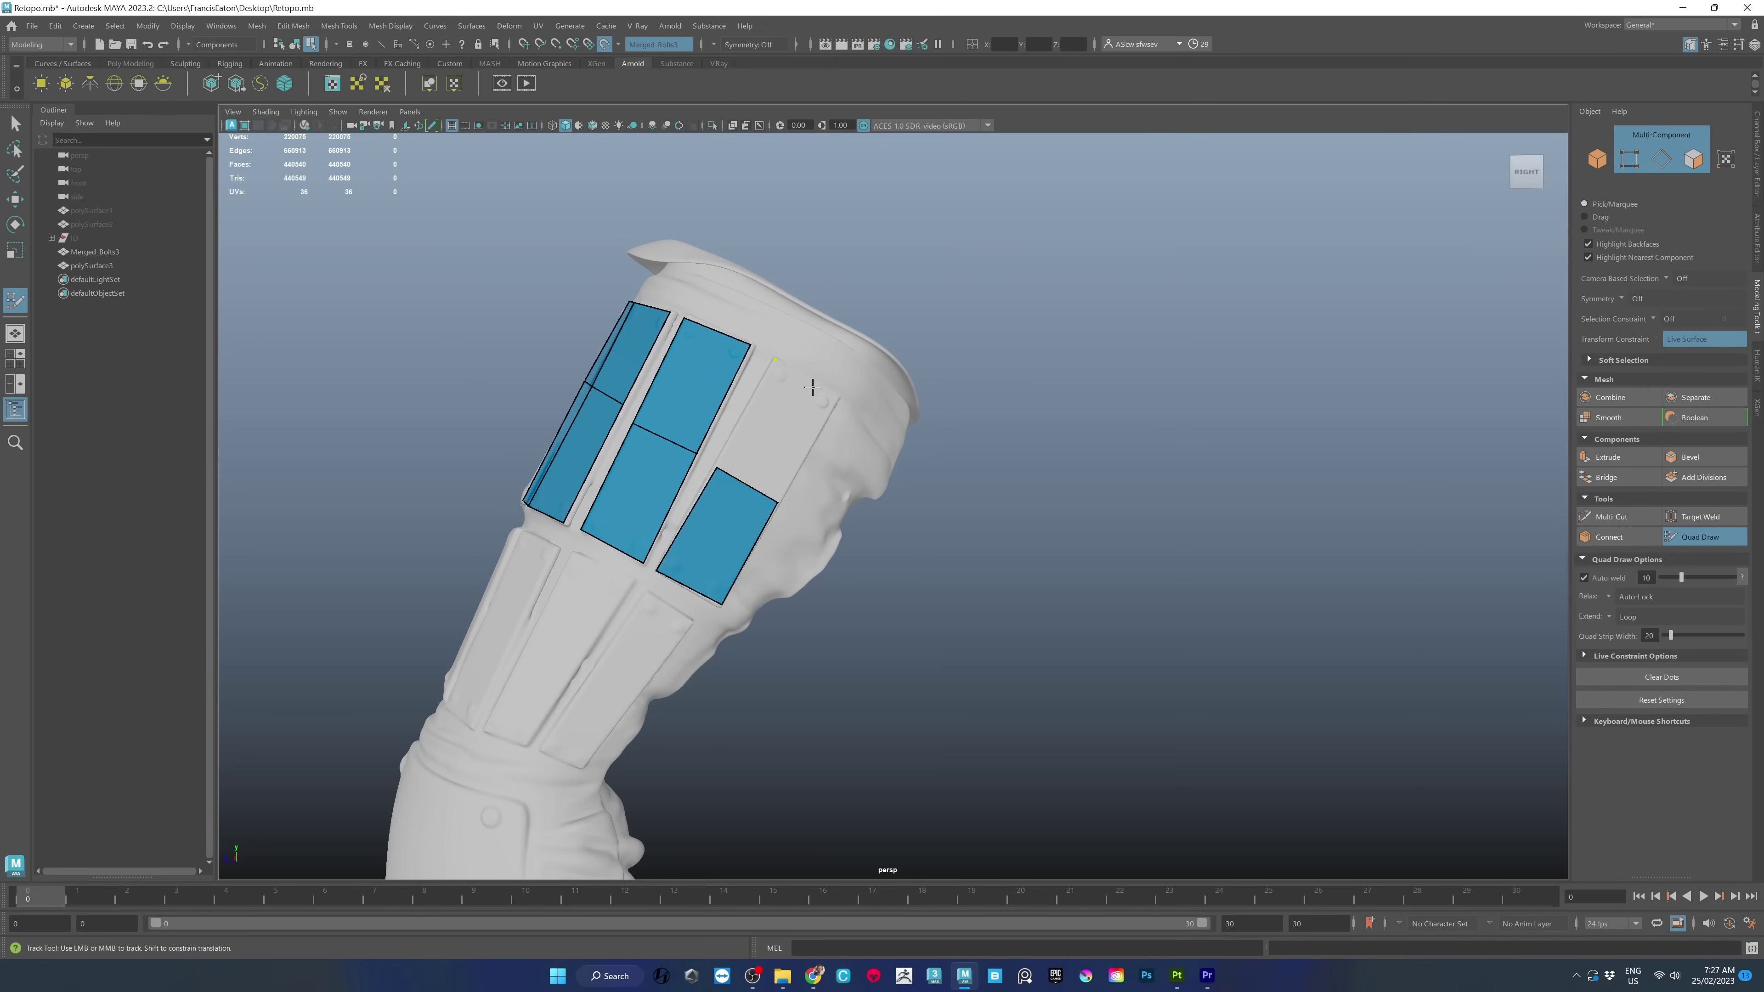
pyautogui.keyDown('shift'); pyautogui.click(776, 433); pyautogui.keyUp('shift')
pyautogui.keyDown('shift'); pyautogui.click(726, 400); pyautogui.keyUp('shift')
pyautogui.keyDown('shift'); pyautogui.click(697, 480); pyautogui.keyUp('shift')
pyautogui.keyDown('alt'); pyautogui.moveTo(698, 480); pyautogui.dragTo(597, 477); pyautogui.keyUp('alt')
pyautogui.keyDown('shift'); pyautogui.click(583, 477); pyautogui.keyUp('shift')
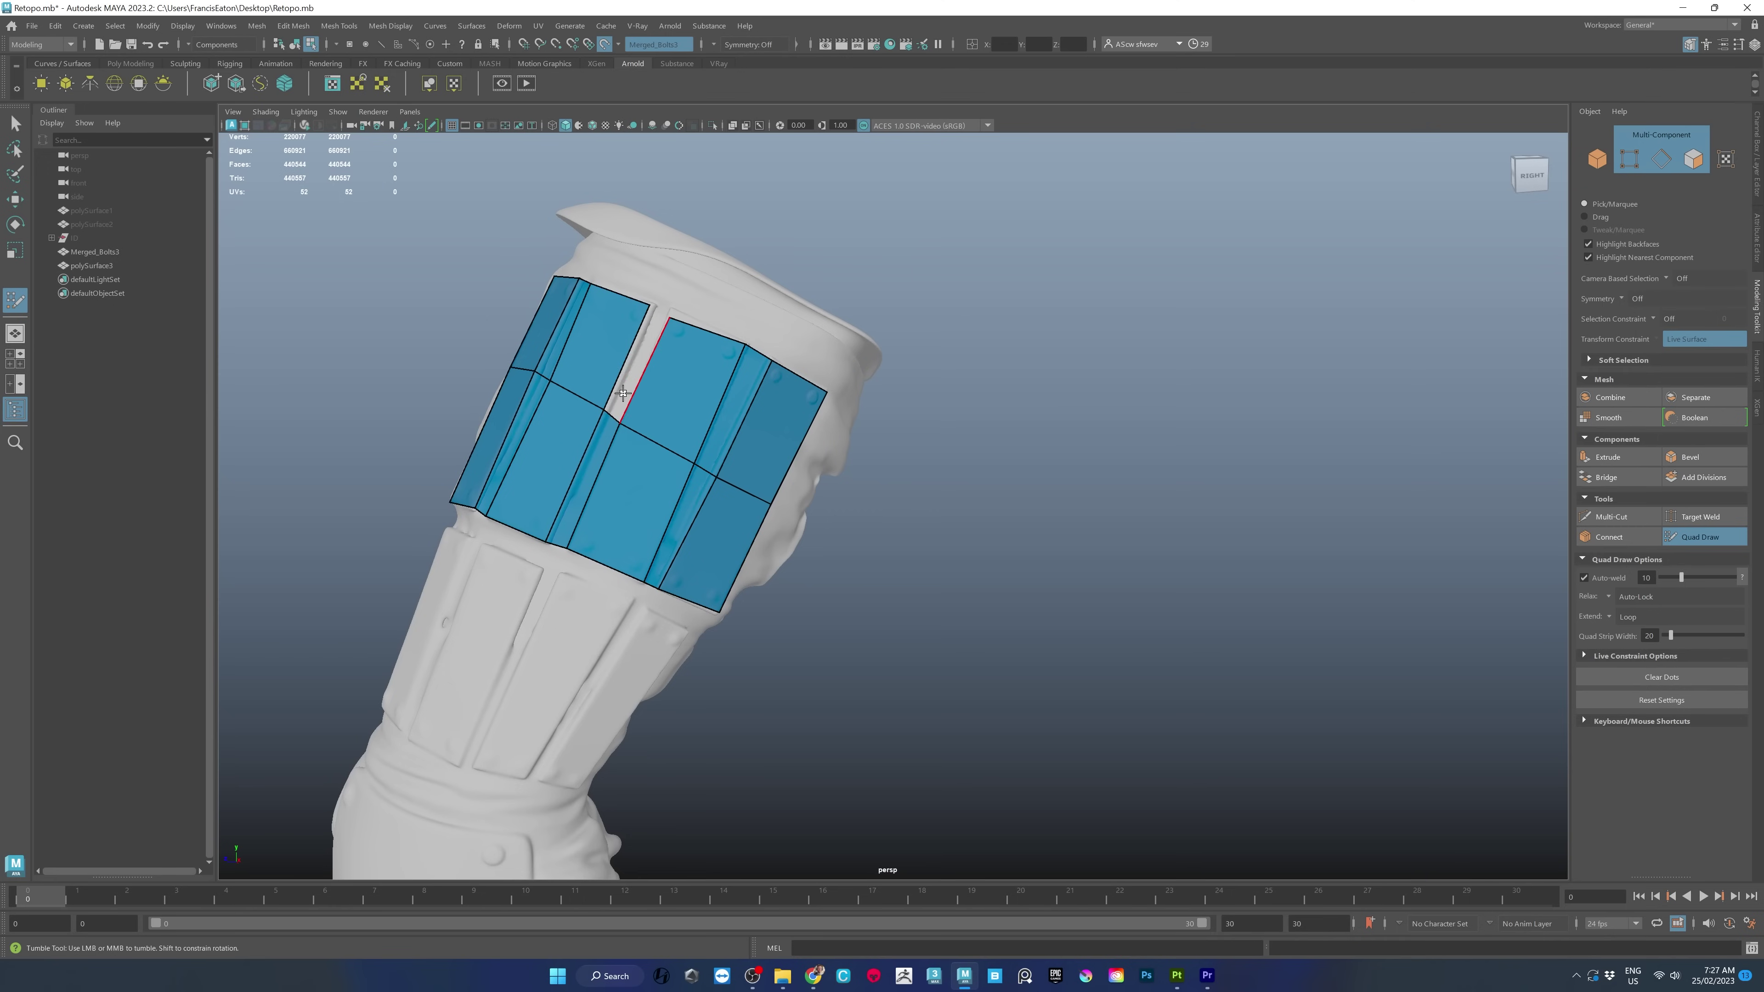
pyautogui.keyDown('shift'); pyautogui.click(620, 401); pyautogui.keyUp('shift')
# Insert an edge loop around the lower row of quads on the upper plates and adjust its position.
pyautogui.moveTo(665, 432)
pyautogui.keyDown('alt'); pyautogui.mouseDown()
pyautogui.moveTo(705, 444)
pyautogui.moveTo(712, 495)
pyautogui.moveTo(717, 407)
pyautogui.moveTo(610, 435)
pyautogui.moveTo(597, 474)
pyautogui.moveTo(635, 347)
pyautogui.moveTo(529, 424)
pyautogui.moveTo(543, 371)
pyautogui.moveTo(500, 401)
pyautogui.mouseUp(); pyautogui.keyUp('alt')
pyautogui.moveTo(462, 410)
pyautogui.keyDown('alt'); pyautogui.mouseDown()
pyautogui.moveTo(502, 417)
pyautogui.moveTo(482, 426)
pyautogui.mouseUp(); pyautogui.keyUp('alt')
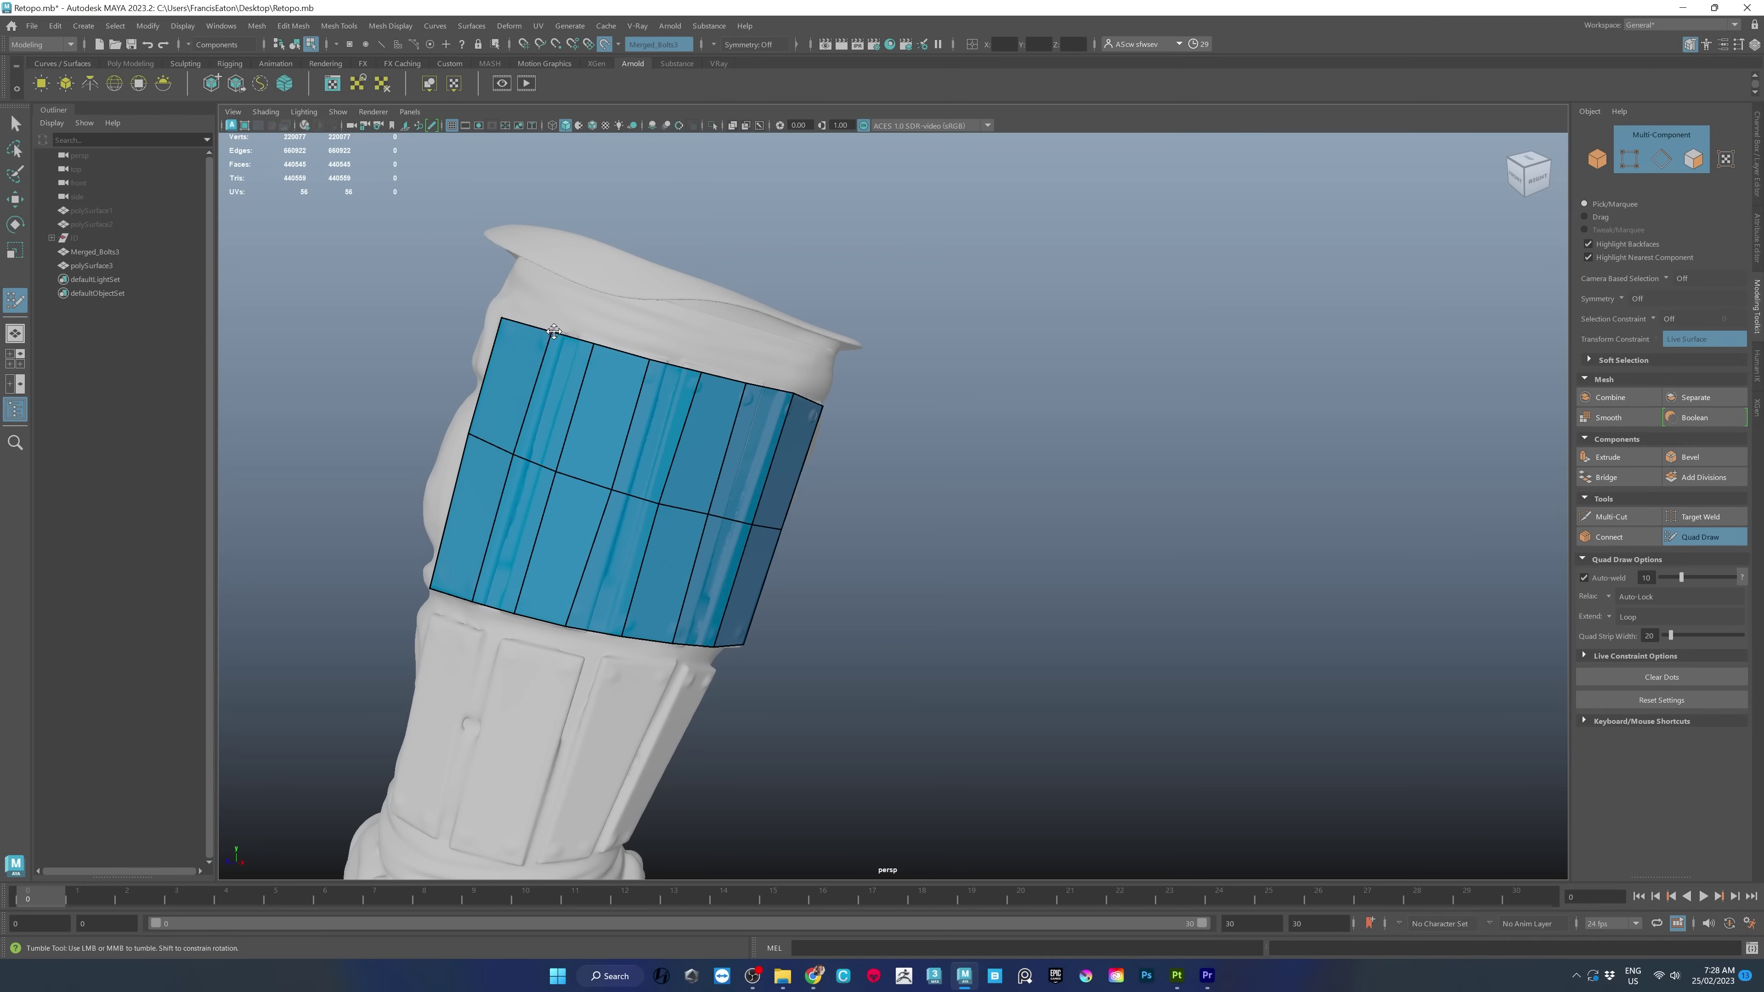
pyautogui.keyDown('alt'); pyautogui.moveTo(554, 332); pyautogui.dragTo(746, 393); pyautogui.keyUp('alt')
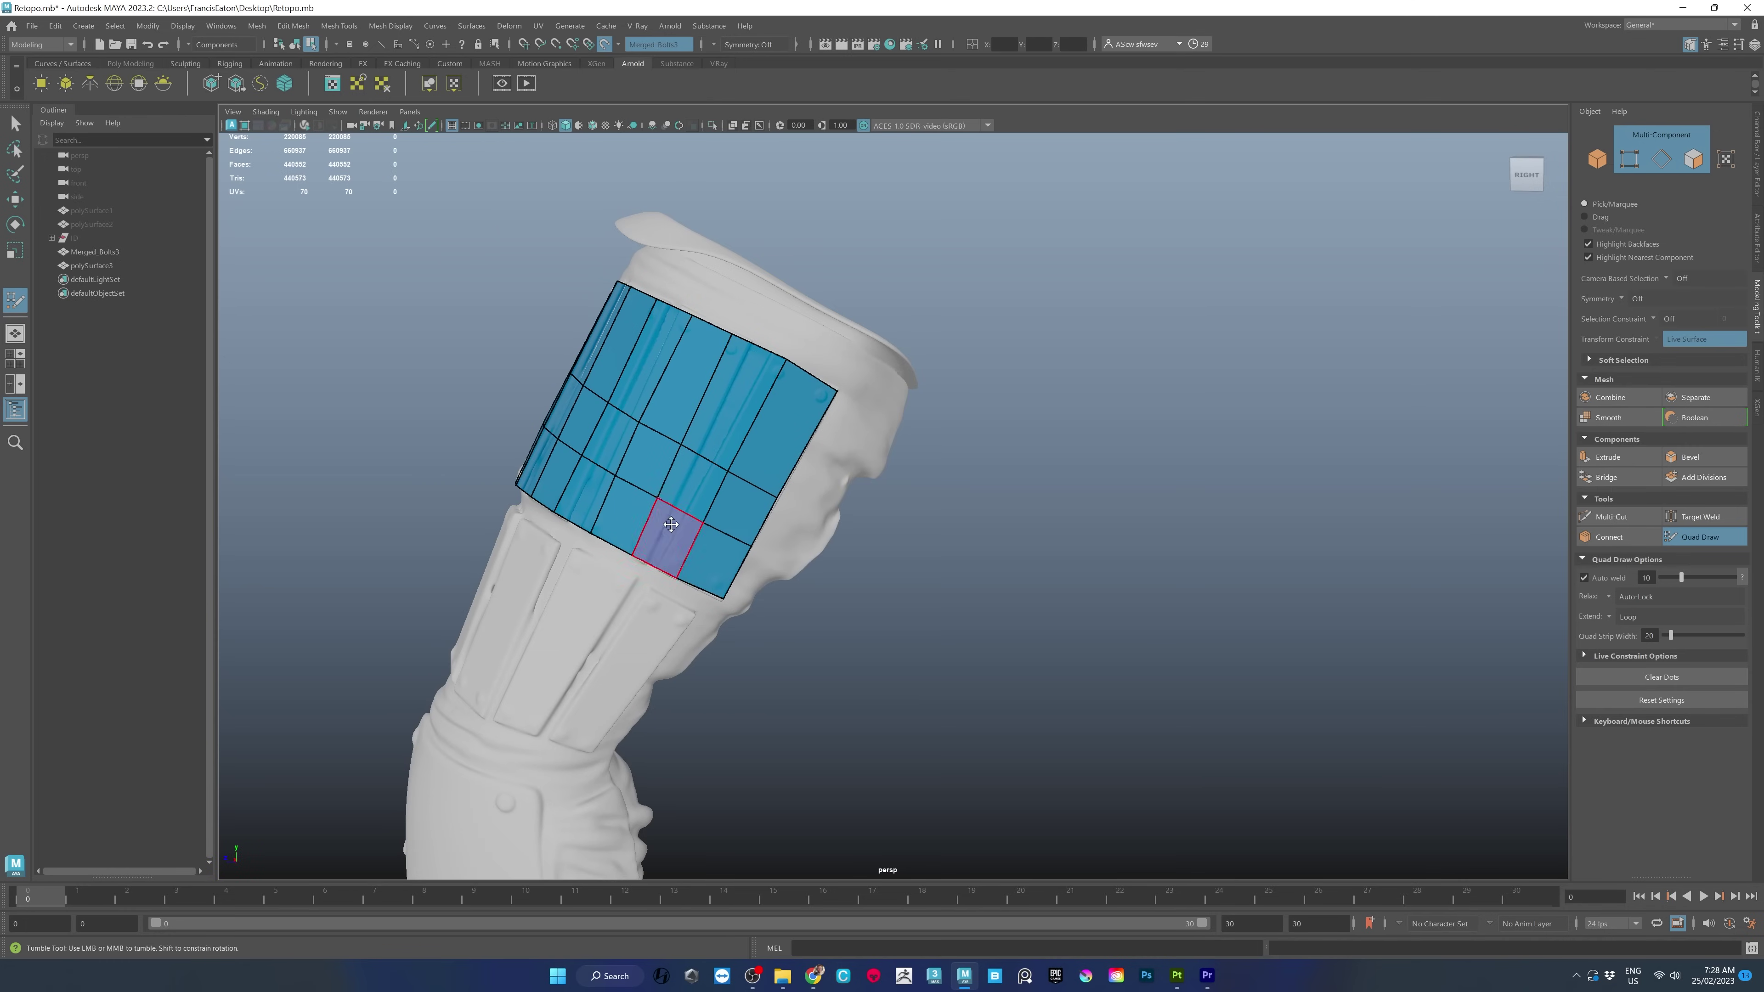
pyautogui.keyDown('ctrl'); pyautogui.keyDown('shift'); pyautogui.click(677, 511); pyautogui.keyUp('shift'); pyautogui.keyUp('ctrl')
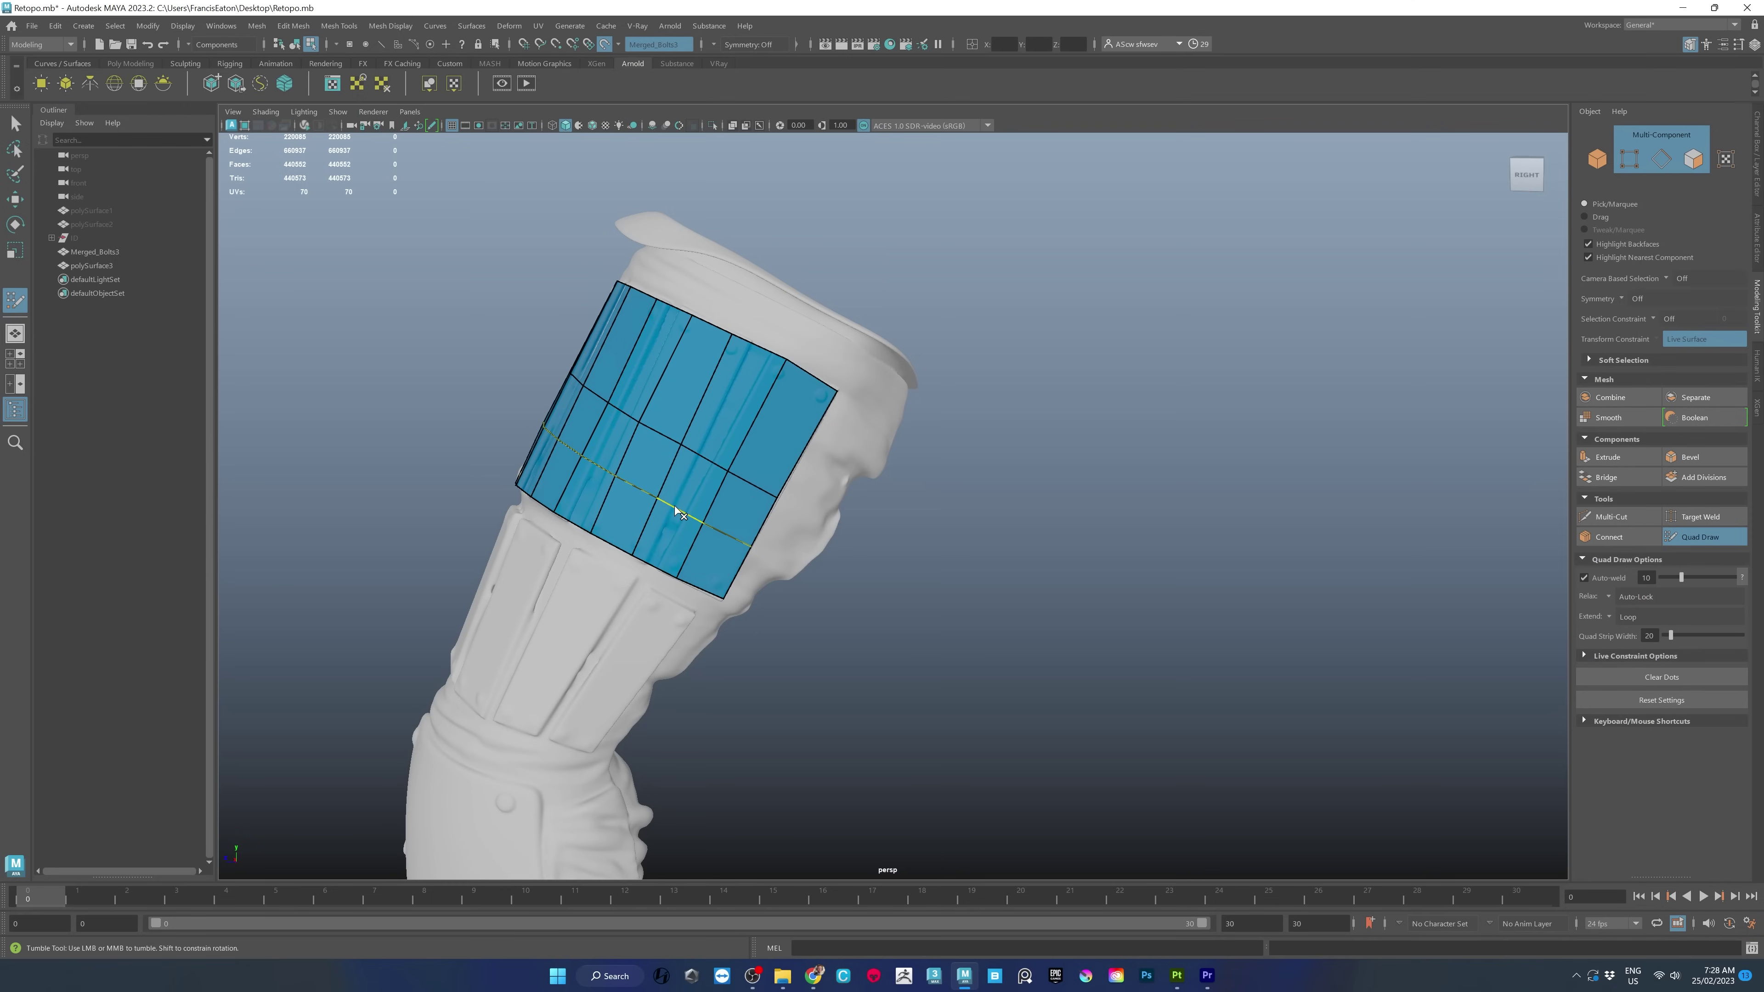
pyautogui.moveTo(675, 508)
pyautogui.mouseDown(button='middle')
pyautogui.moveTo(701, 481)
pyautogui.moveTo(674, 510)
pyautogui.mouseUp(button='middle')
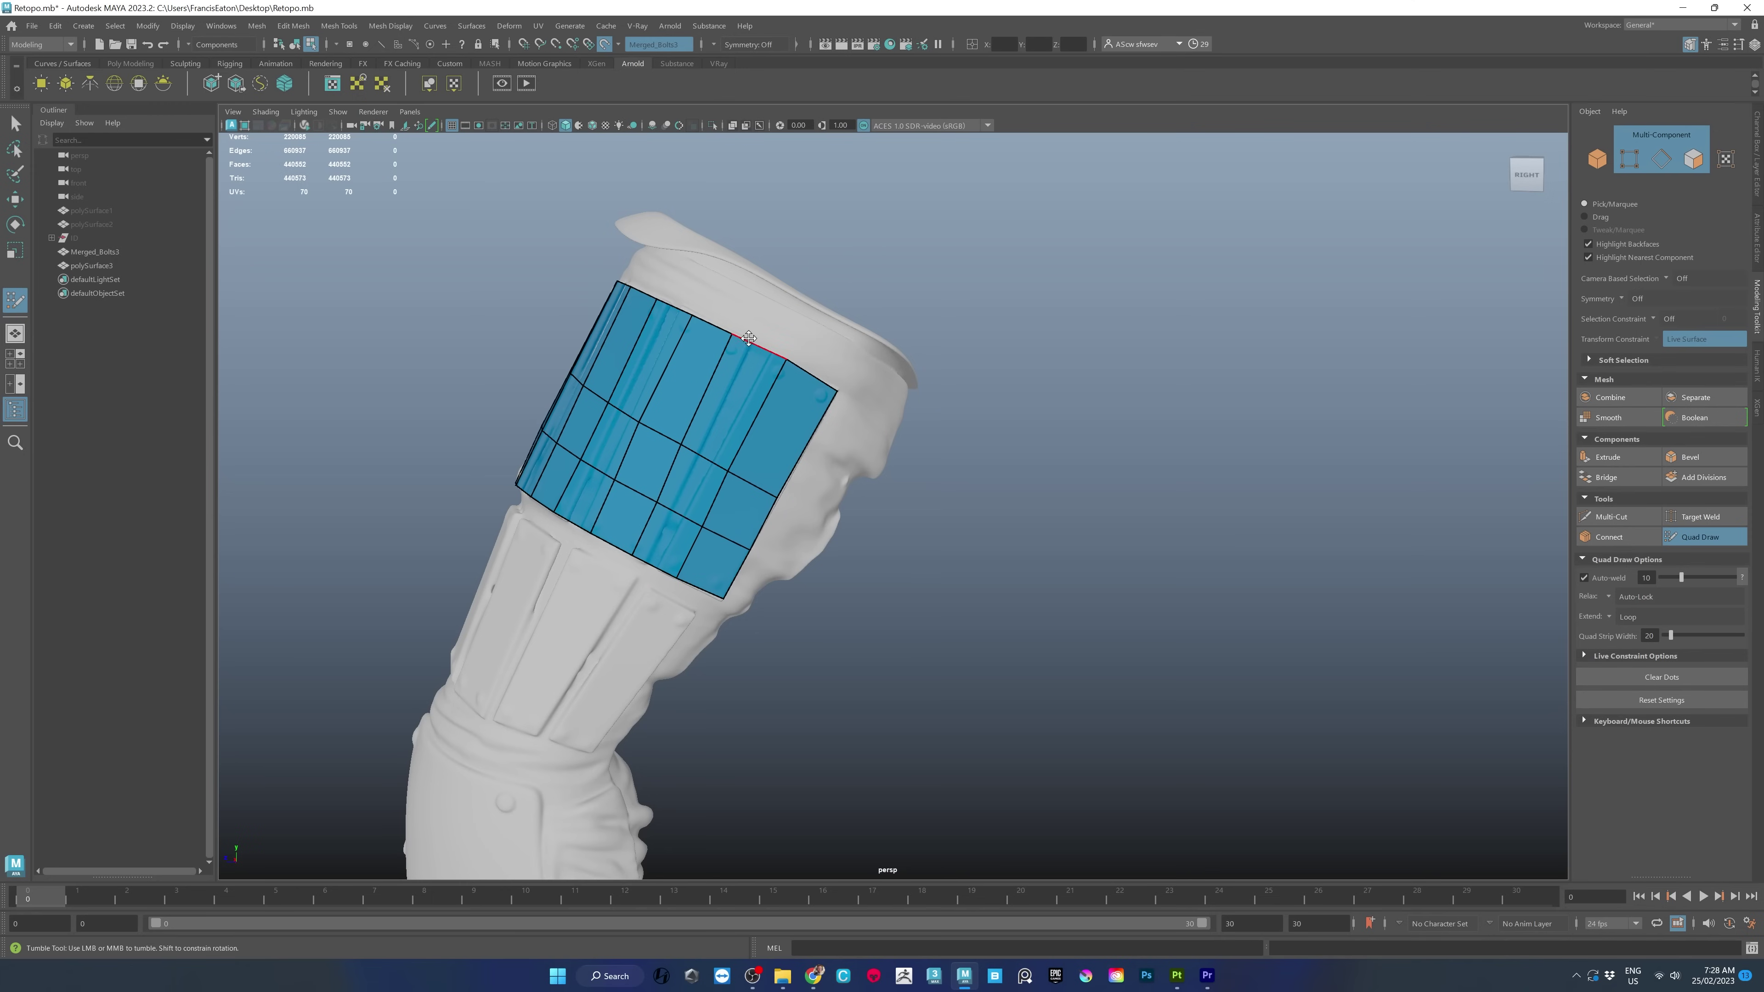
# Extrude the retopology's upper and lower border loops along the glove and insert an edge loop through the upper plate row.
pyautogui.keyDown('ctrl'); pyautogui.moveTo(747, 342); pyautogui.dragTo(767, 309); pyautogui.keyUp('ctrl')
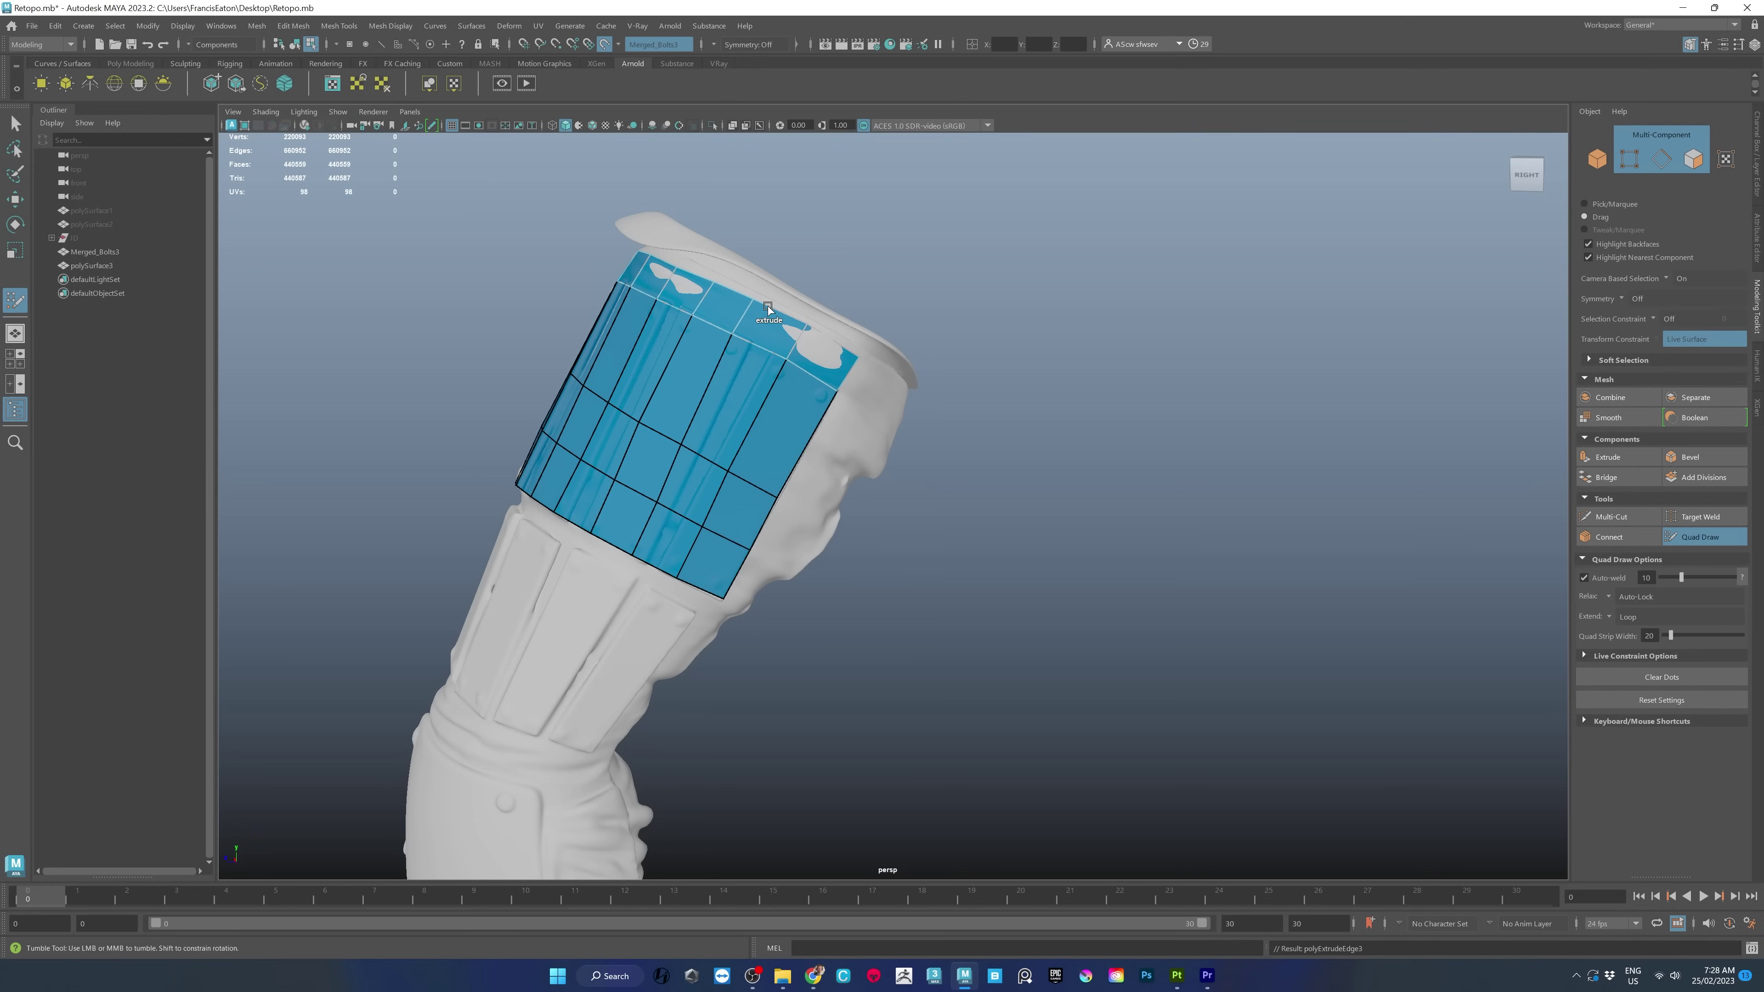
pyautogui.keyDown('alt'); pyautogui.moveTo(654, 403); pyautogui.dragTo(711, 498, button='middle'); pyautogui.keyUp('alt')
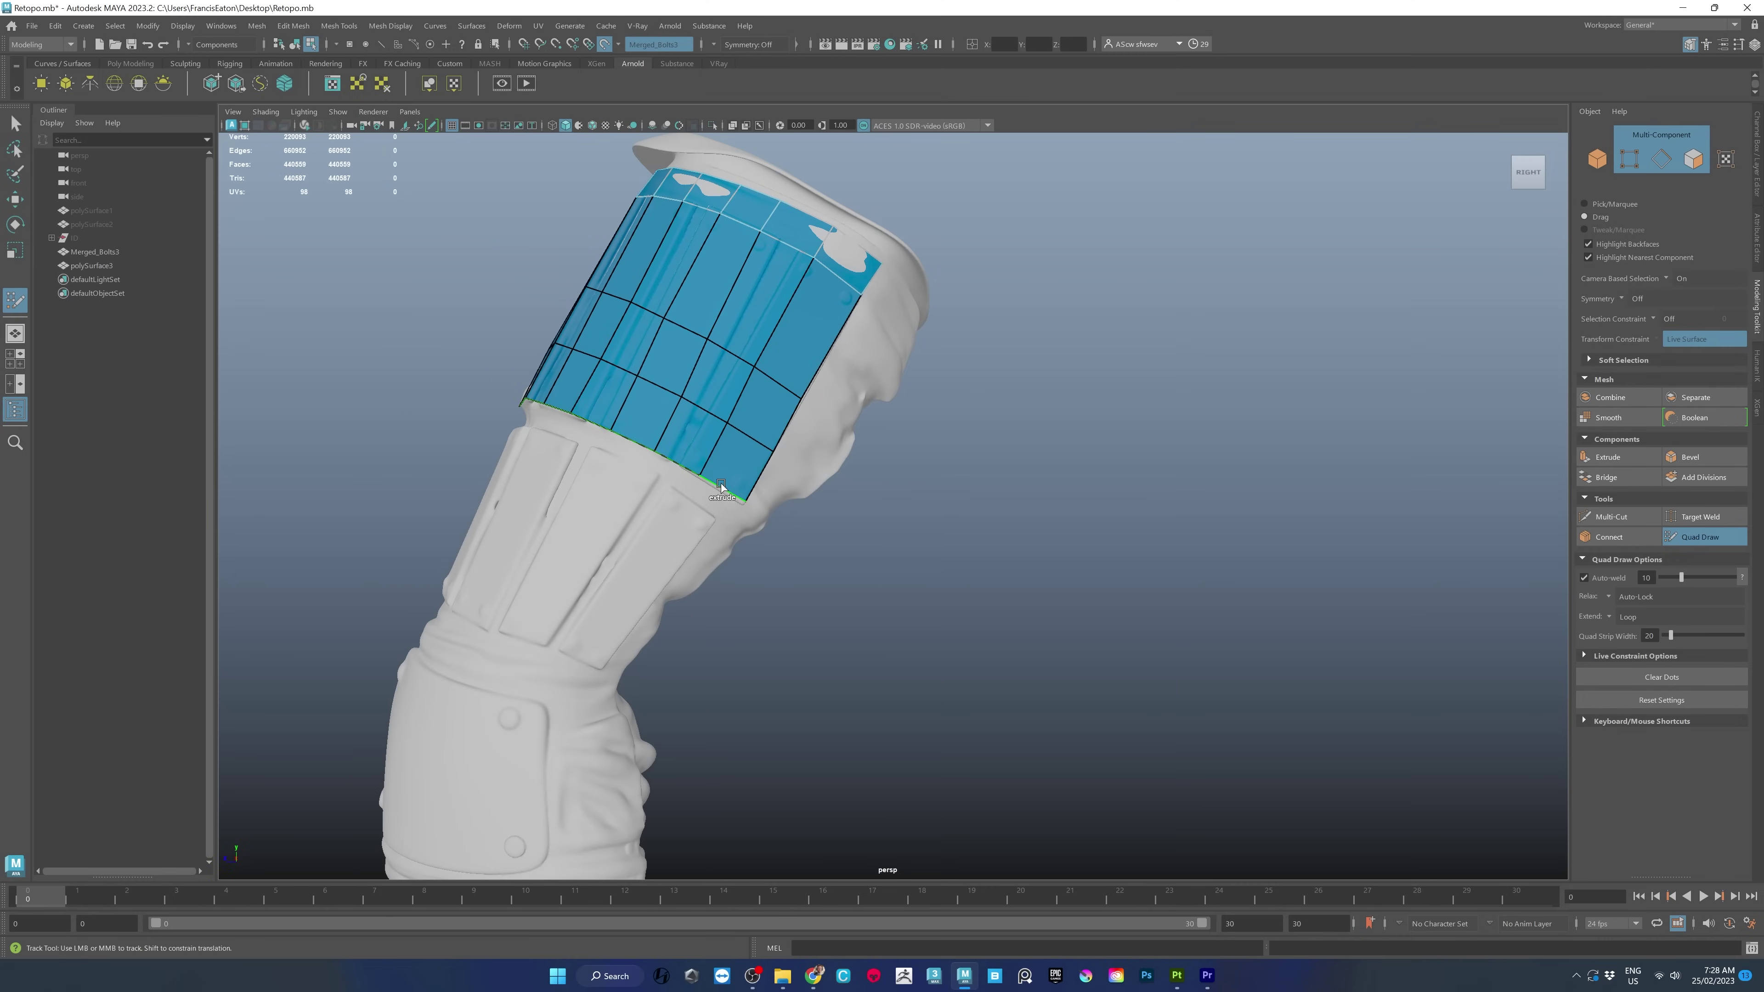
pyautogui.moveTo(718, 488)
pyautogui.keyDown('ctrl'); pyautogui.mouseDown()
pyautogui.moveTo(687, 538)
pyautogui.moveTo(739, 549)
pyautogui.moveTo(651, 551)
pyautogui.mouseUp(); pyautogui.keyUp('ctrl')
pyautogui.keyDown('alt'); pyautogui.moveTo(652, 552); pyautogui.dragTo(603, 538, button='right'); pyautogui.keyUp('alt')
pyautogui.keyDown('ctrl'); pyautogui.click(804, 336); pyautogui.keyUp('ctrl')
pyautogui.keyDown('alt'); pyautogui.moveTo(989, 588); pyautogui.dragTo(909, 514); pyautogui.keyUp('alt')
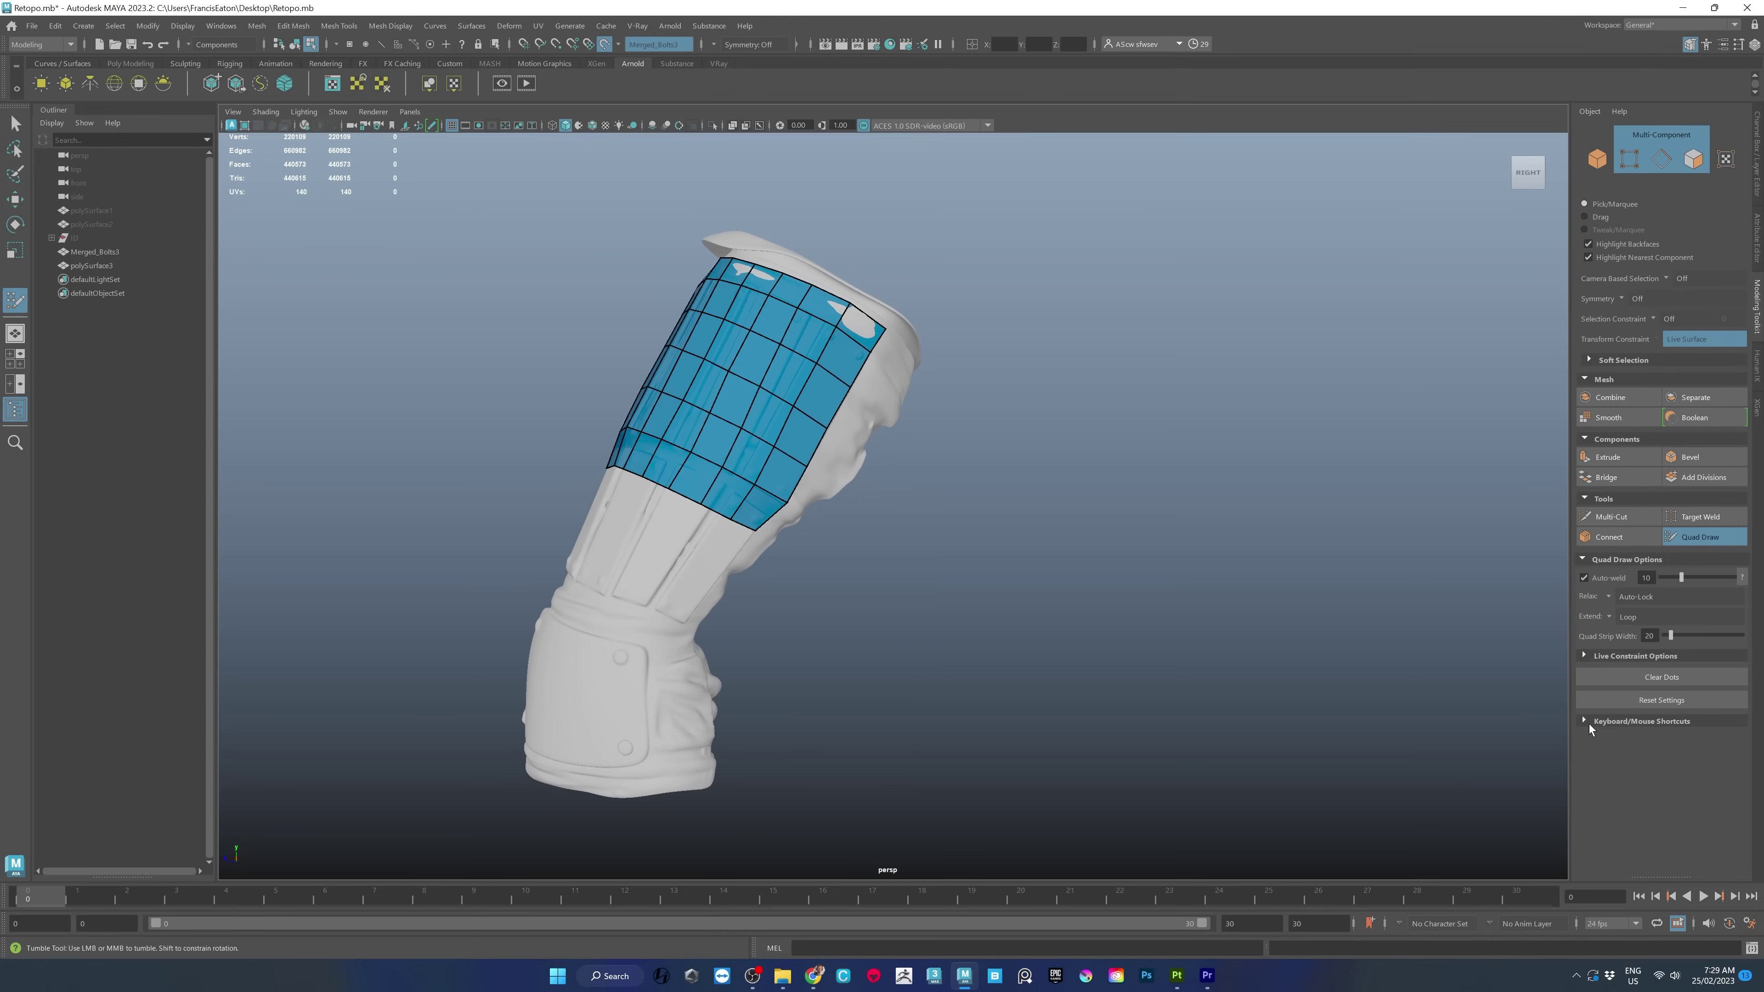
# Open the Live Constraint Options to inspect the Surface Offset setting.
pyautogui.click(1585, 656)
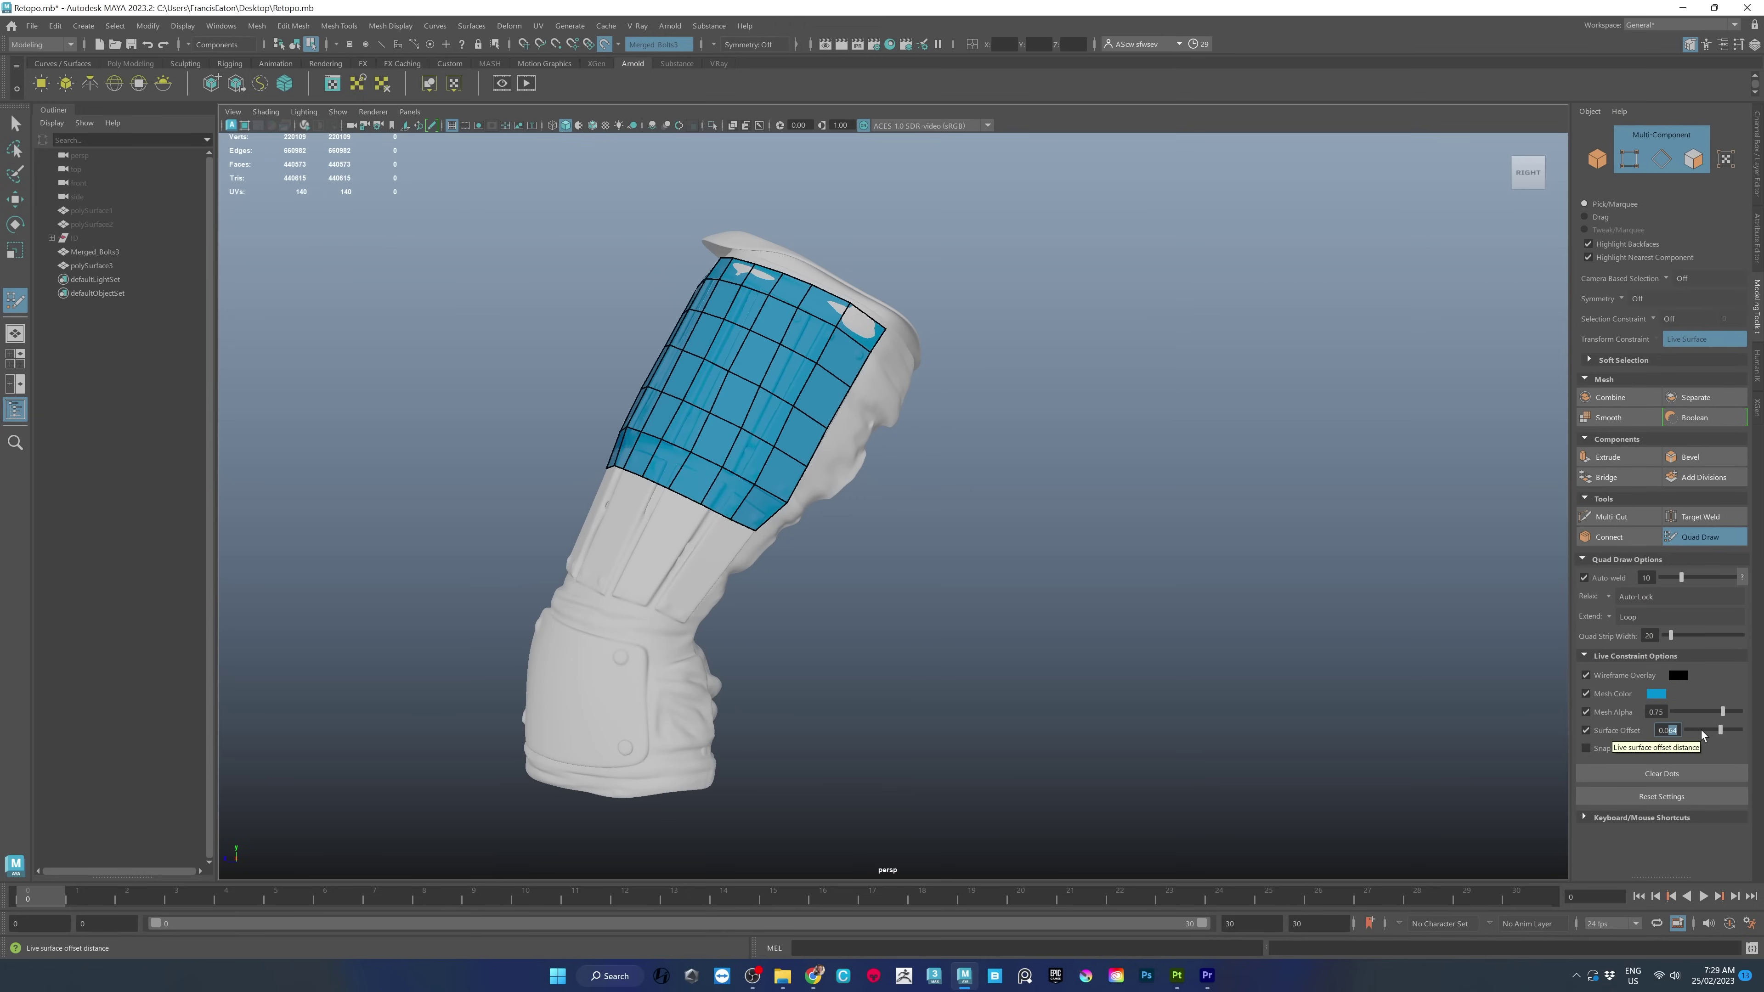
# Examine the retopology mesh over the glove from several angles and distances.
pyautogui.keyDown('alt'); pyautogui.moveTo(694, 591); pyautogui.dragTo(555, 736); pyautogui.keyUp('alt')
pyautogui.keyDown('alt'); pyautogui.moveTo(555, 736); pyautogui.dragTo(597, 768, button='right'); pyautogui.keyUp('alt')
pyautogui.keyDown('alt'); pyautogui.moveTo(511, 732); pyautogui.dragTo(569, 736); pyautogui.keyUp('alt')
pyautogui.keyDown('alt'); pyautogui.moveTo(570, 736); pyautogui.dragTo(583, 621, button='middle'); pyautogui.keyUp('alt')
pyautogui.keyDown('alt'); pyautogui.moveTo(582, 621); pyautogui.dragTo(664, 641, button='right'); pyautogui.keyUp('alt')
pyautogui.keyDown('alt'); pyautogui.moveTo(663, 641); pyautogui.dragTo(677, 583, button='middle'); pyautogui.keyUp('alt')
pyautogui.keyDown('alt'); pyautogui.moveTo(677, 583); pyautogui.dragTo(686, 548); pyautogui.keyUp('alt')
pyautogui.keyDown('alt'); pyautogui.moveTo(686, 548); pyautogui.dragTo(648, 611, button='right'); pyautogui.keyUp('alt')
pyautogui.keyDown('alt'); pyautogui.moveTo(648, 611); pyautogui.dragTo(641, 590, button='middle'); pyautogui.keyUp('alt')
pyautogui.keyDown('alt'); pyautogui.moveTo(639, 590); pyautogui.dragTo(750, 576); pyautogui.keyUp('alt')
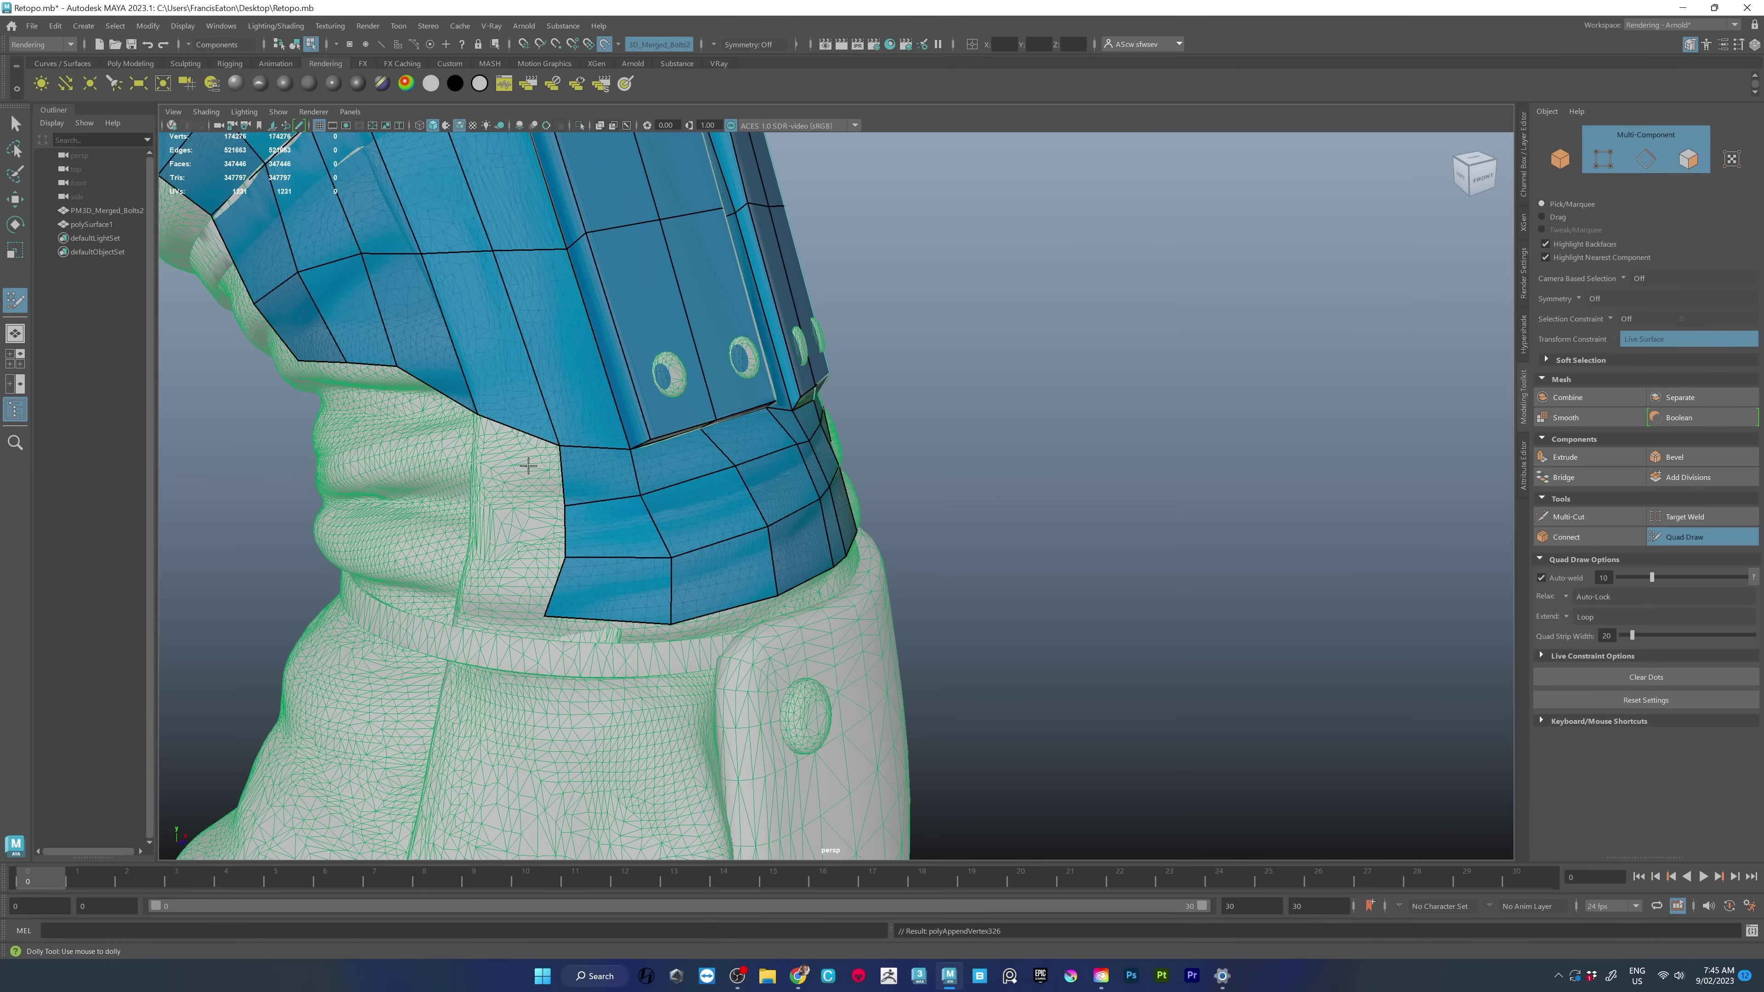
# Fill three stacked quads beside the wrist's existing rows below the forearm plates and lower their bottom border.
pyautogui.keyDown('shift'); pyautogui.click(520, 478); pyautogui.keyUp('shift')
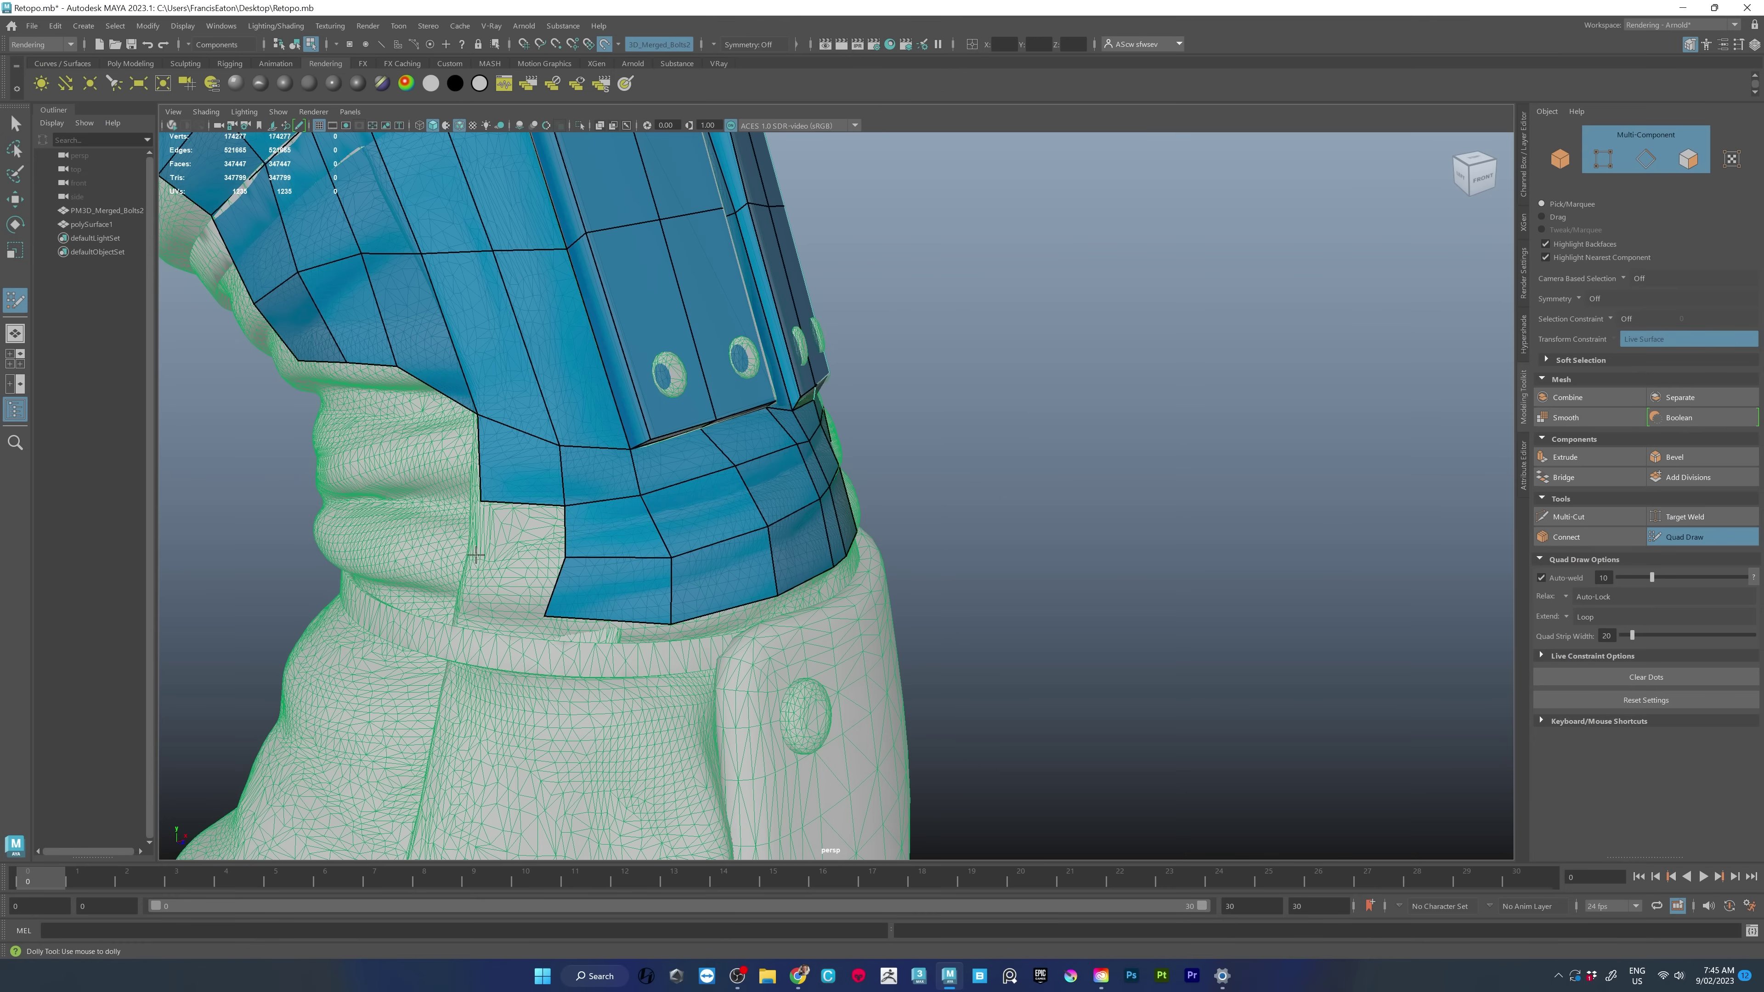
pyautogui.keyDown('shift'); pyautogui.click(514, 534); pyautogui.keyUp('shift')
pyautogui.keyDown('shift'); pyautogui.click(511, 594); pyautogui.keyUp('shift')
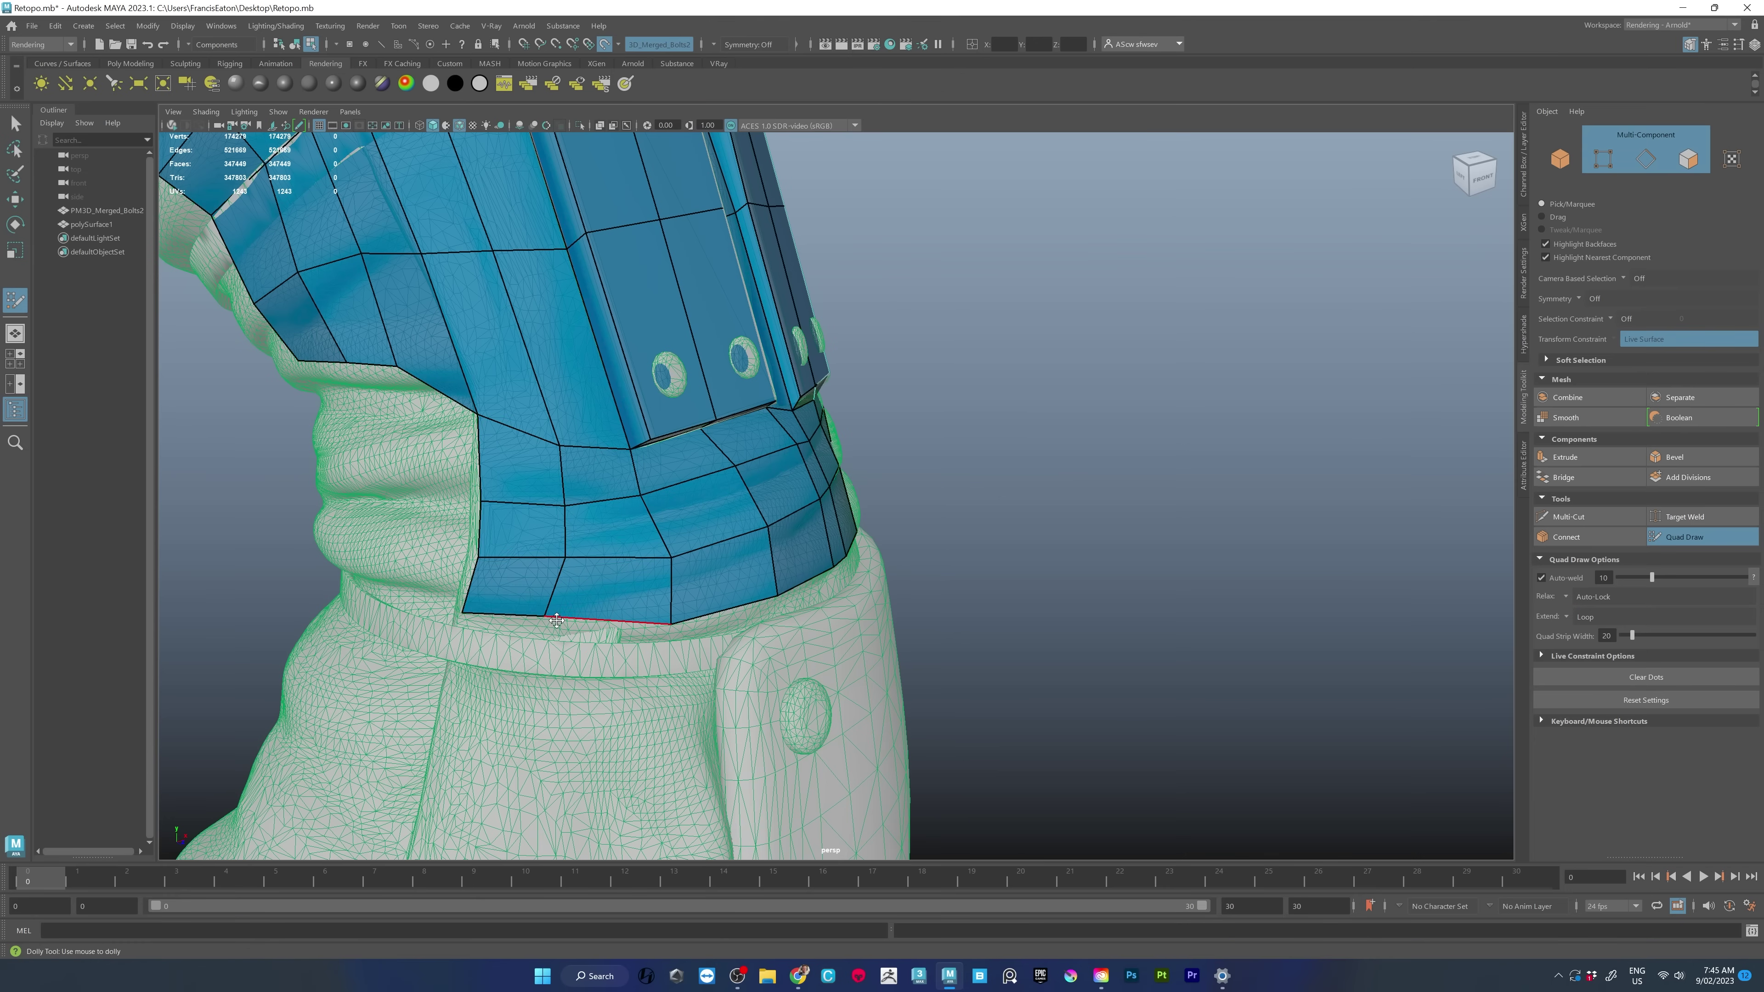
pyautogui.moveTo(567, 616); pyautogui.dragTo(563, 640)
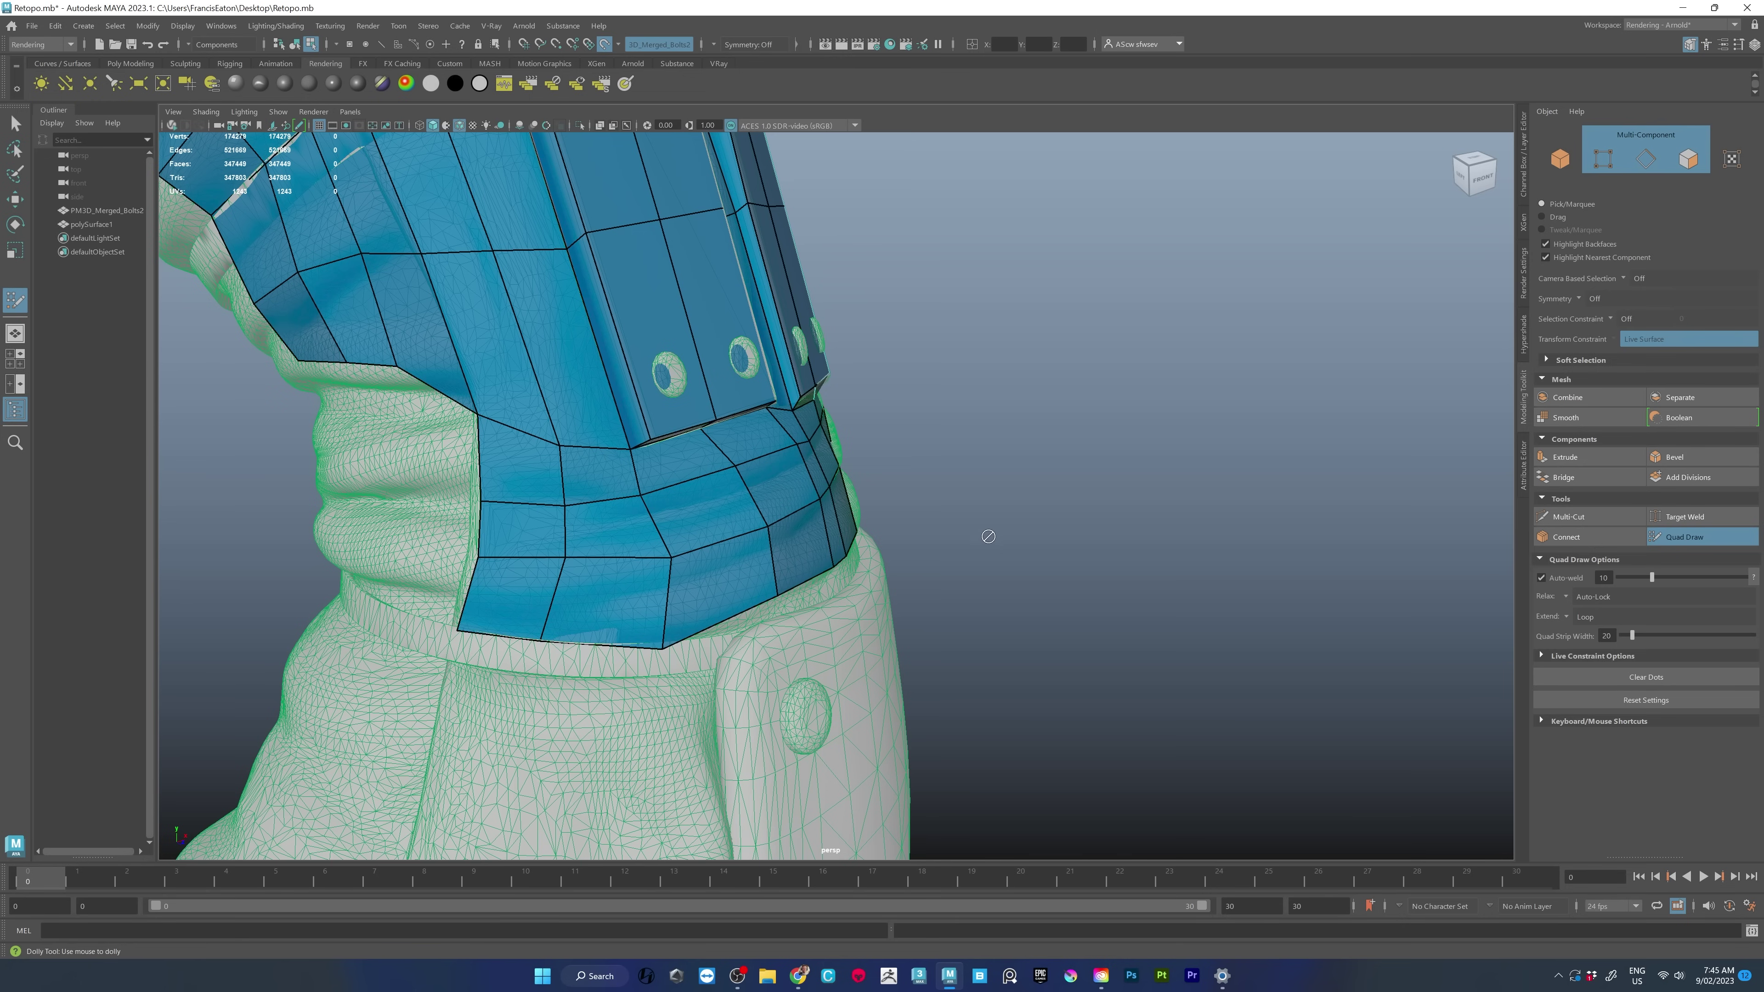
# Reposition the vertices along the wrist's lower border so it follows the top edge of the hand plate.
pyautogui.keyDown('alt'); pyautogui.moveTo(988, 537); pyautogui.dragTo(855, 568); pyautogui.keyUp('alt')
pyautogui.moveTo(709, 535)
pyautogui.mouseDown()
pyautogui.moveTo(715, 559)
pyautogui.moveTo(697, 554)
pyautogui.mouseUp()
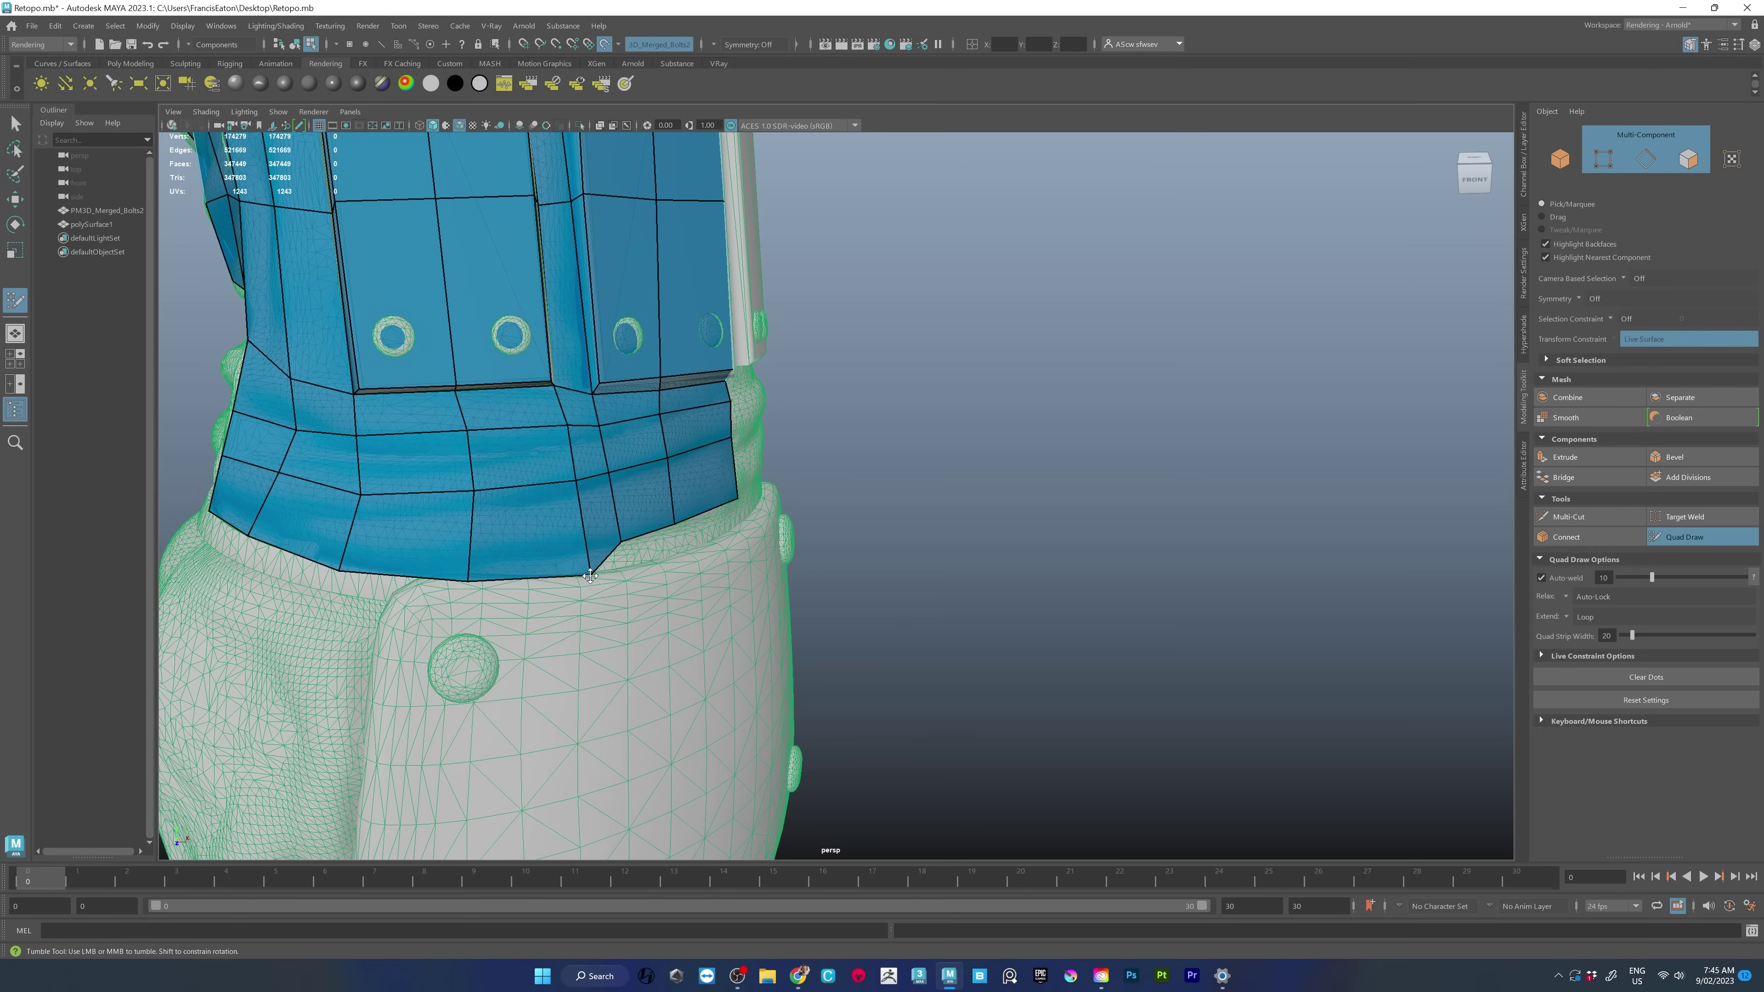
pyautogui.moveTo(620, 543)
pyautogui.mouseDown()
pyautogui.moveTo(633, 569)
pyautogui.moveTo(727, 458)
pyautogui.mouseUp()
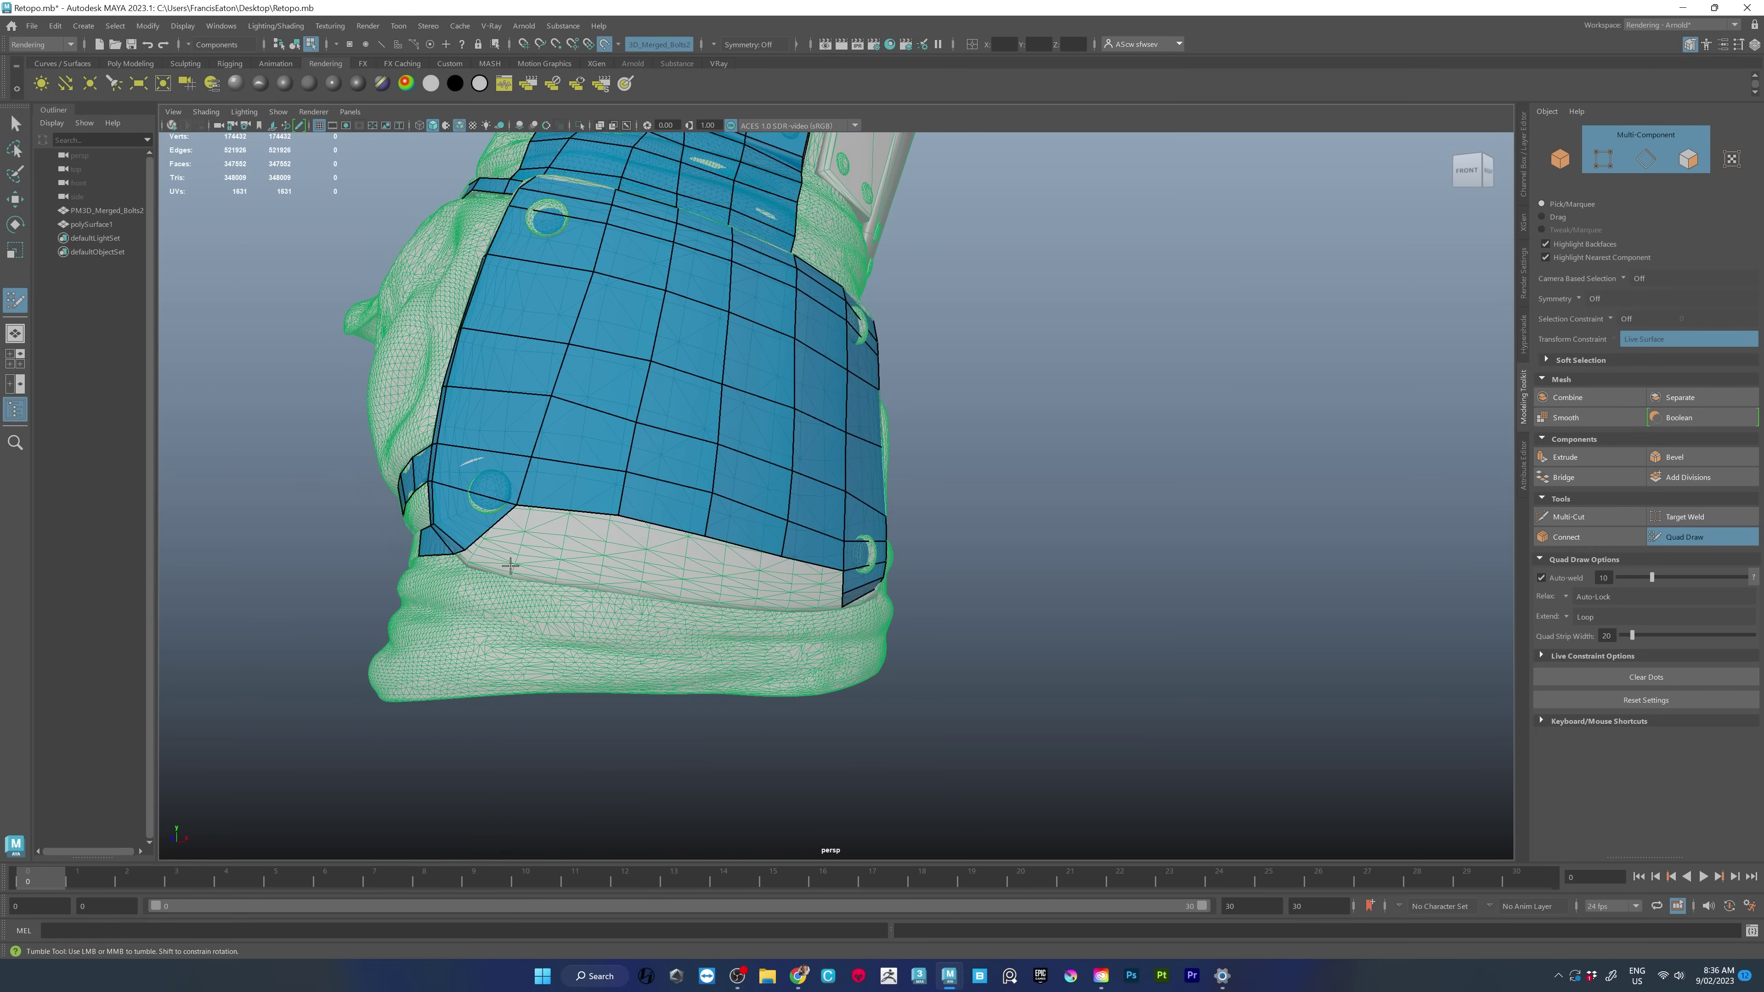
# Fill the open strip along the hand plate's lower edge with a row of quads joined to the side faces.
pyautogui.keyDown('shift'); pyautogui.click(602, 585); pyautogui.keyUp('shift')
pyautogui.keyDown('alt'); pyautogui.moveTo(602, 586); pyautogui.dragTo(531, 514); pyautogui.keyUp('alt')
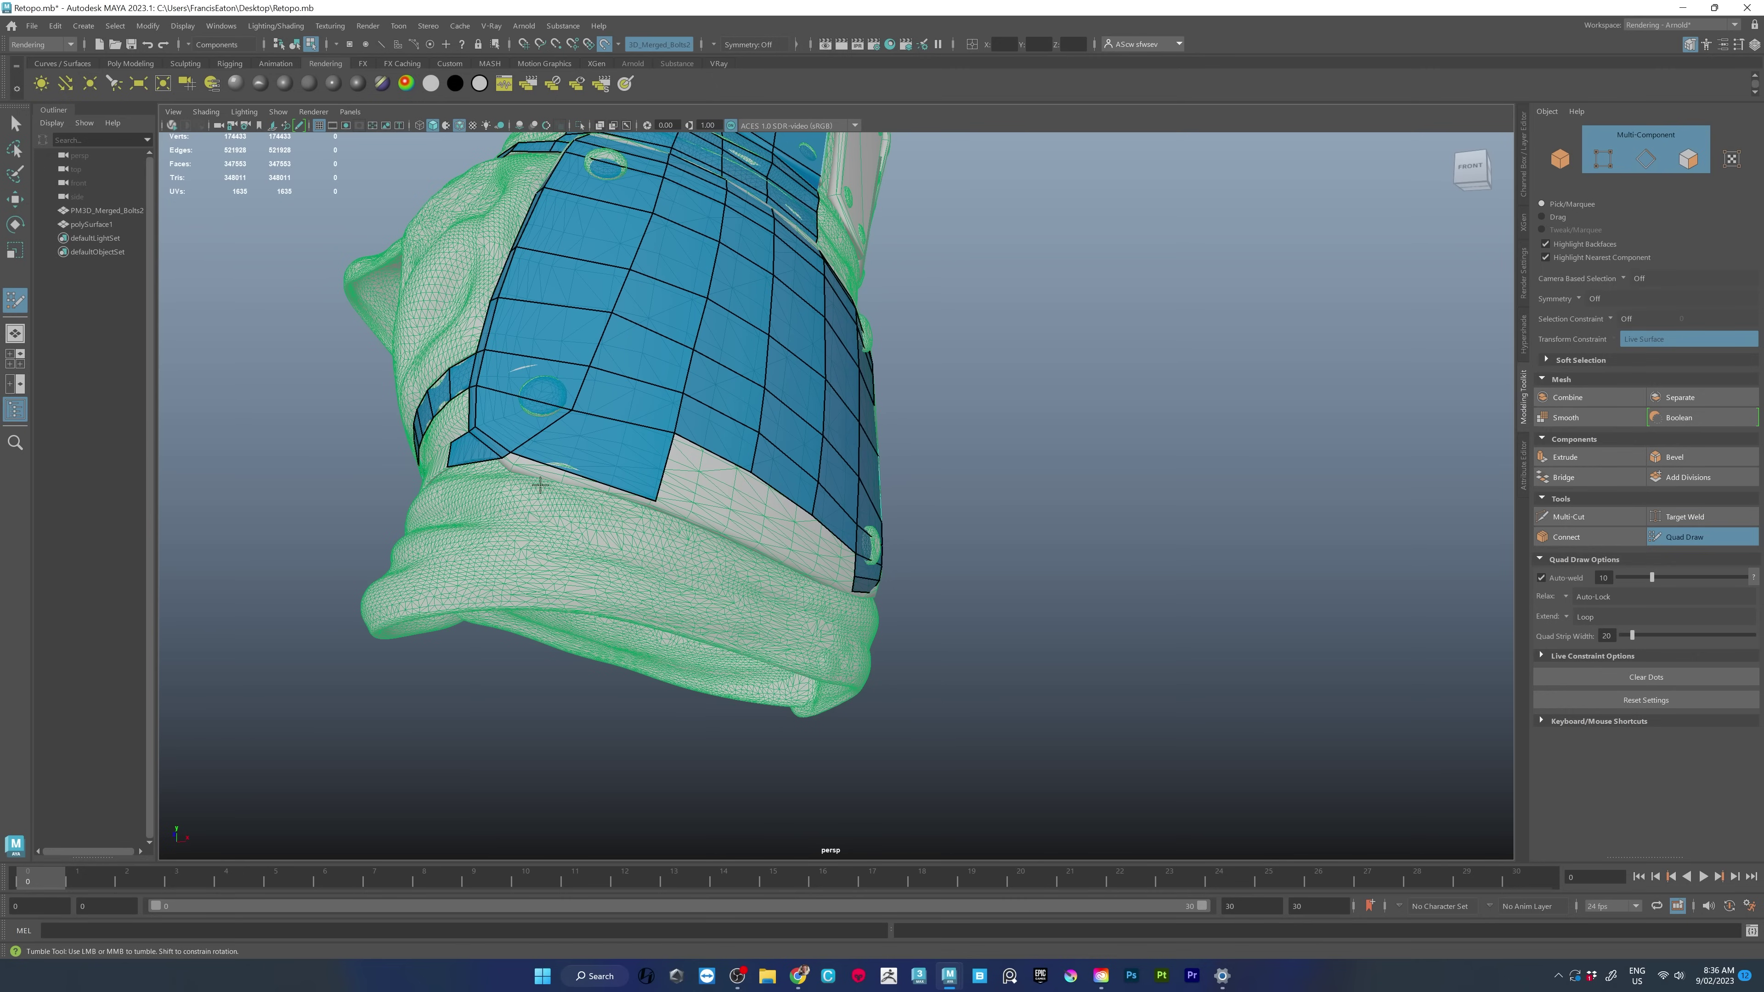
pyautogui.keyDown('shift'); pyautogui.click(584, 485); pyautogui.keyUp('shift')
pyautogui.keyDown('alt'); pyautogui.moveTo(585, 485); pyautogui.dragTo(642, 595); pyautogui.keyUp('alt')
pyautogui.keyDown('shift'); pyautogui.click(629, 553); pyautogui.keyUp('shift')
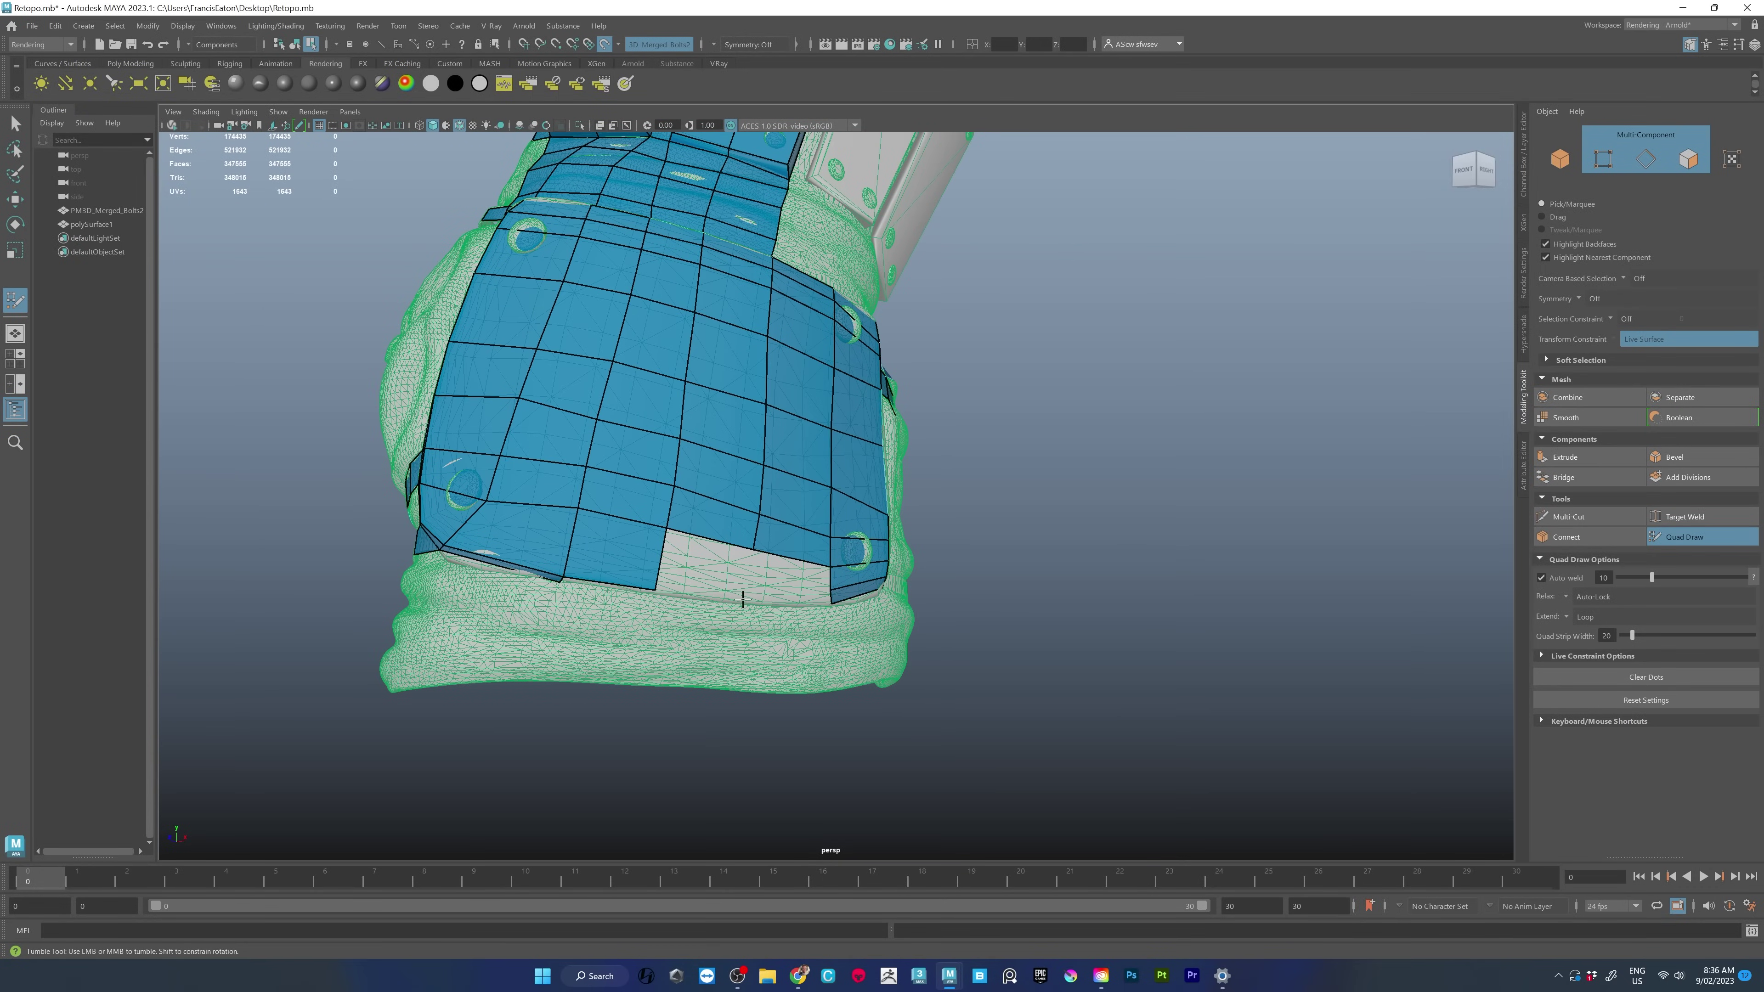
pyautogui.keyDown('shift'); pyautogui.click(709, 564); pyautogui.keyUp('shift')
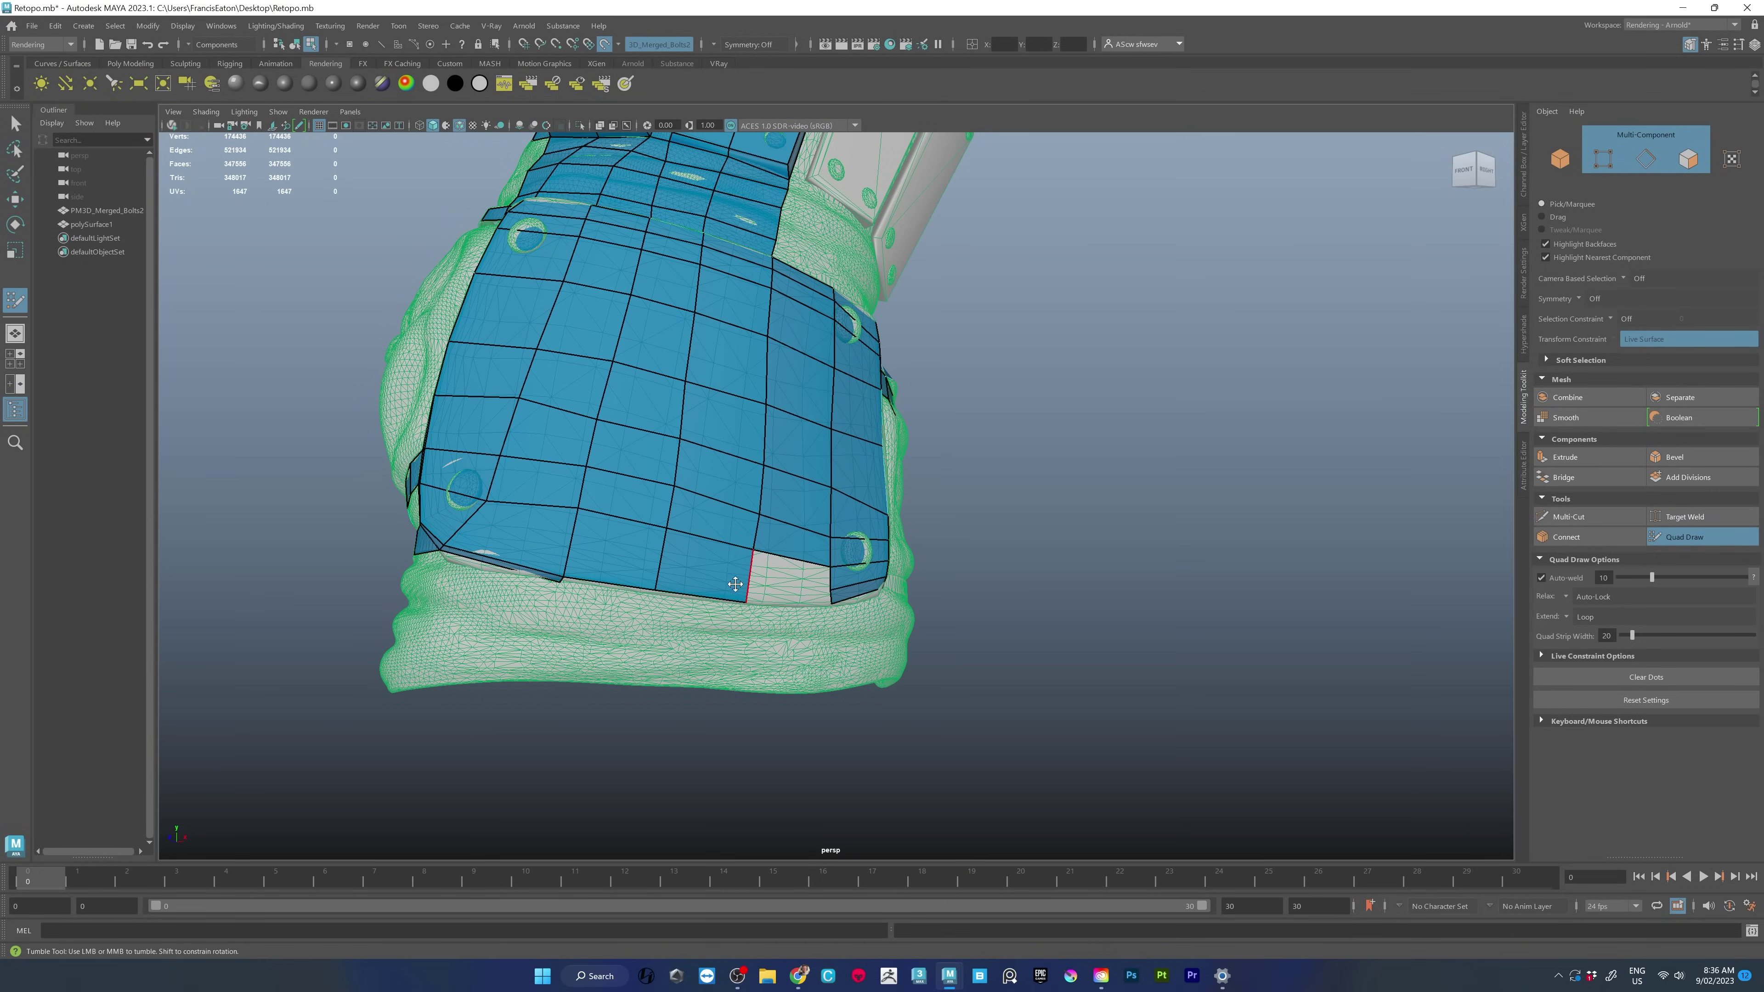
pyautogui.keyDown('shift'); pyautogui.click(786, 576); pyautogui.keyUp('shift')
# Add another row of quads beneath the hand plate's rim, up to the side faces.
pyautogui.keyDown('alt'); pyautogui.moveTo(658, 587); pyautogui.dragTo(505, 459); pyautogui.keyUp('alt')
pyautogui.keyDown('shift'); pyautogui.click(455, 447); pyautogui.keyUp('shift')
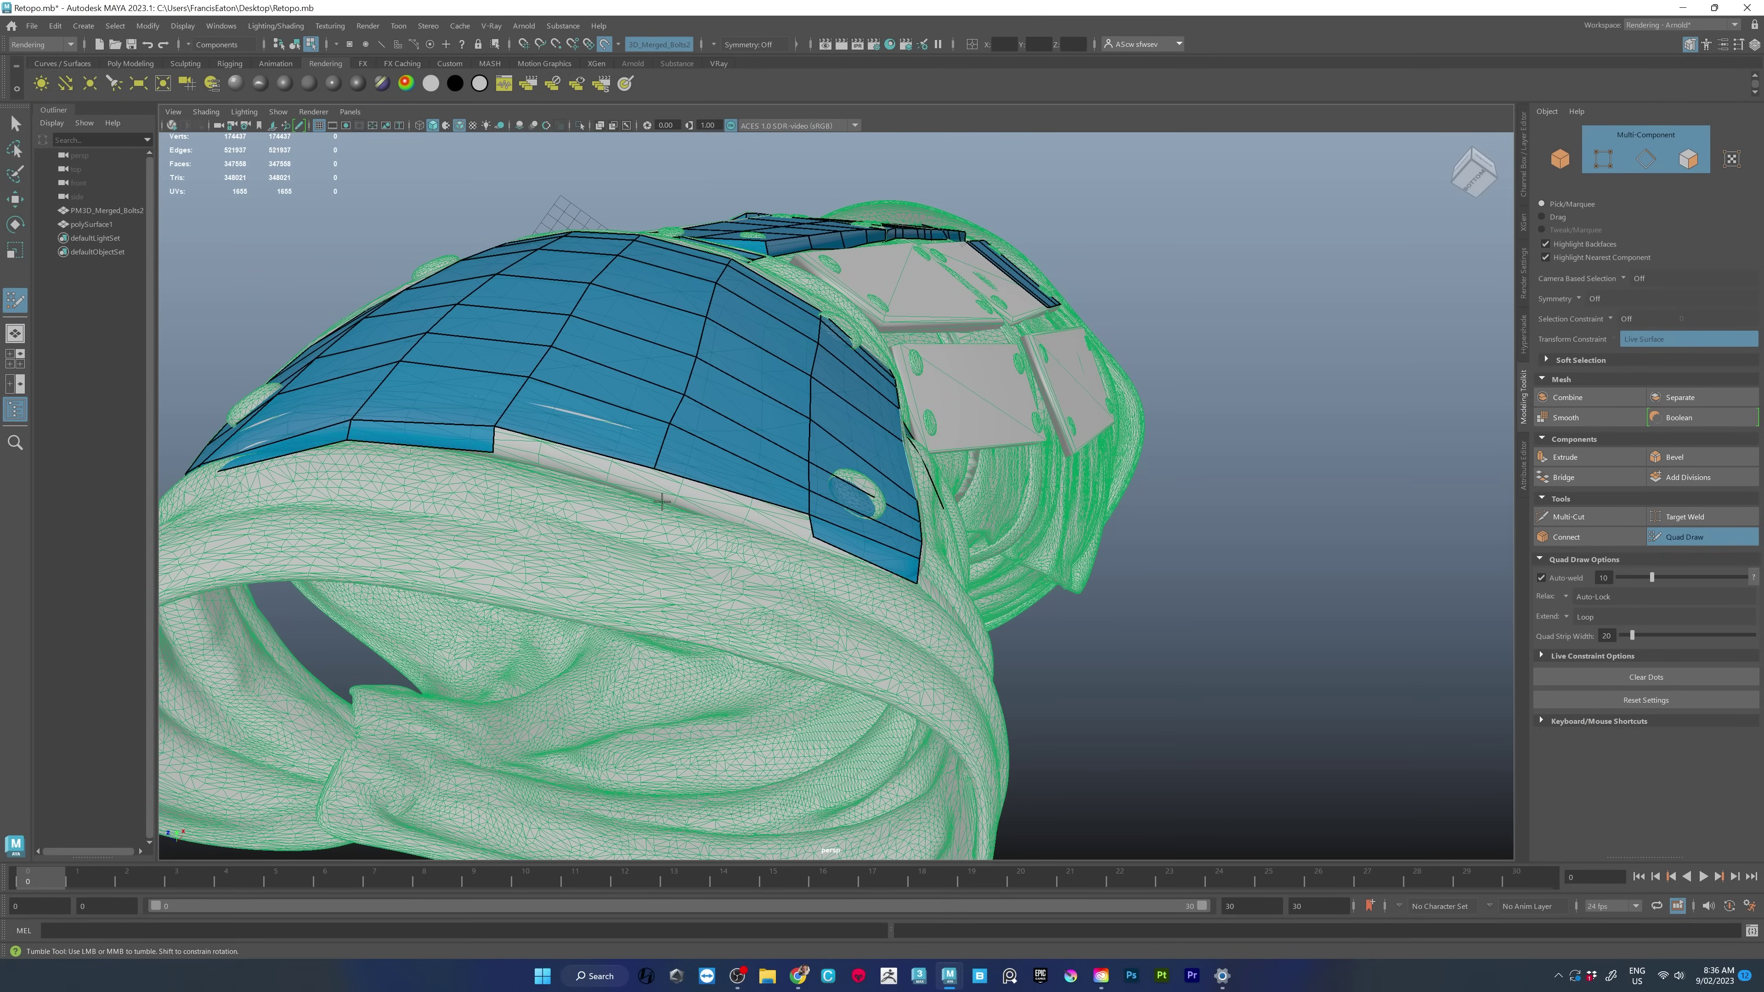
pyautogui.keyDown('shift'); pyautogui.click(649, 497); pyautogui.keyUp('shift')
pyautogui.keyDown('shift'); pyautogui.click(814, 531); pyautogui.keyUp('shift')
pyautogui.keyDown('alt'); pyautogui.moveTo(808, 539); pyautogui.dragTo(774, 390); pyautogui.keyUp('alt')
pyautogui.scroll(1, 774, 390)
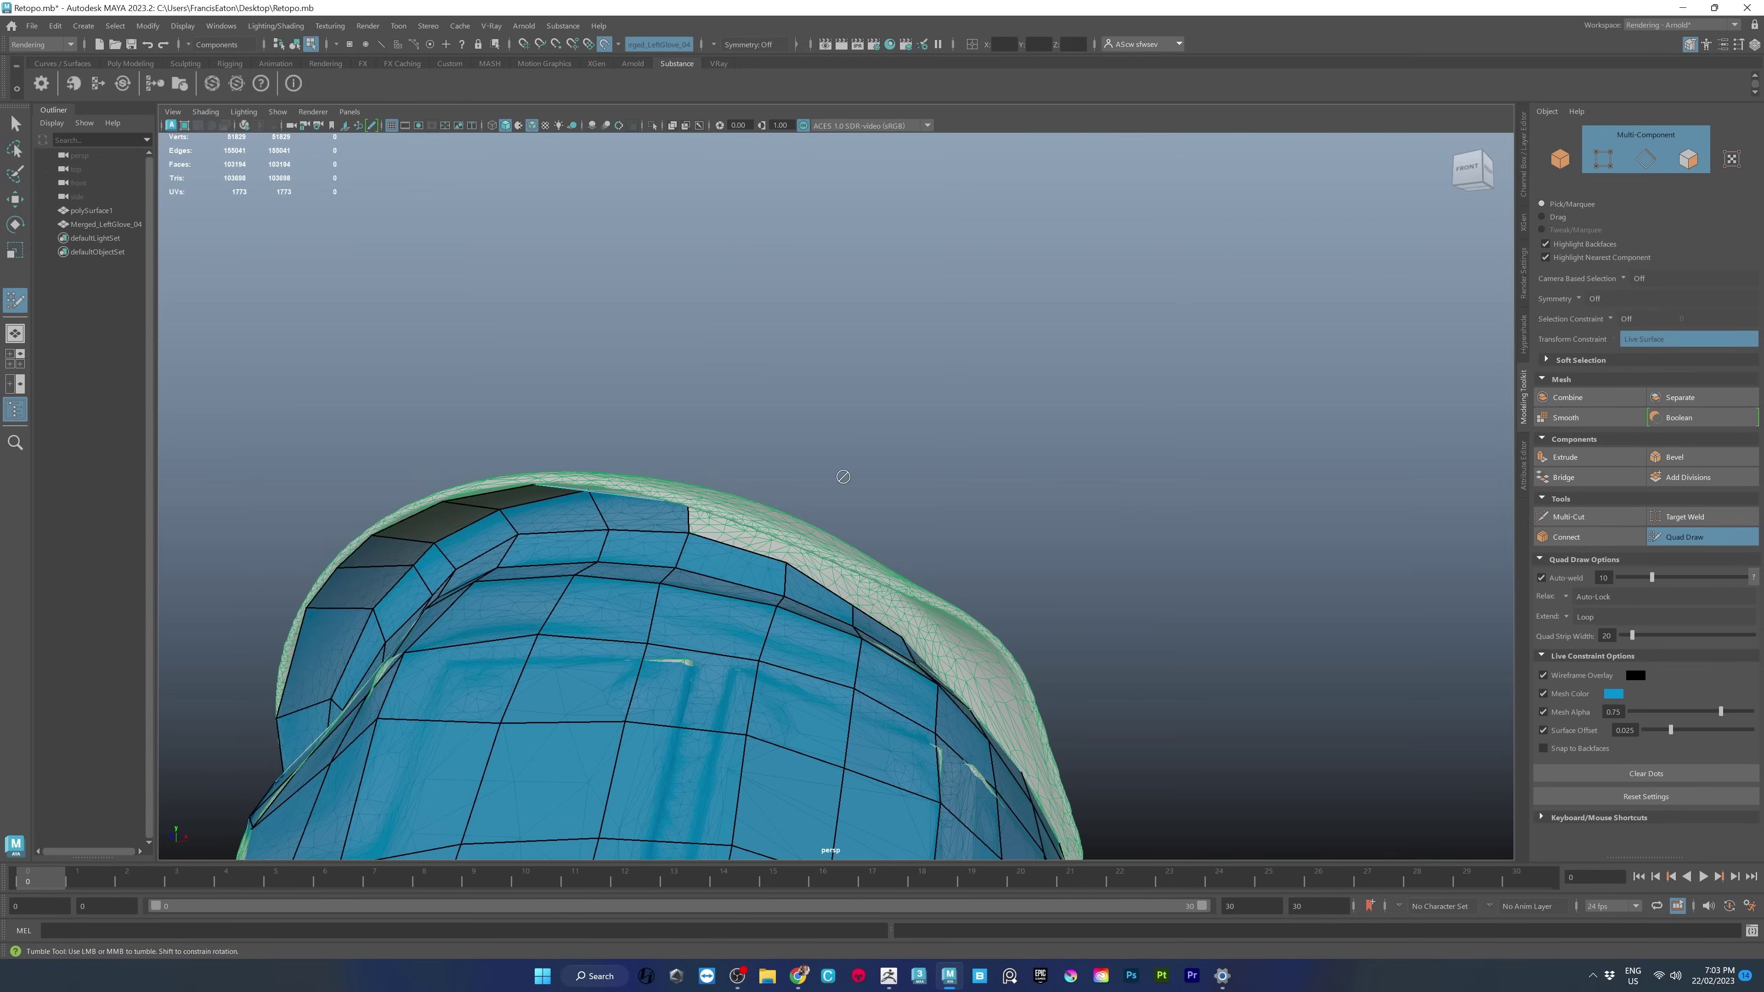
# Fill quads on the inner side of the cuff's flared rim, continuing the existing inner rows.
pyautogui.moveTo(843, 477)
pyautogui.keyDown('alt'); pyautogui.mouseDown()
pyautogui.moveTo(825, 374)
pyautogui.moveTo(862, 462)
pyautogui.moveTo(865, 354)
pyautogui.moveTo(819, 497)
pyautogui.mouseUp(); pyautogui.keyUp('alt')
pyautogui.keyDown('shift'); pyautogui.click(772, 372); pyautogui.keyUp('shift')
pyautogui.keyDown('shift'); pyautogui.click(780, 329); pyautogui.keyUp('shift')
pyautogui.moveTo(848, 436)
pyautogui.keyDown('alt'); pyautogui.mouseDown()
pyautogui.moveTo(795, 393)
pyautogui.moveTo(826, 492)
pyautogui.moveTo(960, 441)
pyautogui.mouseUp(); pyautogui.keyUp('alt')
pyautogui.keyDown('shift'); pyautogui.click(748, 344); pyautogui.keyUp('shift')
pyautogui.keyDown('alt'); pyautogui.moveTo(961, 441); pyautogui.dragTo(829, 584, button='right'); pyautogui.keyUp('alt')
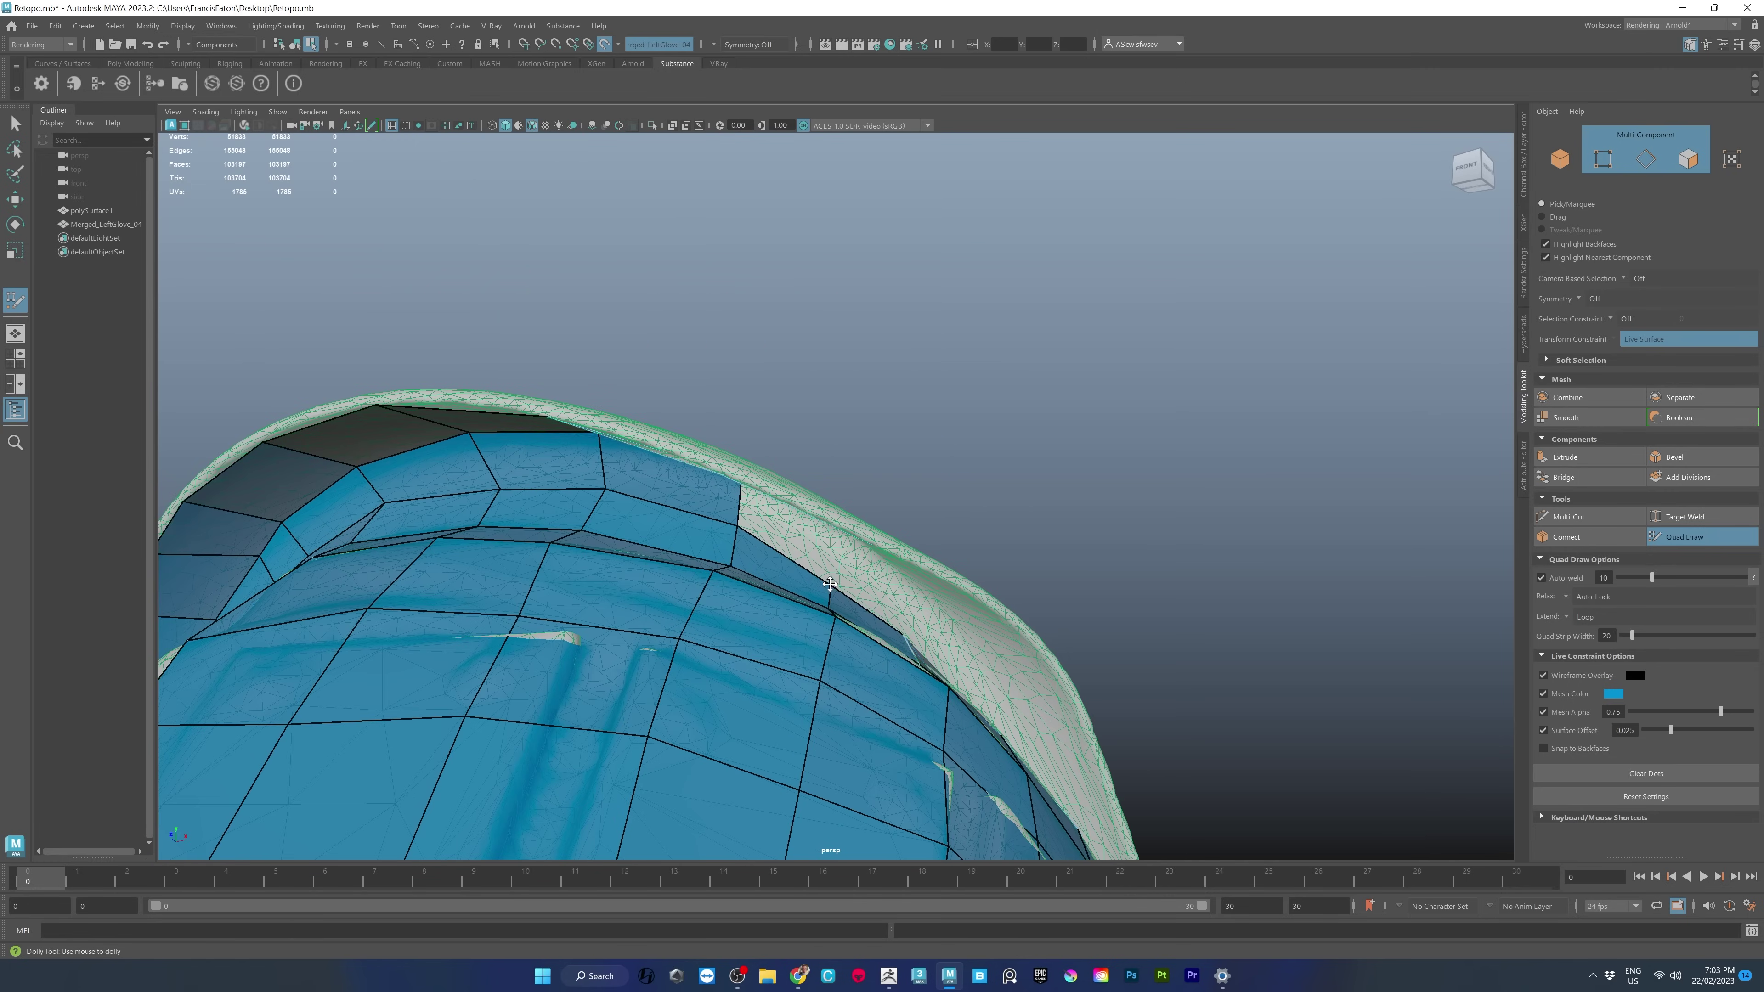
# Extend the cuff rim's inner quads around the curve into the remaining gap.
pyautogui.keyDown('shift'); pyautogui.click(893, 460); pyautogui.keyUp('shift')
pyautogui.keyDown('alt'); pyautogui.moveTo(893, 460); pyautogui.dragTo(605, 490); pyautogui.keyUp('alt')
pyautogui.keyDown('alt'); pyautogui.moveTo(882, 412); pyautogui.dragTo(895, 463); pyautogui.keyUp('alt')
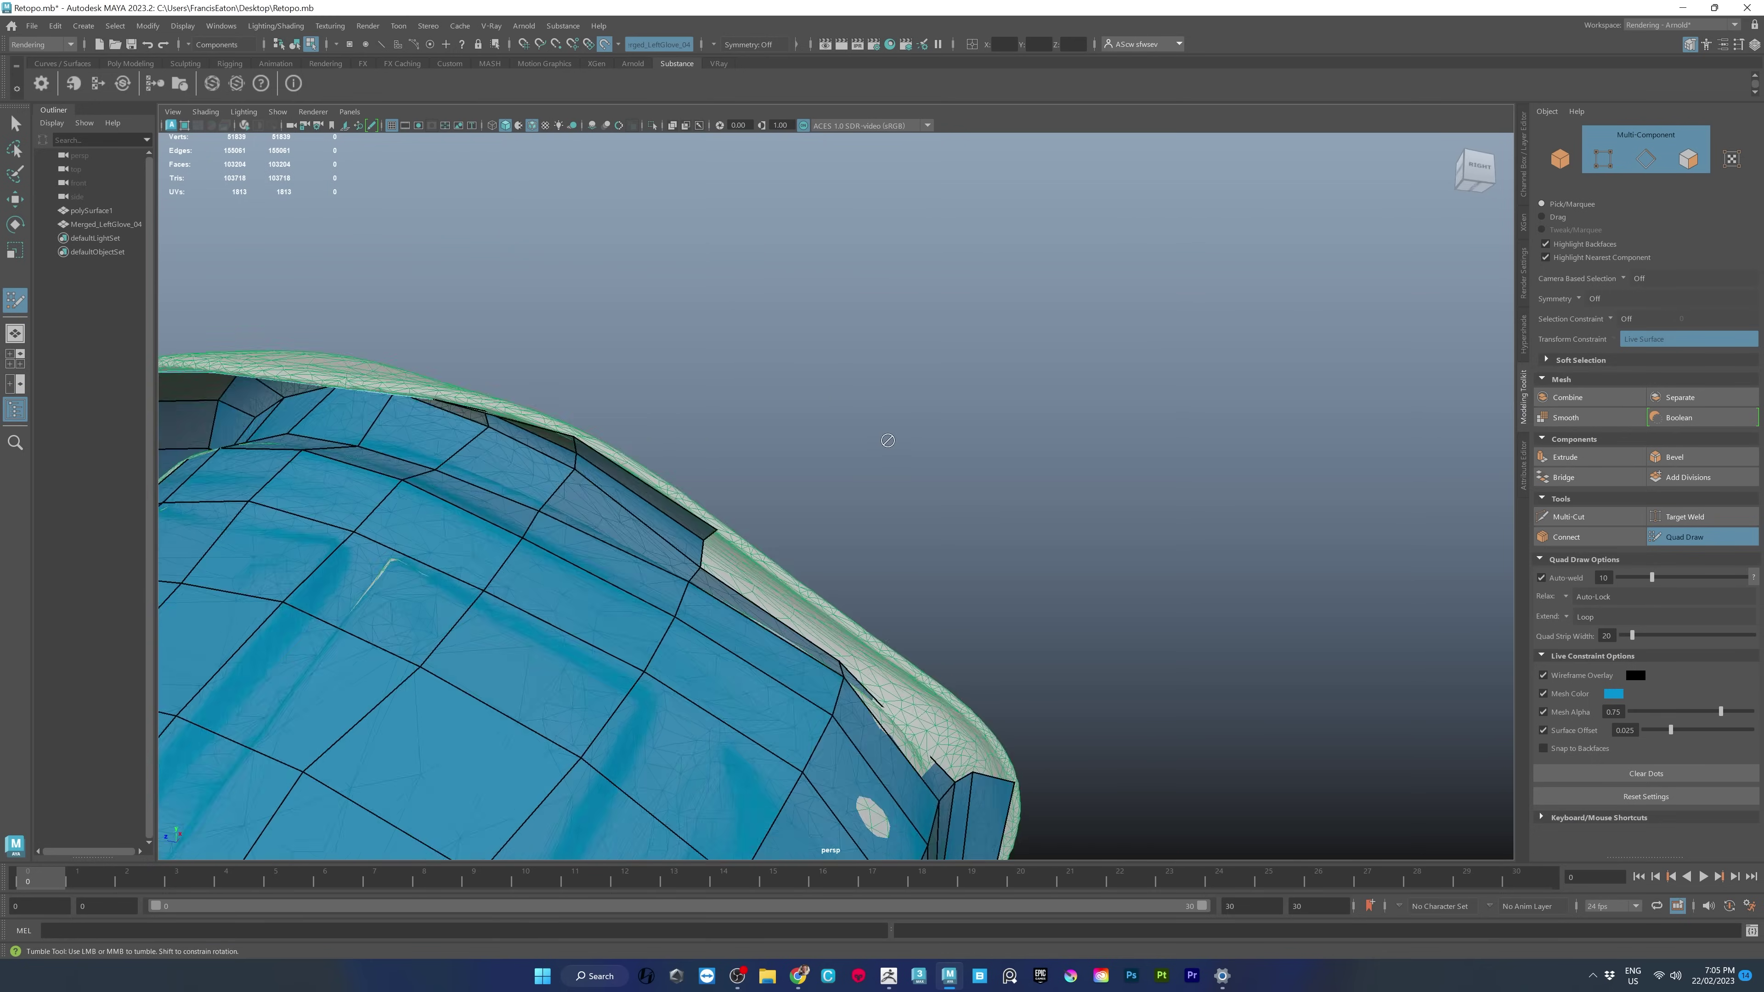
pyautogui.keyDown('alt'); pyautogui.moveTo(860, 595); pyautogui.dragTo(780, 587); pyautogui.keyUp('alt')
pyautogui.keyDown('shift'); pyautogui.click(791, 548); pyautogui.keyUp('shift')
pyautogui.keyDown('shift'); pyautogui.click(791, 536); pyautogui.keyUp('shift')
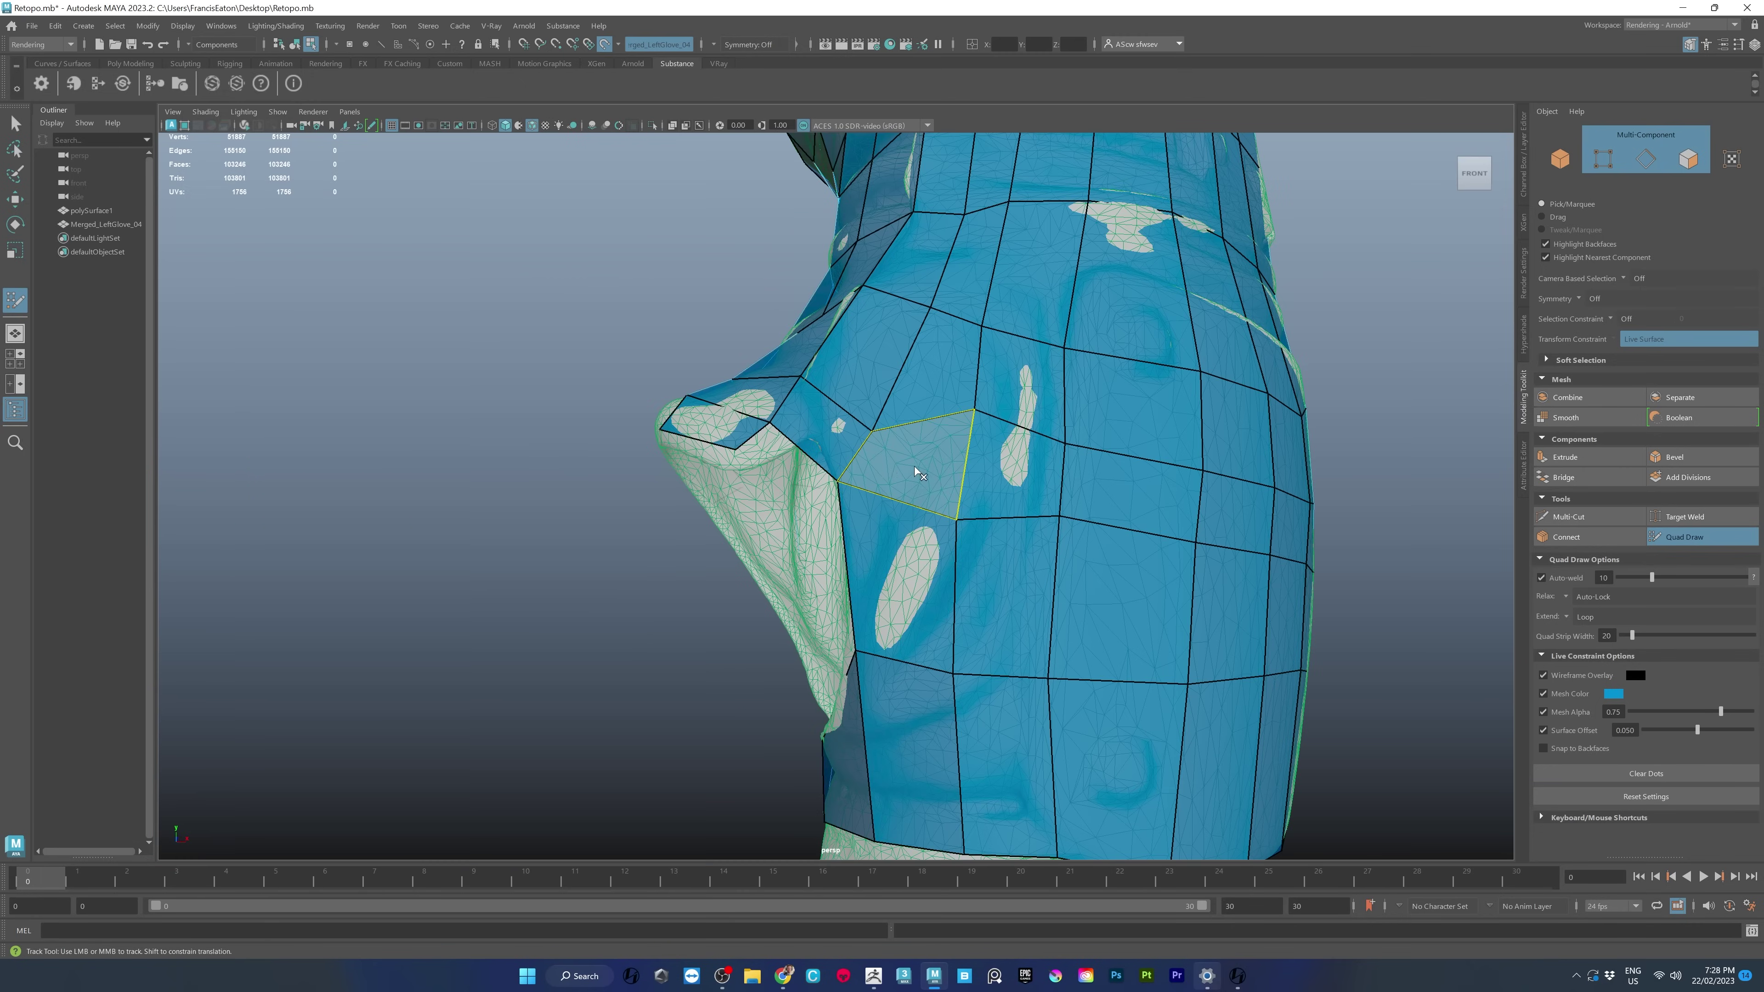
# Delete two quads beside the thumb opening and fill a new quad against the opening's upper edge.
pyautogui.keyDown('ctrl'); pyautogui.keyDown('shift'); pyautogui.click(920, 474); pyautogui.keyUp('shift'); pyautogui.keyUp('ctrl')
pyautogui.keyDown('ctrl'); pyautogui.keyDown('shift'); pyautogui.click(917, 560); pyautogui.keyUp('shift'); pyautogui.keyUp('ctrl')
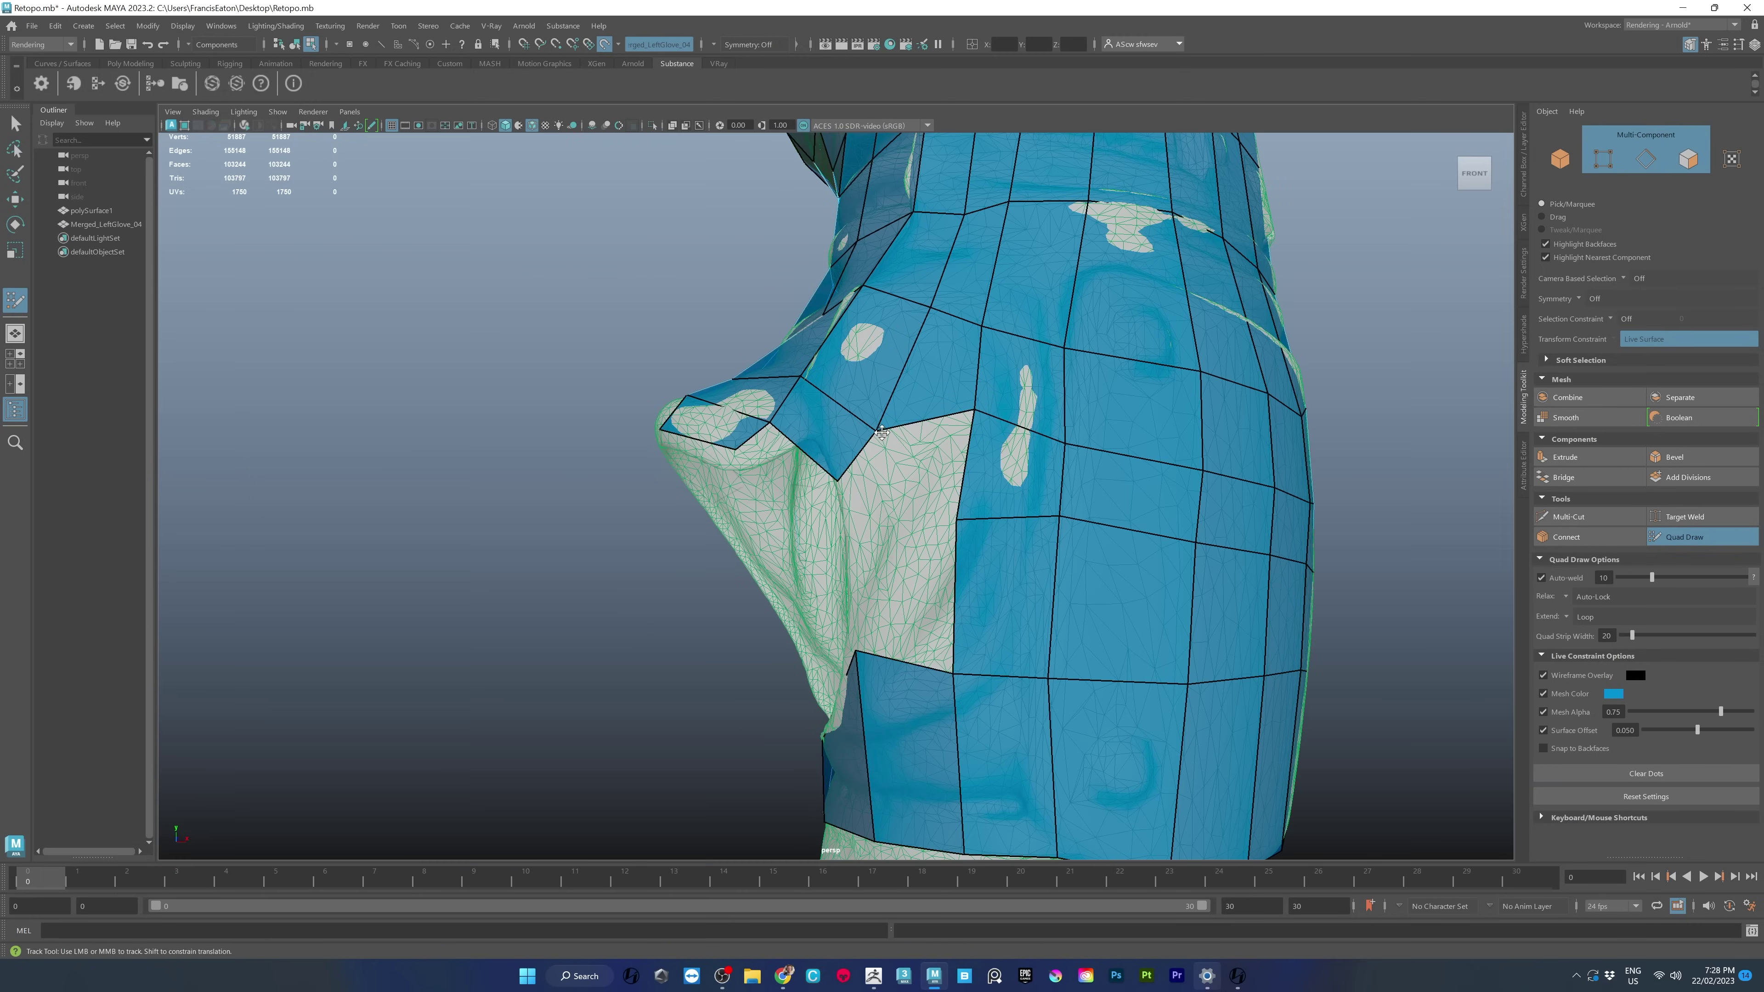
pyautogui.keyDown('shift'); pyautogui.click(878, 512); pyautogui.keyUp('shift')
pyautogui.keyDown('alt'); pyautogui.moveTo(878, 512); pyautogui.dragTo(903, 576); pyautogui.keyUp('alt')
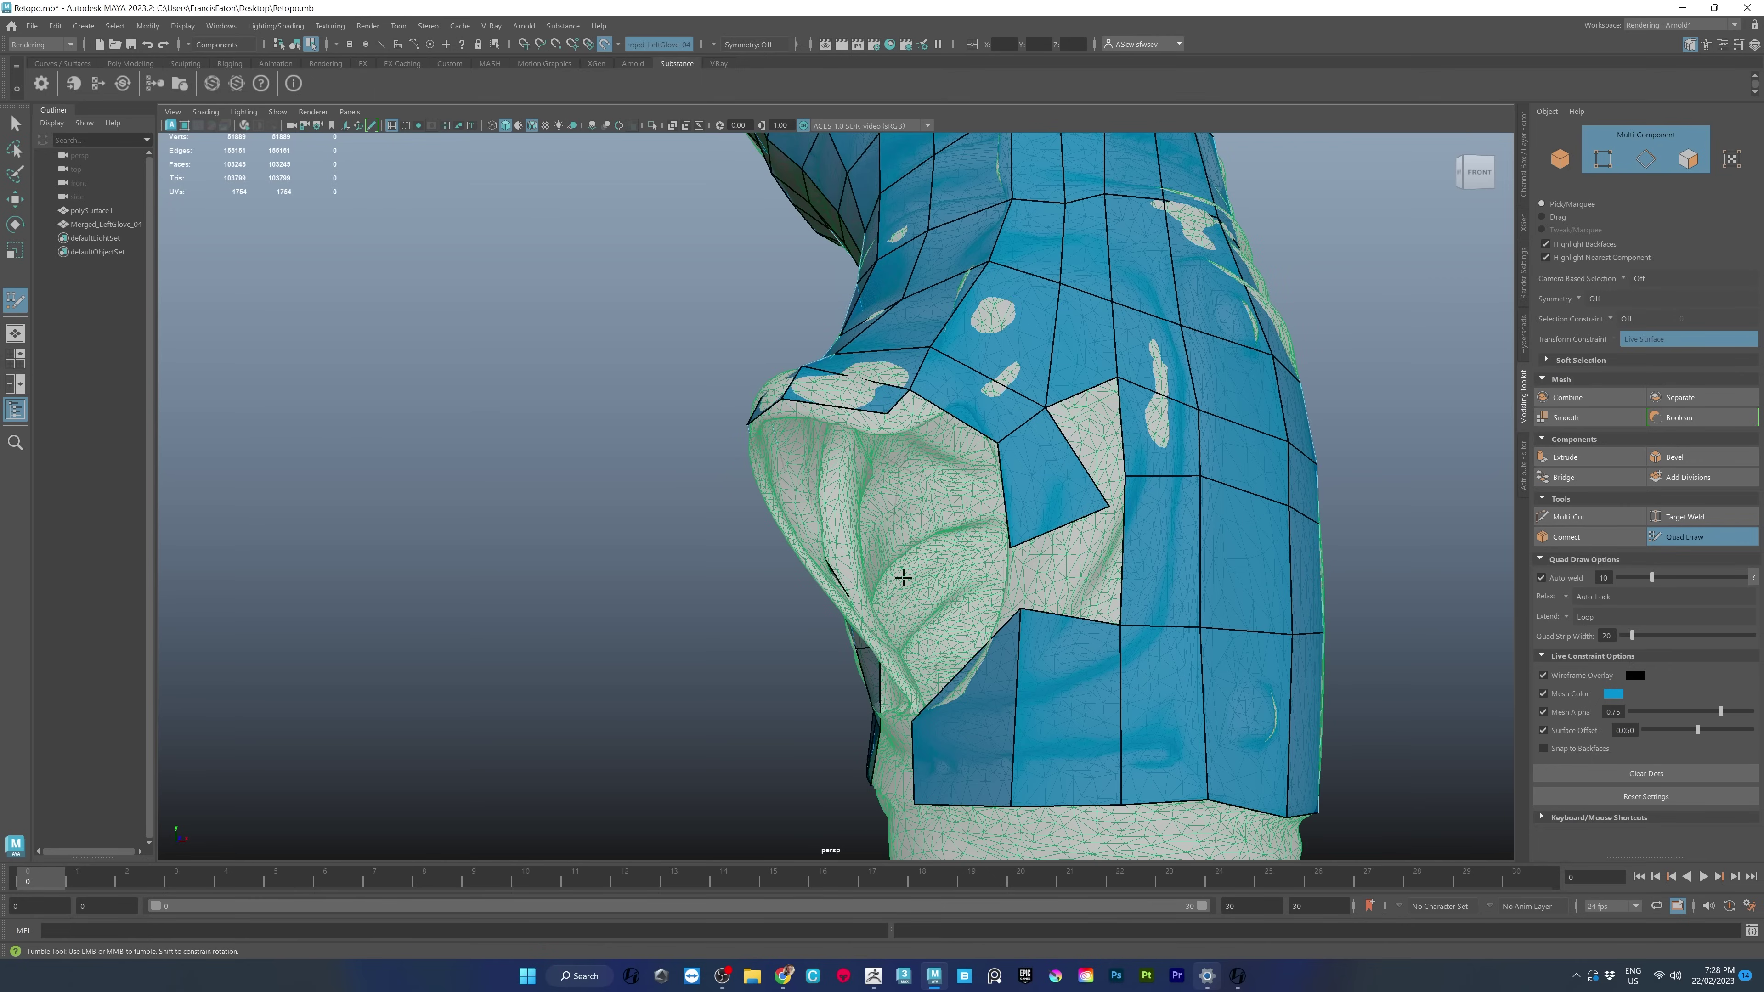
# Narrow the new quad, delete the face below the gap, and angle the remaining lower quad along the thumb opening.
pyautogui.moveTo(1110, 508); pyautogui.dragTo(1086, 522)
pyautogui.moveTo(1118, 626); pyautogui.dragTo(999, 727)
pyautogui.keyDown('ctrl'); pyautogui.keyDown('shift'); pyautogui.click(1044, 682); pyautogui.keyUp('shift'); pyautogui.keyUp('ctrl')
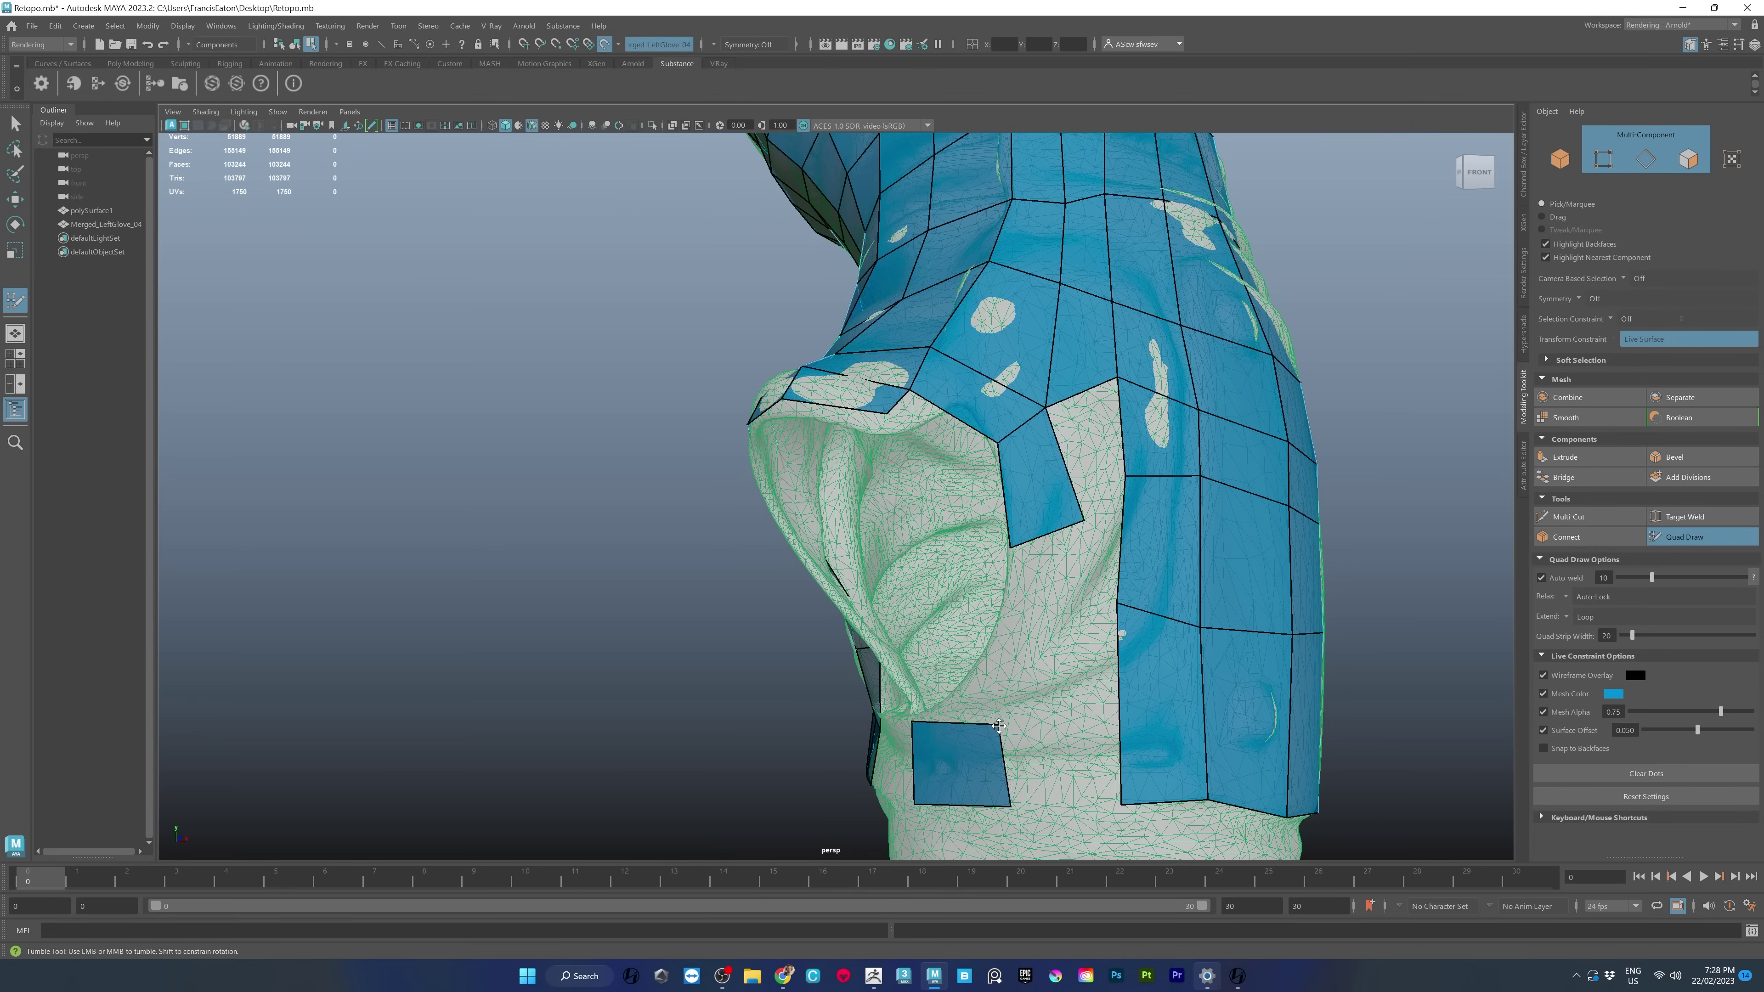
pyautogui.moveTo(1011, 805); pyautogui.dragTo(1020, 770)
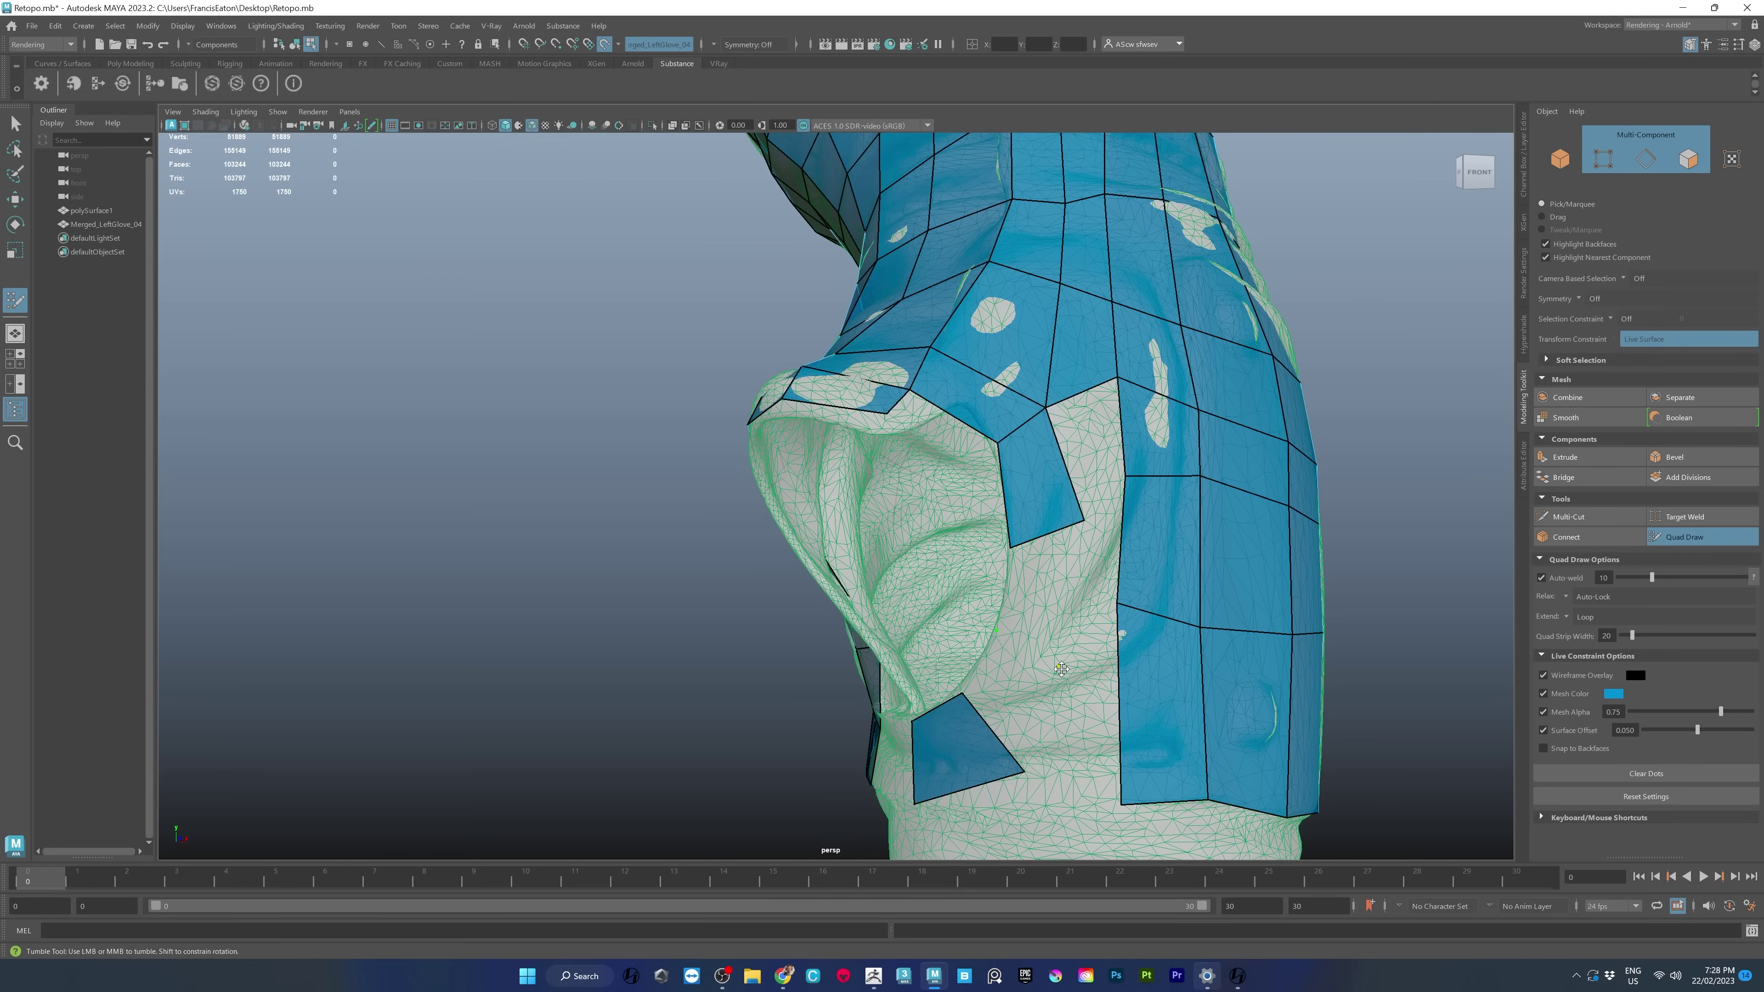
# Fill a quad below the narrowed one along the thumb opening and adjust its vertices to follow the edge.
pyautogui.keyDown('alt'); pyautogui.moveTo(1045, 585); pyautogui.dragTo(1214, 617, button='right'); pyautogui.keyUp('alt')
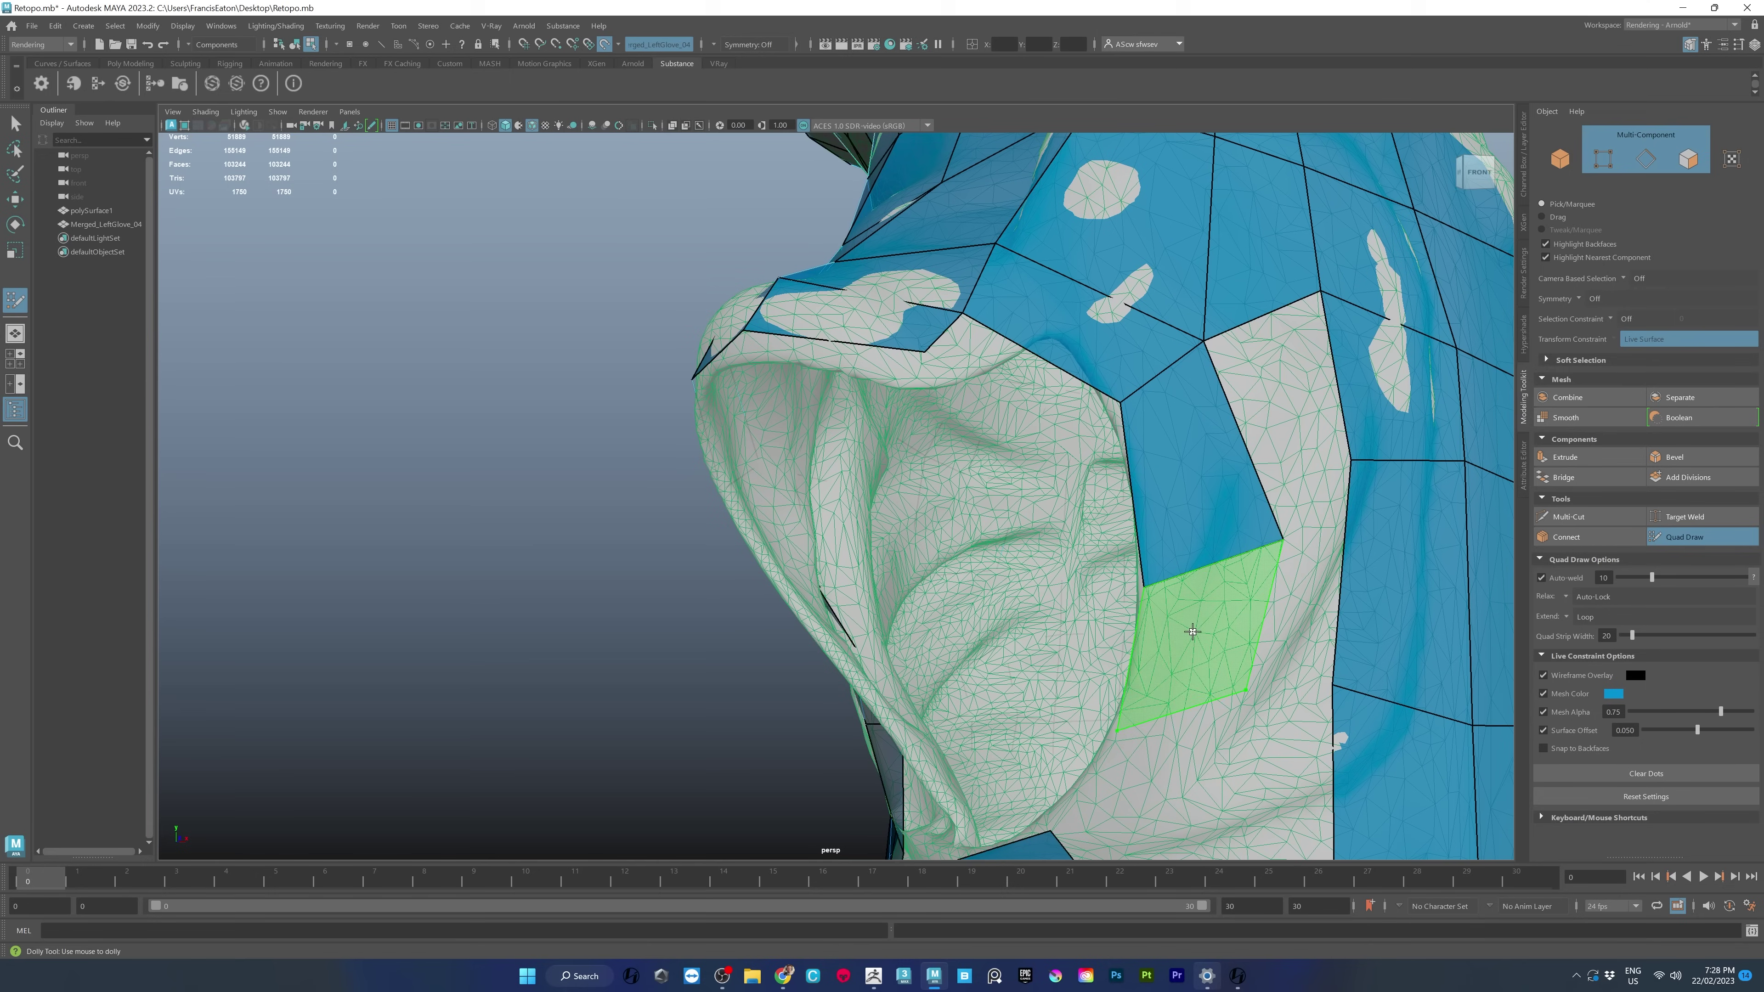
pyautogui.keyDown('shift'); pyautogui.click(1193, 631); pyautogui.keyUp('shift')
pyautogui.moveTo(1242, 693); pyautogui.dragTo(1199, 762)
pyautogui.moveTo(1285, 541); pyautogui.dragTo(1266, 595)
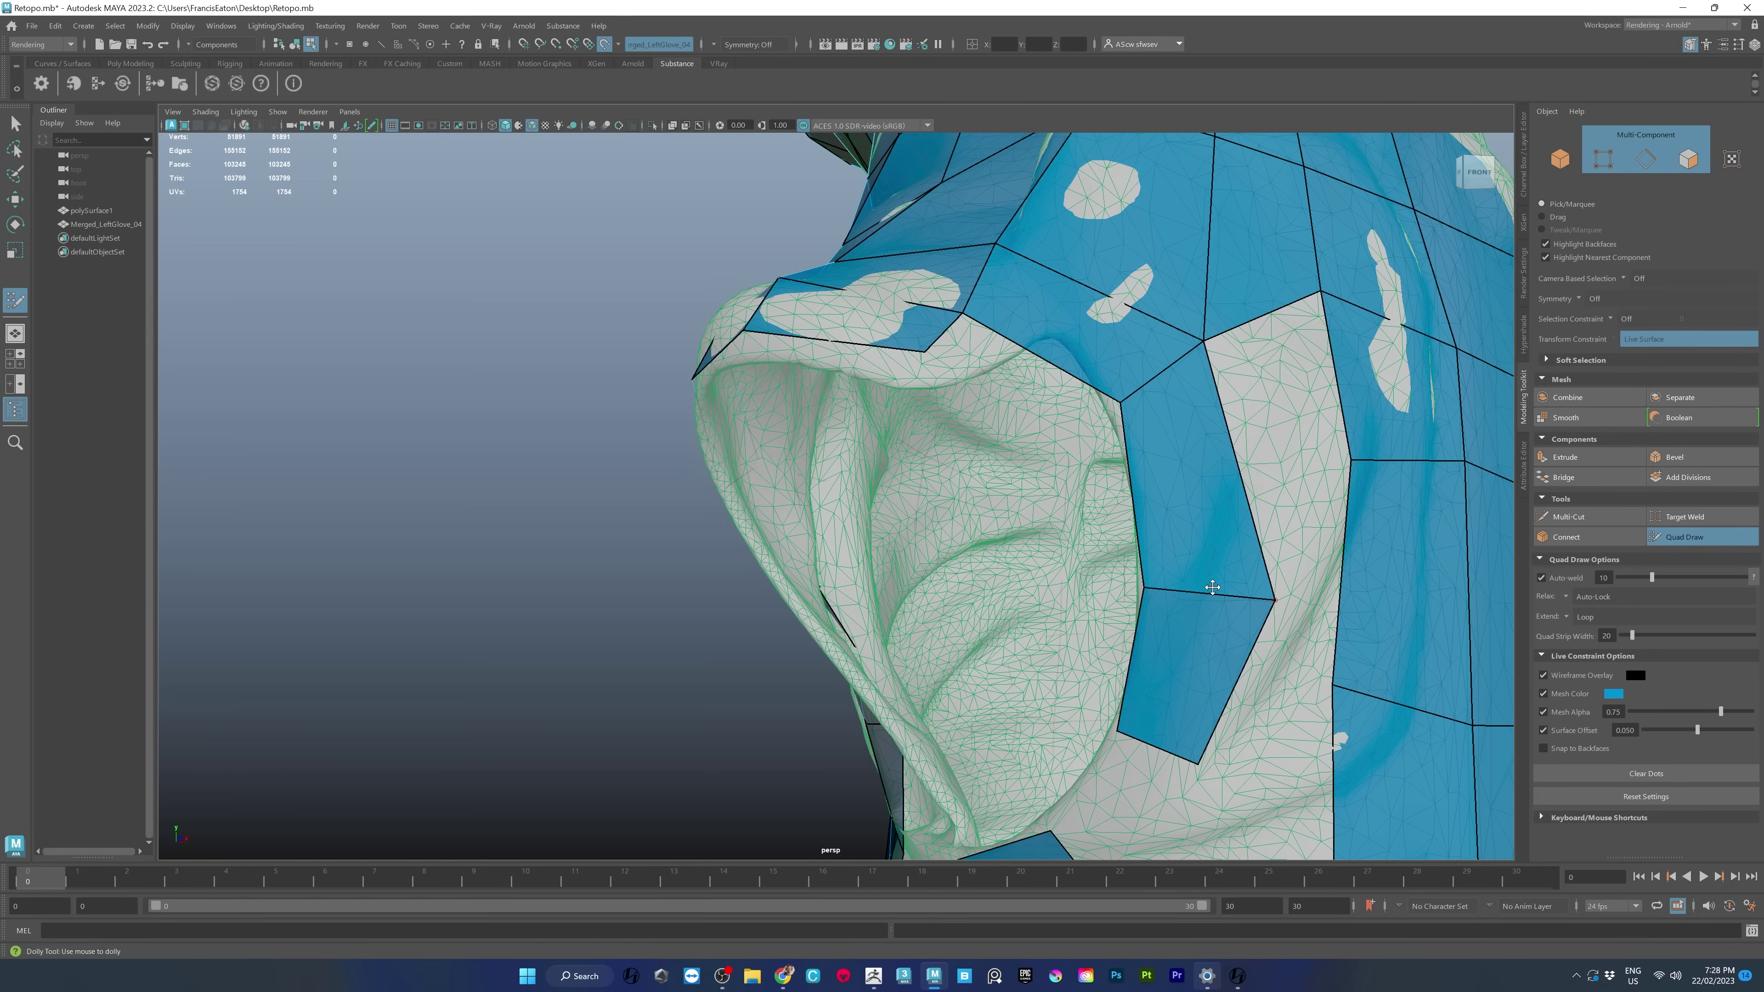
pyautogui.keyDown('alt'); pyautogui.moveTo(1265, 595); pyautogui.dragTo(1205, 585, button='right'); pyautogui.keyUp('alt')
pyautogui.moveTo(1173, 581); pyautogui.dragTo(1168, 550)
# Fill further quads around the thumb opening to continue the edge loop along its sides.
pyautogui.keyDown('alt'); pyautogui.moveTo(1168, 550); pyautogui.dragTo(1055, 657, button='right'); pyautogui.keyUp('alt')
pyautogui.moveTo(1054, 656)
pyautogui.keyDown('alt'); pyautogui.mouseDown()
pyautogui.moveTo(1243, 632)
pyautogui.moveTo(942, 402)
pyautogui.moveTo(920, 508)
pyautogui.moveTo(962, 497)
pyautogui.moveTo(998, 530)
pyautogui.mouseUp(); pyautogui.keyUp('alt')
pyautogui.keyDown('shift'); pyautogui.click(1258, 627); pyautogui.keyUp('shift')
pyautogui.keyDown('shift'); pyautogui.click(1258, 628); pyautogui.keyUp('shift')
pyautogui.keyDown('shift'); pyautogui.click(930, 405); pyautogui.keyUp('shift')
pyautogui.keyDown('shift'); pyautogui.click(924, 460); pyautogui.keyUp('shift')
pyautogui.keyDown('shift'); pyautogui.click(979, 521); pyautogui.keyUp('shift')
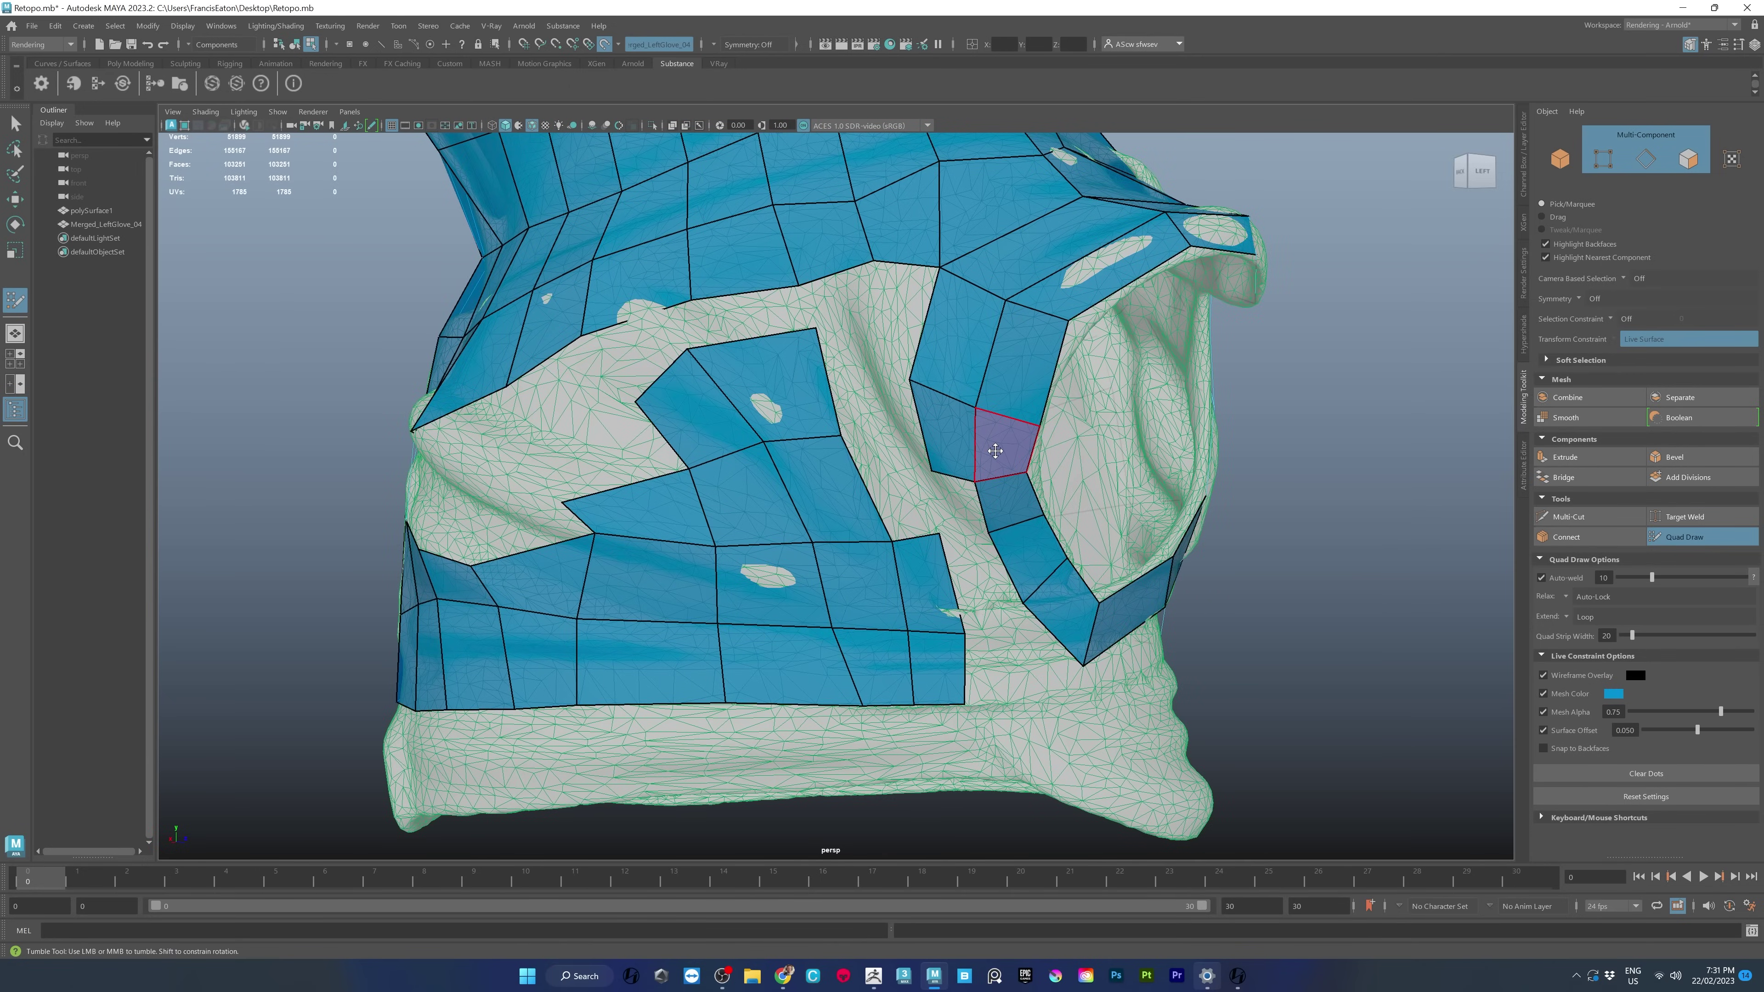
# Fill quads beneath the thumb opening and in the gap beside the adjoining hand faces.
pyautogui.keyDown('alt'); pyautogui.moveTo(995, 452); pyautogui.dragTo(972, 486); pyautogui.keyUp('alt')
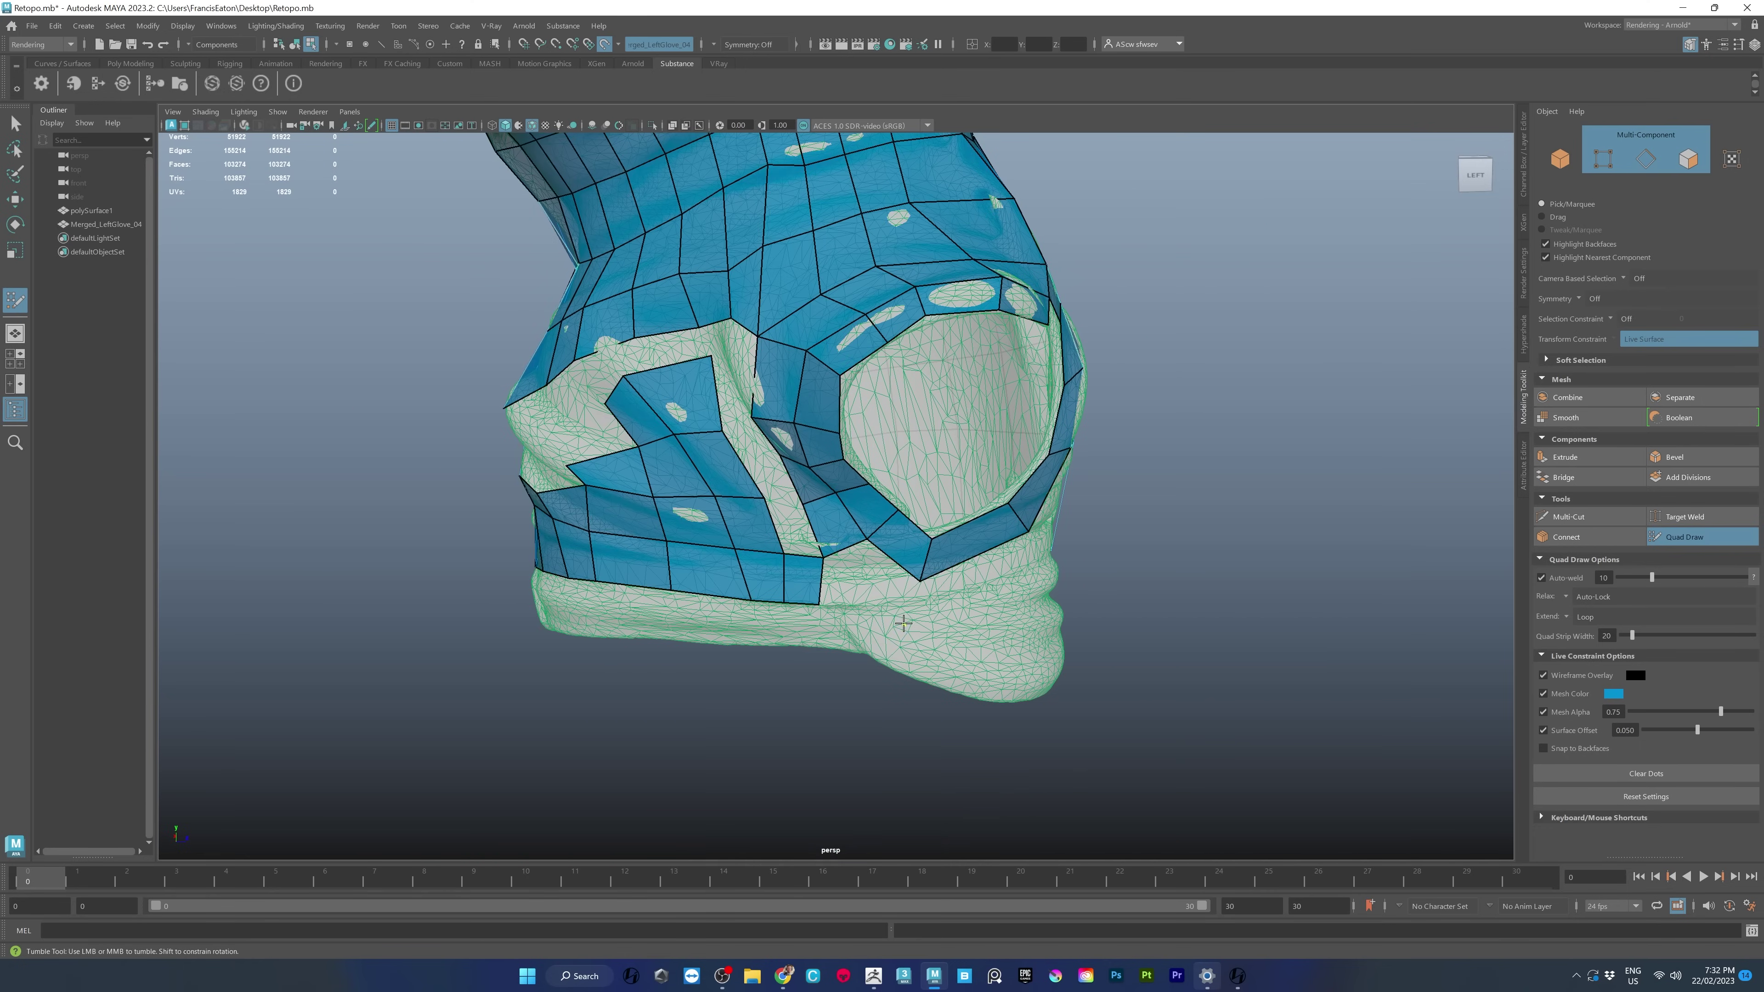
pyautogui.keyDown('shift'); pyautogui.click(903, 623); pyautogui.keyUp('shift')
pyautogui.keyDown('alt'); pyautogui.moveTo(903, 623); pyautogui.dragTo(962, 569); pyautogui.keyUp('alt')
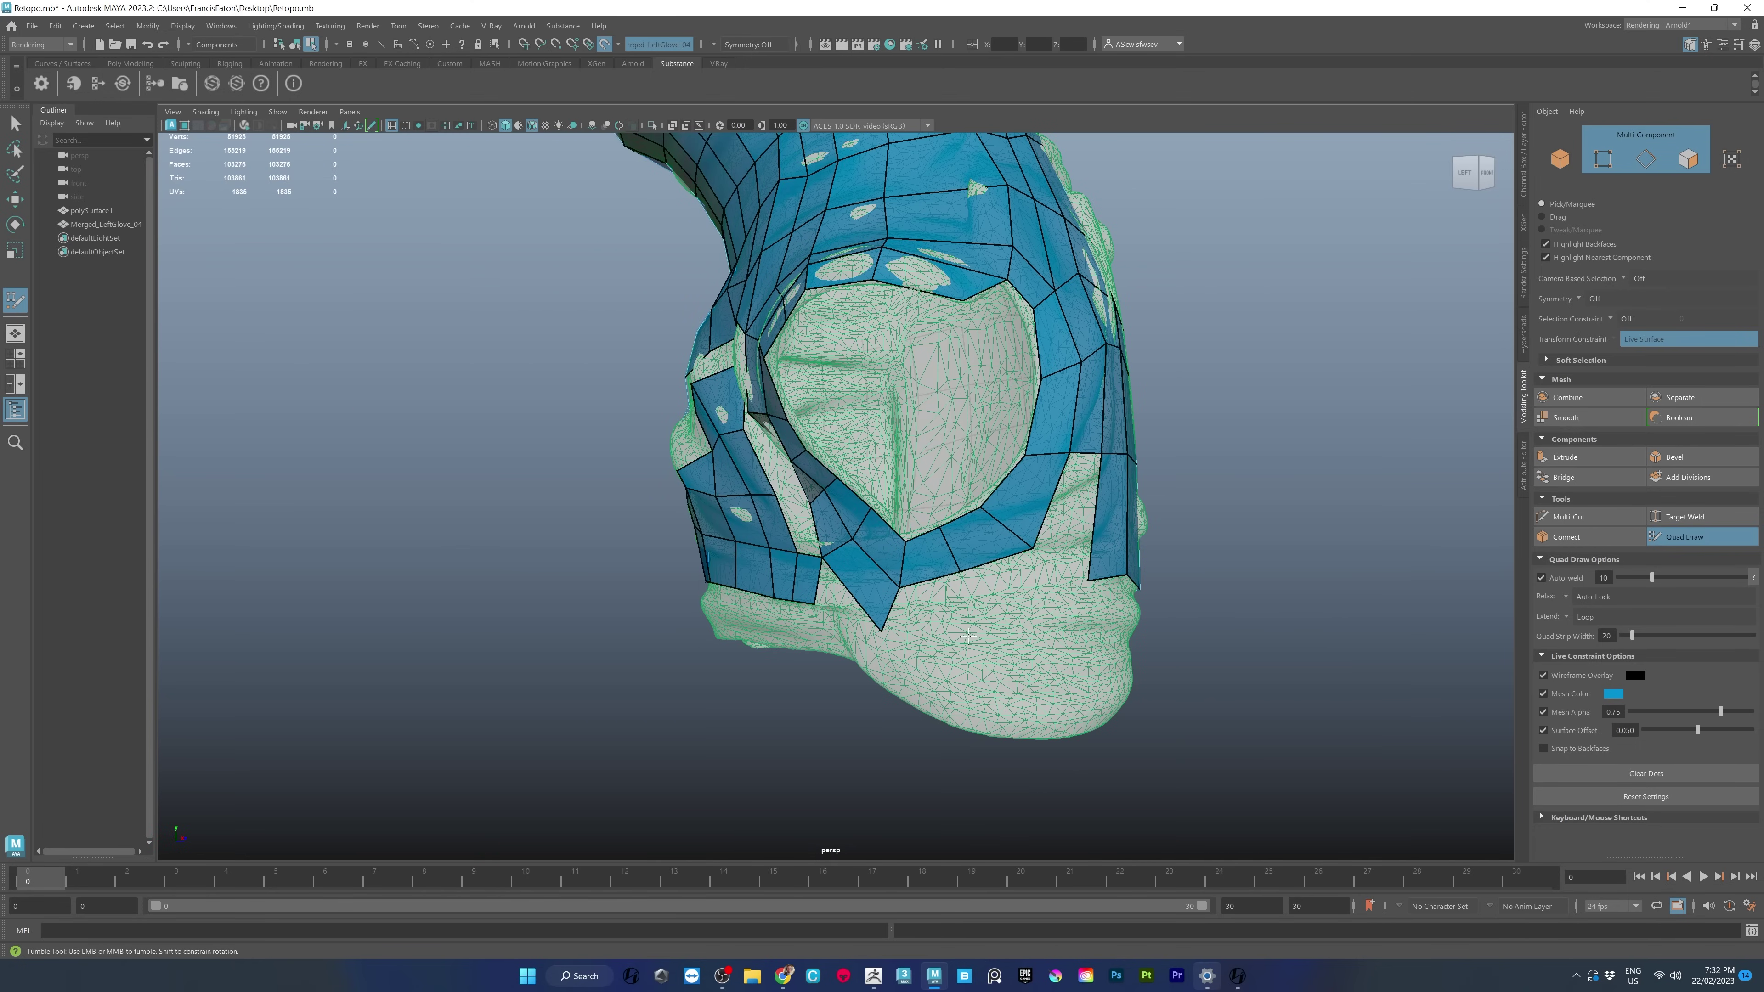
pyautogui.keyDown('shift'); pyautogui.click(1042, 601); pyautogui.keyUp('shift')
pyautogui.keyDown('alt'); pyautogui.moveTo(1042, 601); pyautogui.dragTo(1049, 594); pyautogui.keyUp('alt')
pyautogui.keyDown('shift'); pyautogui.click(1050, 592); pyautogui.keyUp('shift')
pyautogui.keyDown('shift'); pyautogui.click(1029, 492); pyautogui.keyUp('shift')
# Place new points below the thumb opening and fill the connecting quads between them and the existing faces.
pyautogui.keyDown('alt'); pyautogui.moveTo(1029, 492); pyautogui.dragTo(865, 619); pyautogui.keyUp('alt')
pyautogui.keyDown('shift'); pyautogui.click(967, 608); pyautogui.keyUp('shift')
pyautogui.click(940, 630)
pyautogui.keyDown('shift'); pyautogui.click(910, 584); pyautogui.keyUp('shift')
pyautogui.click(1019, 644)
pyautogui.keyDown('shift'); pyautogui.click(985, 609); pyautogui.keyUp('shift')
pyautogui.keyDown('alt'); pyautogui.moveTo(1111, 631); pyautogui.dragTo(1059, 638); pyautogui.keyUp('alt')
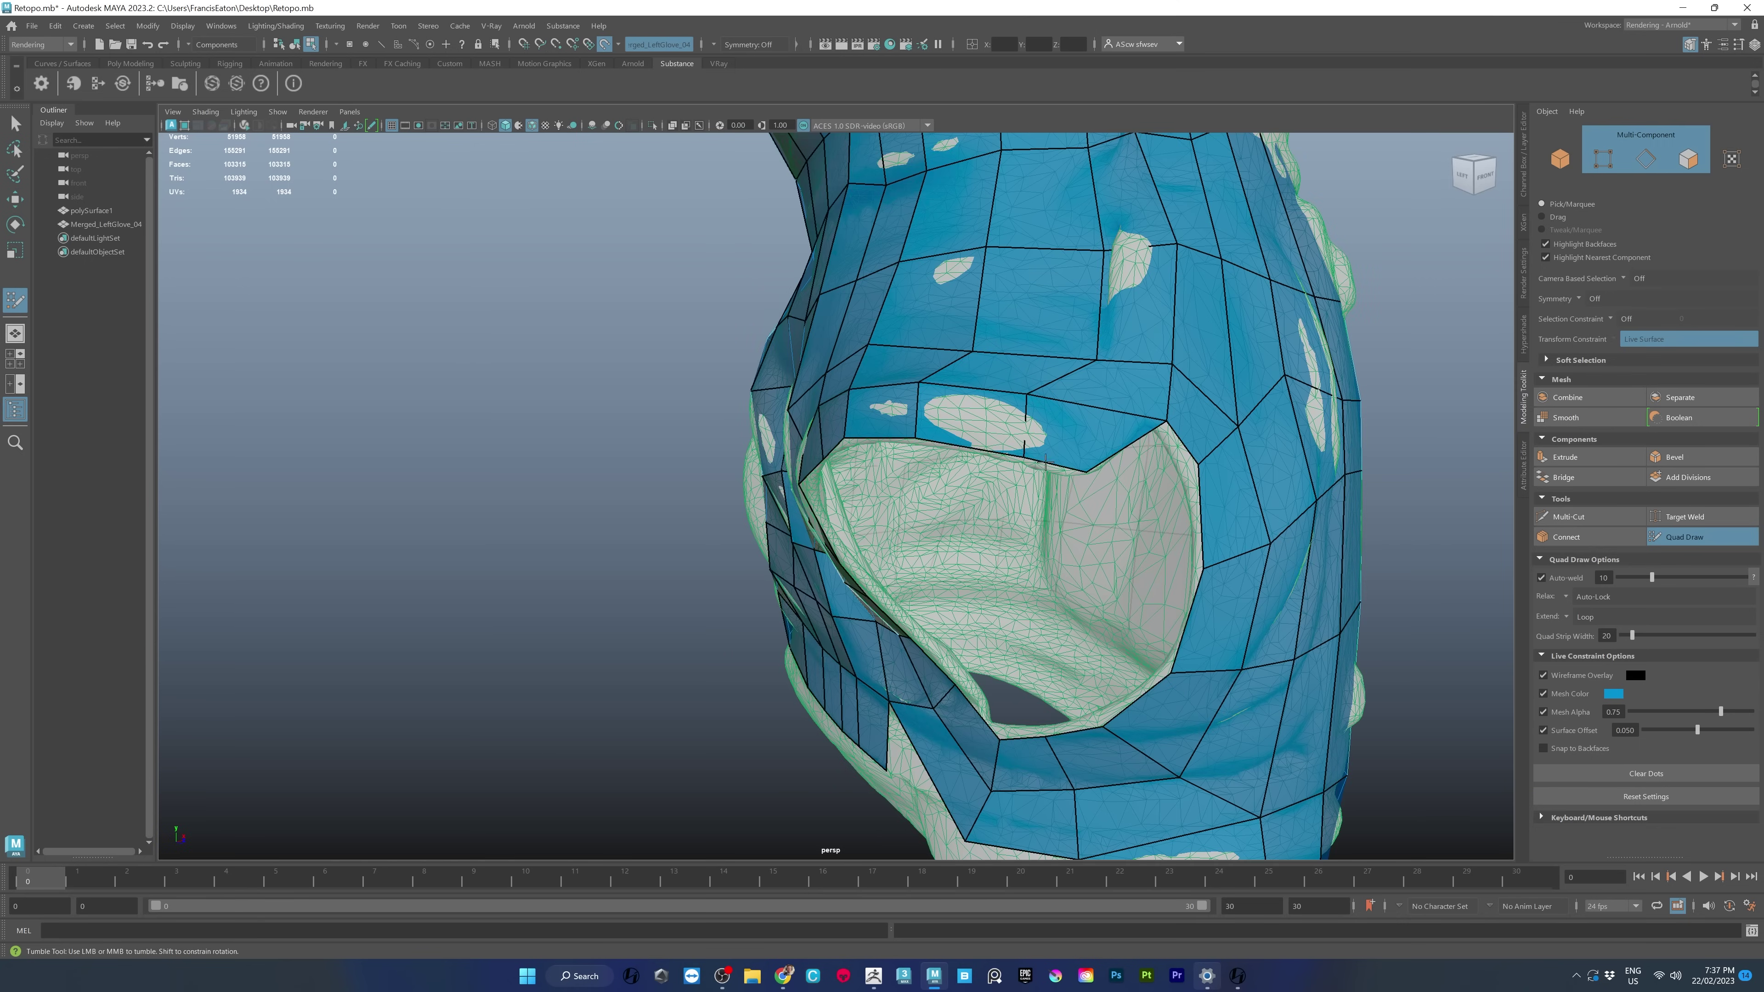
# Move the misaligned vertices along the thumb opening's upper edge to even out the surrounding quads.
pyautogui.moveTo(1047, 462); pyautogui.dragTo(1021, 457)
pyautogui.moveTo(1025, 398)
pyautogui.mouseDown()
pyautogui.moveTo(1007, 393)
pyautogui.moveTo(1150, 430)
pyautogui.mouseUp()
pyautogui.keyDown('alt'); pyautogui.moveTo(1150, 429); pyautogui.dragTo(1200, 500, button='right'); pyautogui.keyUp('alt')
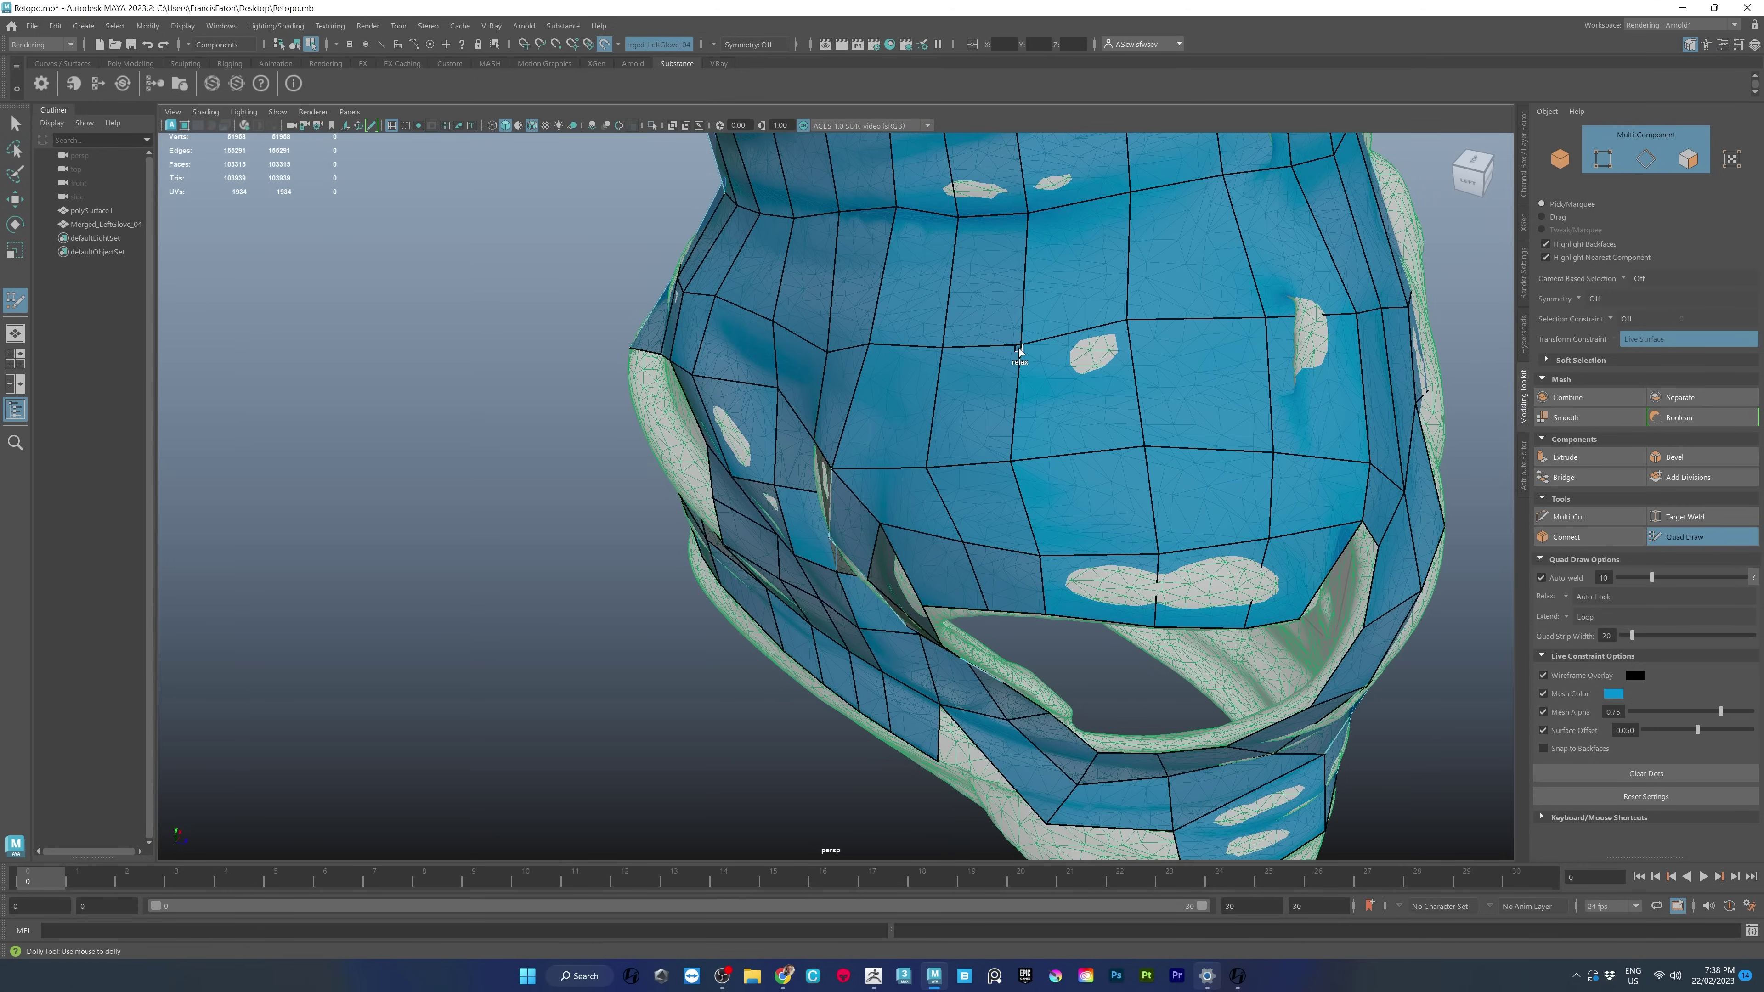
pyautogui.keyDown('alt'); pyautogui.moveTo(957, 354); pyautogui.dragTo(1016, 450); pyautogui.keyUp('alt')
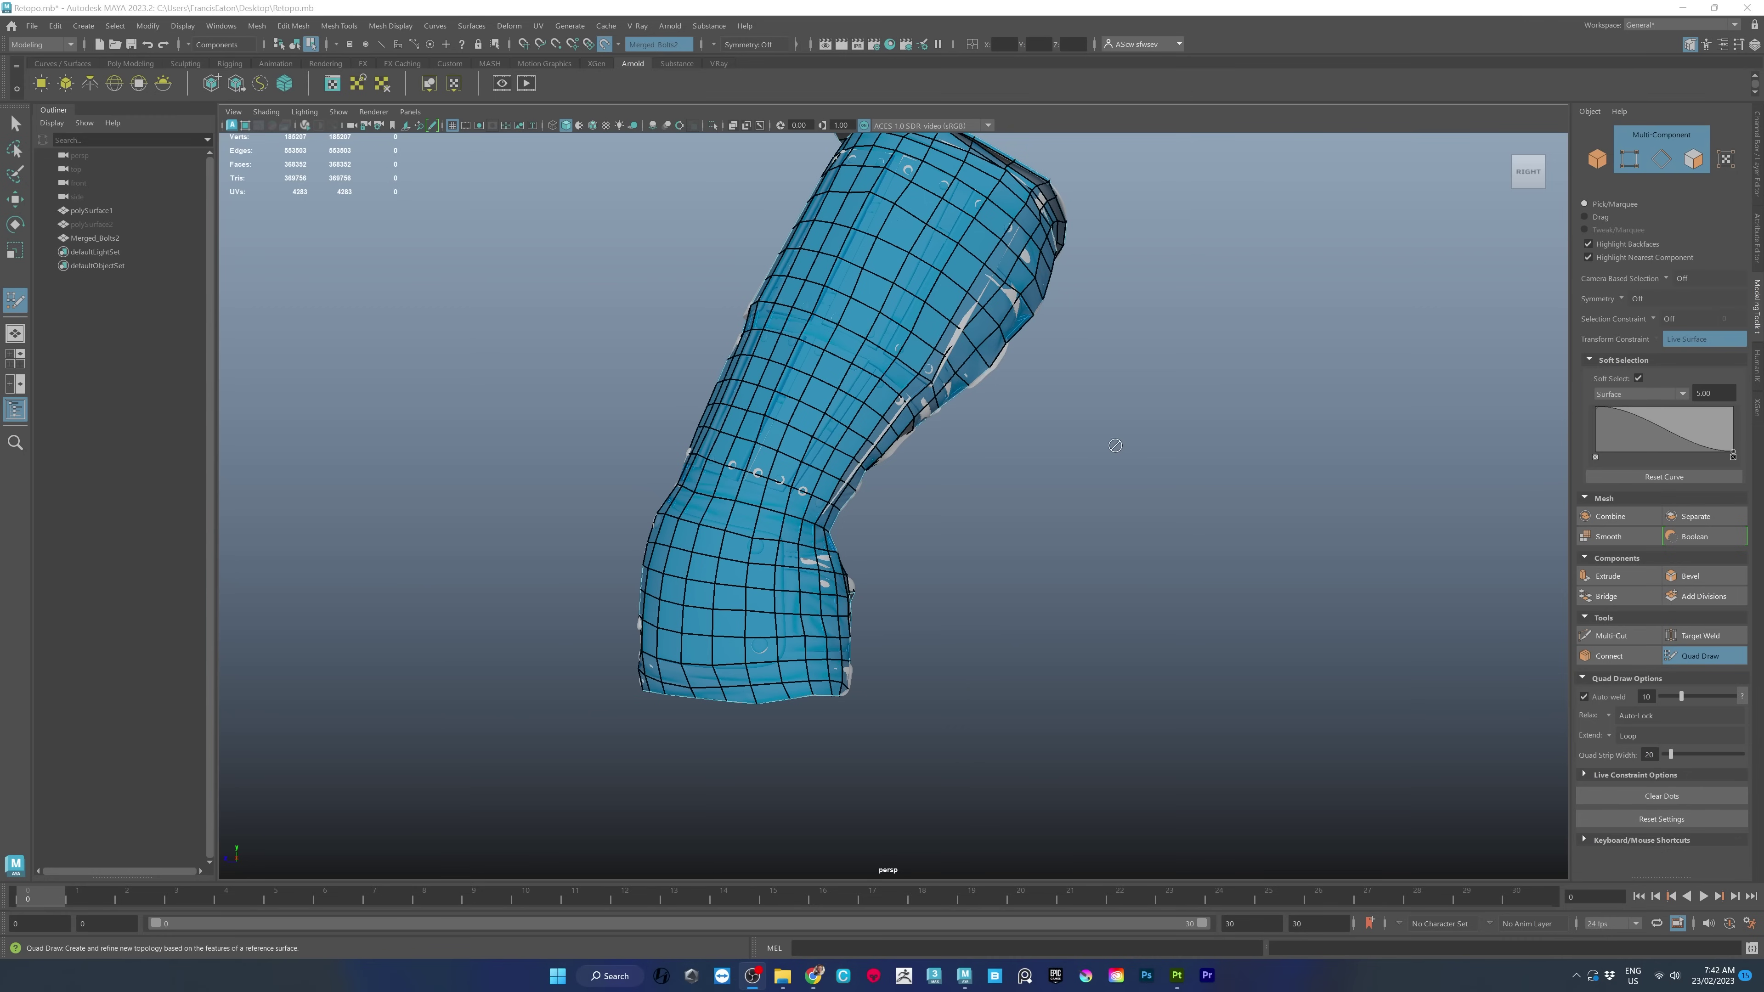
# Turn off Soft Select for editing the retopology mesh.
pyautogui.click(1638, 380)
pyautogui.moveTo(1141, 523)
pyautogui.keyDown('alt'); pyautogui.mouseDown()
pyautogui.moveTo(1072, 524)
pyautogui.moveTo(1110, 517)
pyautogui.mouseUp(); pyautogui.keyUp('alt')
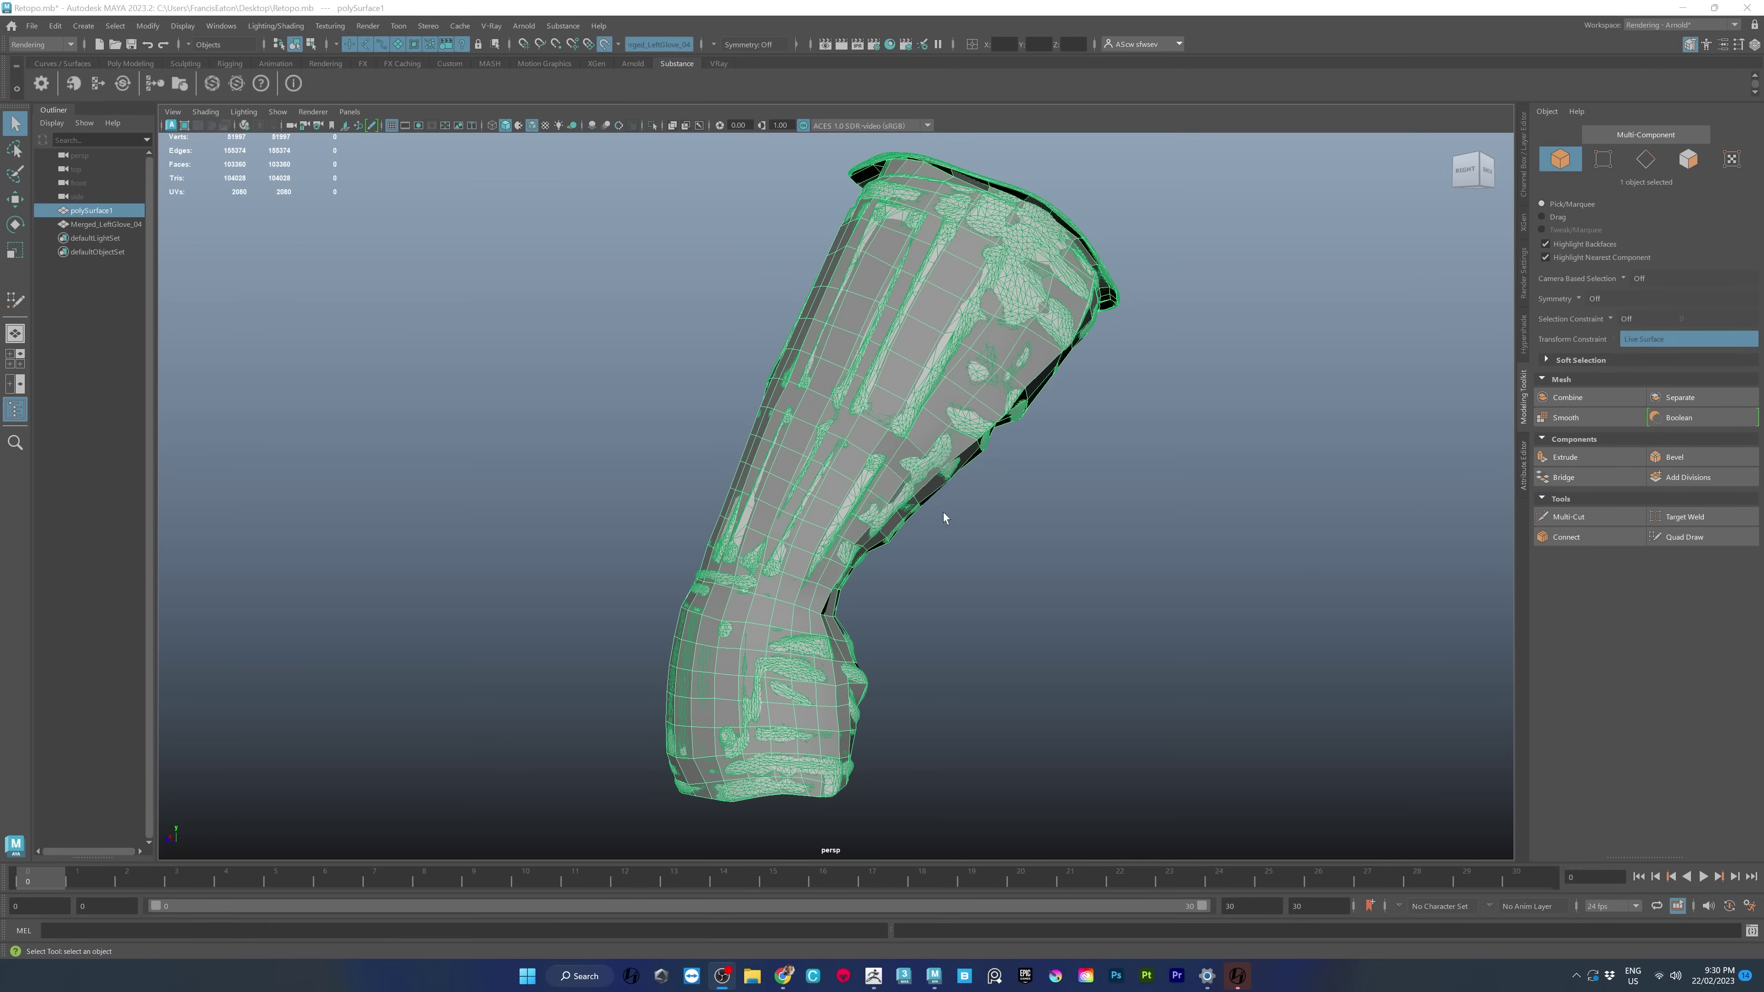
# Select all faces of the finished glove retopology mesh and extrude them.
pyautogui.keyDown('alt'); pyautogui.moveTo(943, 514); pyautogui.dragTo(1008, 510); pyautogui.keyUp('alt')
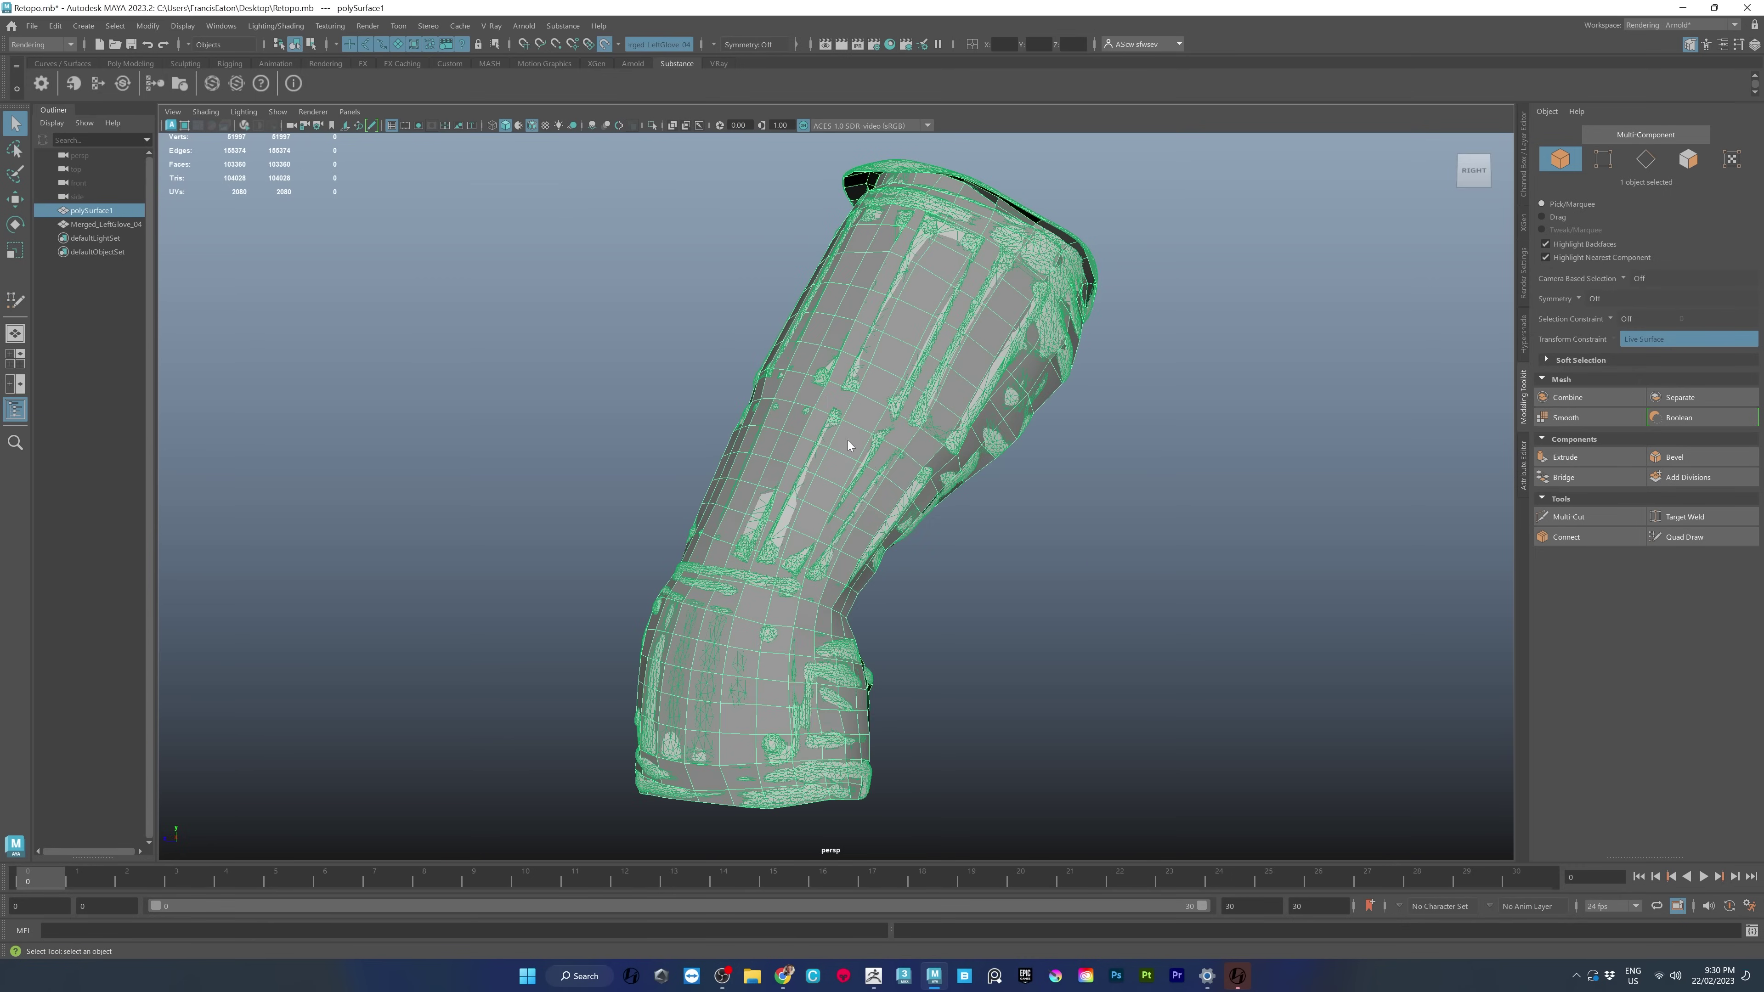
pyautogui.moveTo(847, 446); pyautogui.dragTo(847, 477, button='right')
pyautogui.scroll(-3, 847, 476)
pyautogui.moveTo(507, 209); pyautogui.dragTo(1187, 800)
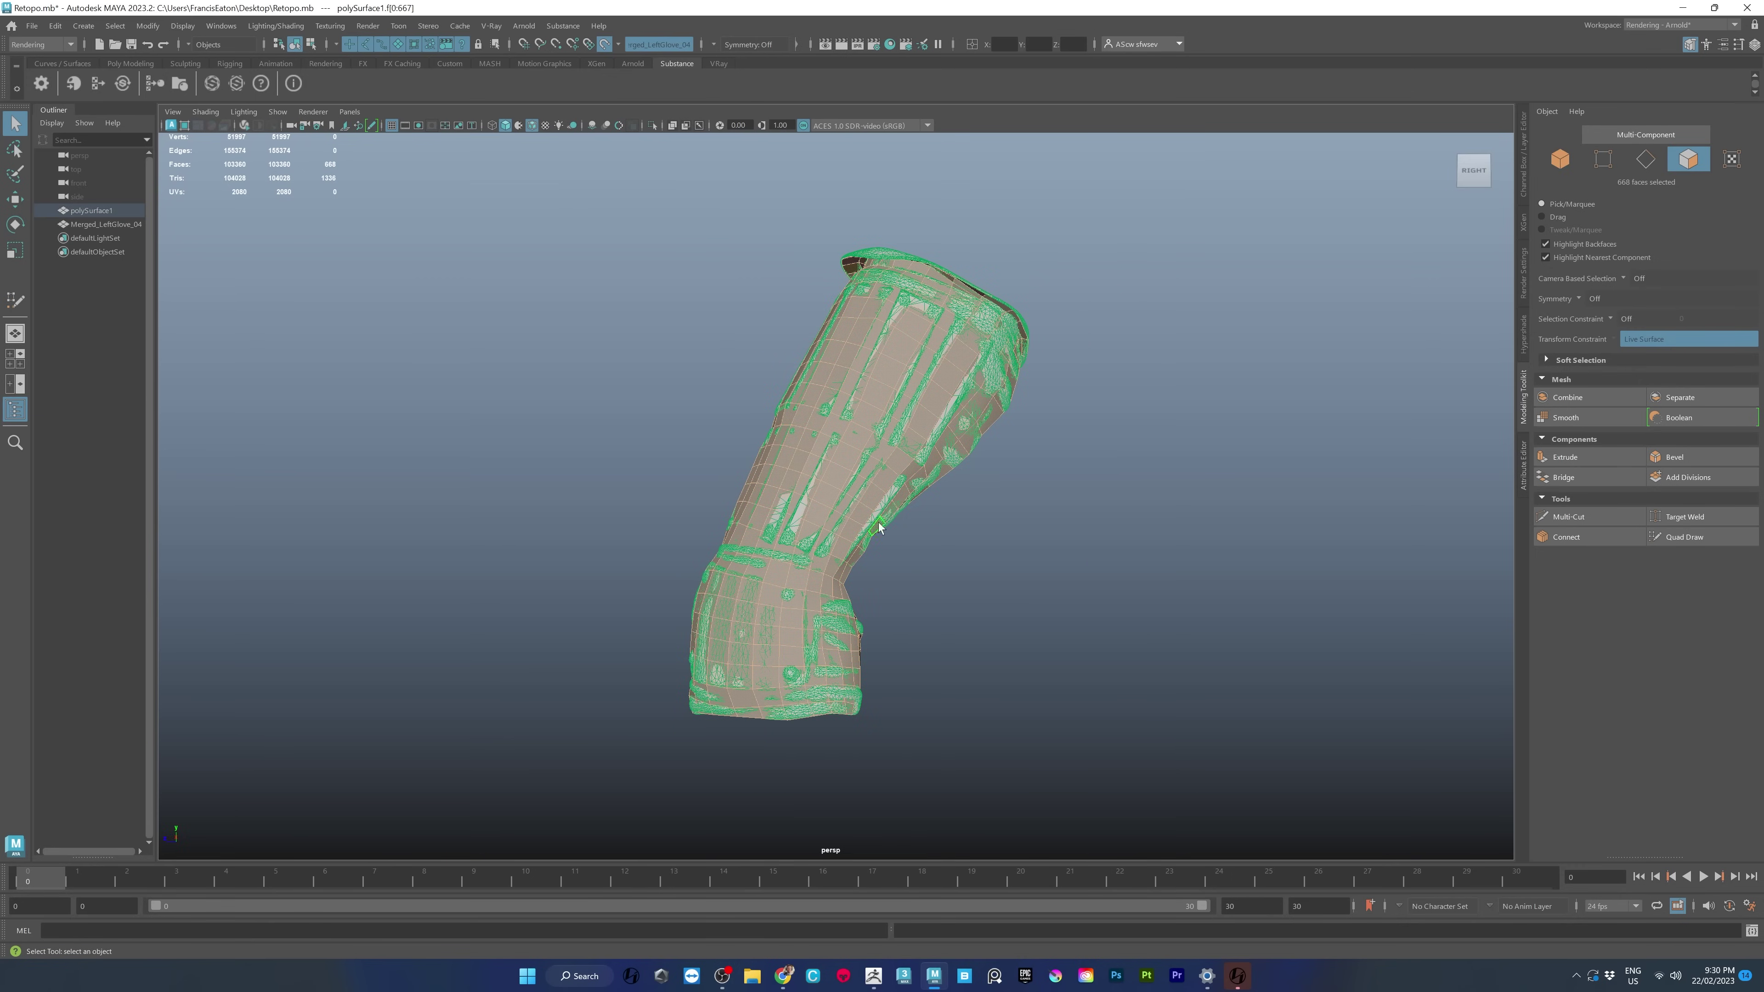
pyautogui.keyDown('shift'); pyautogui.rightClick(843, 518); pyautogui.keyUp('shift')
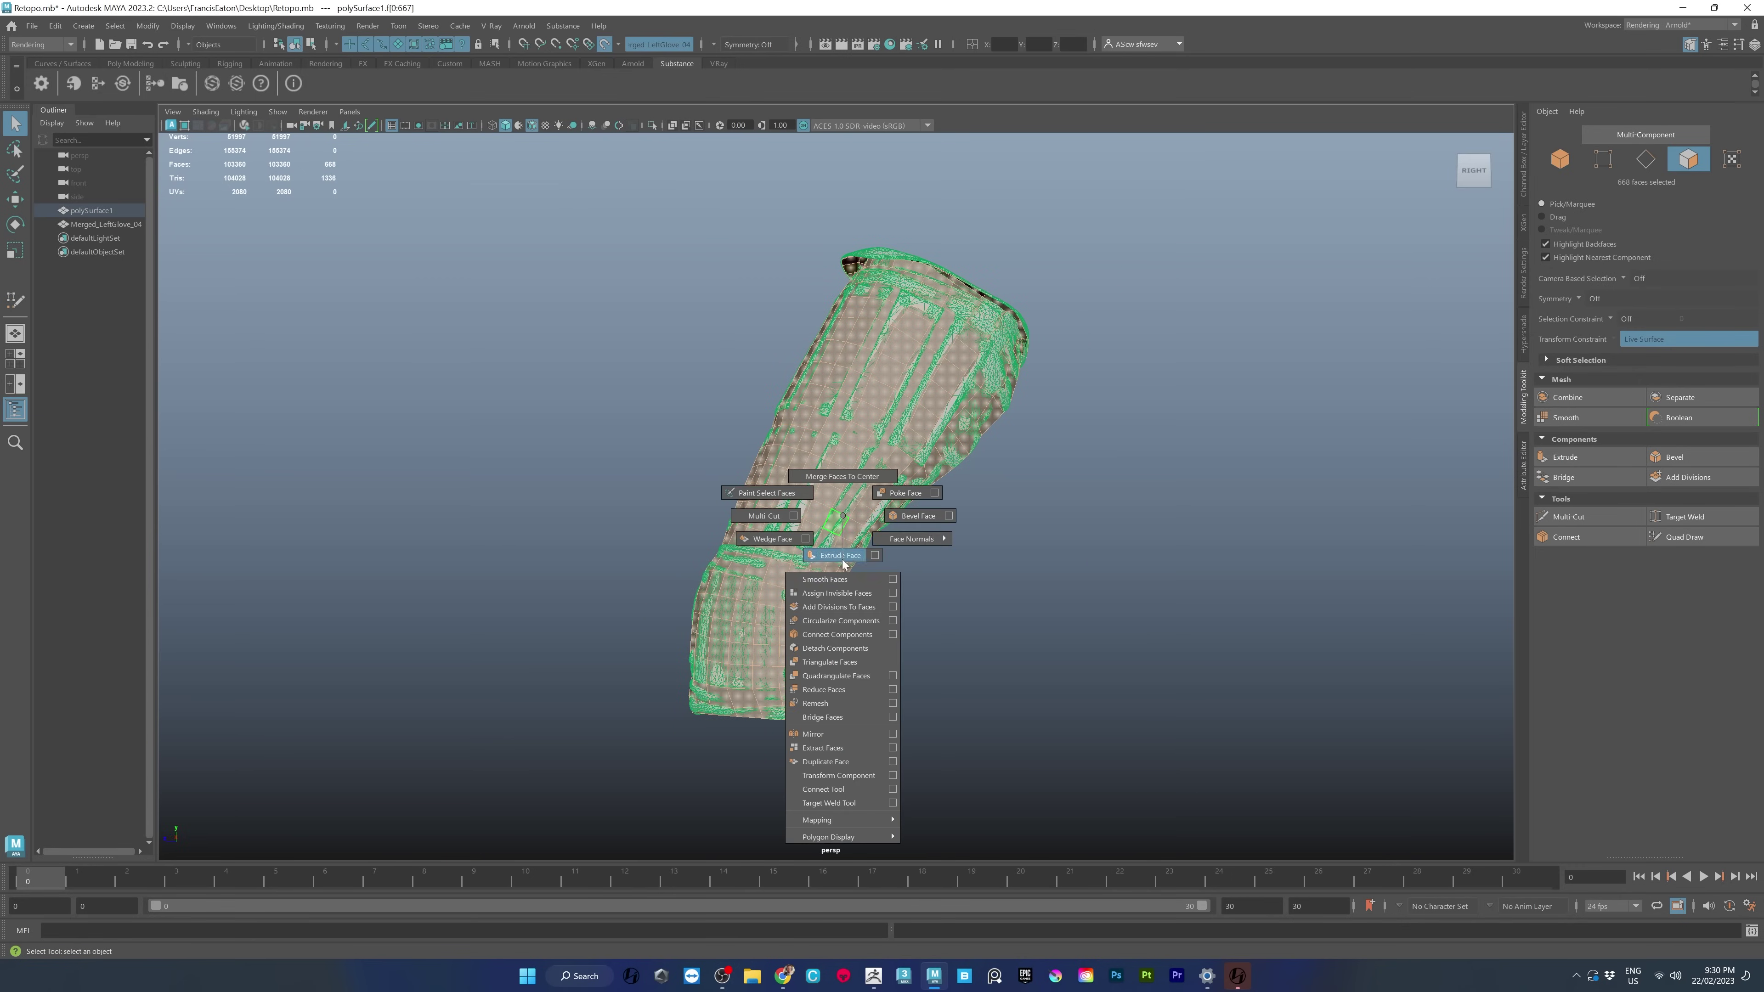
pyautogui.click(874, 556)
pyautogui.click(892, 488)
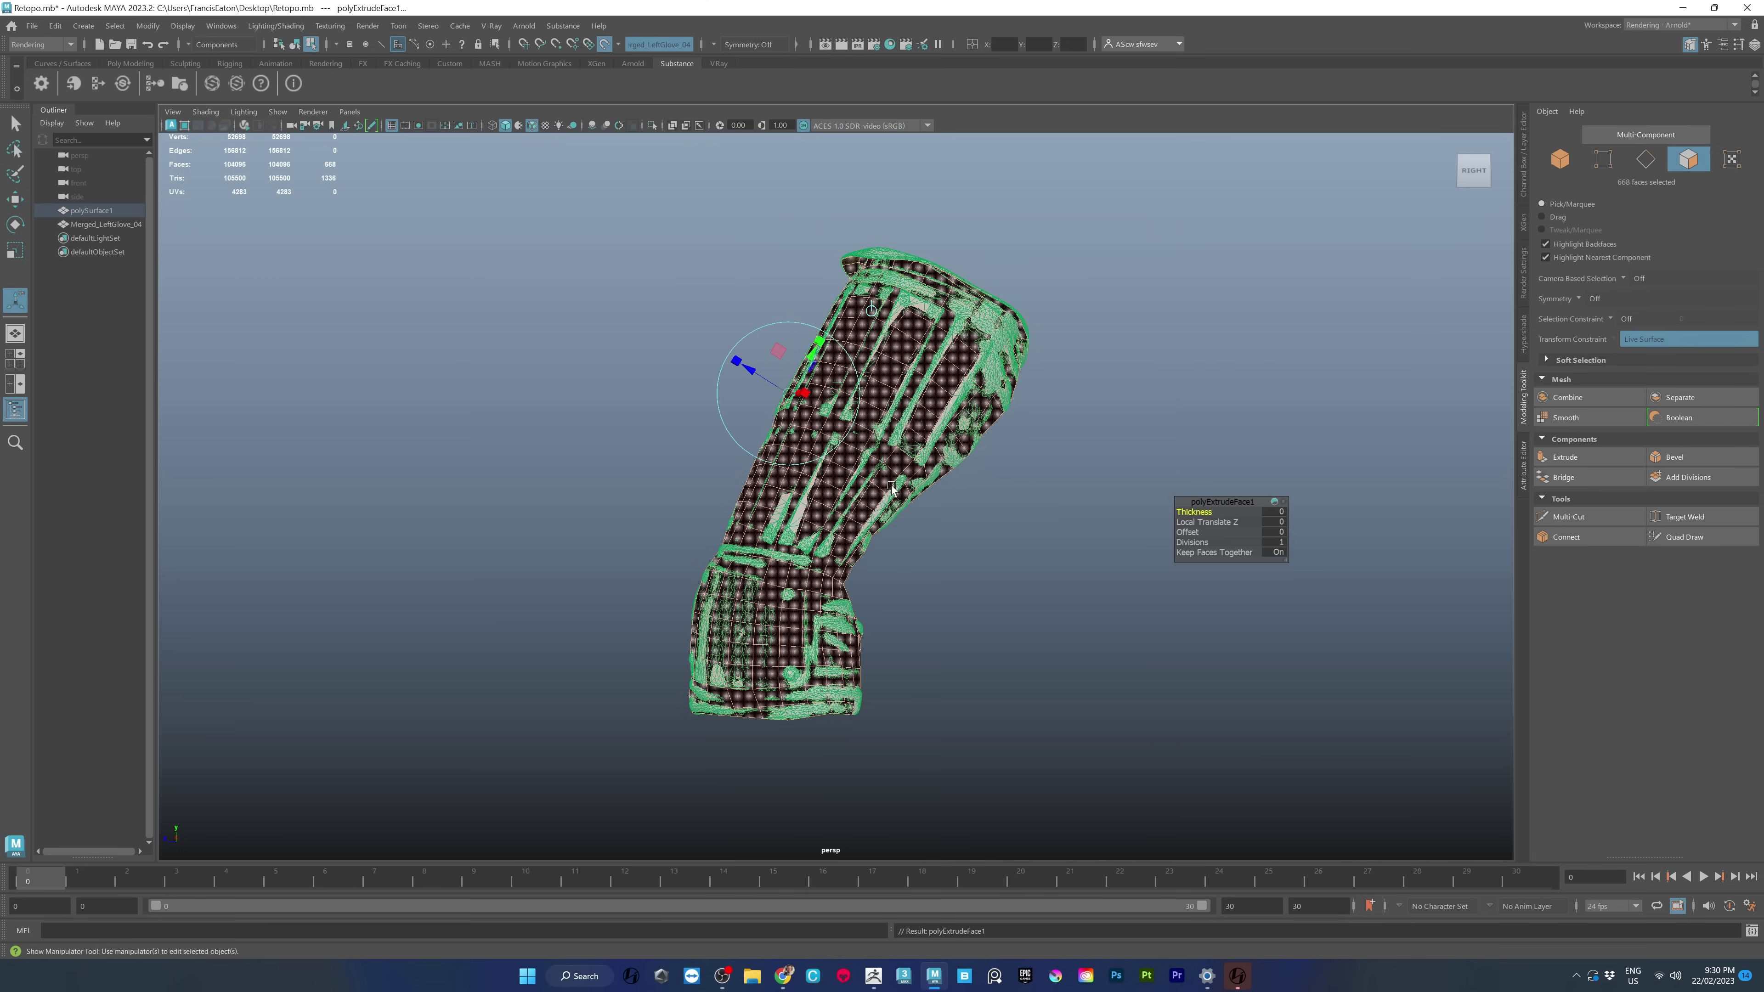
# Give the extruded glove shell inward depth with a Thickness of -0.2, judging it at the cuff opening.
pyautogui.keyDown('alt'); pyautogui.moveTo(837, 431); pyautogui.dragTo(1042, 480, button='right'); pyautogui.keyUp('alt')
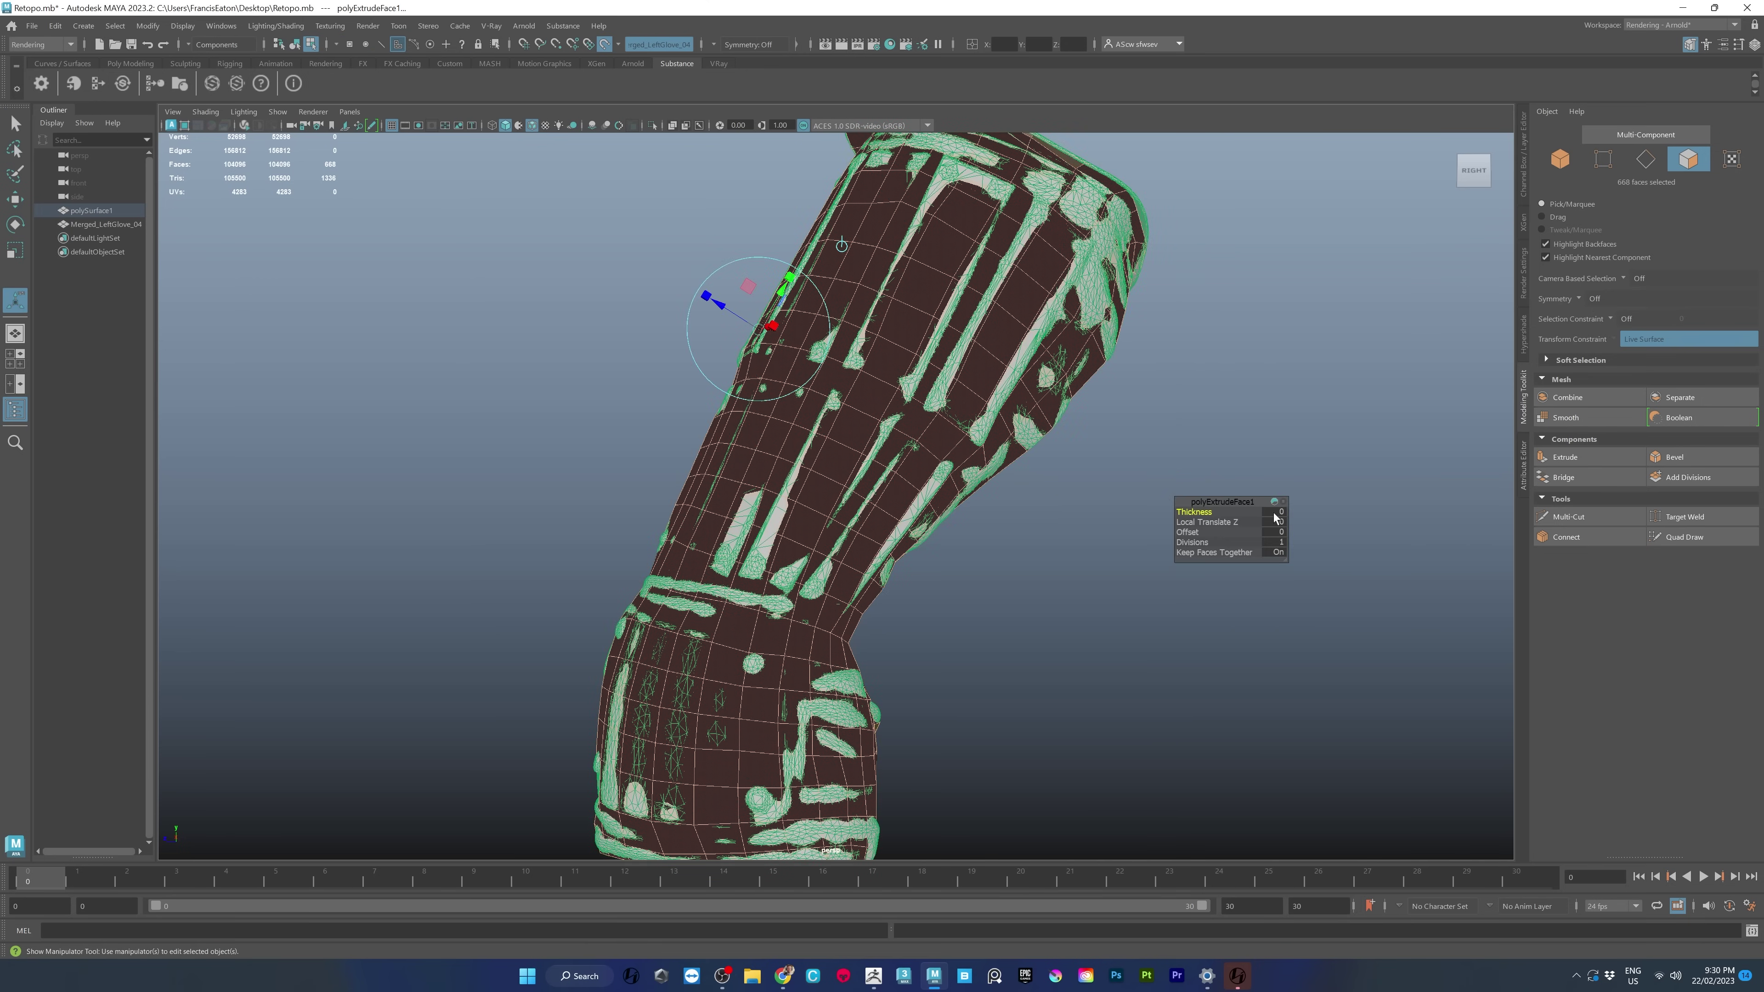
pyautogui.moveTo(1197, 514); pyautogui.dragTo(1195, 513)
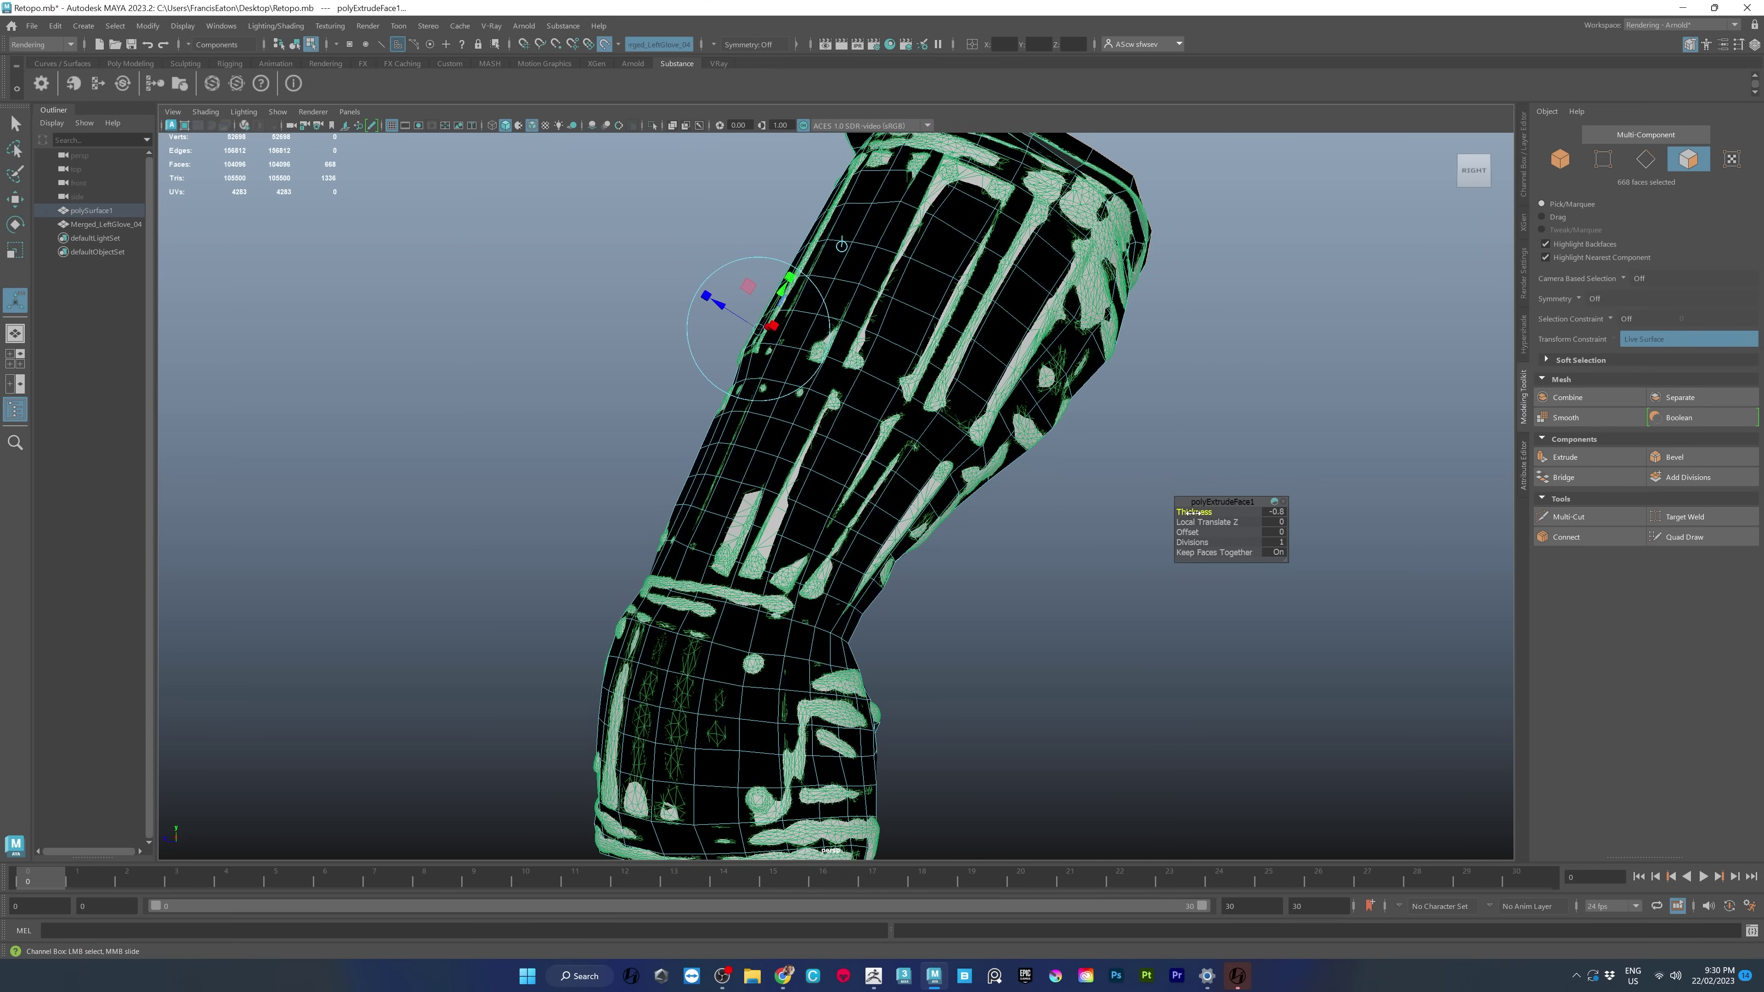
pyautogui.keyDown('alt'); pyautogui.moveTo(1201, 333); pyautogui.dragTo(1121, 490, button='middle'); pyautogui.keyUp('alt')
pyautogui.keyDown('alt'); pyautogui.moveTo(1122, 479); pyautogui.dragTo(882, 602); pyautogui.keyUp('alt')
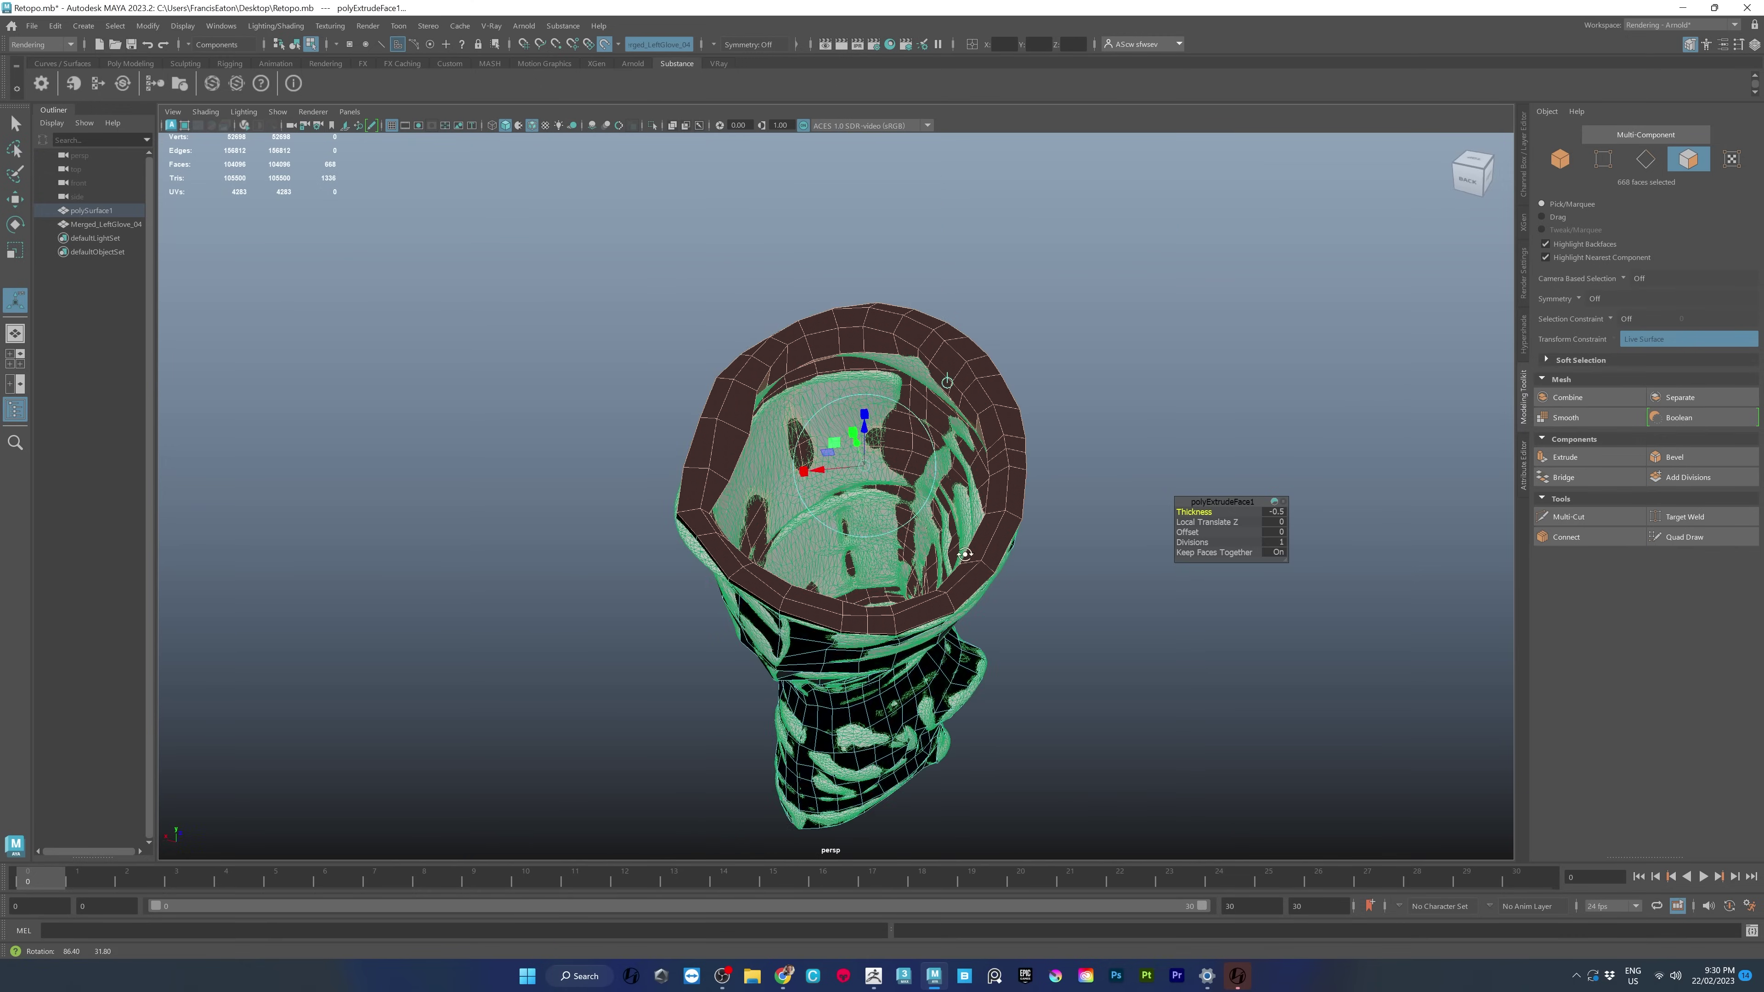
pyautogui.keyDown('alt'); pyautogui.moveTo(917, 598); pyautogui.dragTo(1339, 575, button='right'); pyautogui.keyUp('alt')
pyautogui.keyDown('alt'); pyautogui.moveTo(909, 521); pyautogui.dragTo(1278, 525); pyautogui.keyUp('alt')
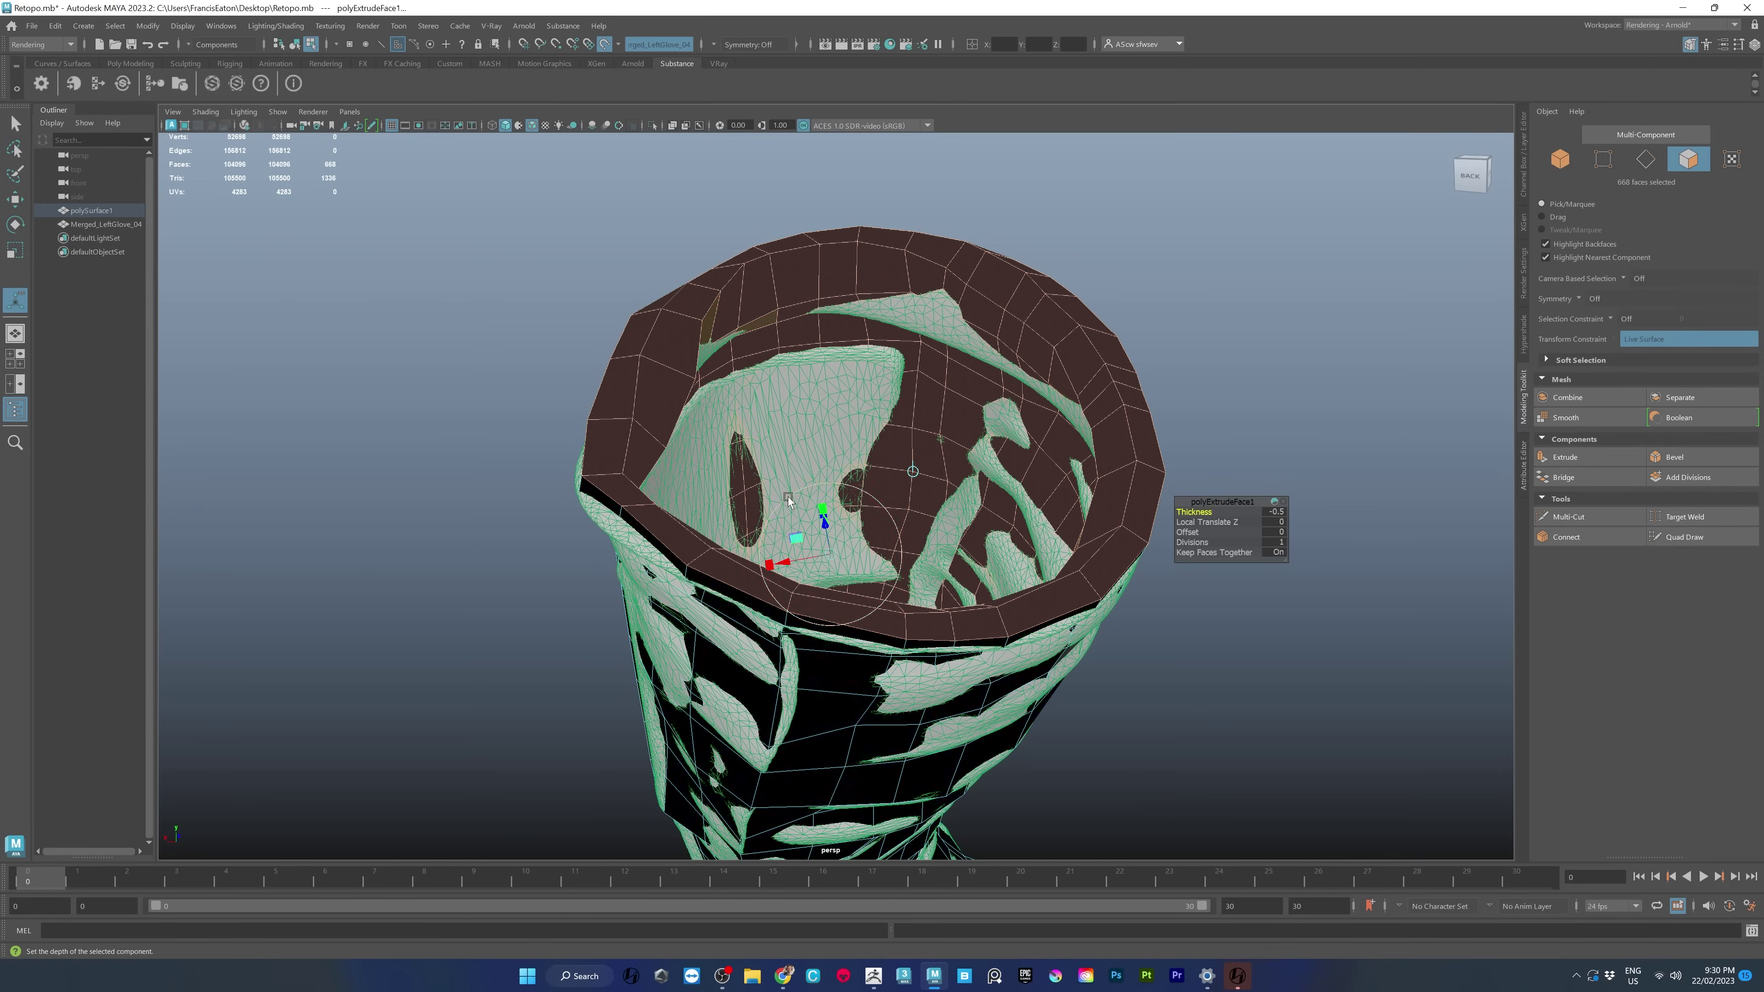
pyautogui.moveTo(1198, 512); pyautogui.dragTo(1210, 513, button='middle')
pyautogui.keyDown('alt'); pyautogui.moveTo(1183, 548); pyautogui.dragTo(996, 426, button='right'); pyautogui.keyUp('alt')
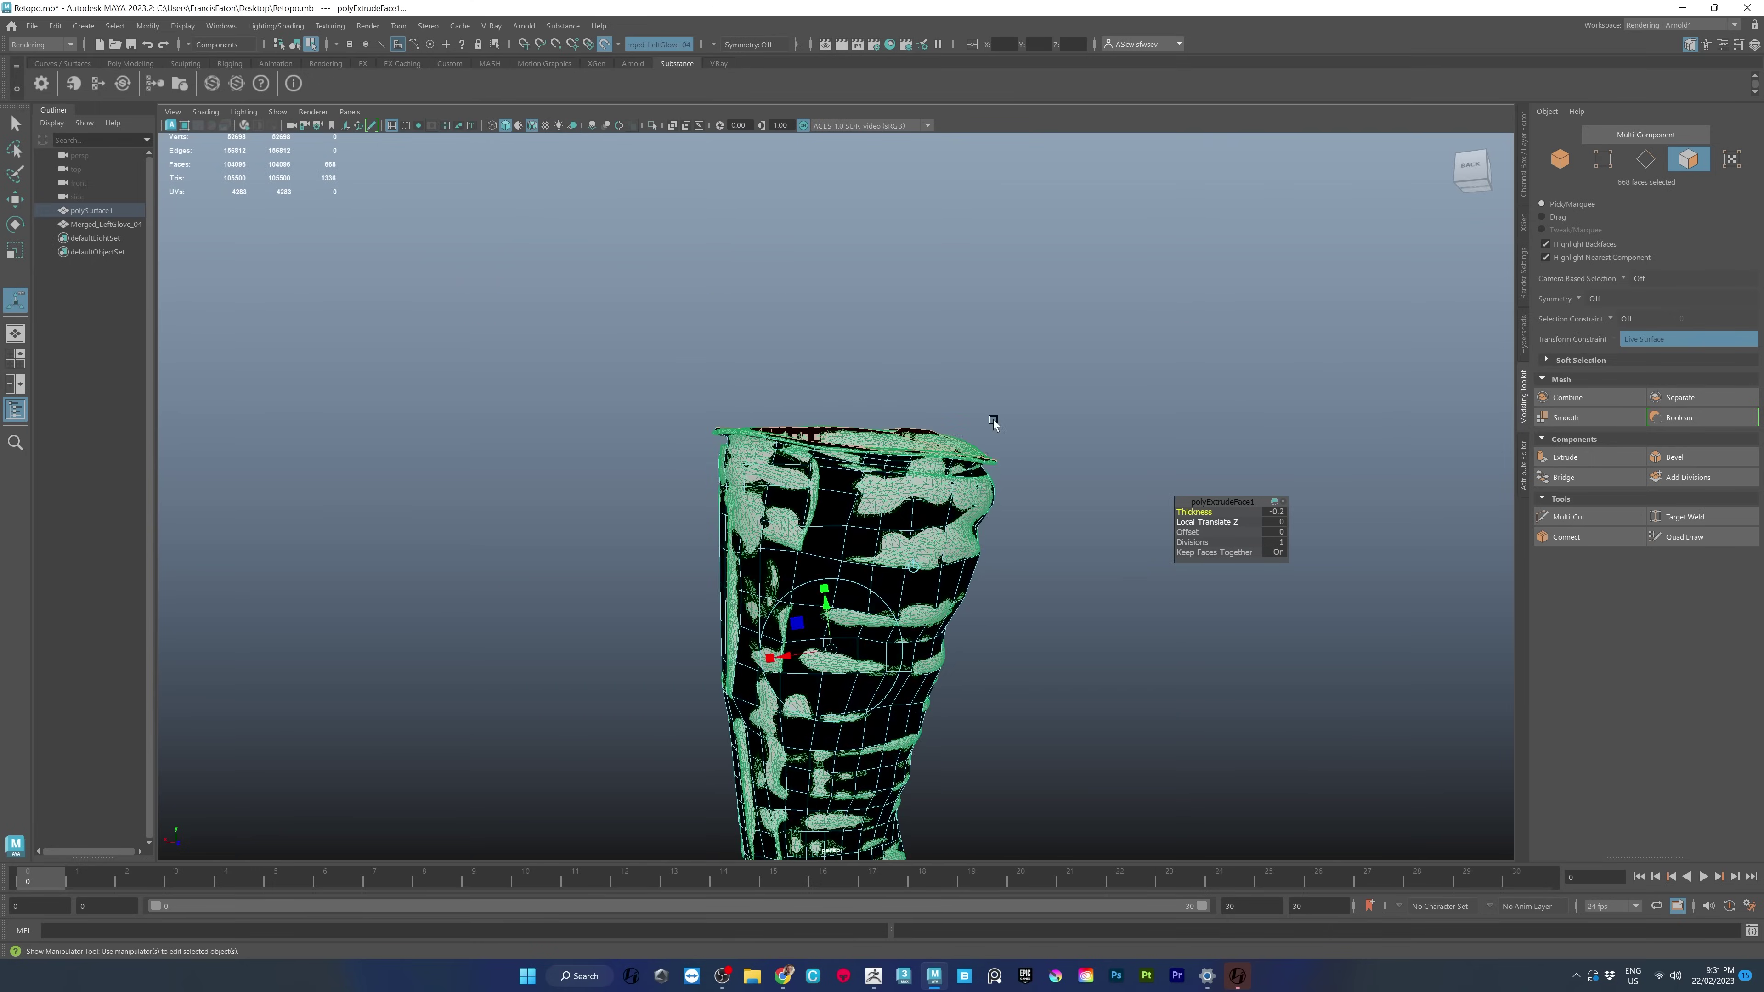
# Select all faces of the extruded glove shell and check its thickness from several sides.
pyautogui.keyDown('alt'); pyautogui.moveTo(996, 425); pyautogui.dragTo(973, 511); pyautogui.keyUp('alt')
pyautogui.moveTo(803, 422); pyautogui.dragTo(863, 379, button='right')
pyautogui.keyDown('alt'); pyautogui.moveTo(873, 577); pyautogui.dragTo(1108, 550); pyautogui.keyUp('alt')
pyautogui.keyDown('alt'); pyautogui.moveTo(1109, 551); pyautogui.dragTo(1213, 313, button='middle'); pyautogui.keyUp('alt')
pyautogui.moveTo(848, 413); pyautogui.dragTo(850, 455, button='right')
pyautogui.keyDown('alt'); pyautogui.moveTo(976, 560); pyautogui.dragTo(868, 500, button='right'); pyautogui.keyUp('alt')
pyautogui.moveTo(1153, 771); pyautogui.dragTo(503, 264)
pyautogui.moveTo(834, 348); pyautogui.dragTo(869, 367, button='right')
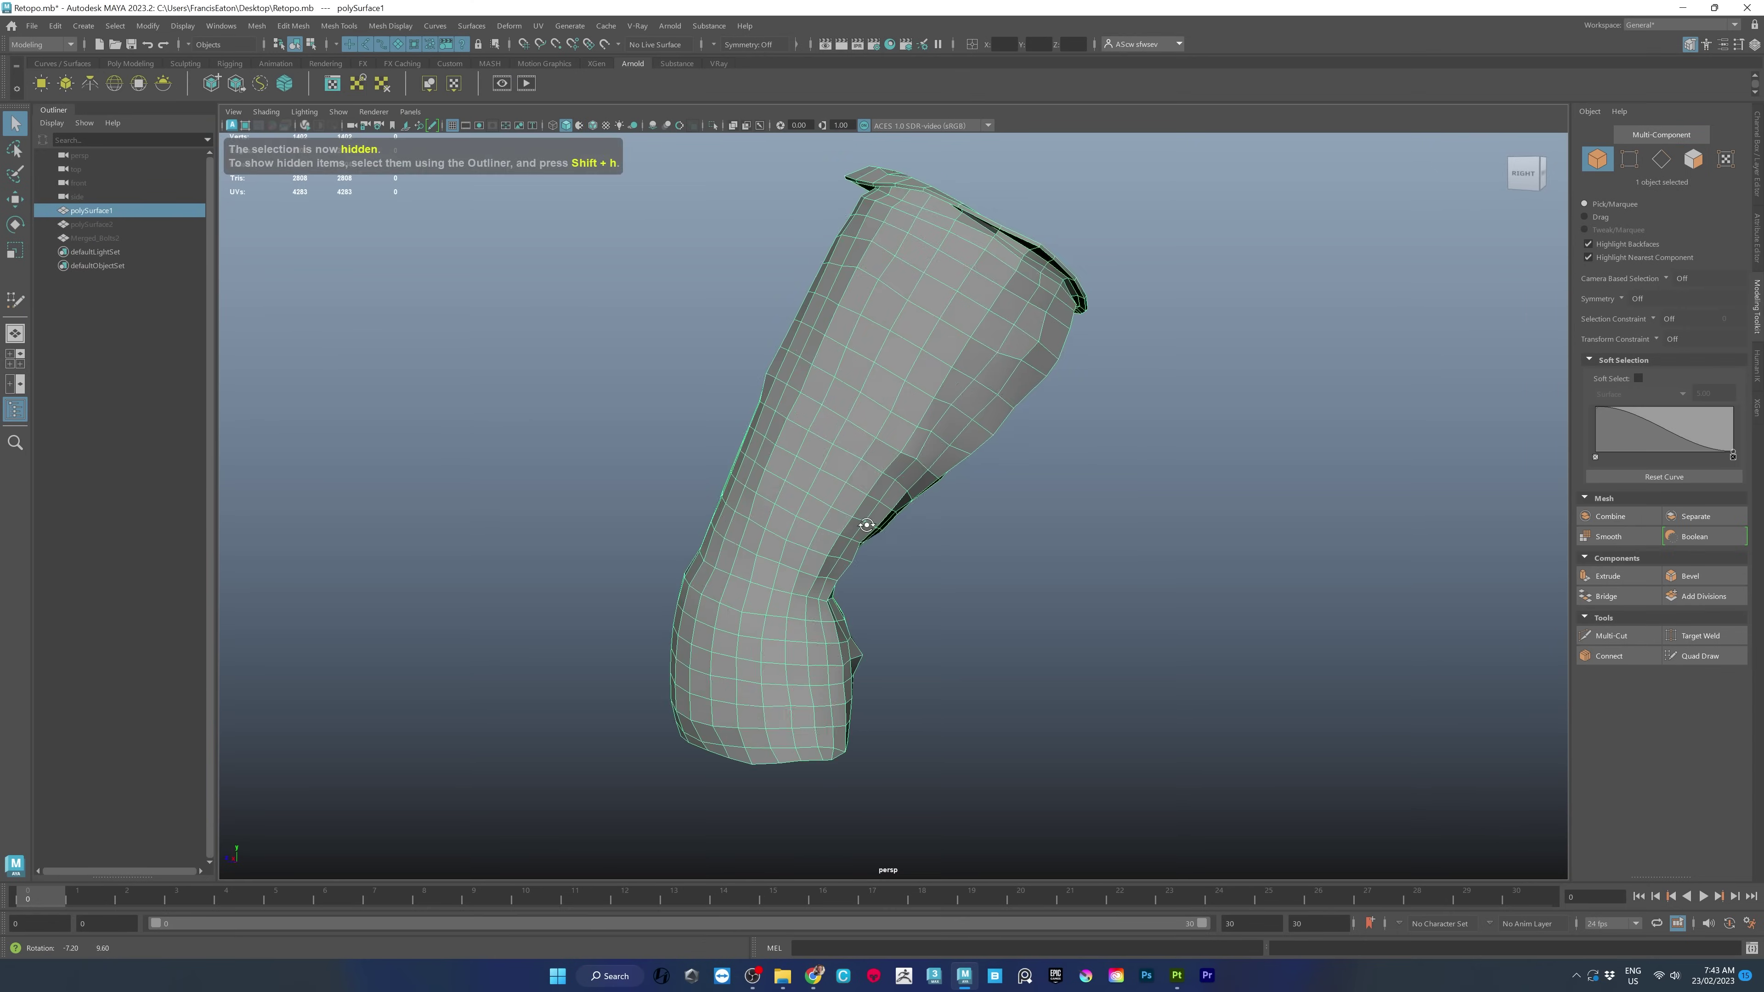
# Smooth the low-poly glove mesh with one division and return to object selection.
pyautogui.keyDown('alt'); pyautogui.moveTo(866, 525); pyautogui.dragTo(875, 407); pyautogui.keyUp('alt')
pyautogui.keyDown('shift'); pyautogui.moveTo(875, 406); pyautogui.dragTo(832, 486, button='right'); pyautogui.keyUp('shift')
pyautogui.keyDown('alt'); pyautogui.moveTo(1059, 480); pyautogui.dragTo(935, 376); pyautogui.keyUp('alt')
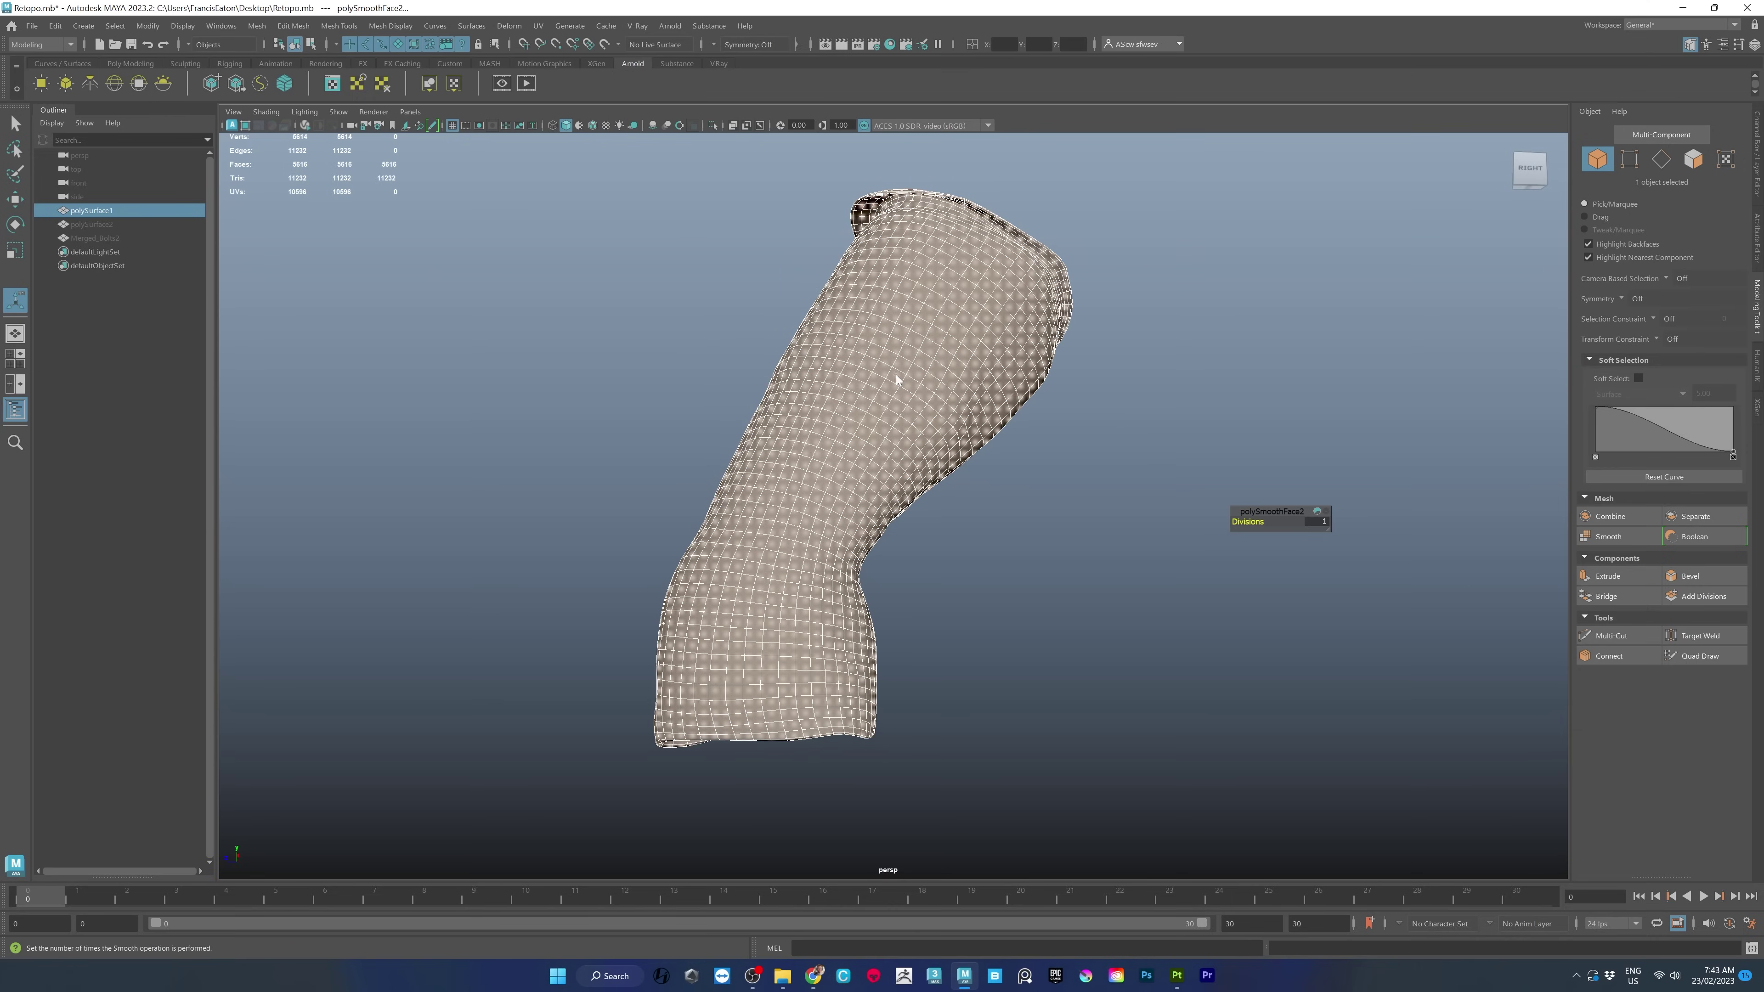
pyautogui.moveTo(896, 375); pyautogui.dragTo(975, 348, button='right')
pyautogui.keyDown('shift'); pyautogui.moveTo(864, 376); pyautogui.dragTo(1000, 374, button='right'); pyautogui.keyUp('shift')
pyautogui.keyDown('shift'); pyautogui.moveTo(1000, 374); pyautogui.dragTo(1001, 372, button='right'); pyautogui.keyUp('shift')
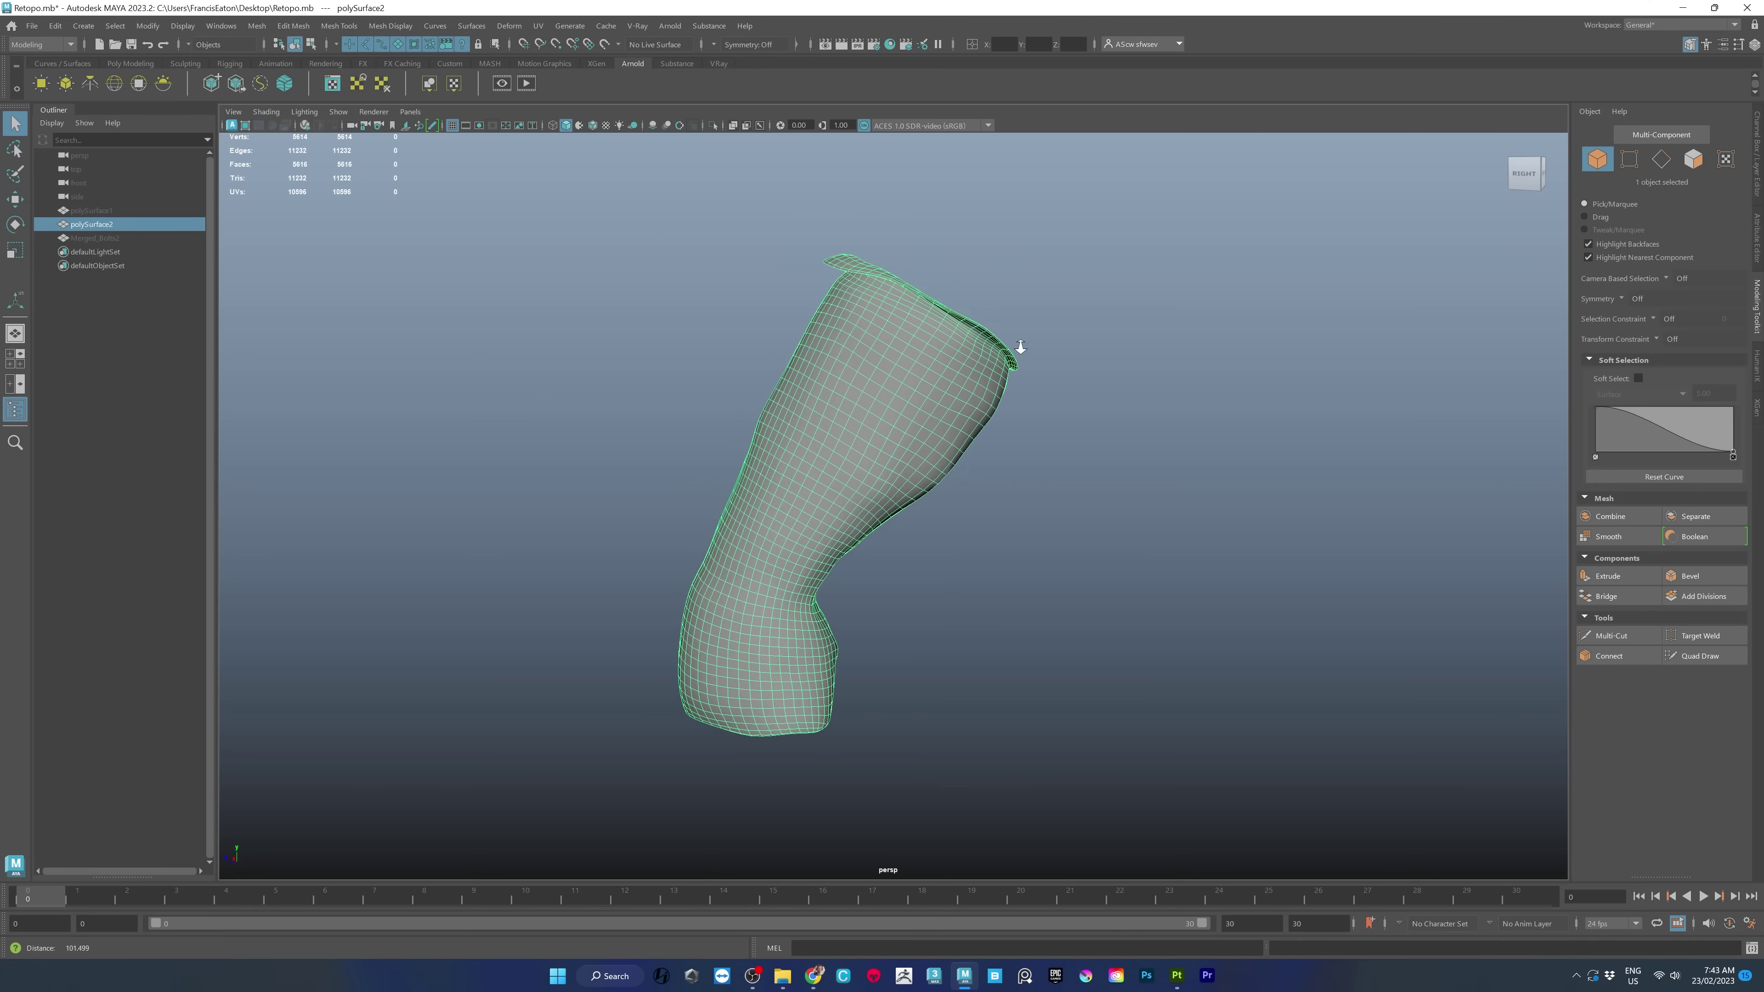
# Open the UV Editor for the smoothed glove mesh and place it beside the model.
pyautogui.keyDown('alt'); pyautogui.moveTo(1017, 352); pyautogui.dragTo(996, 332, button='middle'); pyautogui.keyUp('alt')
pyautogui.click(534, 28)
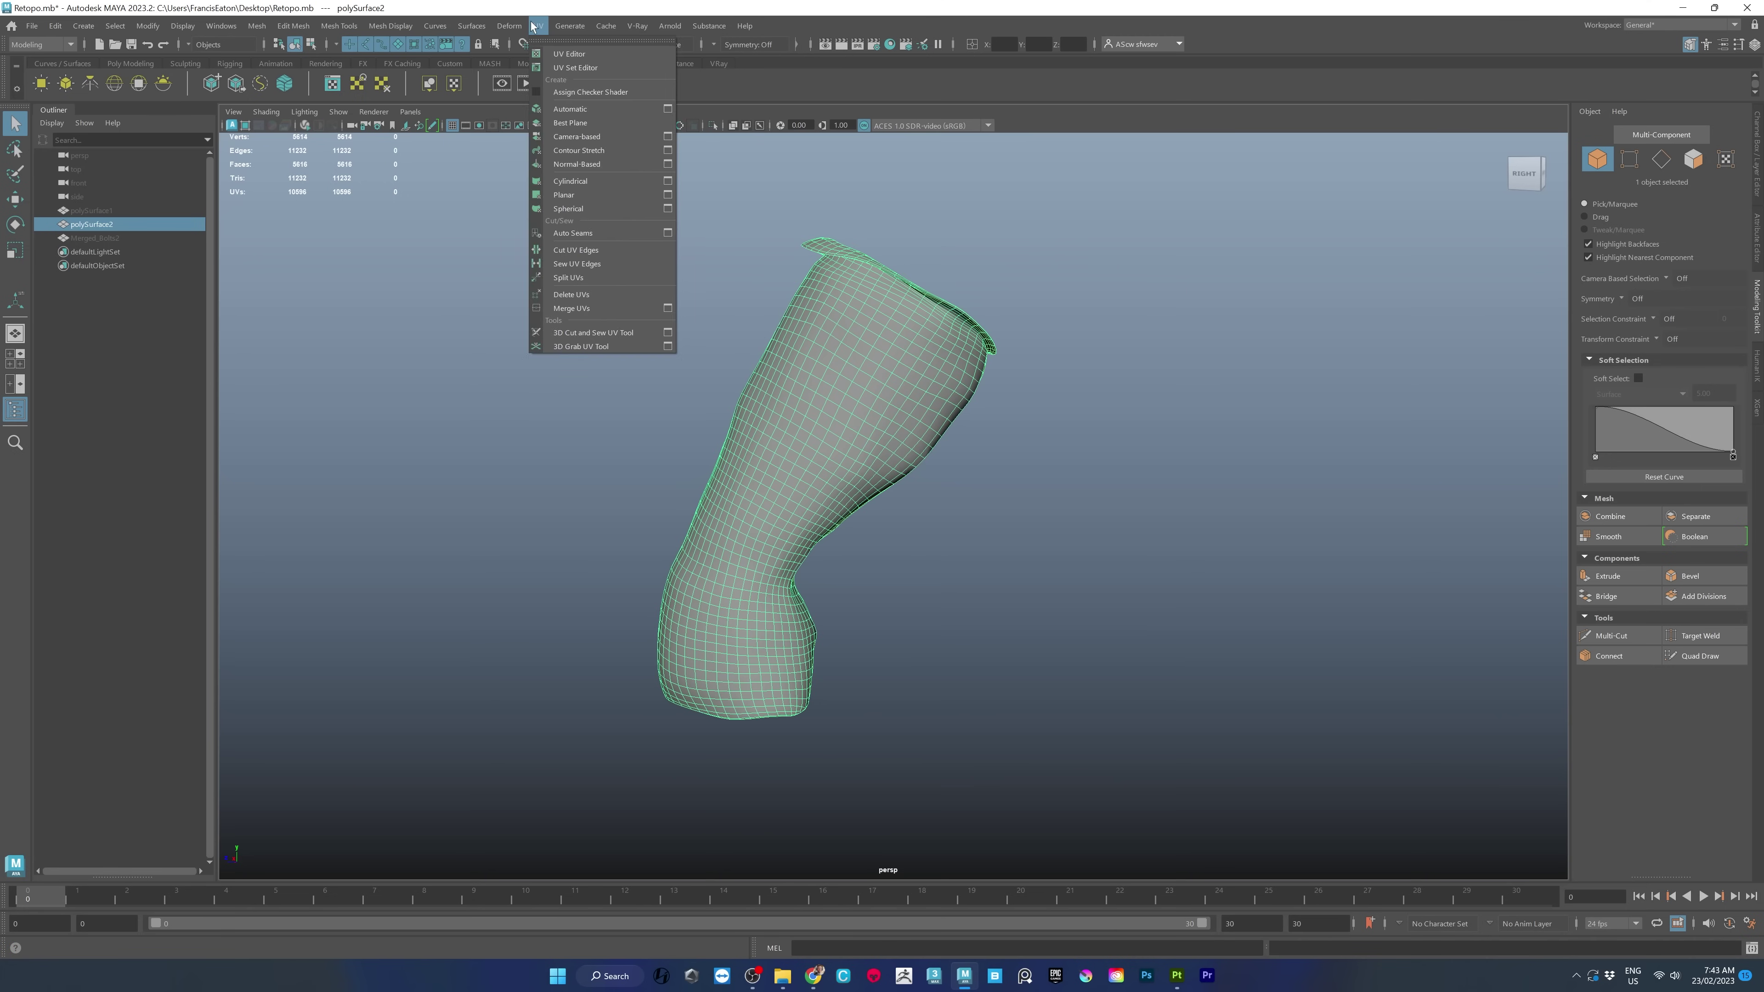
pyautogui.click(569, 53)
pyautogui.moveTo(1058, 221); pyautogui.dragTo(1137, 248)
pyautogui.scroll(-2, 1145, 402)
pyautogui.keyDown('alt'); pyautogui.moveTo(1145, 402); pyautogui.dragTo(1217, 474, button='middle'); pyautogui.keyUp('alt')
# Select all faces of the glove mesh and project their UVs with Camera-Based mapping.
pyautogui.moveTo(1125, 424); pyautogui.dragTo(1125, 467, button='right')
pyautogui.moveTo(994, 338)
pyautogui.mouseDown()
pyautogui.moveTo(1348, 709)
pyautogui.moveTo(1015, 355)
pyautogui.mouseUp()
pyautogui.click(928, 269)
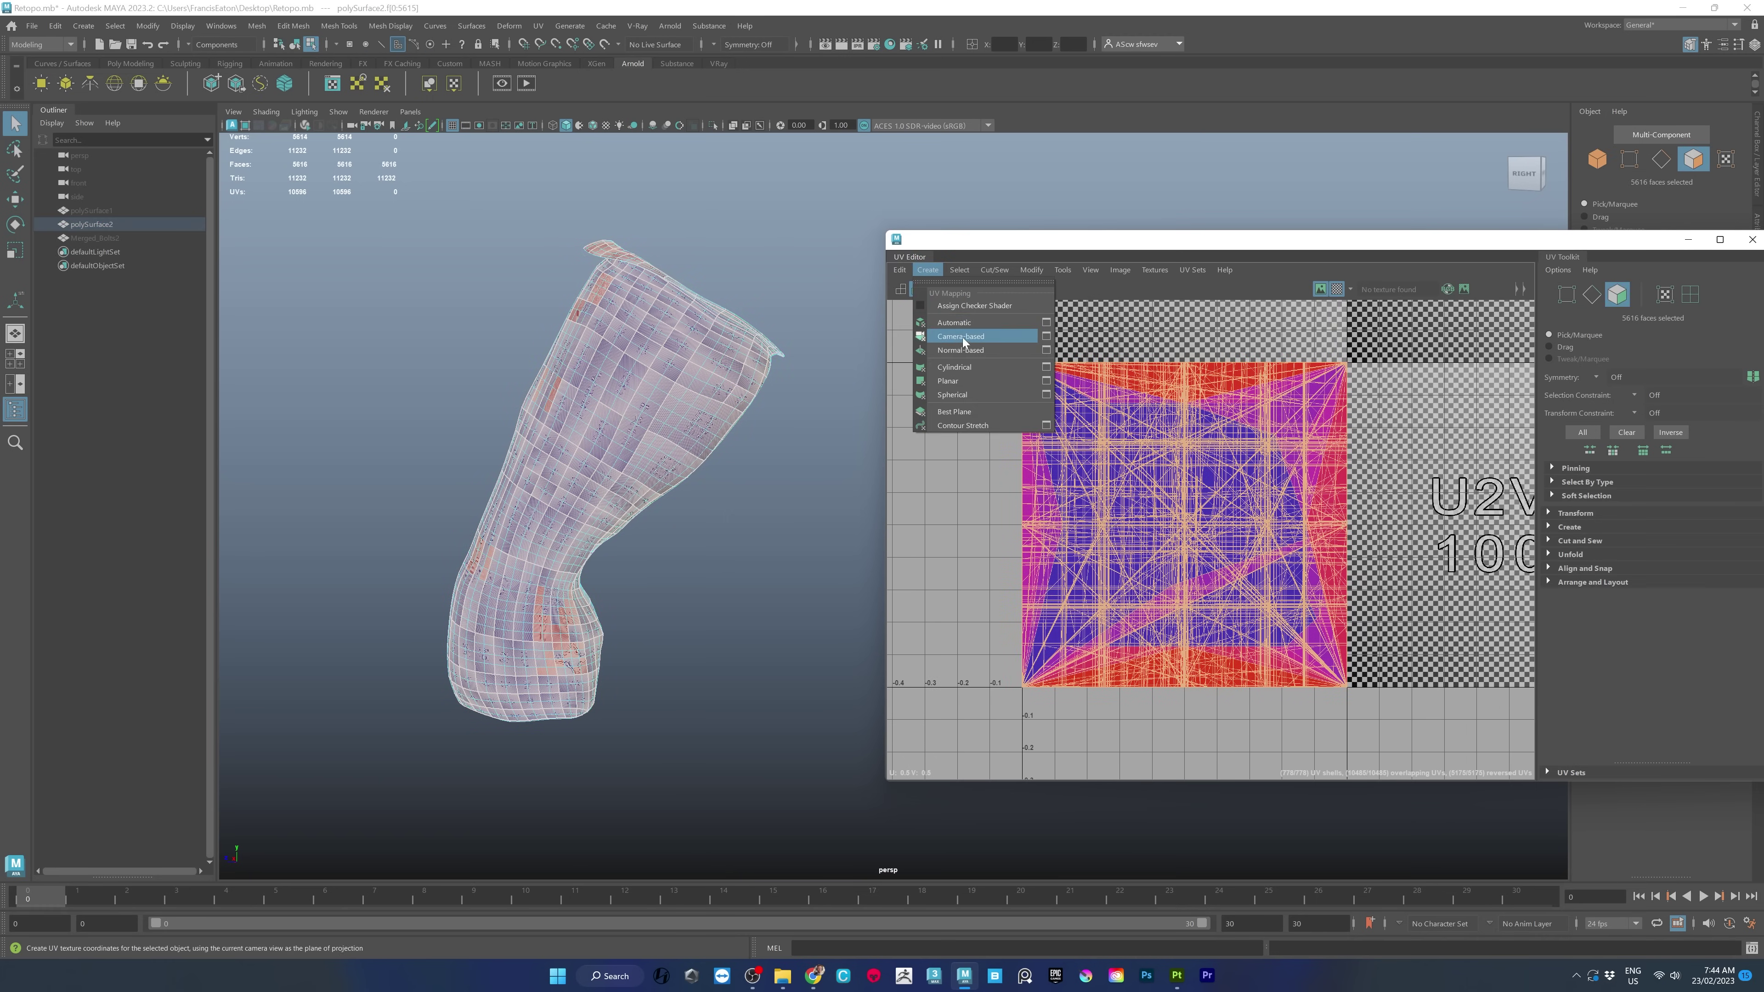
pyautogui.click(963, 341)
# Cut UV seams along the edge loops around the glove's openings, separating the inner and outer walls.
pyautogui.keyDown('alt'); pyautogui.moveTo(760, 484); pyautogui.dragTo(812, 393); pyautogui.keyUp('alt')
pyautogui.scroll(10, 605, 358)
pyautogui.rightClick(606, 358)
pyautogui.moveTo(606, 358); pyautogui.dragTo(605, 393, button='right')
pyautogui.click(564, 322)
pyautogui.moveTo(564, 323); pyautogui.dragTo(564, 284, button='right')
pyautogui.scroll(5, 720, 494)
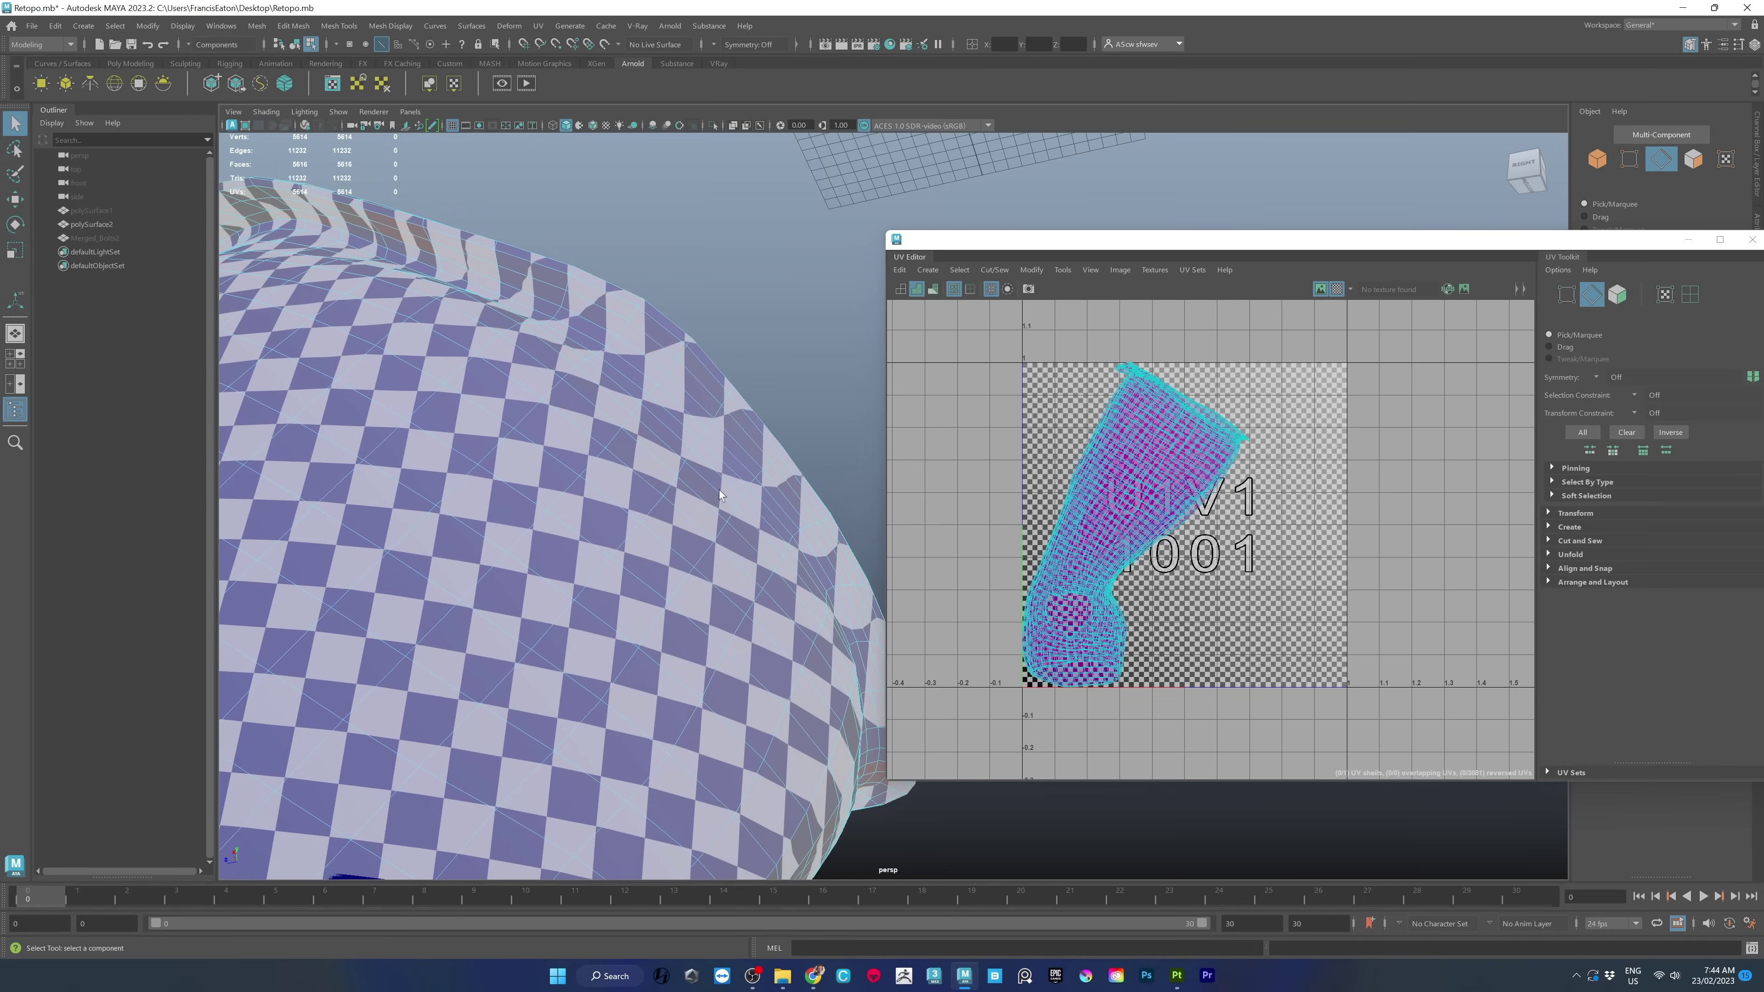
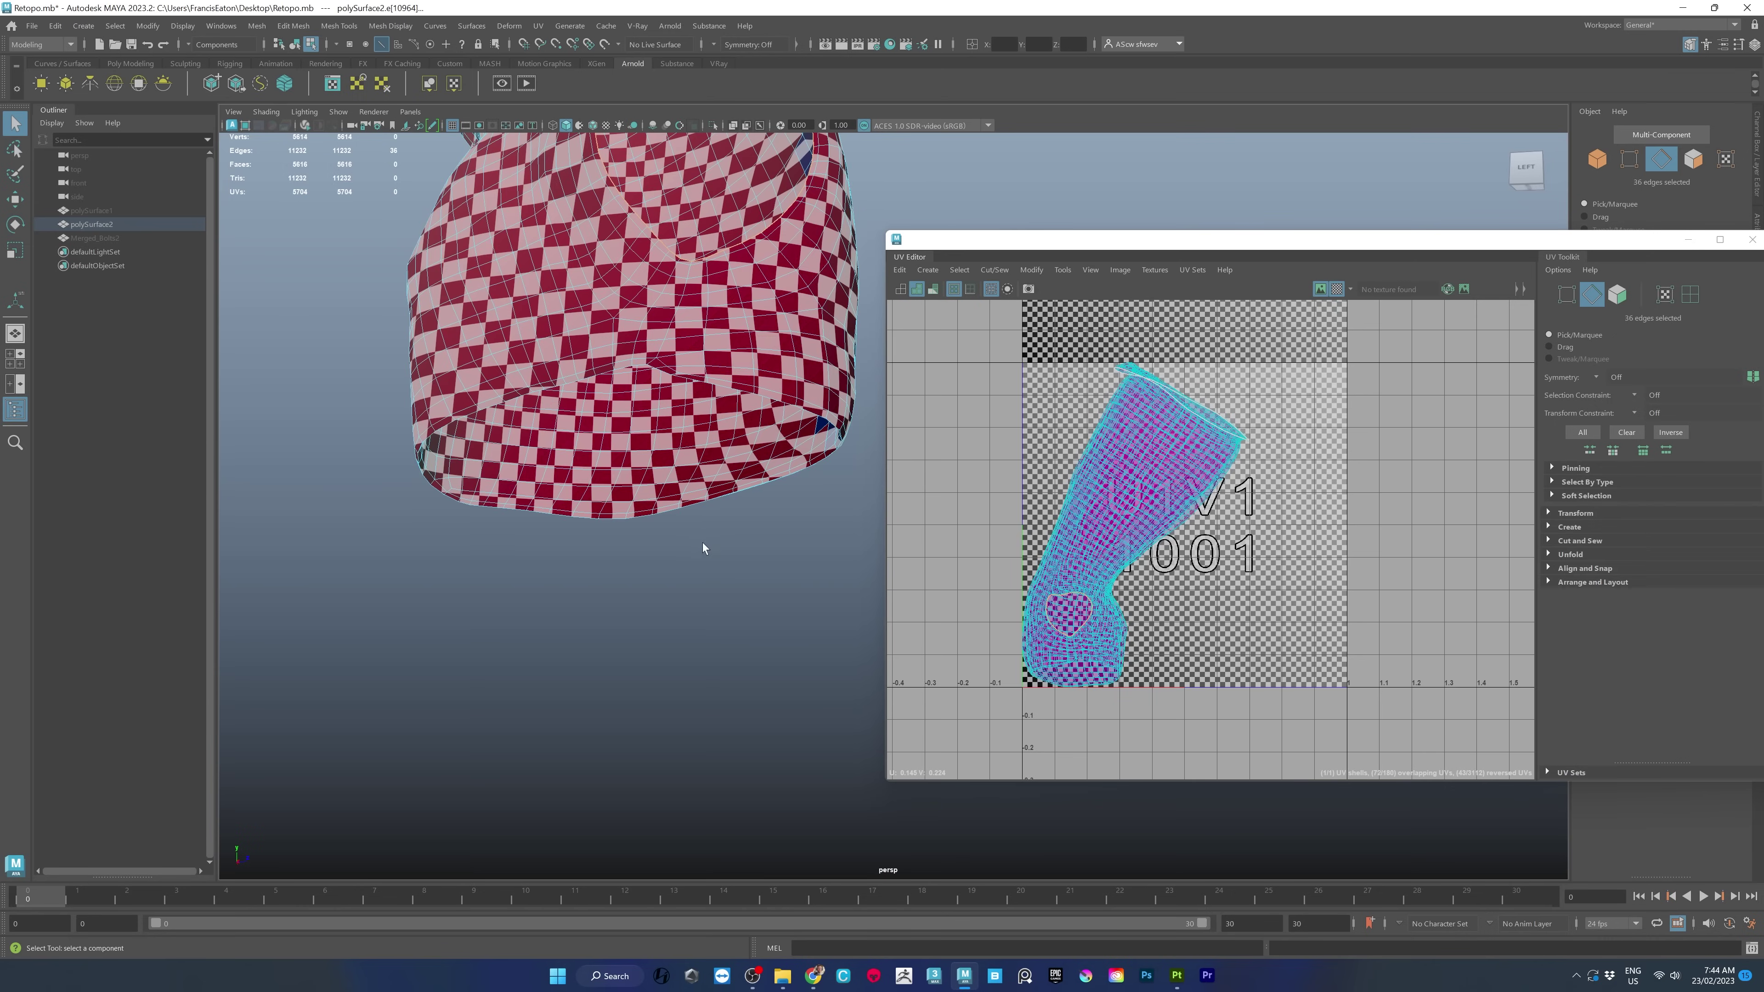
pyautogui.click(994, 269)
pyautogui.click(1021, 345)
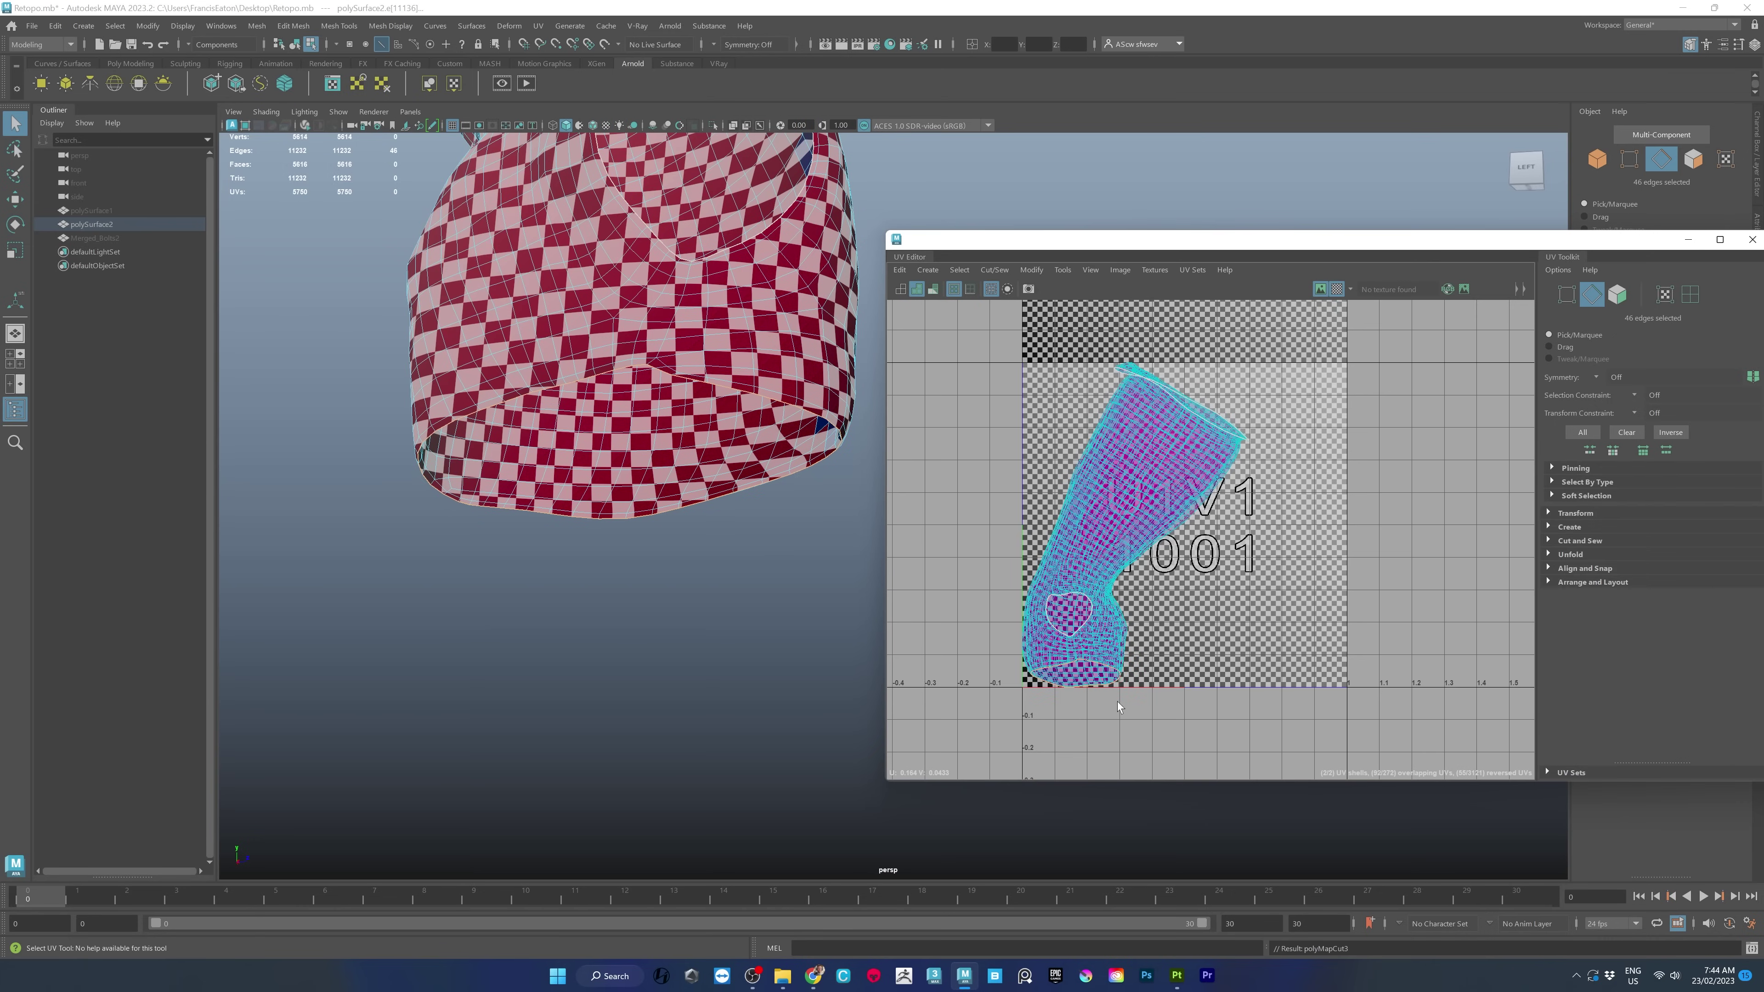
# Select the inner wall's UV shell and move it beside the outer wall's shell.
pyautogui.rightClick(1164, 495)
pyautogui.moveTo(1163, 491); pyautogui.dragTo(1222, 500, button='right')
pyautogui.click(1179, 490)
pyautogui.keyDown('shift'); pyautogui.rightClick(1179, 491); pyautogui.keyUp('shift')
pyautogui.click(1231, 514)
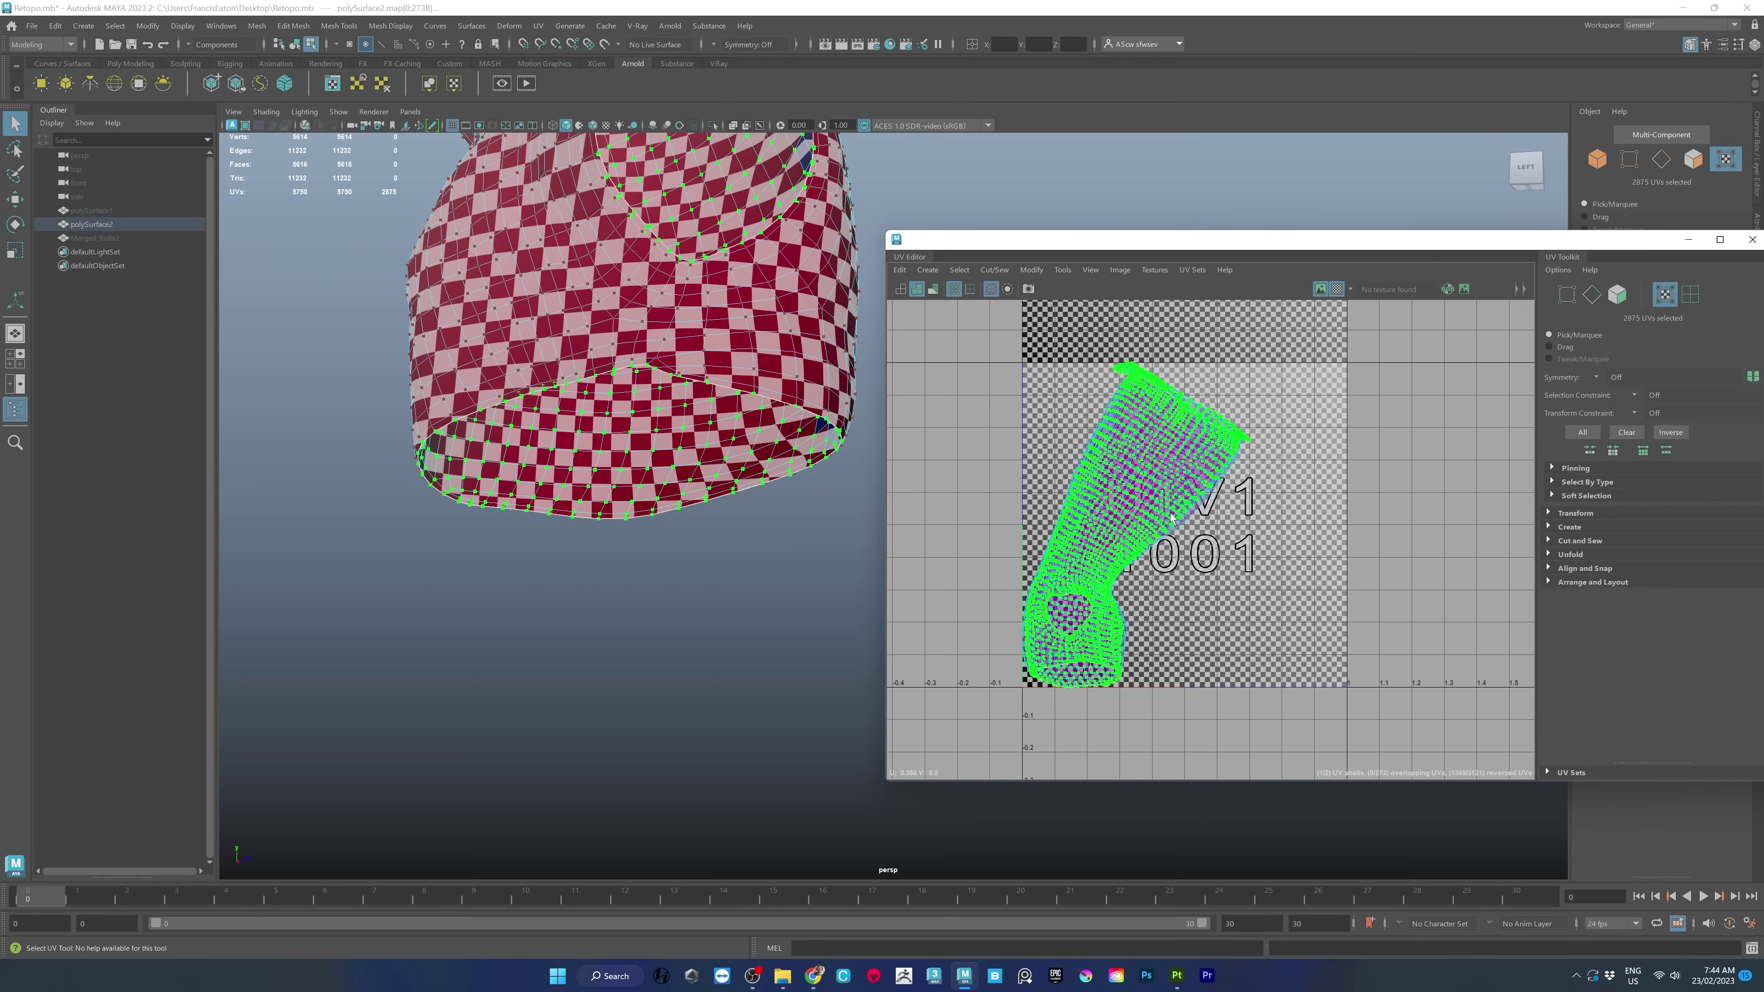
pyautogui.moveTo(1138, 527); pyautogui.dragTo(1346, 533)
pyautogui.keyDown('alt'); pyautogui.moveTo(857, 444); pyautogui.dragTo(816, 347, button='right'); pyautogui.keyUp('alt')
pyautogui.keyDown('alt'); pyautogui.moveTo(816, 347); pyautogui.dragTo(799, 581, button='middle'); pyautogui.keyUp('alt')
pyautogui.moveTo(799, 581)
pyautogui.keyDown('alt'); pyautogui.mouseDown()
pyautogui.moveTo(758, 590)
pyautogui.moveTo(806, 597)
pyautogui.mouseUp(); pyautogui.keyUp('alt')
pyautogui.scroll(1, 1360, 476)
pyautogui.click(1204, 530)
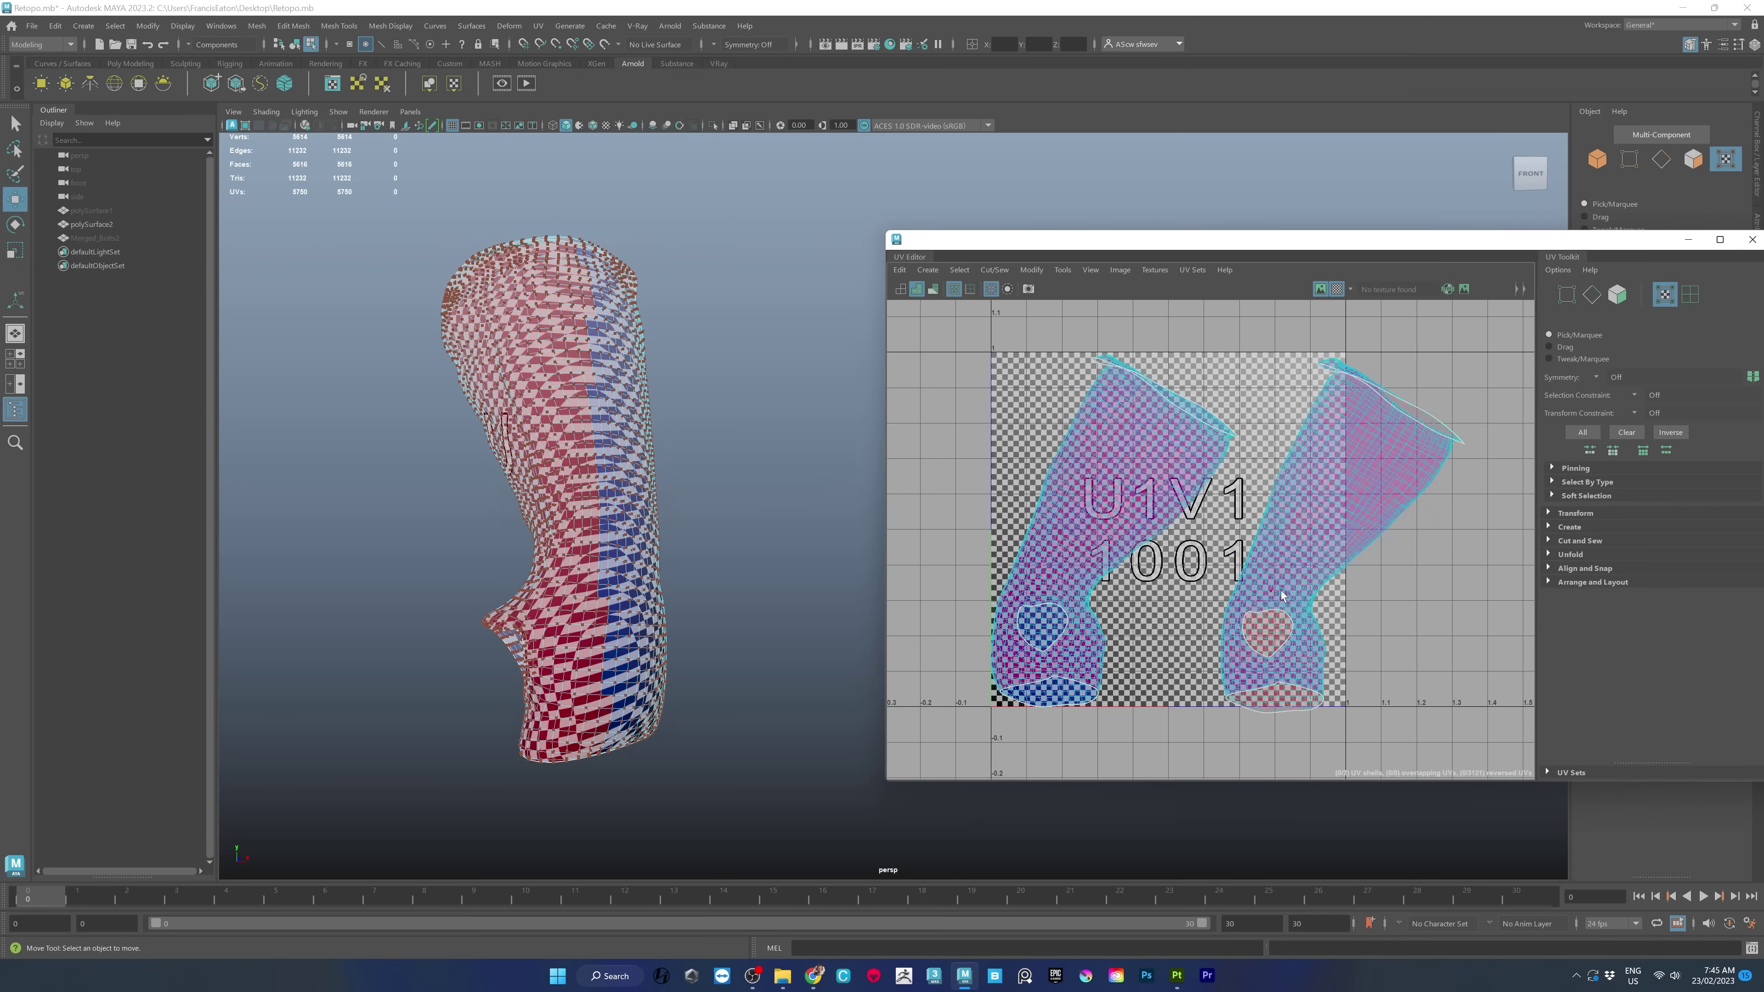
# Cut a lengthwise UV seam along one wall of the glove mesh.
pyautogui.scroll(3, 1281, 603)
pyautogui.keyDown('alt'); pyautogui.moveTo(1395, 366); pyautogui.dragTo(1332, 429, button='middle'); pyautogui.keyUp('alt')
pyautogui.keyDown('alt'); pyautogui.moveTo(1290, 529); pyautogui.dragTo(1270, 532, button='middle'); pyautogui.keyUp('alt')
pyautogui.rightClick(1191, 663)
pyautogui.click(1191, 622)
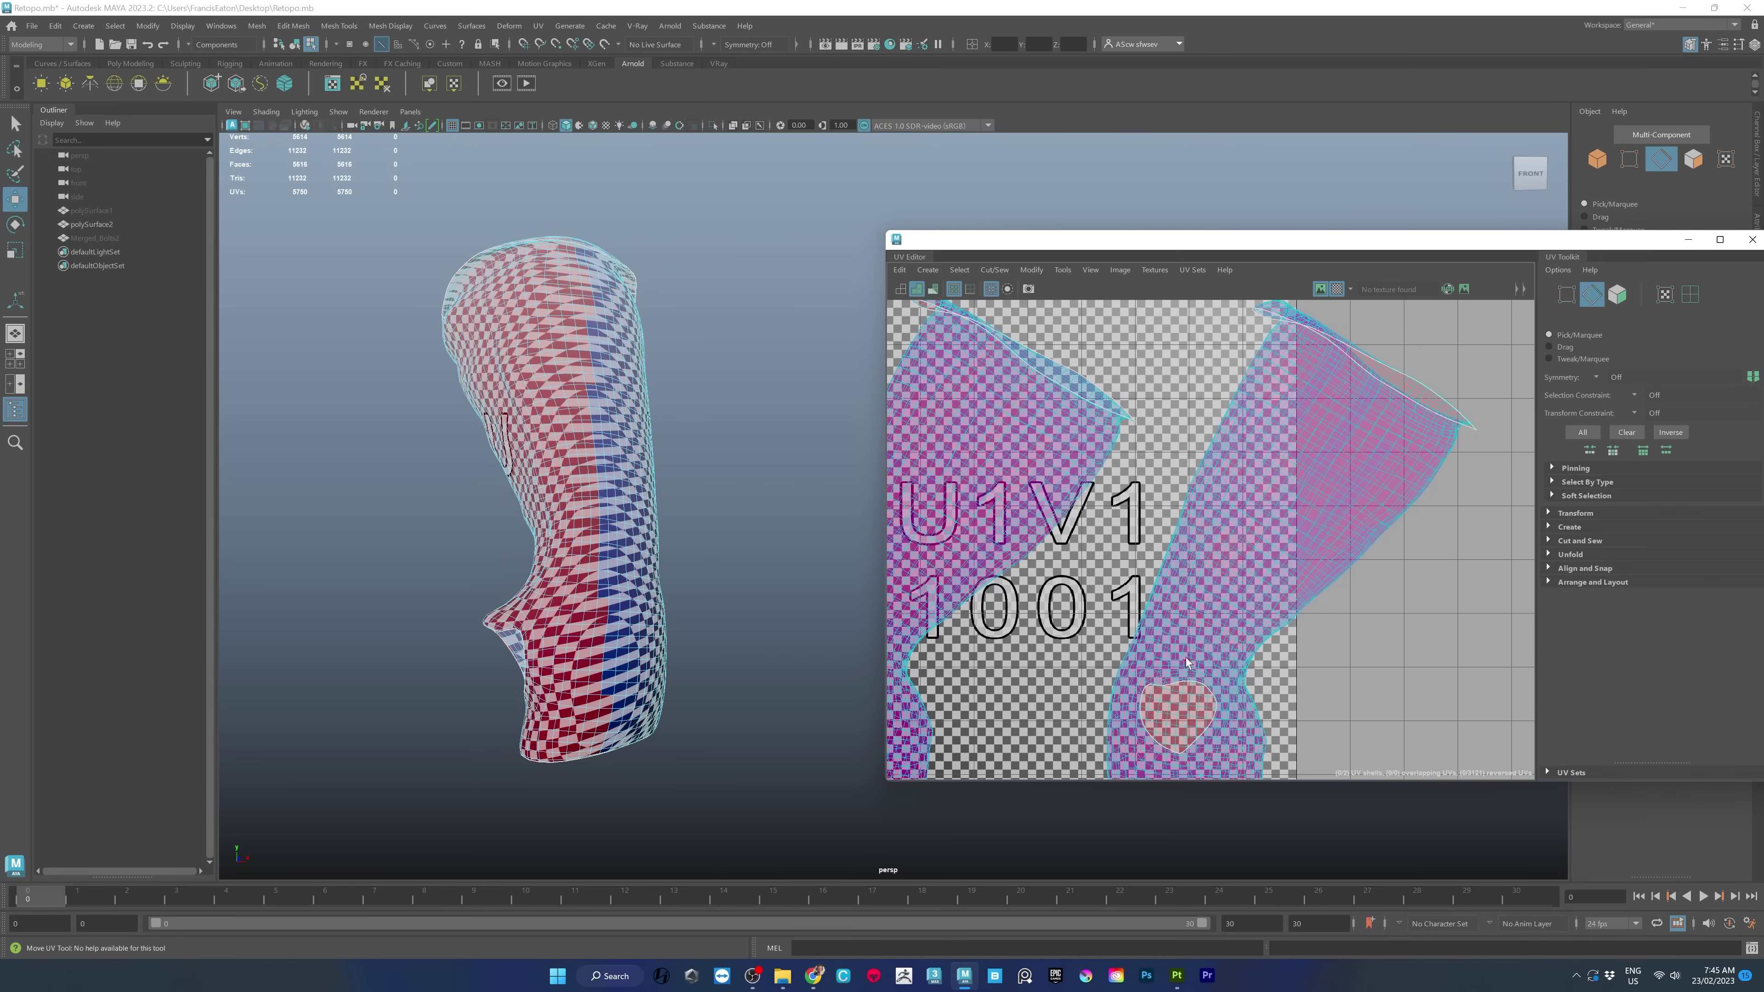
pyautogui.scroll(4, 1187, 653)
pyautogui.keyDown('alt'); pyautogui.moveTo(731, 517); pyautogui.dragTo(753, 410); pyautogui.keyUp('alt')
pyautogui.press('f')
pyautogui.scroll(-5, 1113, 530)
pyautogui.keyDown('alt'); pyautogui.moveTo(1105, 500); pyautogui.dragTo(1273, 488, button='middle'); pyautogui.keyUp('alt')
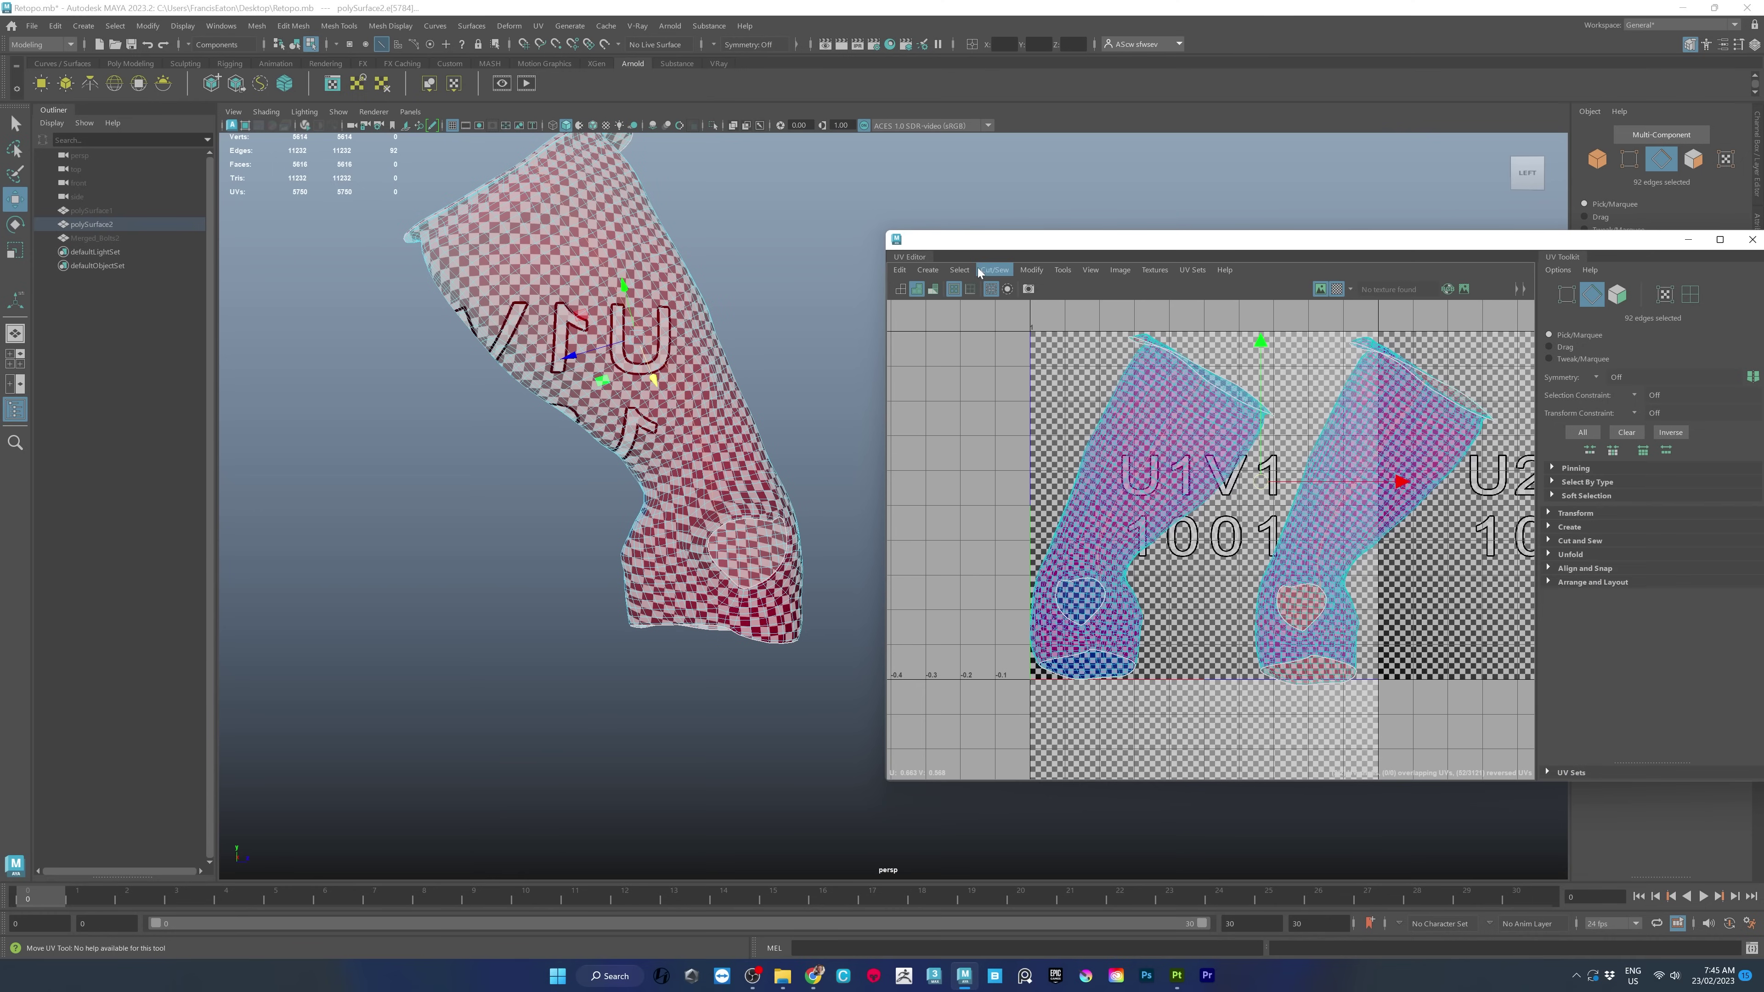
pyautogui.click(979, 271)
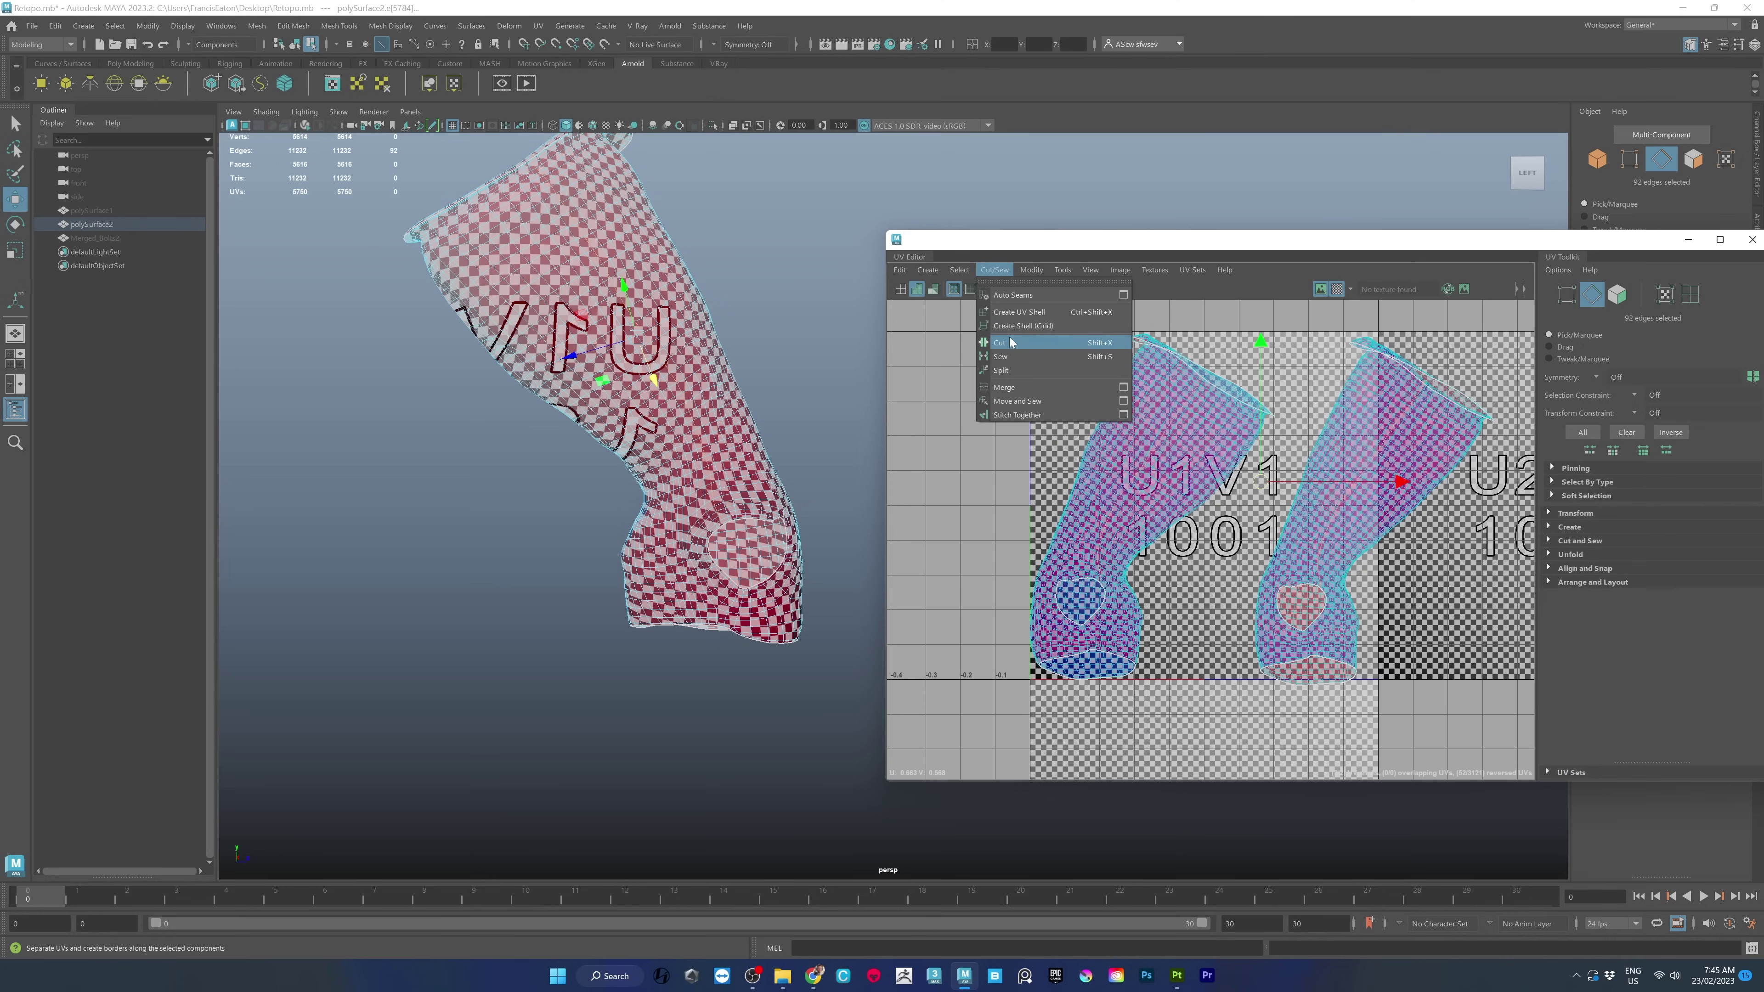
# Cut the matching lengthwise UV seam along the glove's other wall.
pyautogui.keyDown('alt'); pyautogui.moveTo(778, 660); pyautogui.dragTo(682, 543); pyautogui.keyUp('alt')
pyautogui.scroll(5, 786, 682)
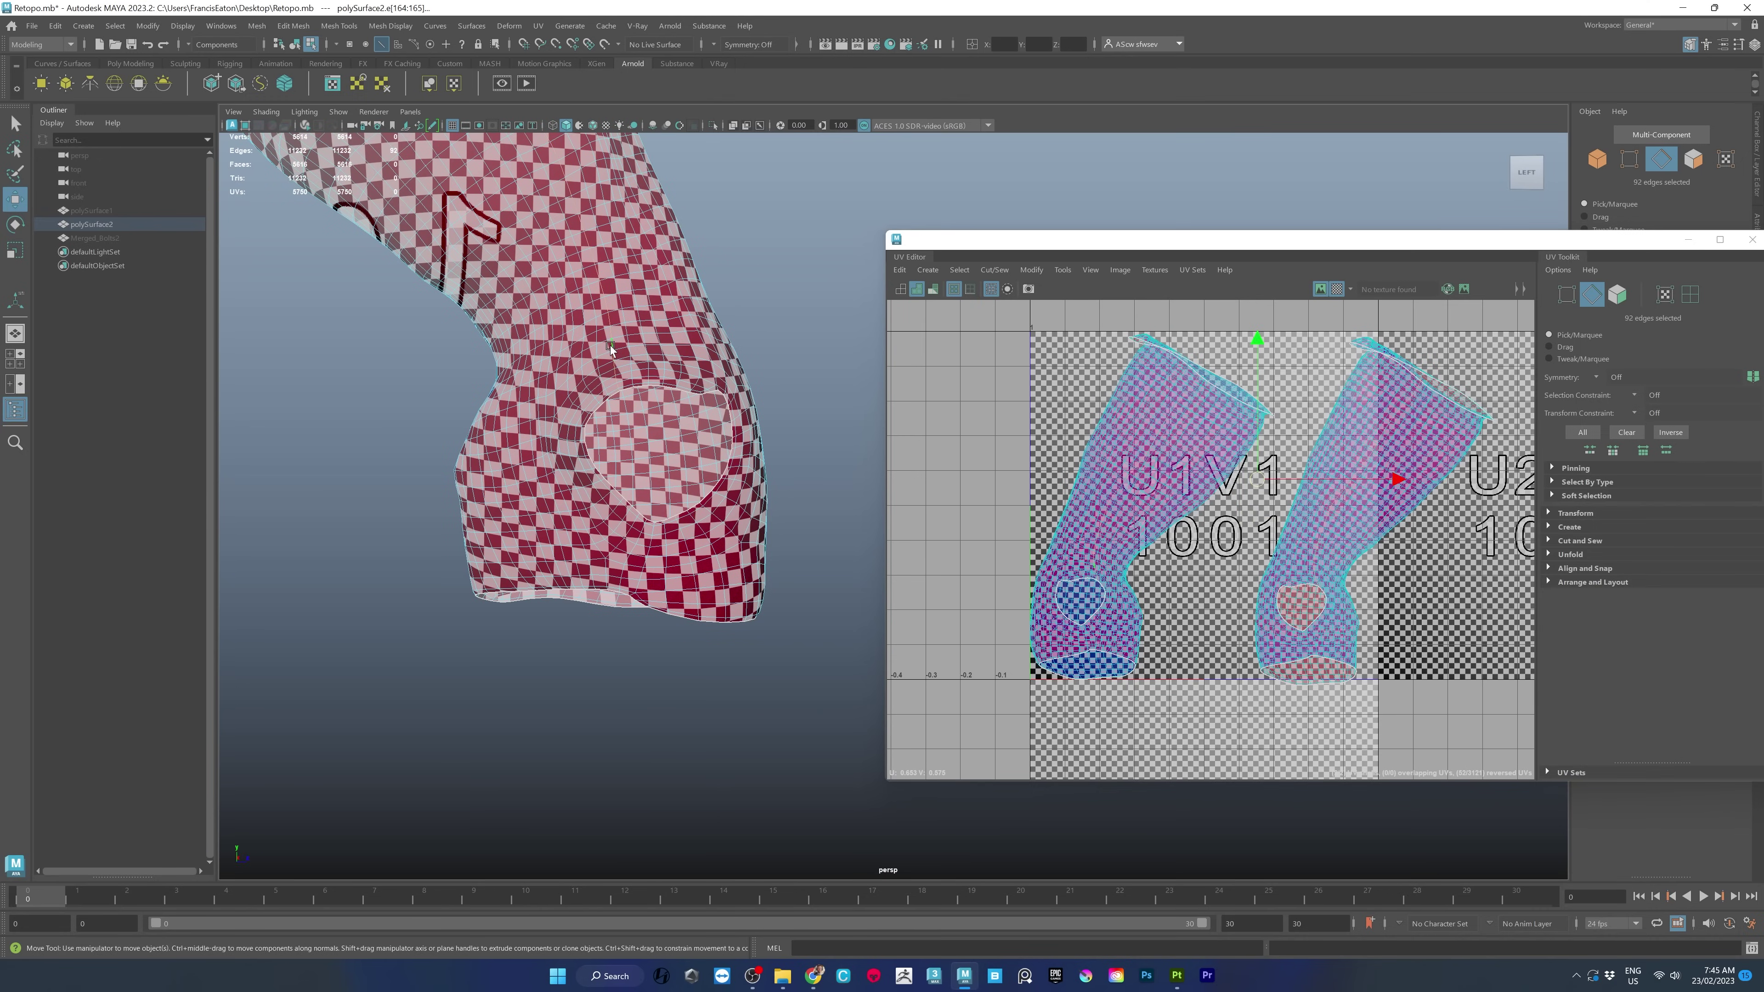
pyautogui.scroll(3, 1194, 611)
pyautogui.scroll(-3, 1194, 611)
pyautogui.click(994, 270)
pyautogui.click(1003, 344)
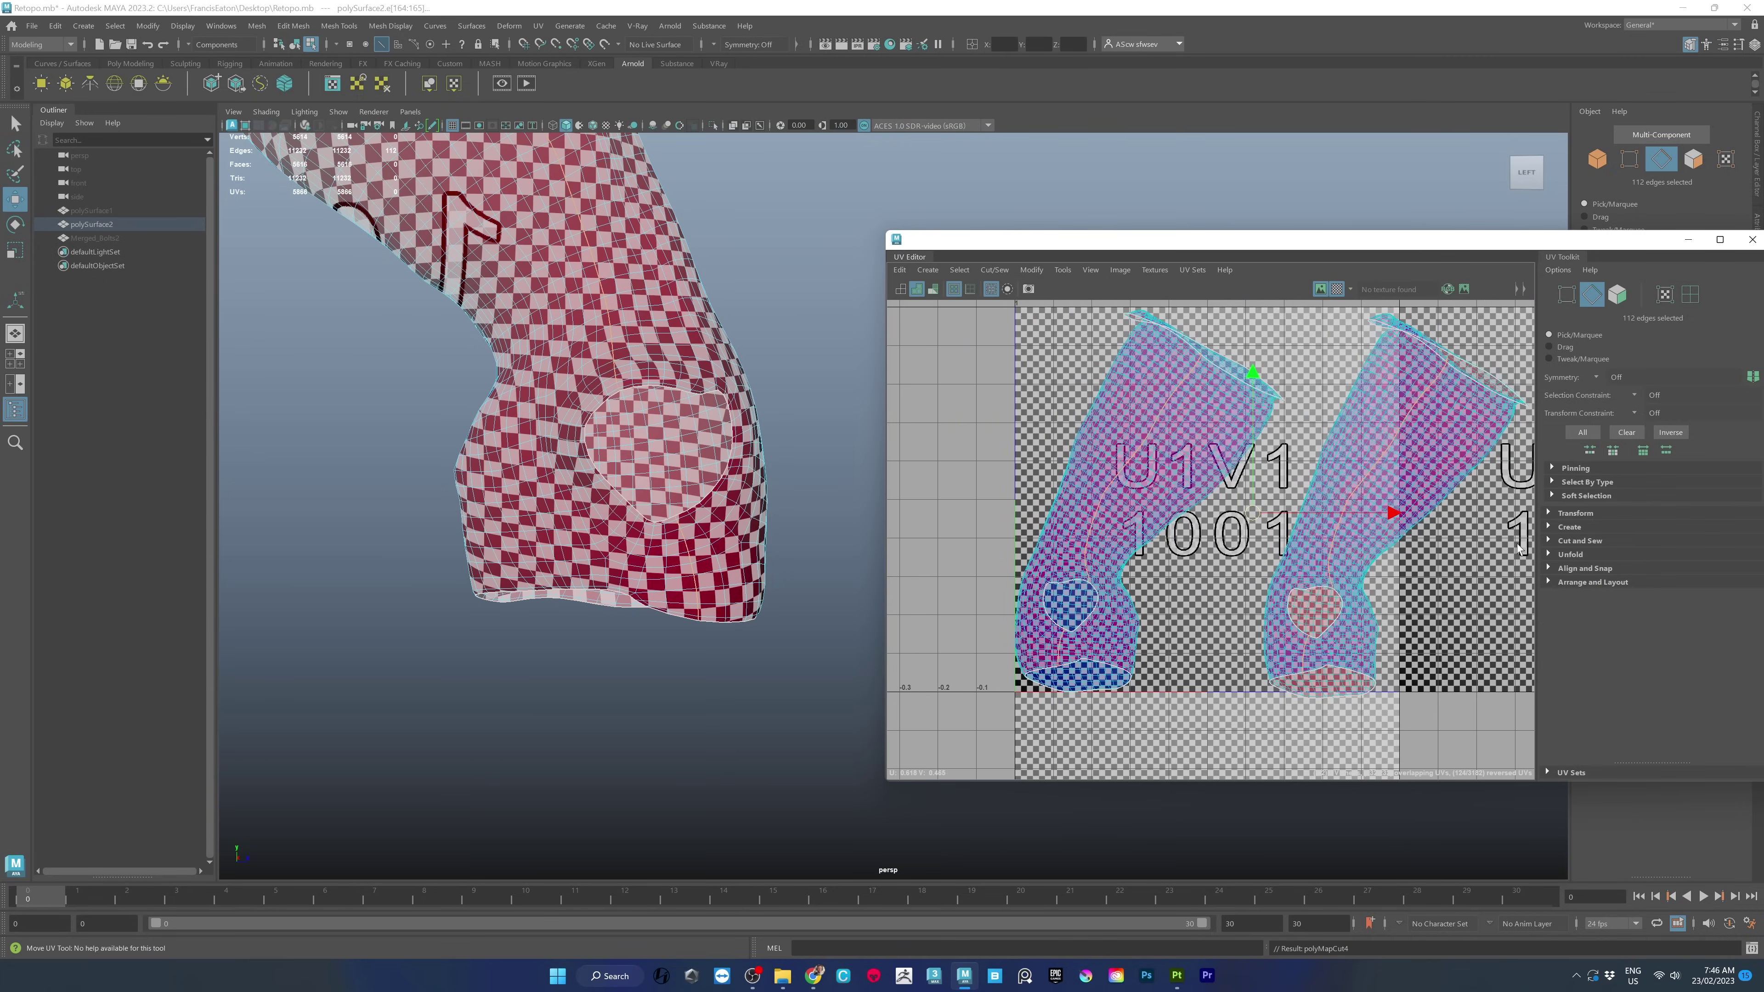
# Select the outer wall's UV shell and unfold it.
pyautogui.scroll(-3, 1231, 528)
pyautogui.rightClick(1206, 463)
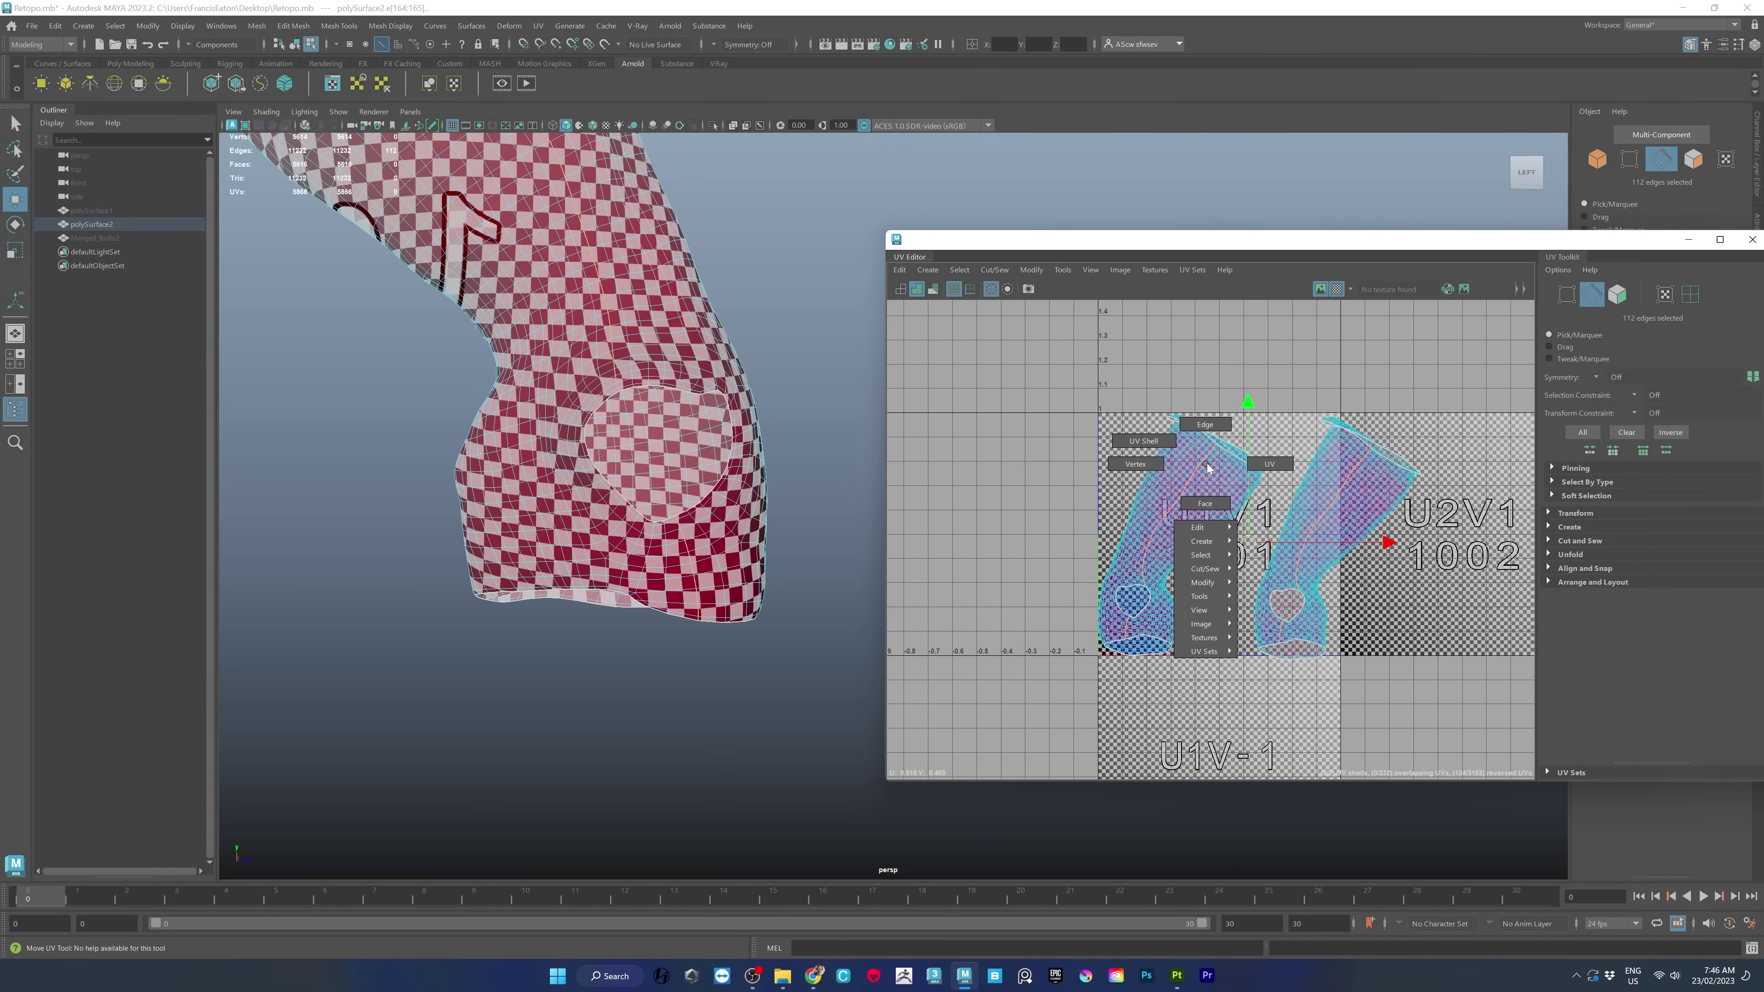
pyautogui.click(1269, 463)
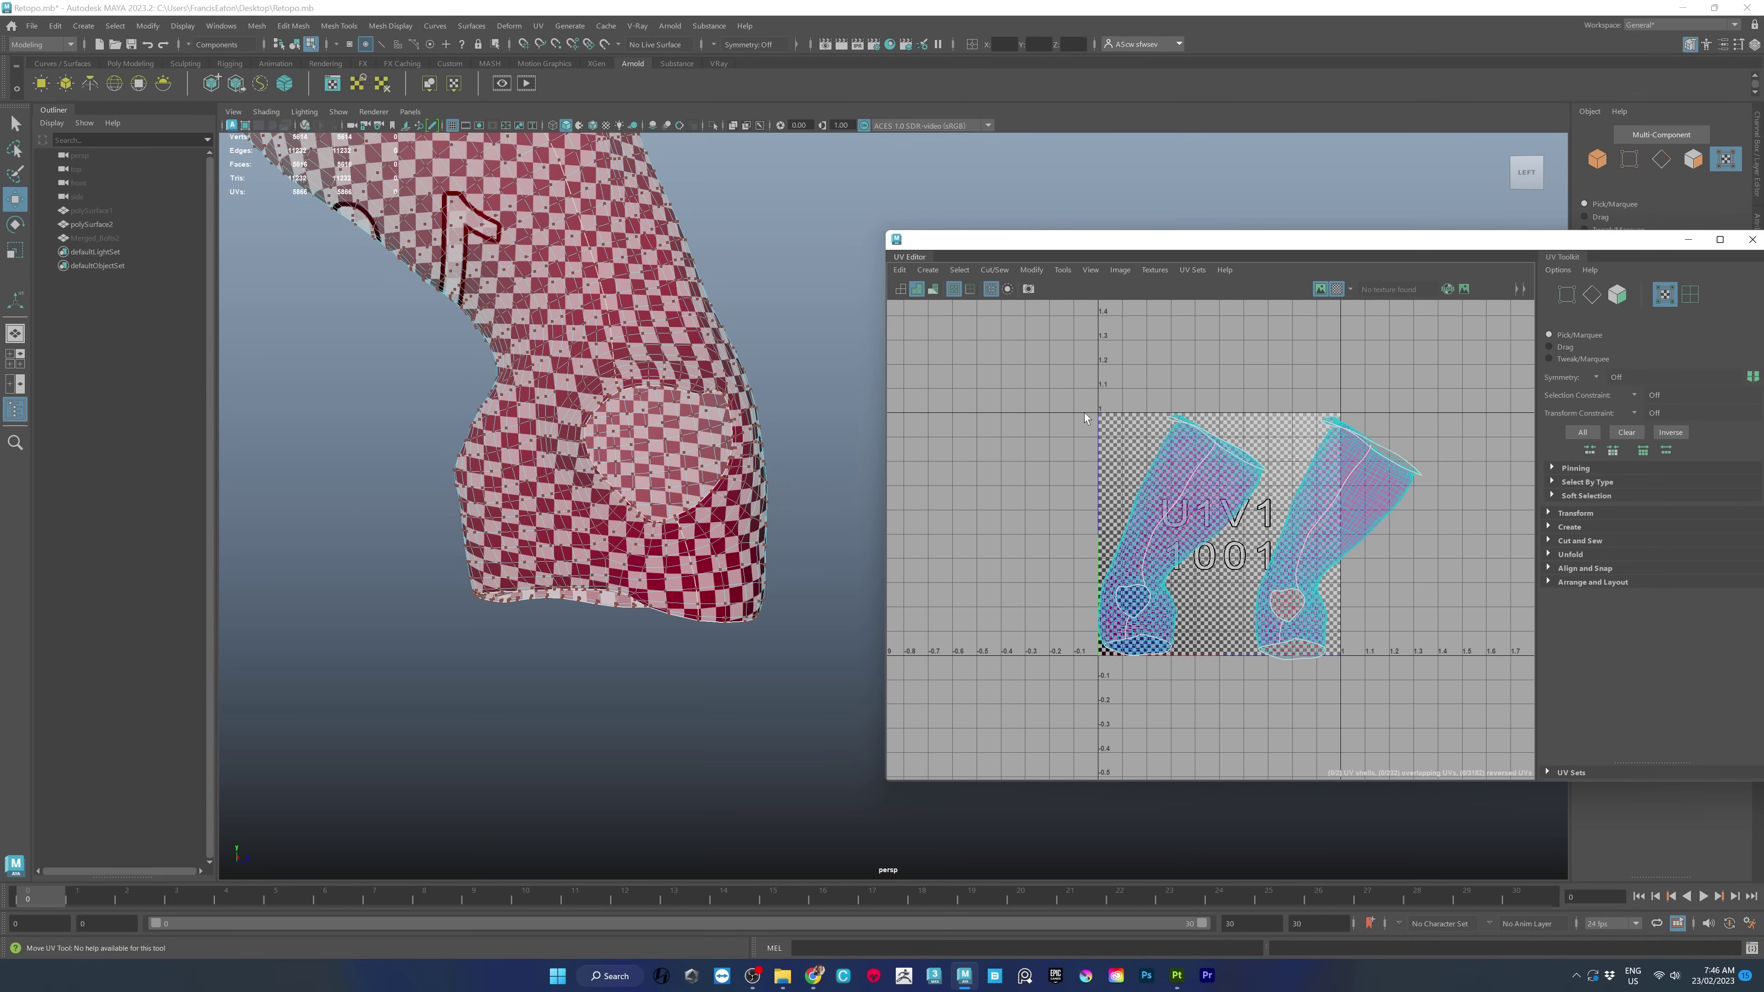
pyautogui.moveTo(1194, 686); pyautogui.dragTo(1238, 689)
pyautogui.keyDown('ctrl'); pyautogui.moveTo(1174, 478); pyautogui.dragTo(1230, 498, button='right'); pyautogui.keyUp('ctrl')
pyautogui.moveTo(1182, 536); pyautogui.dragTo(1193, 533)
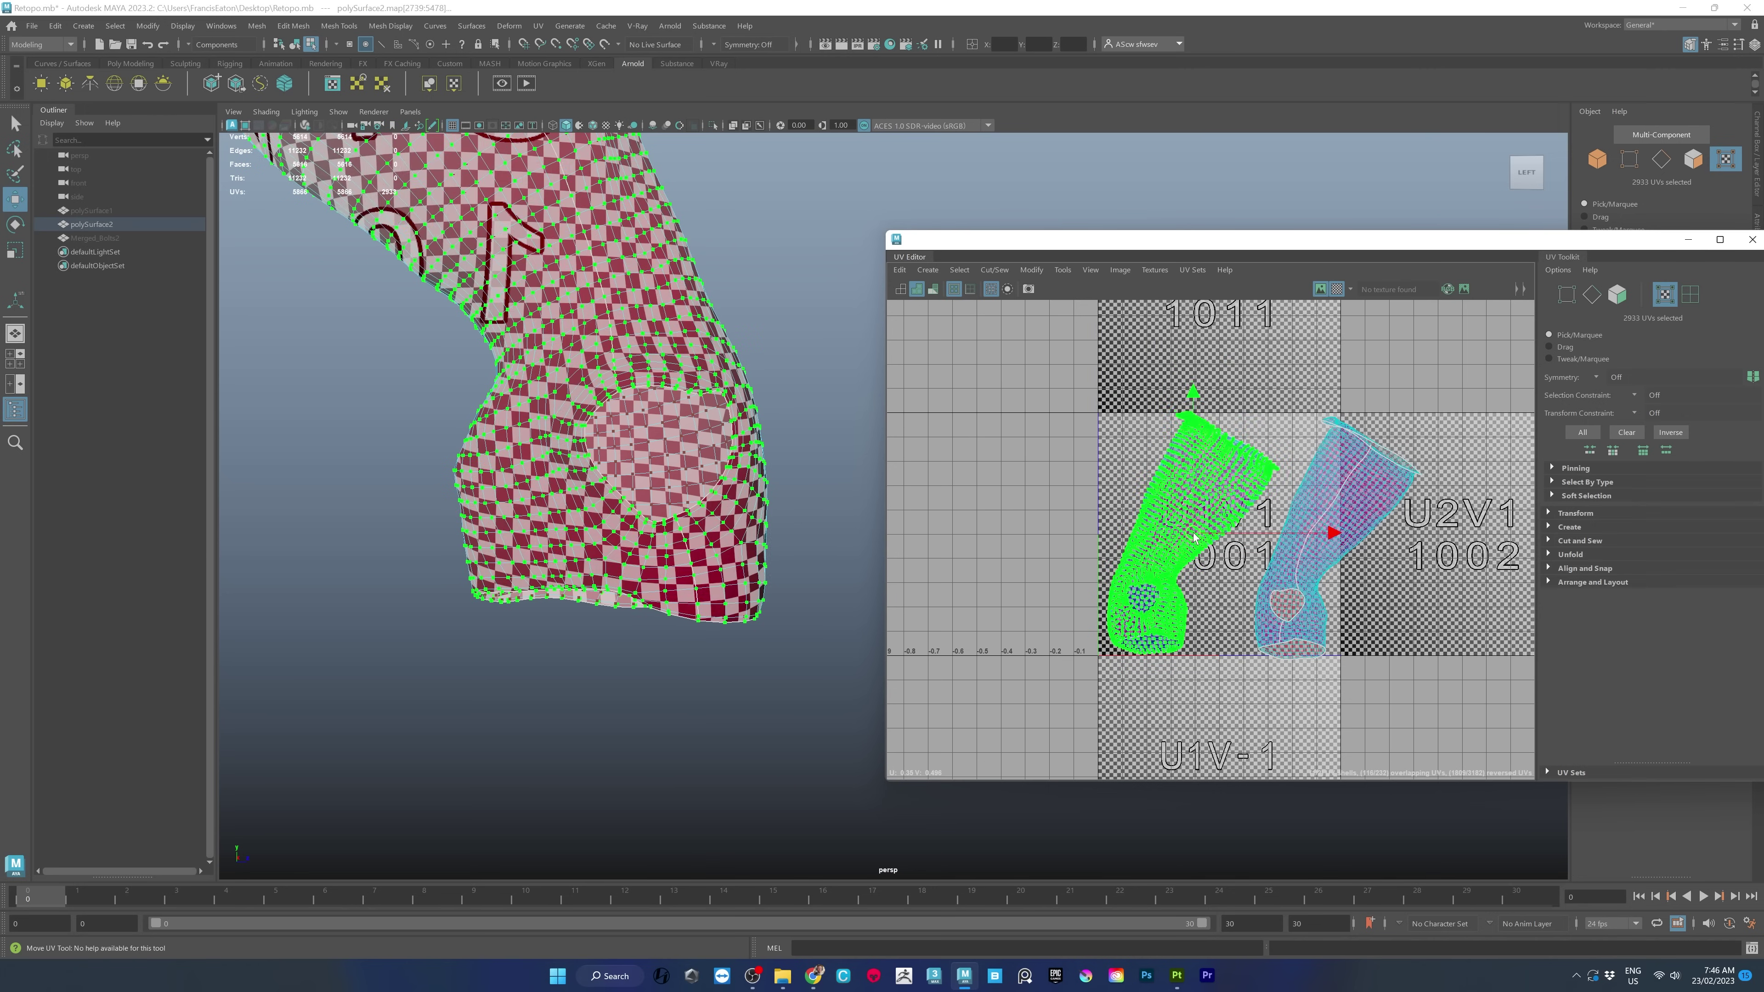
pyautogui.click(1549, 554)
pyautogui.click(1571, 588)
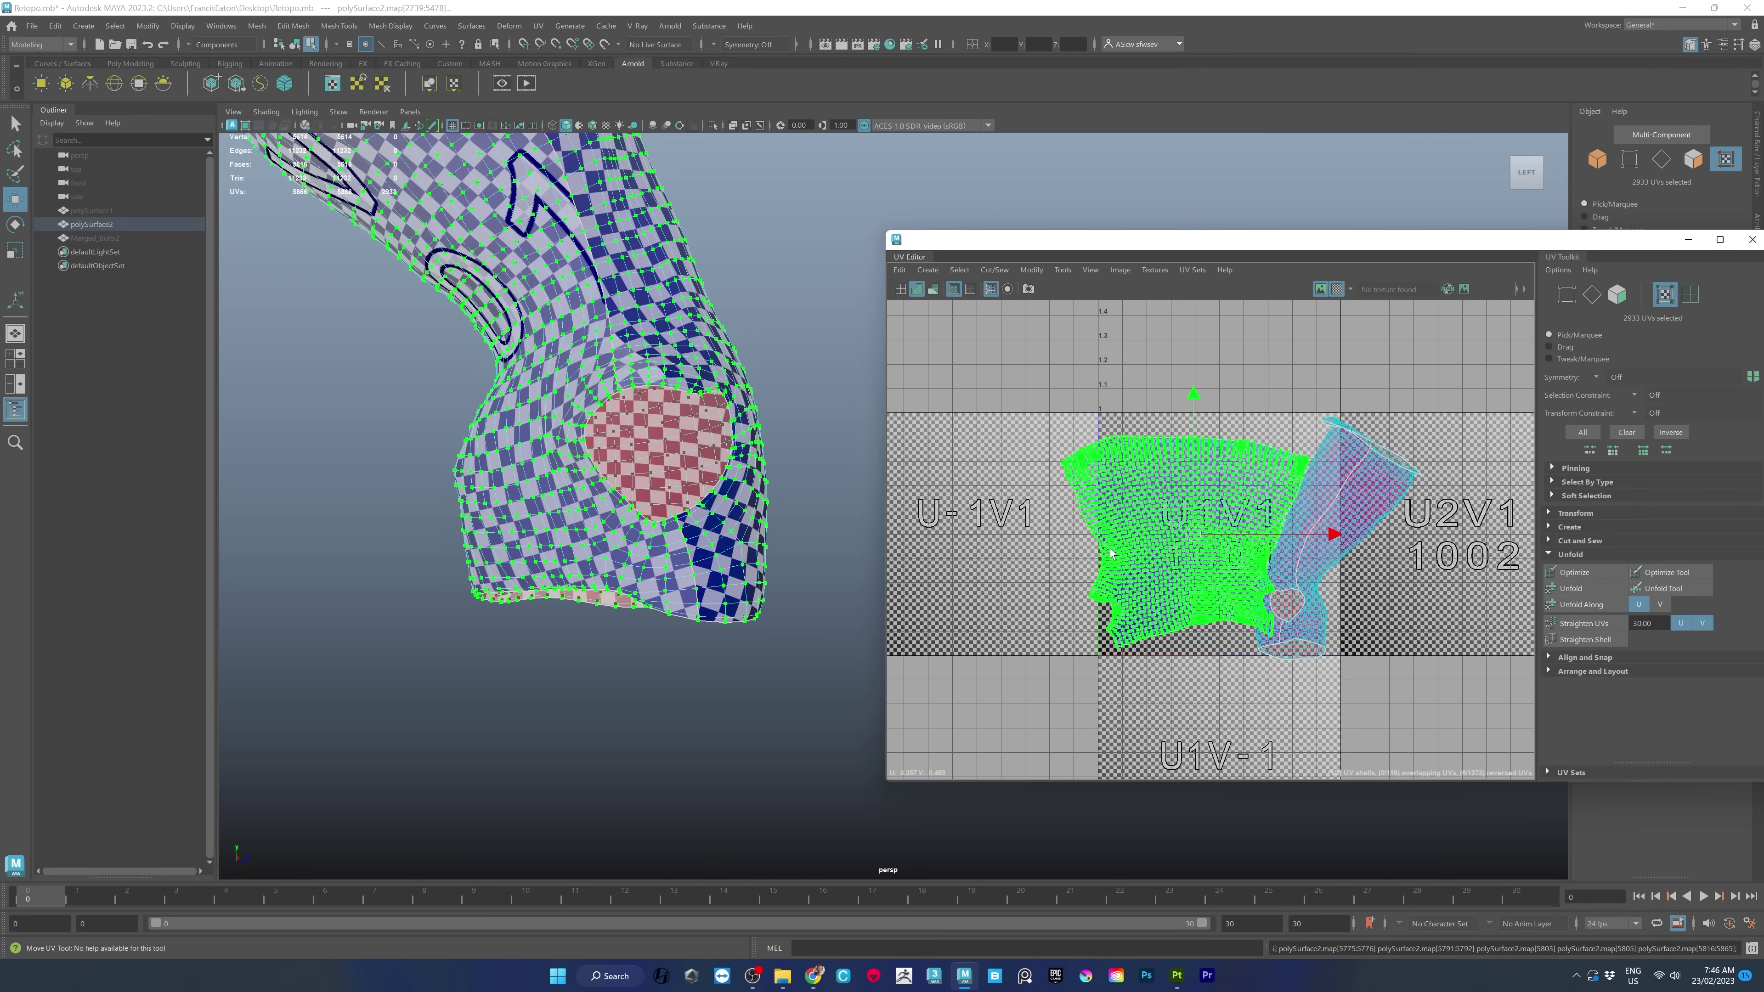
# Move the unfolded outer shell aside and unfold the inner wall's UV shell.
pyautogui.moveTo(1193, 535); pyautogui.dragTo(1097, 513)
pyautogui.moveTo(1286, 423); pyautogui.dragTo(1368, 501)
pyautogui.keyDown('ctrl'); pyautogui.moveTo(1357, 489); pyautogui.dragTo(1424, 509, button='right'); pyautogui.keyUp('ctrl')
pyautogui.click(1606, 590)
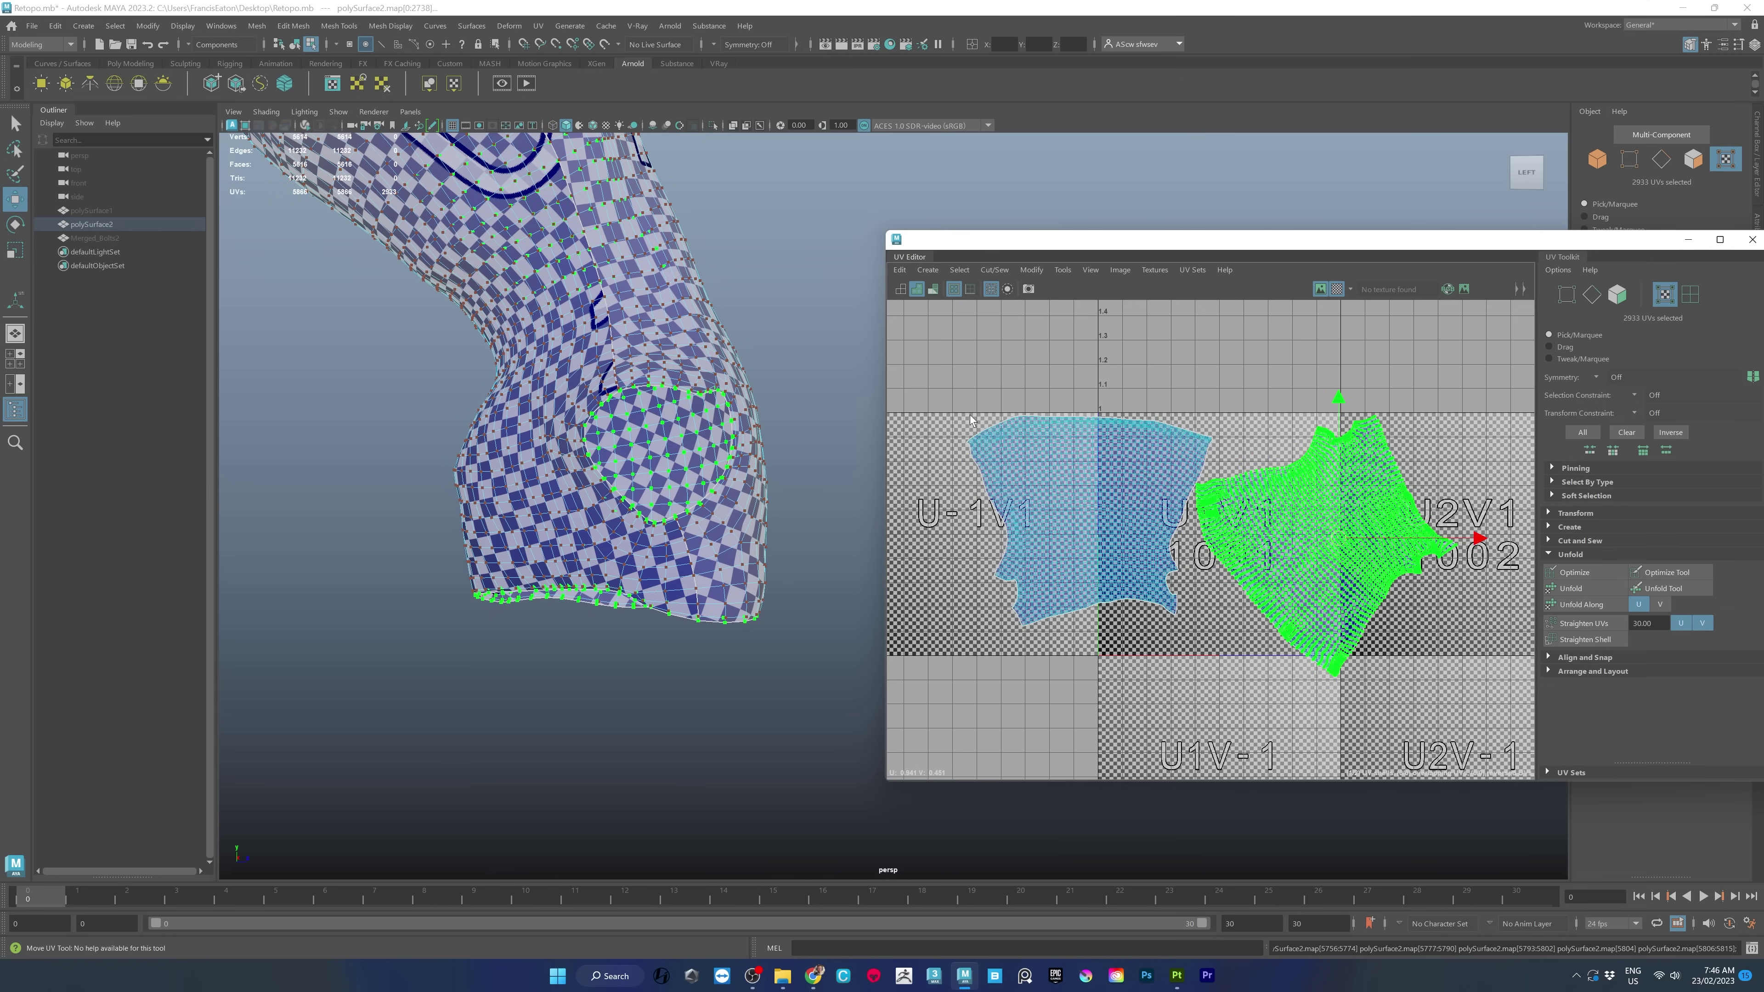
# Separate the two unfolded UV shells and scale them to fit within the first UV tile.
pyautogui.keyDown('alt'); pyautogui.moveTo(1378, 571); pyautogui.dragTo(1382, 544, button='right'); pyautogui.keyUp('alt')
pyautogui.moveTo(1442, 476); pyautogui.dragTo(1338, 392)
pyautogui.keyDown('alt'); pyautogui.moveTo(1338, 392); pyautogui.dragTo(1406, 423, button='right'); pyautogui.keyUp('alt')
pyautogui.moveTo(1089, 417); pyautogui.dragTo(1277, 537)
pyautogui.keyDown('ctrl'); pyautogui.moveTo(1259, 508); pyautogui.dragTo(1217, 544, button='right'); pyautogui.keyUp('ctrl')
pyautogui.press('r')
pyautogui.moveTo(1181, 561); pyautogui.dragTo(1223, 508)
pyautogui.press('w')
pyautogui.press('e')
pyautogui.press('r')
pyautogui.press('w')
# Move the second UV shell diagonally below the first so both lie inside tile U1V1 without overlapping.
pyautogui.moveTo(1330, 454); pyautogui.dragTo(1338, 510)
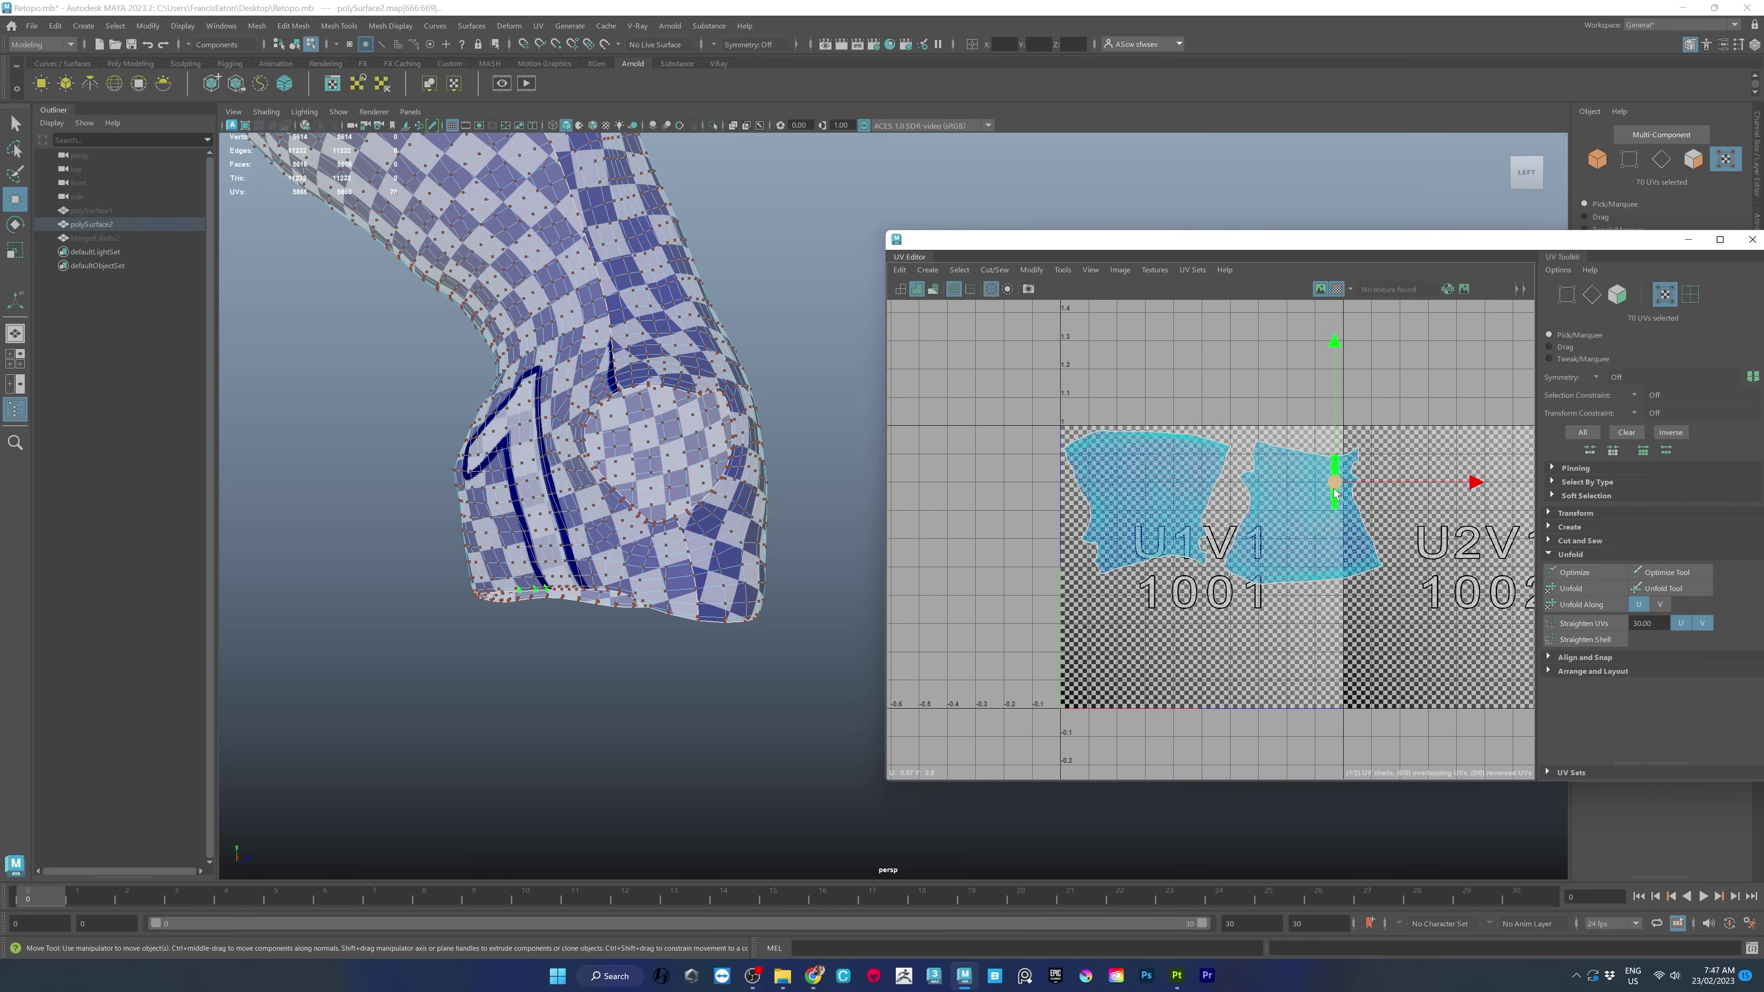
pyautogui.keyDown('ctrl'); pyautogui.moveTo(1334, 493); pyautogui.dragTo(1297, 526, button='right'); pyautogui.keyUp('ctrl')
pyautogui.moveTo(1305, 515); pyautogui.dragTo(1265, 632)
pyautogui.click(1369, 499)
pyautogui.keyDown('alt'); pyautogui.moveTo(1369, 498); pyautogui.dragTo(1386, 520, button='right'); pyautogui.keyUp('alt')
pyautogui.keyDown('alt'); pyautogui.moveTo(1386, 520); pyautogui.dragTo(1322, 471, button='middle'); pyautogui.keyUp('alt')
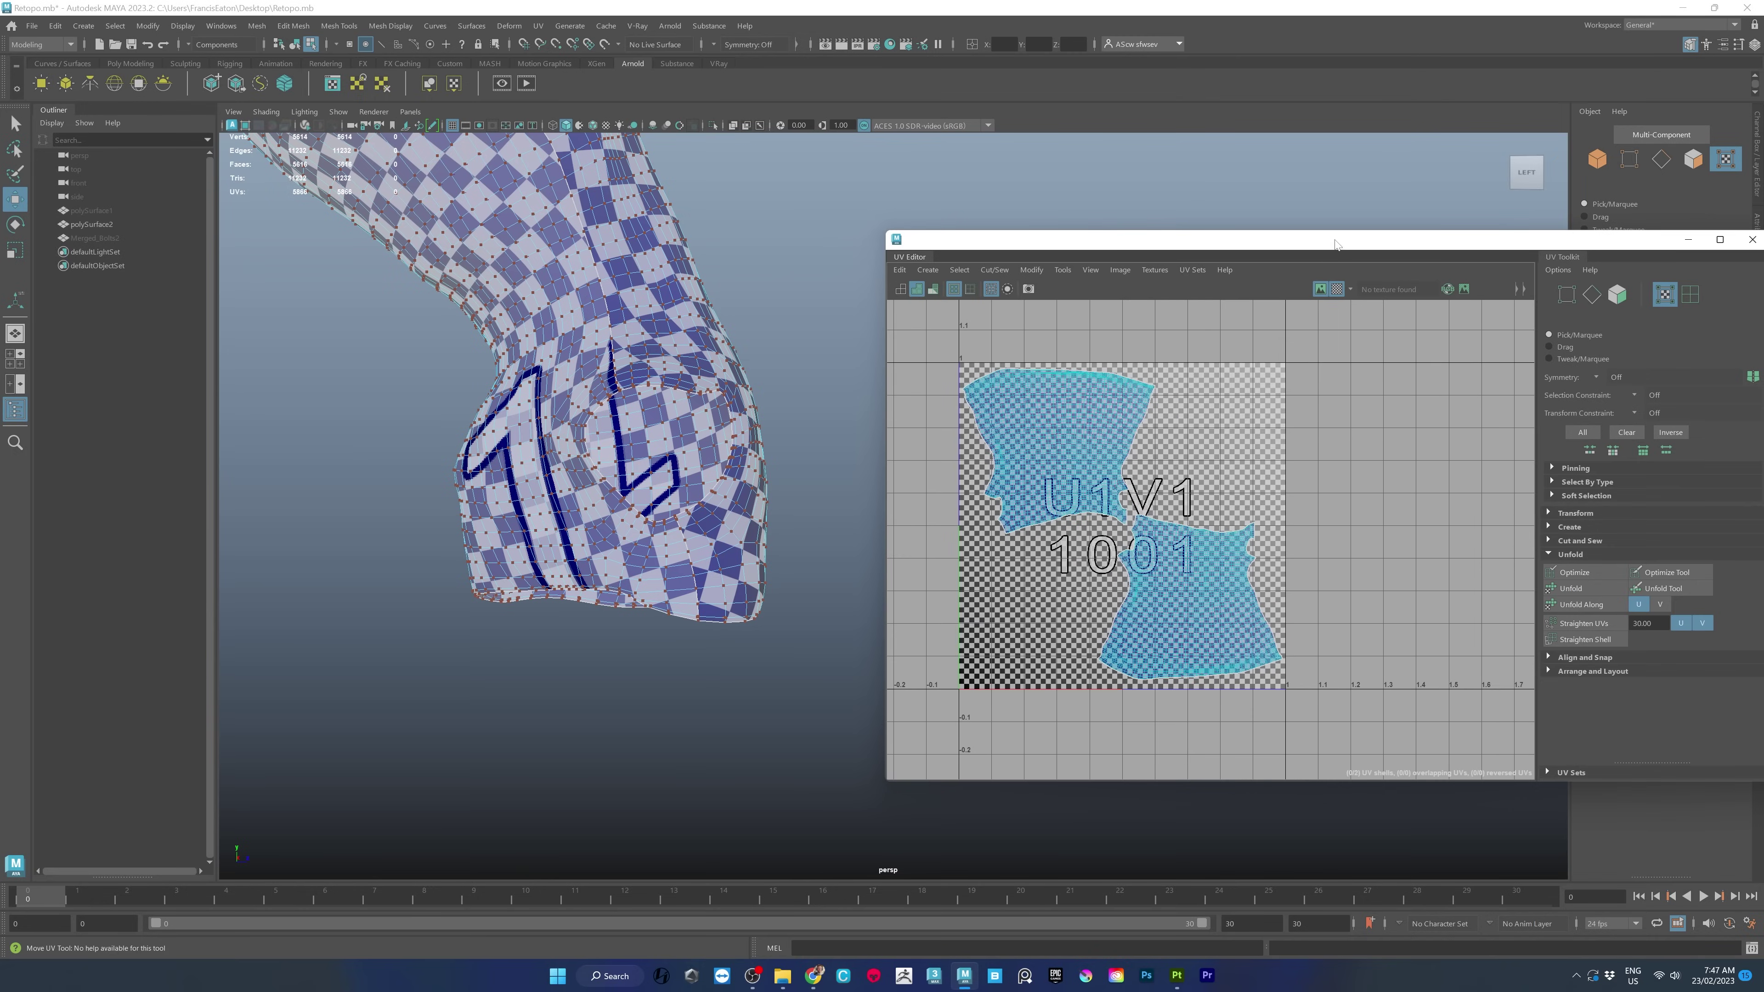
pyautogui.moveTo(1335, 243); pyautogui.dragTo(1284, 231)
pyautogui.keyDown('alt'); pyautogui.moveTo(604, 479); pyautogui.dragTo(627, 506); pyautogui.keyUp('alt')
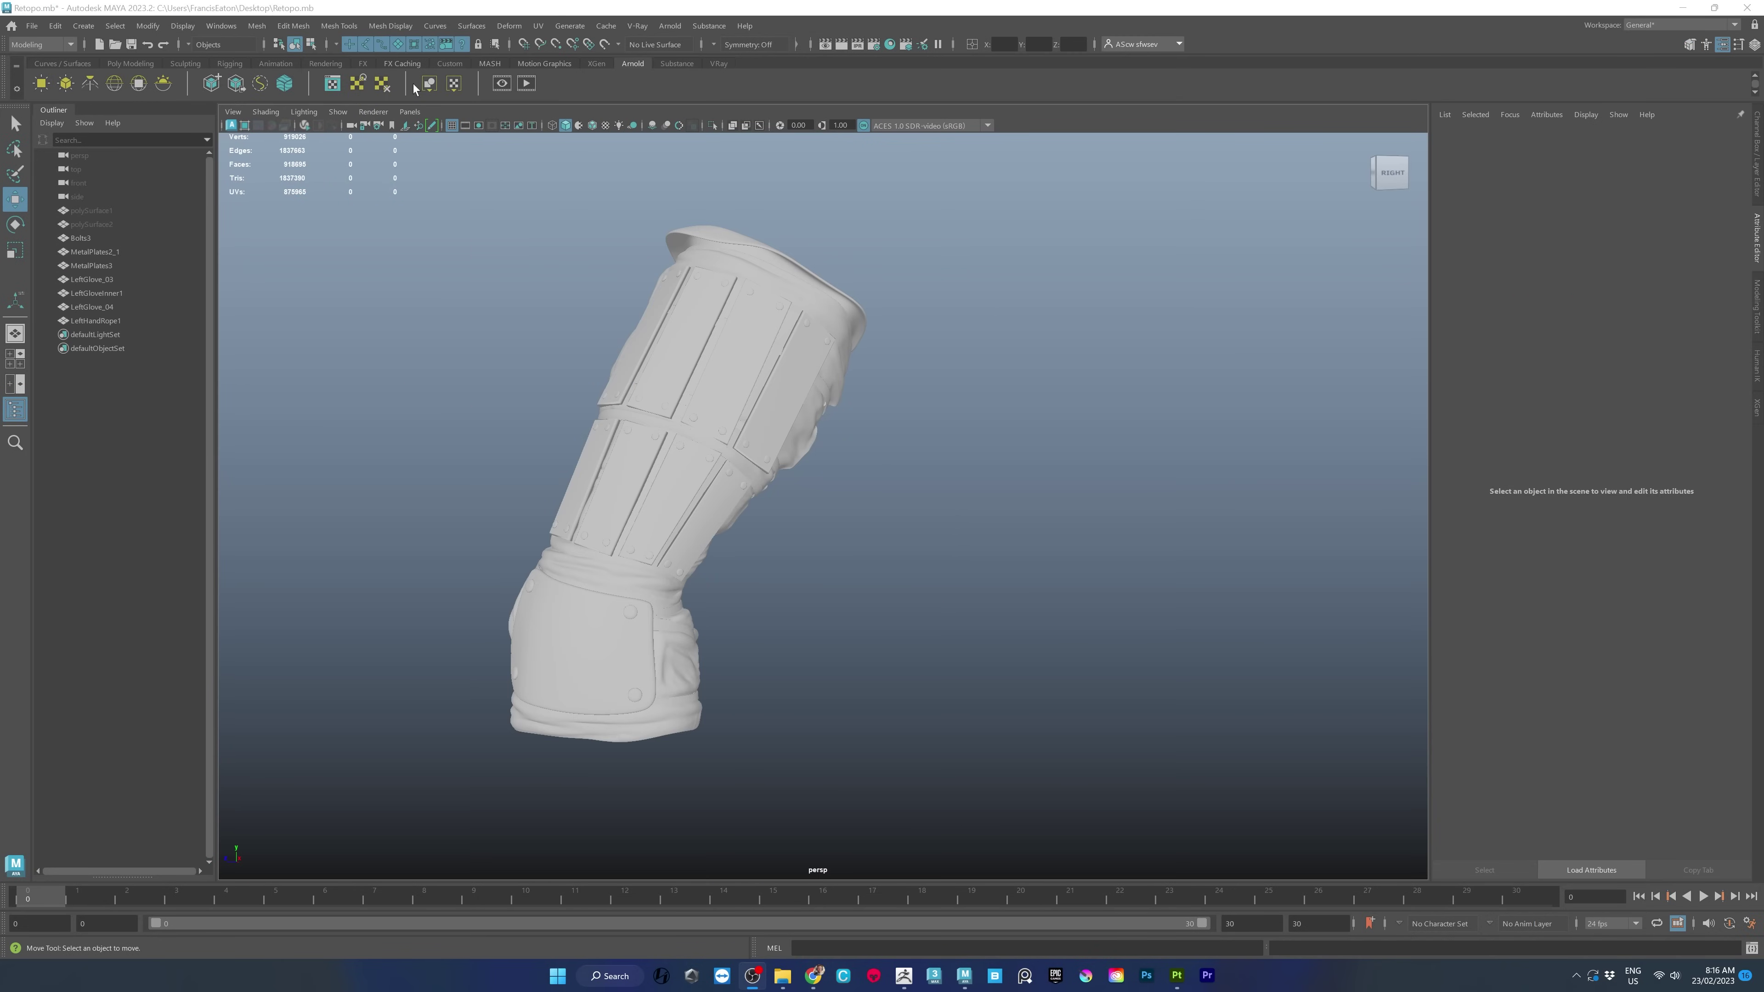
# Open the Apply Color options and apply a pinkish-red vertex colour to the long forearm plates, MetalPlates3.
pyautogui.click(398, 29)
pyautogui.click(528, 237)
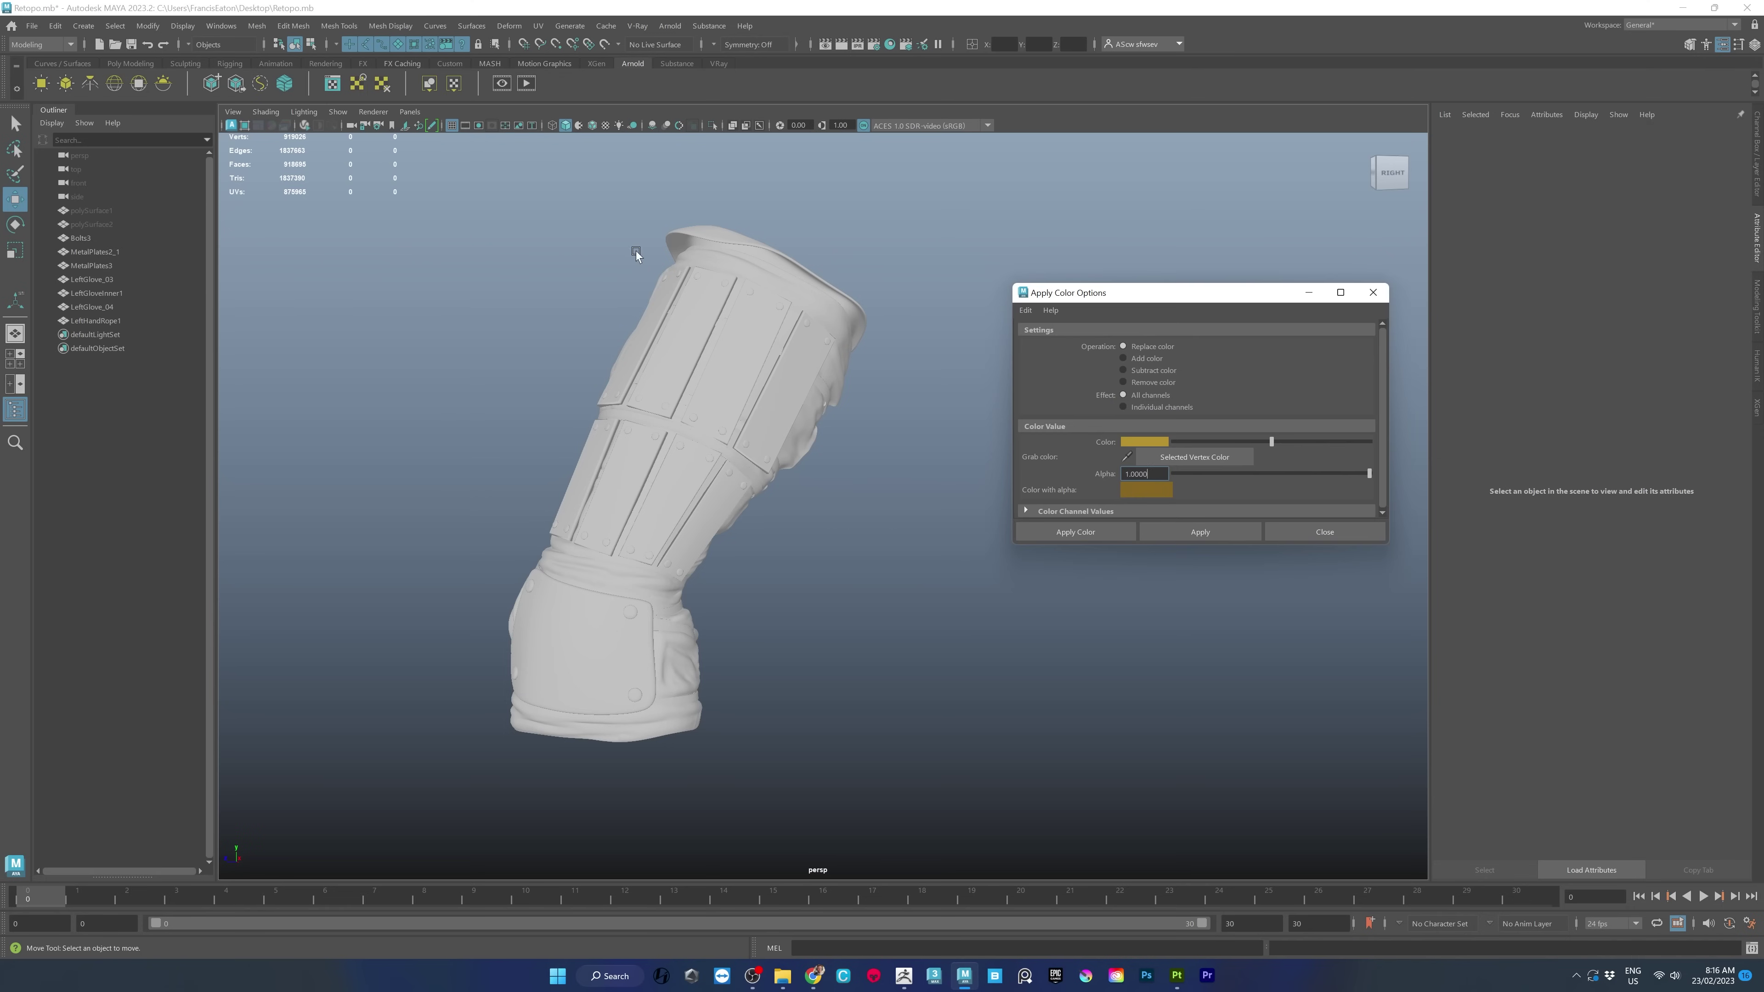
pyautogui.click(1143, 441)
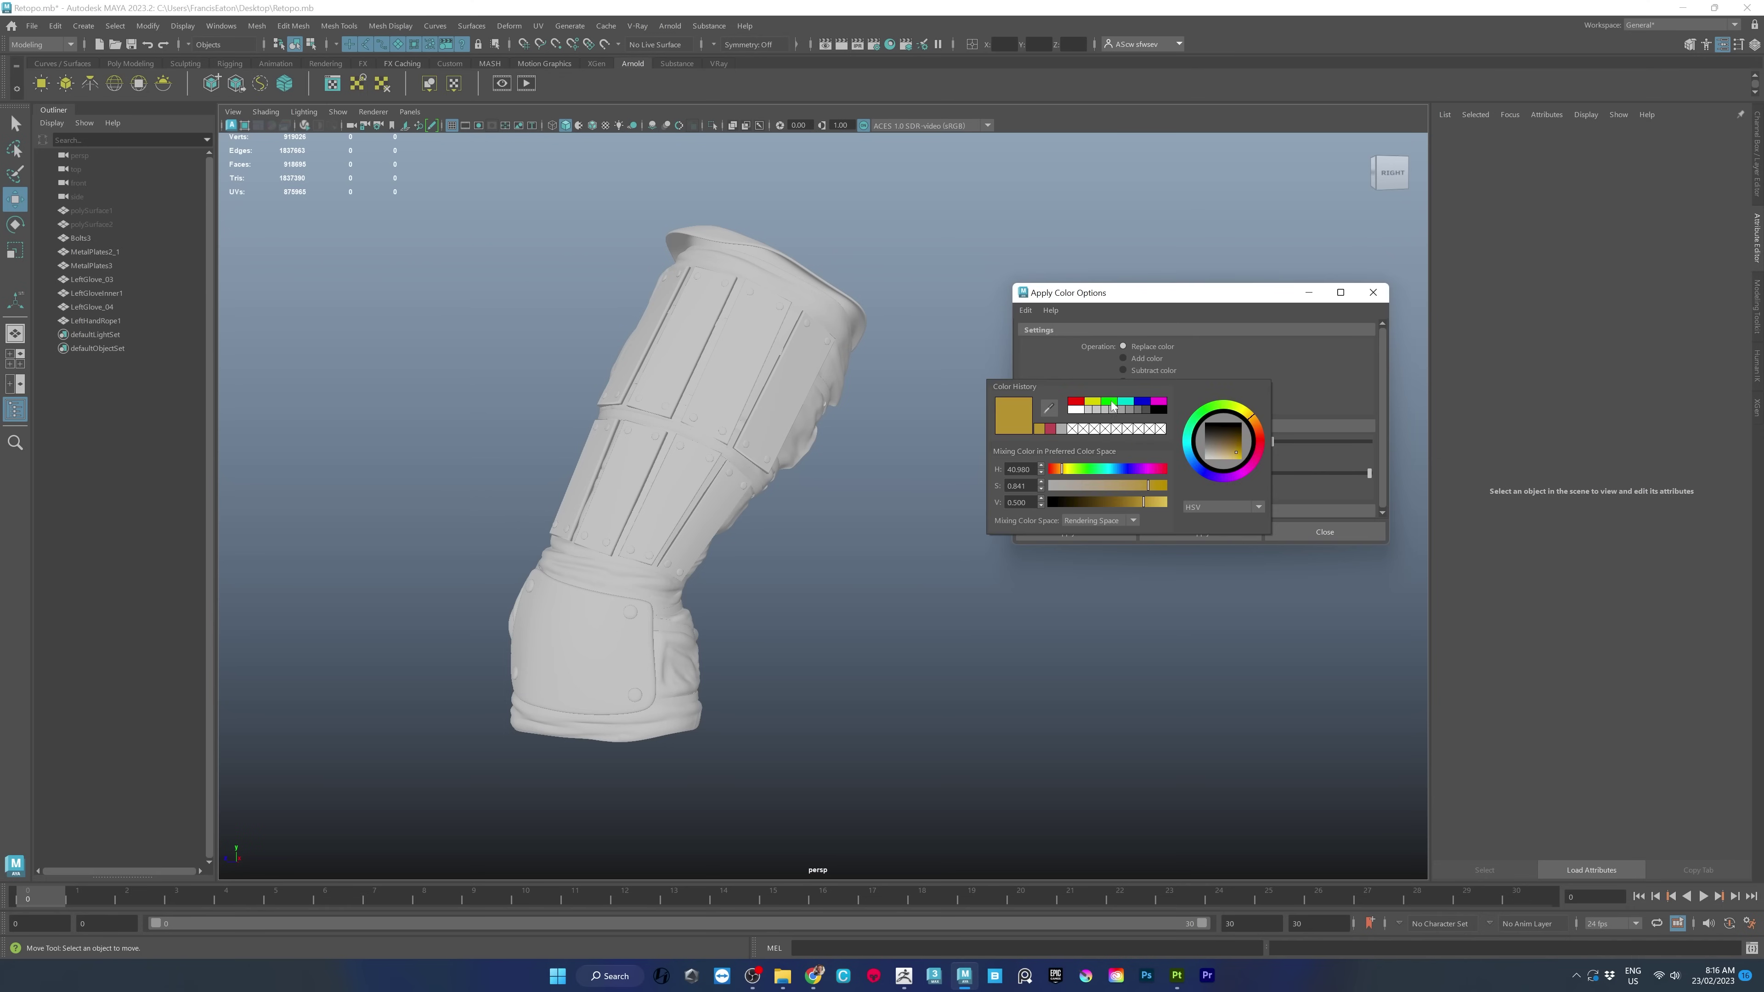
pyautogui.click(1052, 432)
pyautogui.click(687, 356)
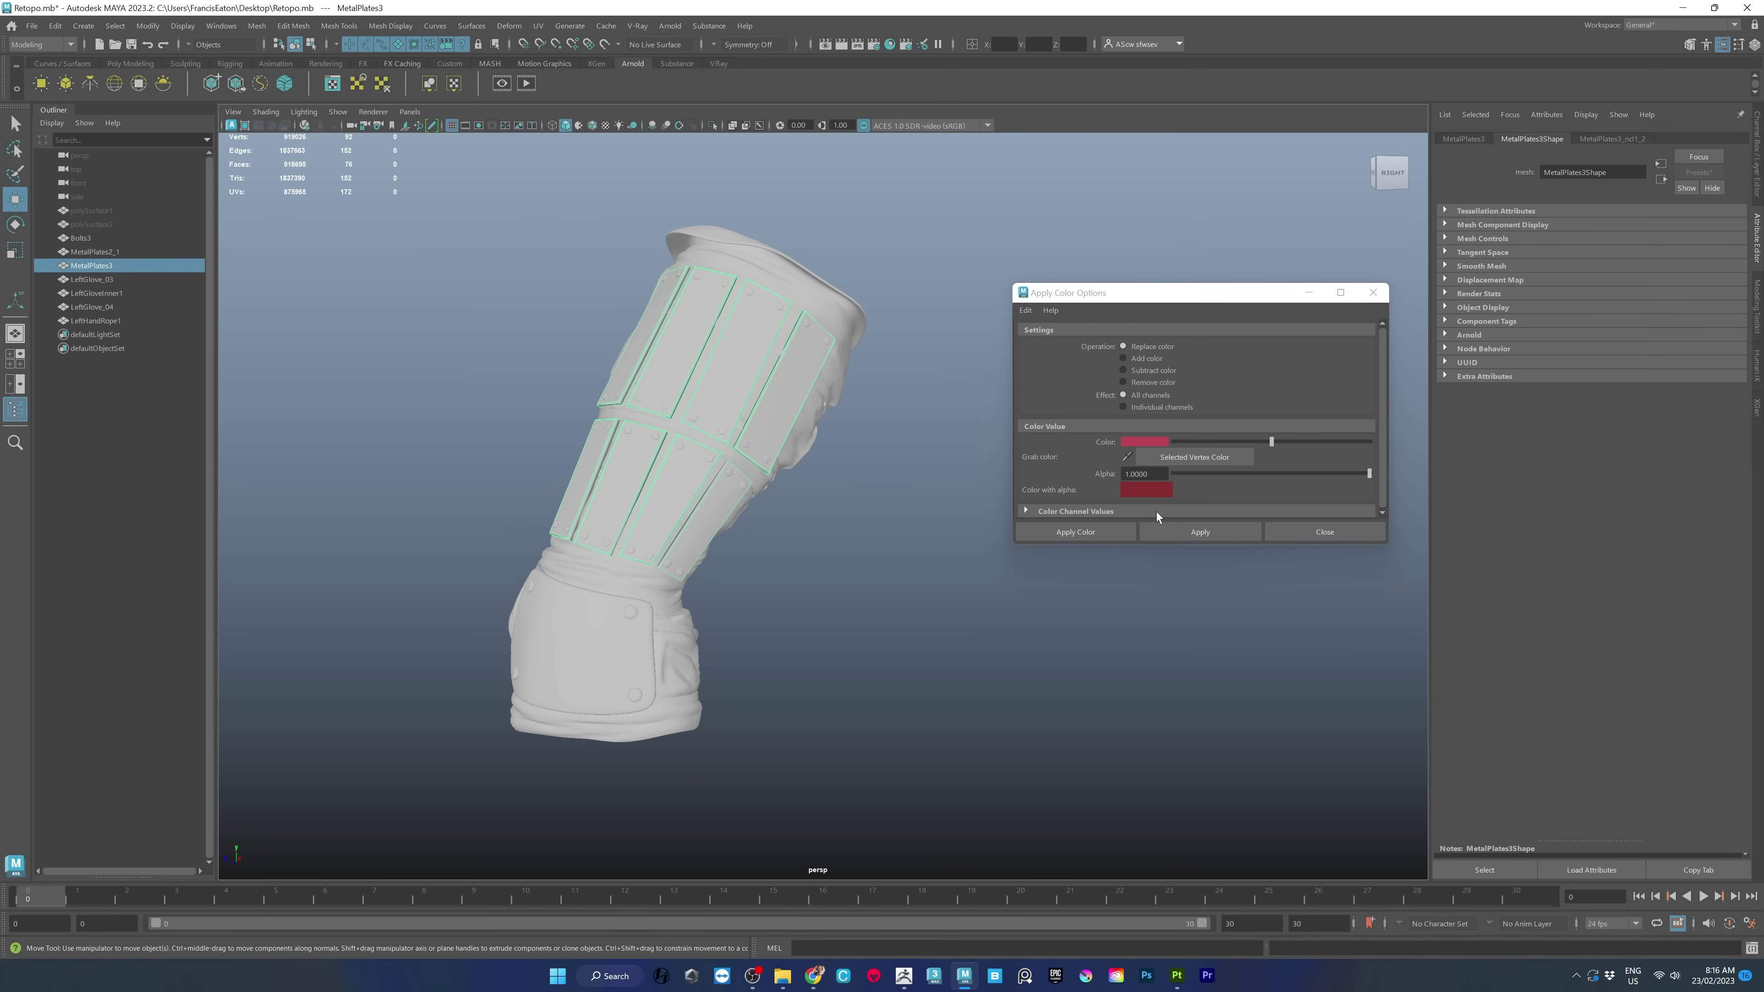
pyautogui.click(1156, 531)
# Apply a gold vertex colour to the glove fabric under the plates and green to the hand plate MetalPlates2_1.
pyautogui.click(648, 590)
pyautogui.click(1144, 441)
pyautogui.click(1054, 414)
pyautogui.click(1200, 531)
pyautogui.click(599, 625)
pyautogui.click(1134, 443)
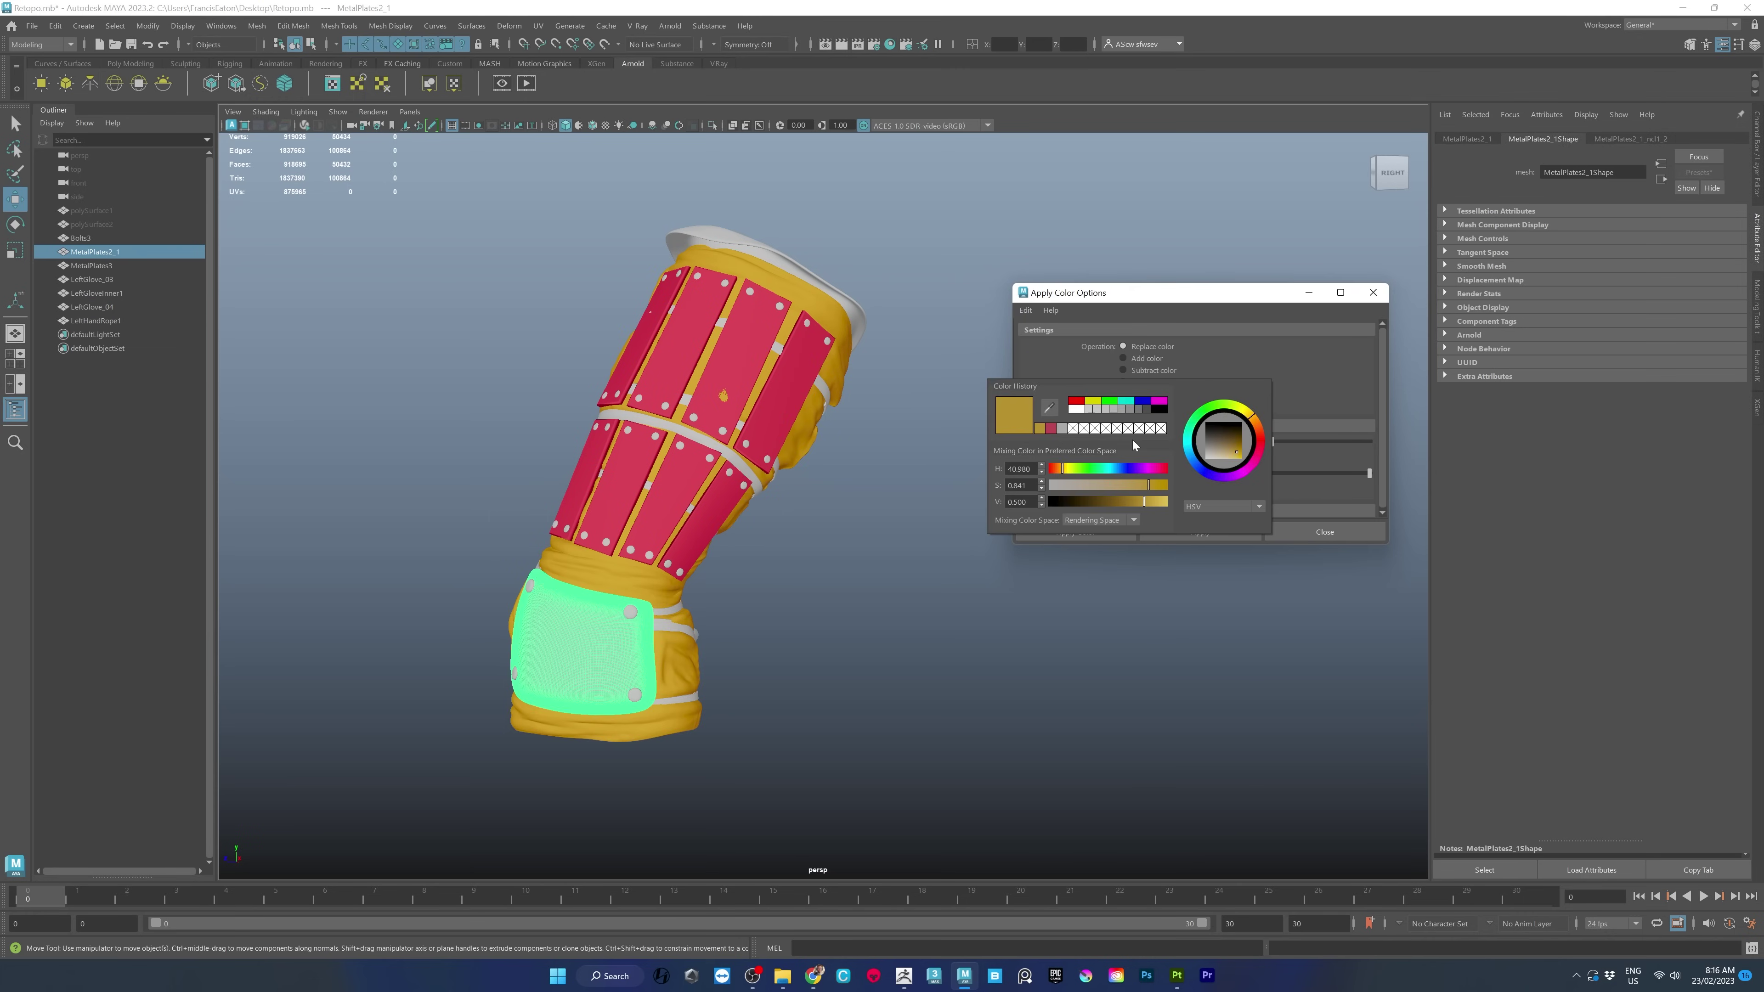
pyautogui.click(1083, 469)
pyautogui.click(1200, 531)
# Apply a teal vertex colour to the rope mesh LeftHandRope1 and magenta to the bolts.
pyautogui.click(680, 632)
pyautogui.click(1130, 443)
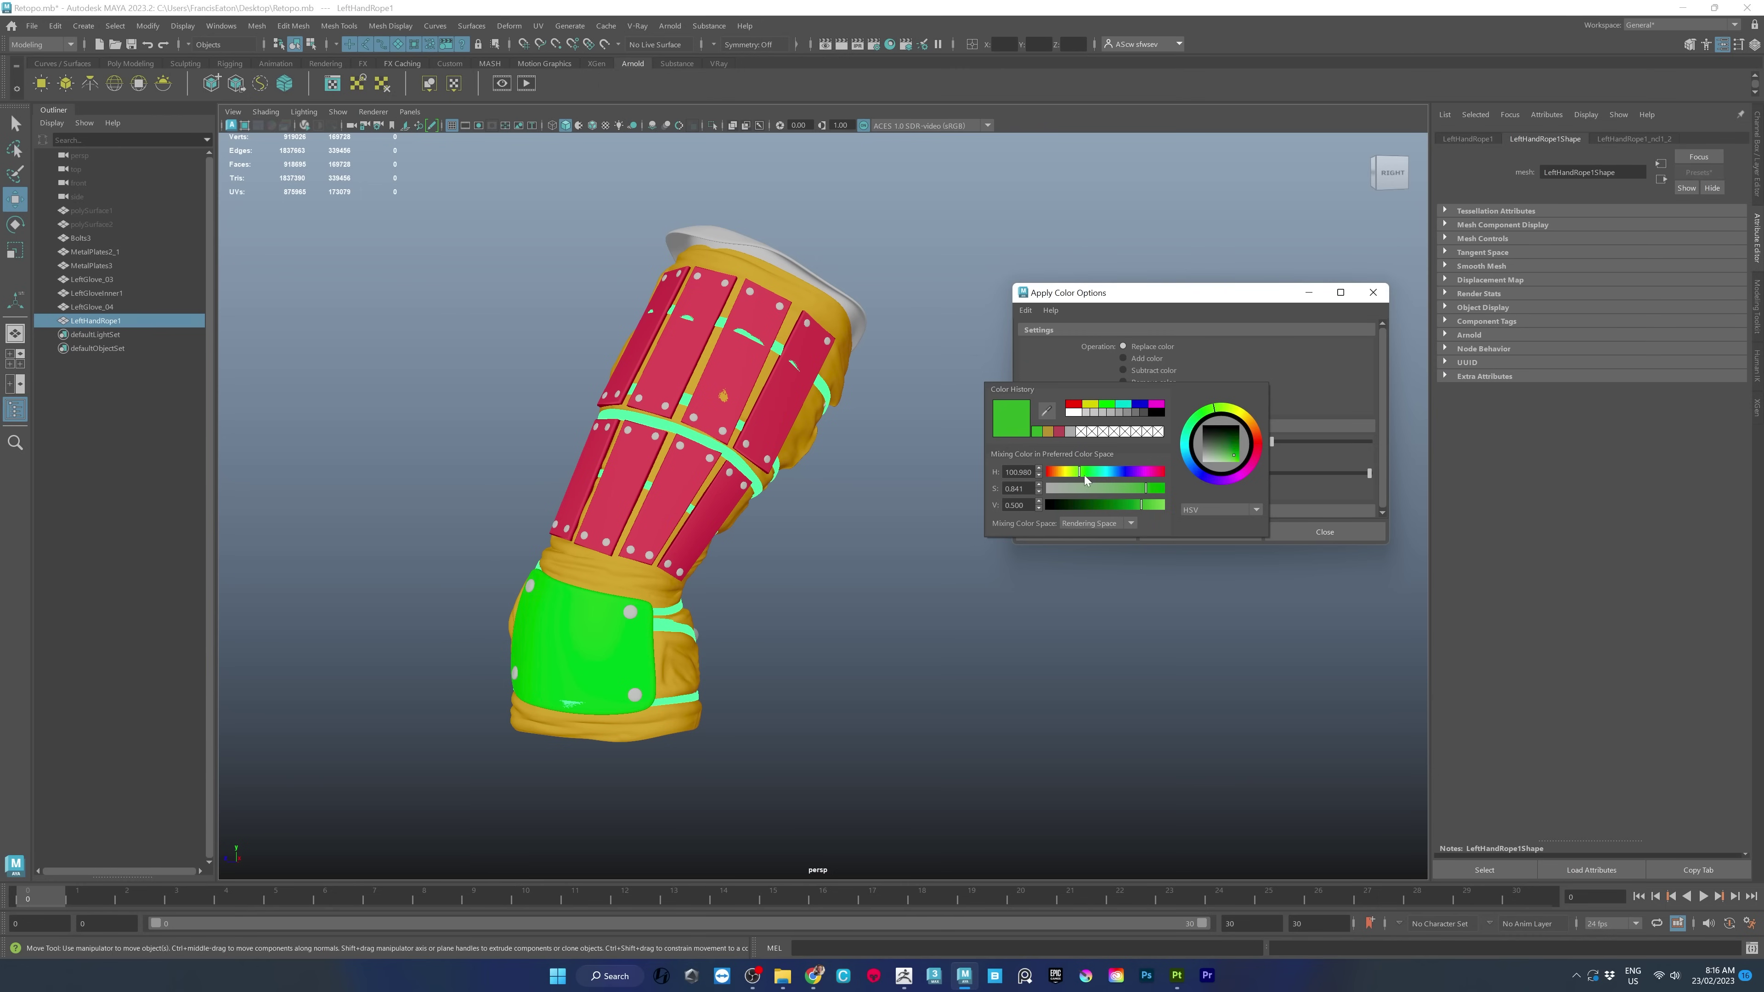
pyautogui.click(1193, 533)
pyautogui.click(628, 611)
pyautogui.click(628, 614)
pyautogui.click(1167, 442)
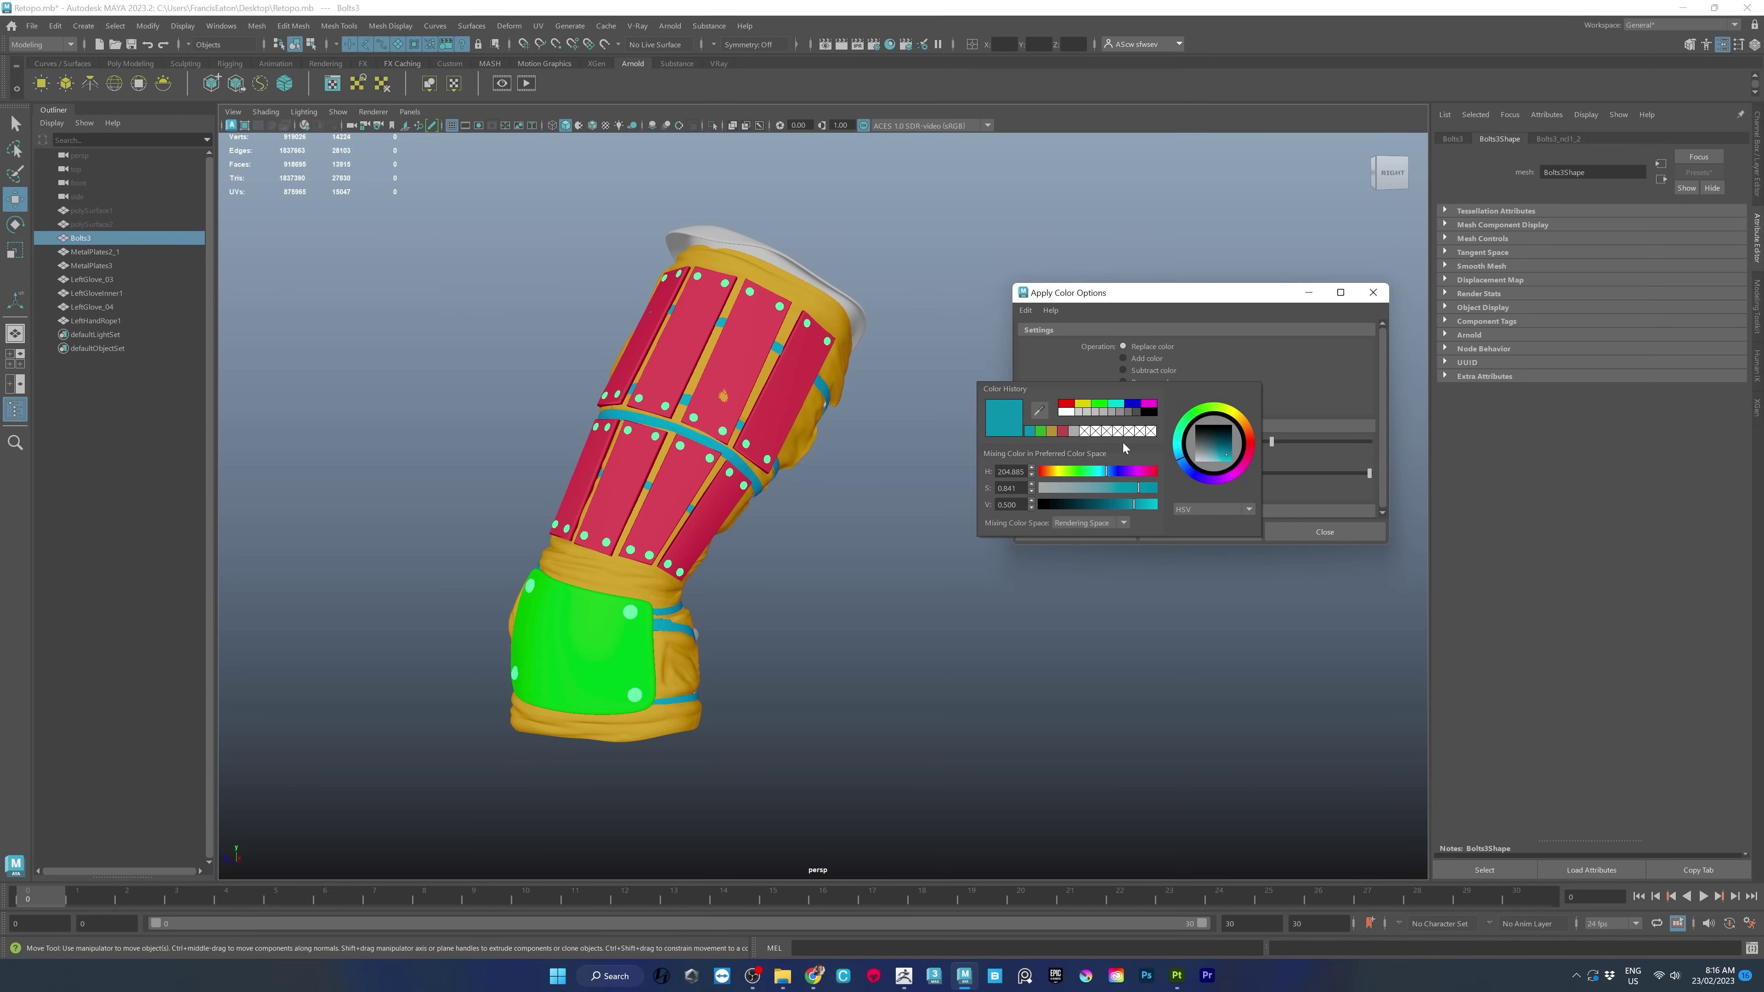
pyautogui.click(1150, 404)
pyautogui.click(1200, 532)
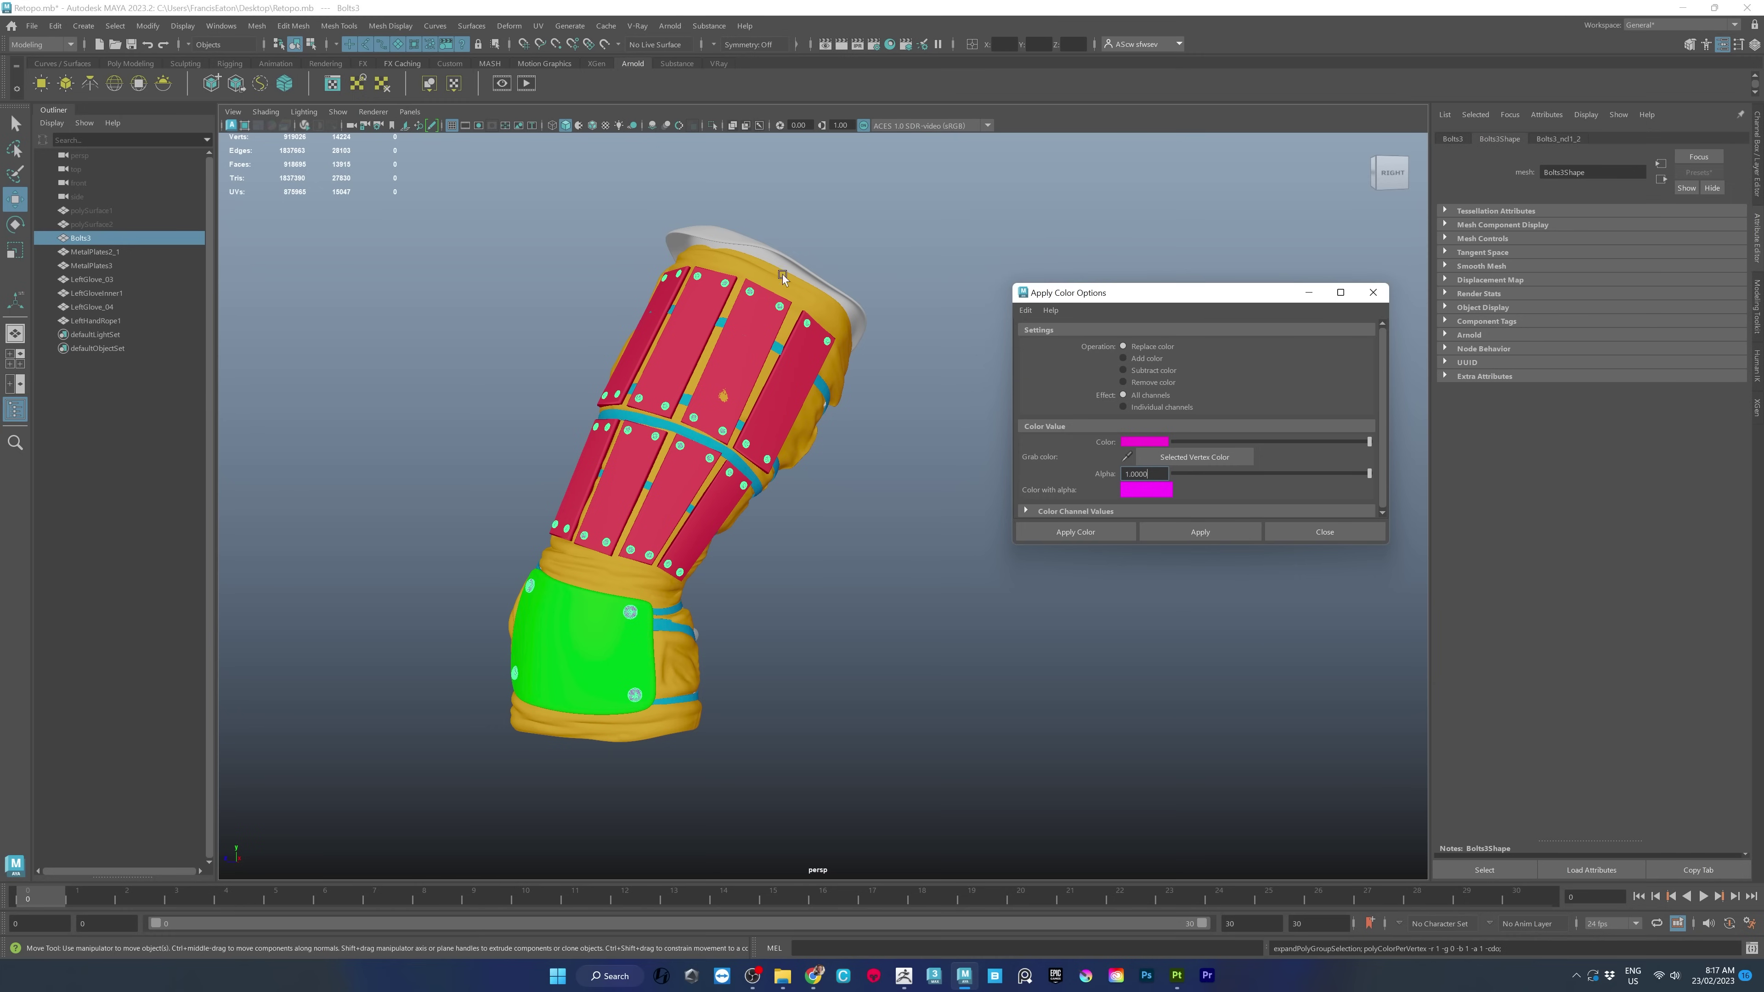
# Apply a yellow vertex colour to the inner glove lining, LeftGloveInner1.
pyautogui.click(781, 274)
pyautogui.click(1149, 442)
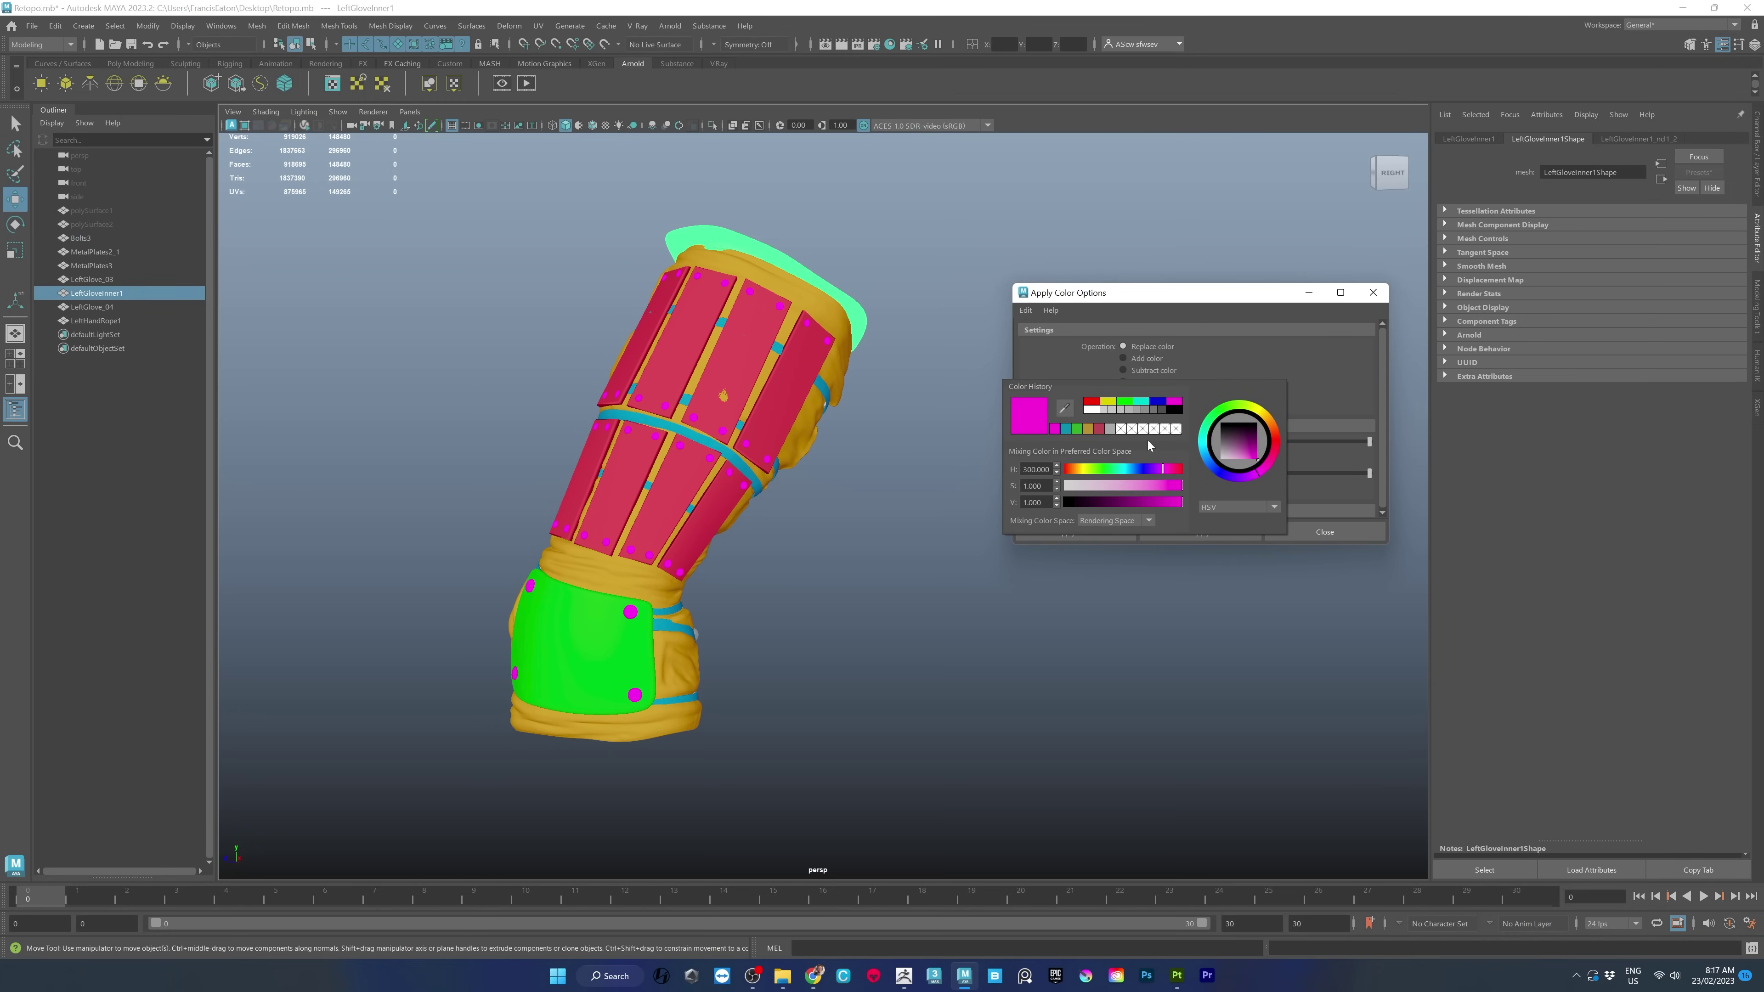
pyautogui.click(1115, 470)
pyautogui.moveTo(1075, 472); pyautogui.dragTo(1088, 471)
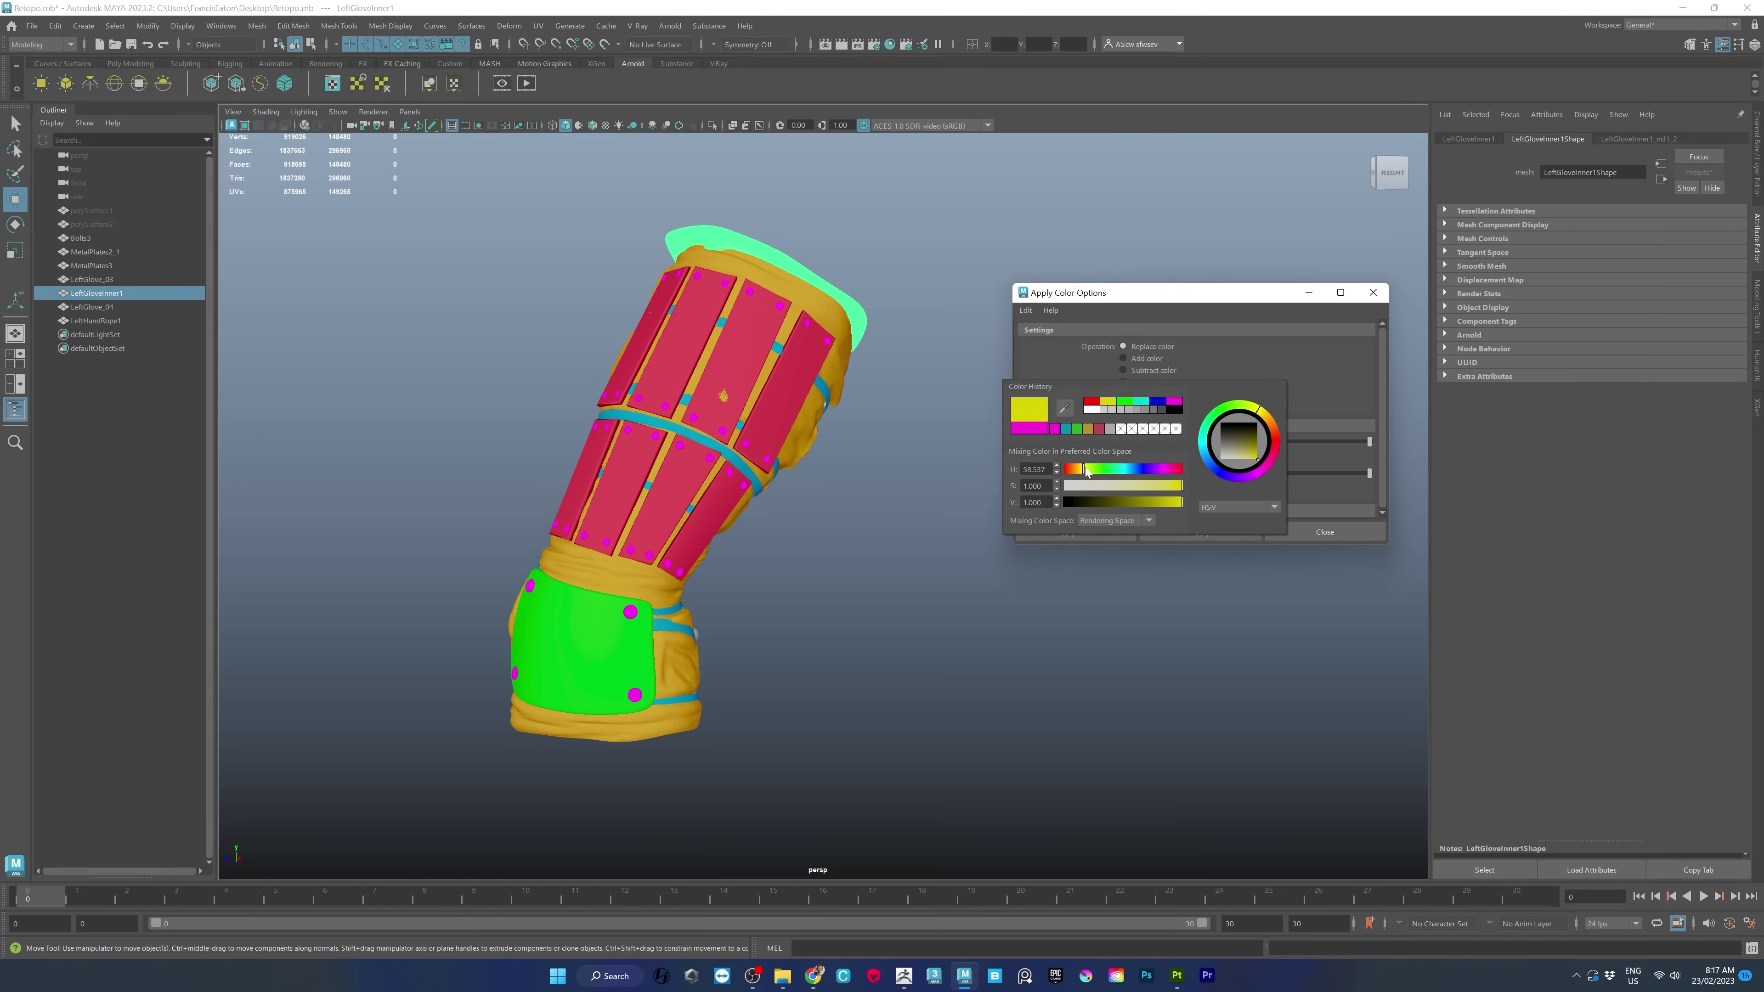
pyautogui.click(1177, 537)
# Apply a dark orange-brown vertex colour to the glove's back part, LeftGlove_03, and close the colour options.
pyautogui.click(877, 556)
pyautogui.scroll(1, 867, 554)
pyautogui.scroll(-6, 866, 555)
pyautogui.keyDown('alt'); pyautogui.moveTo(917, 494); pyautogui.dragTo(798, 500); pyautogui.keyUp('alt')
pyautogui.click(842, 466)
pyautogui.click(1144, 443)
pyautogui.click(1069, 468)
pyautogui.click(1071, 466)
pyautogui.moveTo(1148, 500); pyautogui.dragTo(1148, 506)
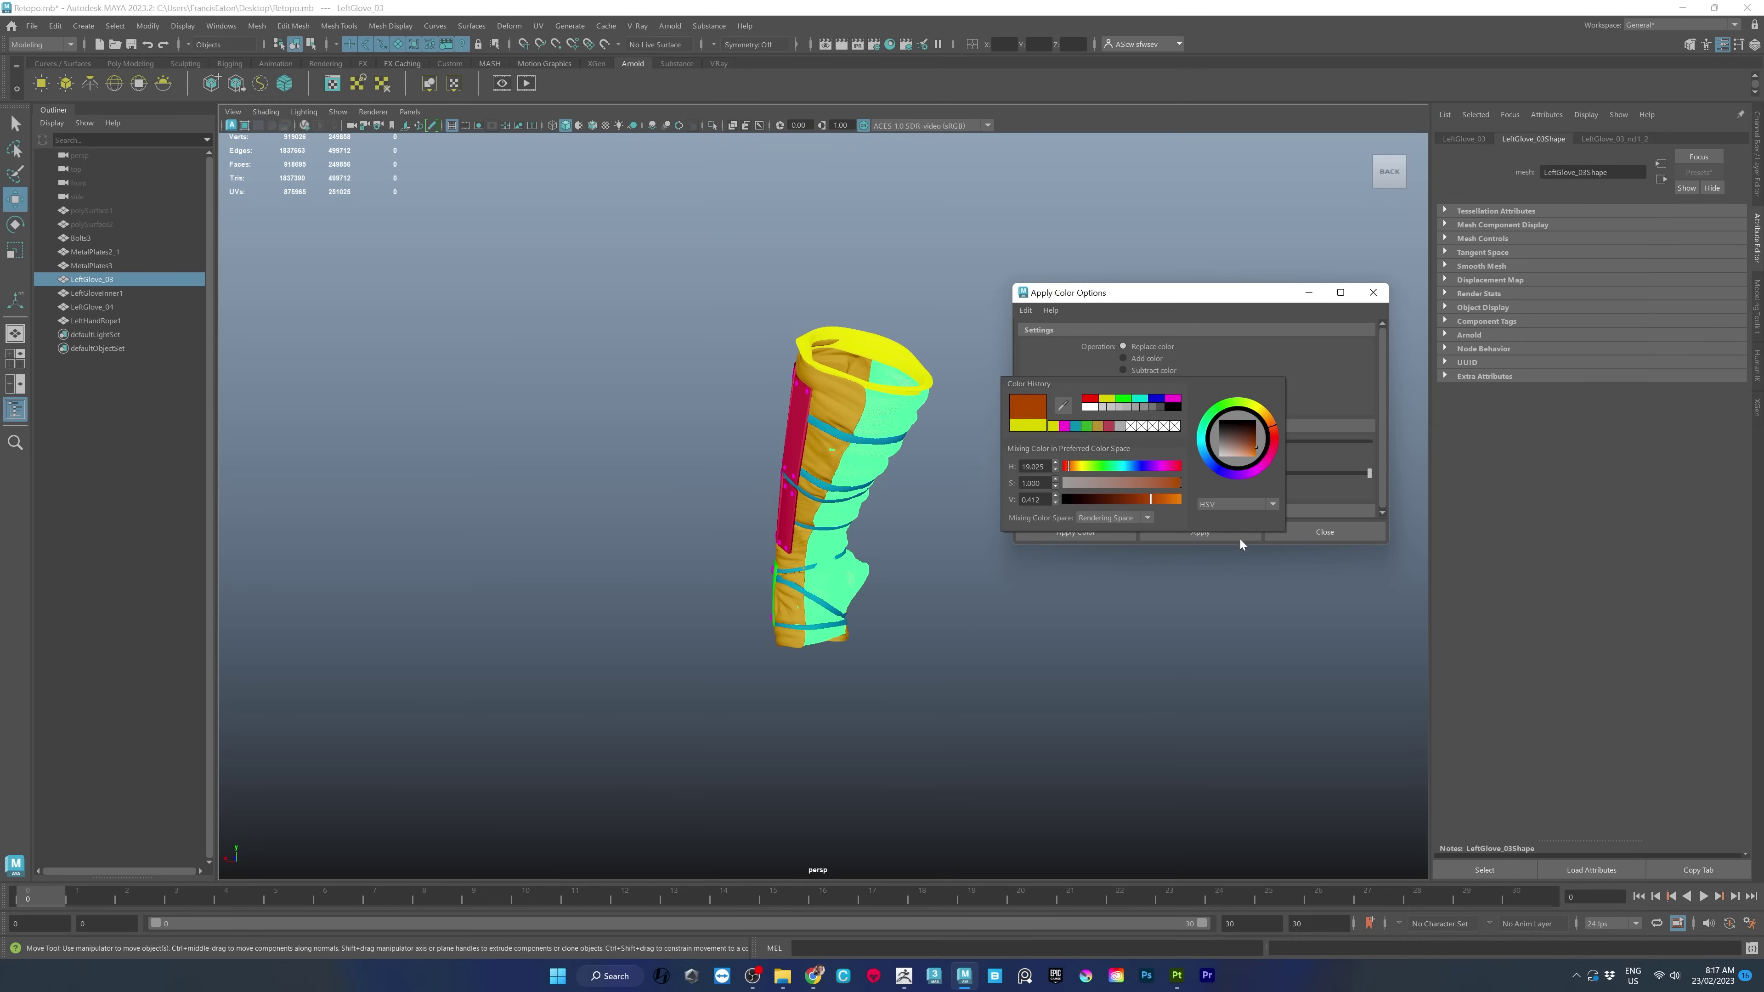
pyautogui.click(1204, 544)
pyautogui.click(925, 552)
pyautogui.keyDown('alt'); pyautogui.moveTo(925, 552); pyautogui.dragTo(934, 549); pyautogui.keyUp('alt')
pyautogui.click(1324, 531)
pyautogui.keyDown('alt'); pyautogui.moveTo(1095, 599); pyautogui.dragTo(943, 534); pyautogui.keyUp('alt')
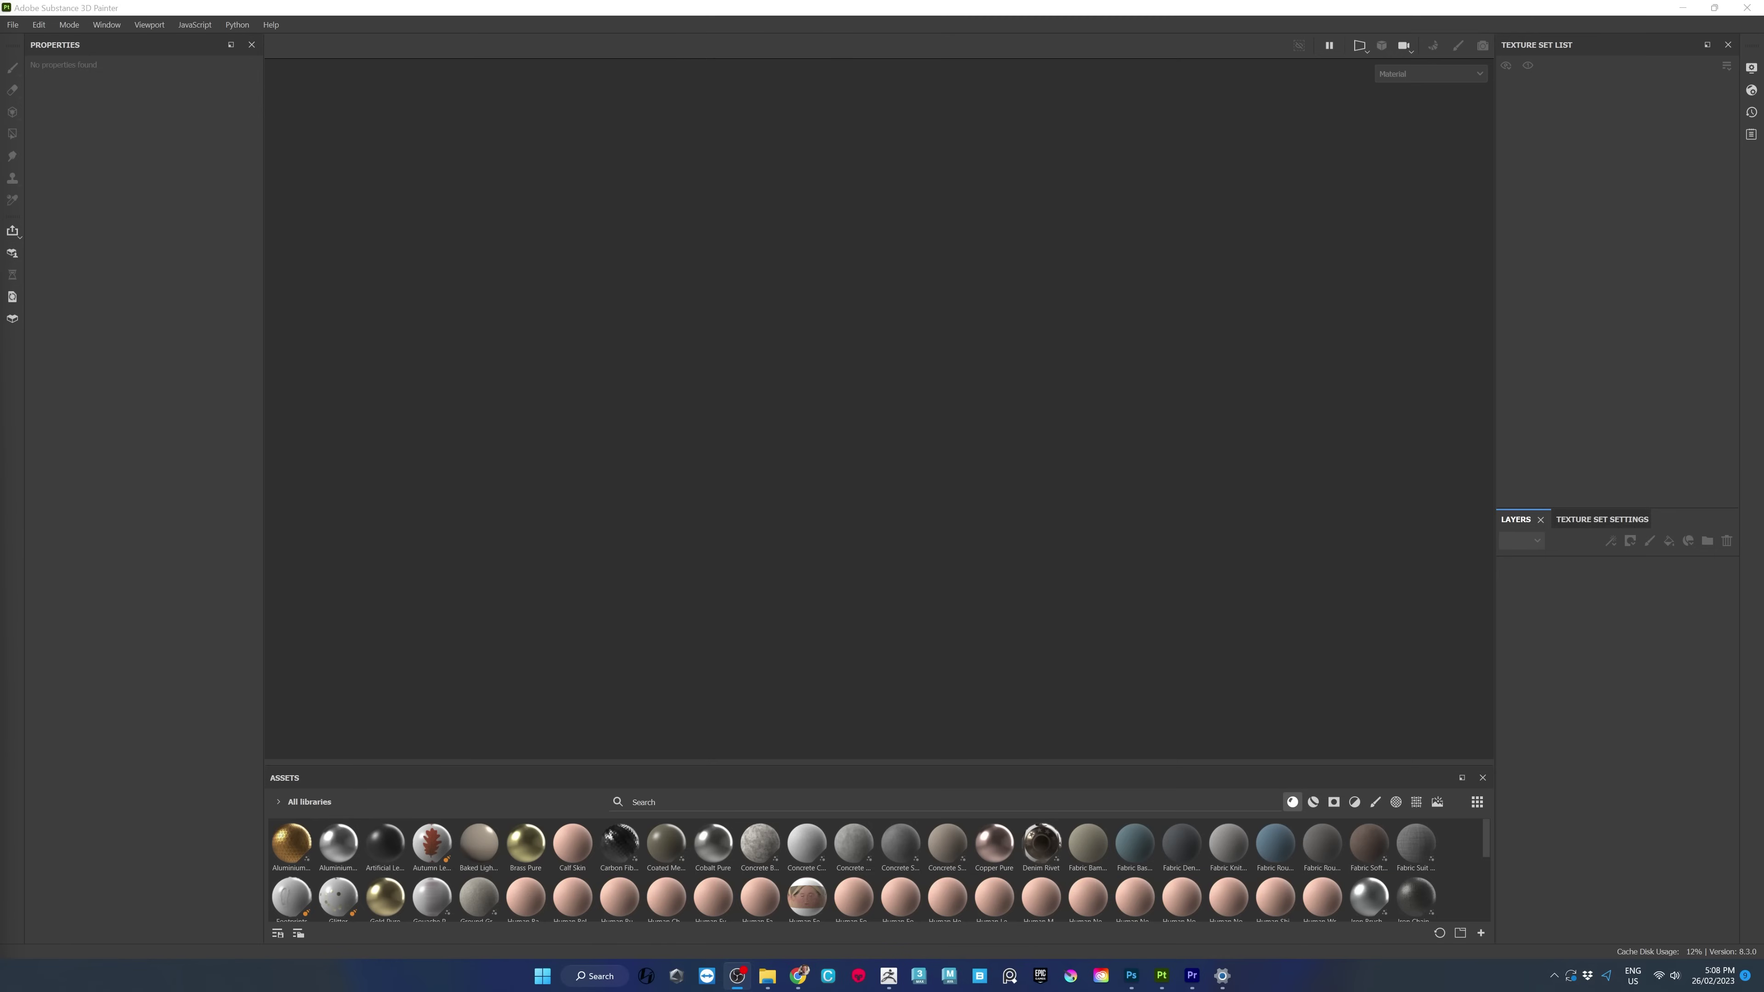
# Create a new project from the GloveLOW mesh with the ASM - PBR Metallic Roughness template at 2048 resolution.
pyautogui.click(13, 24)
pyautogui.click(32, 35)
pyautogui.click(813, 446)
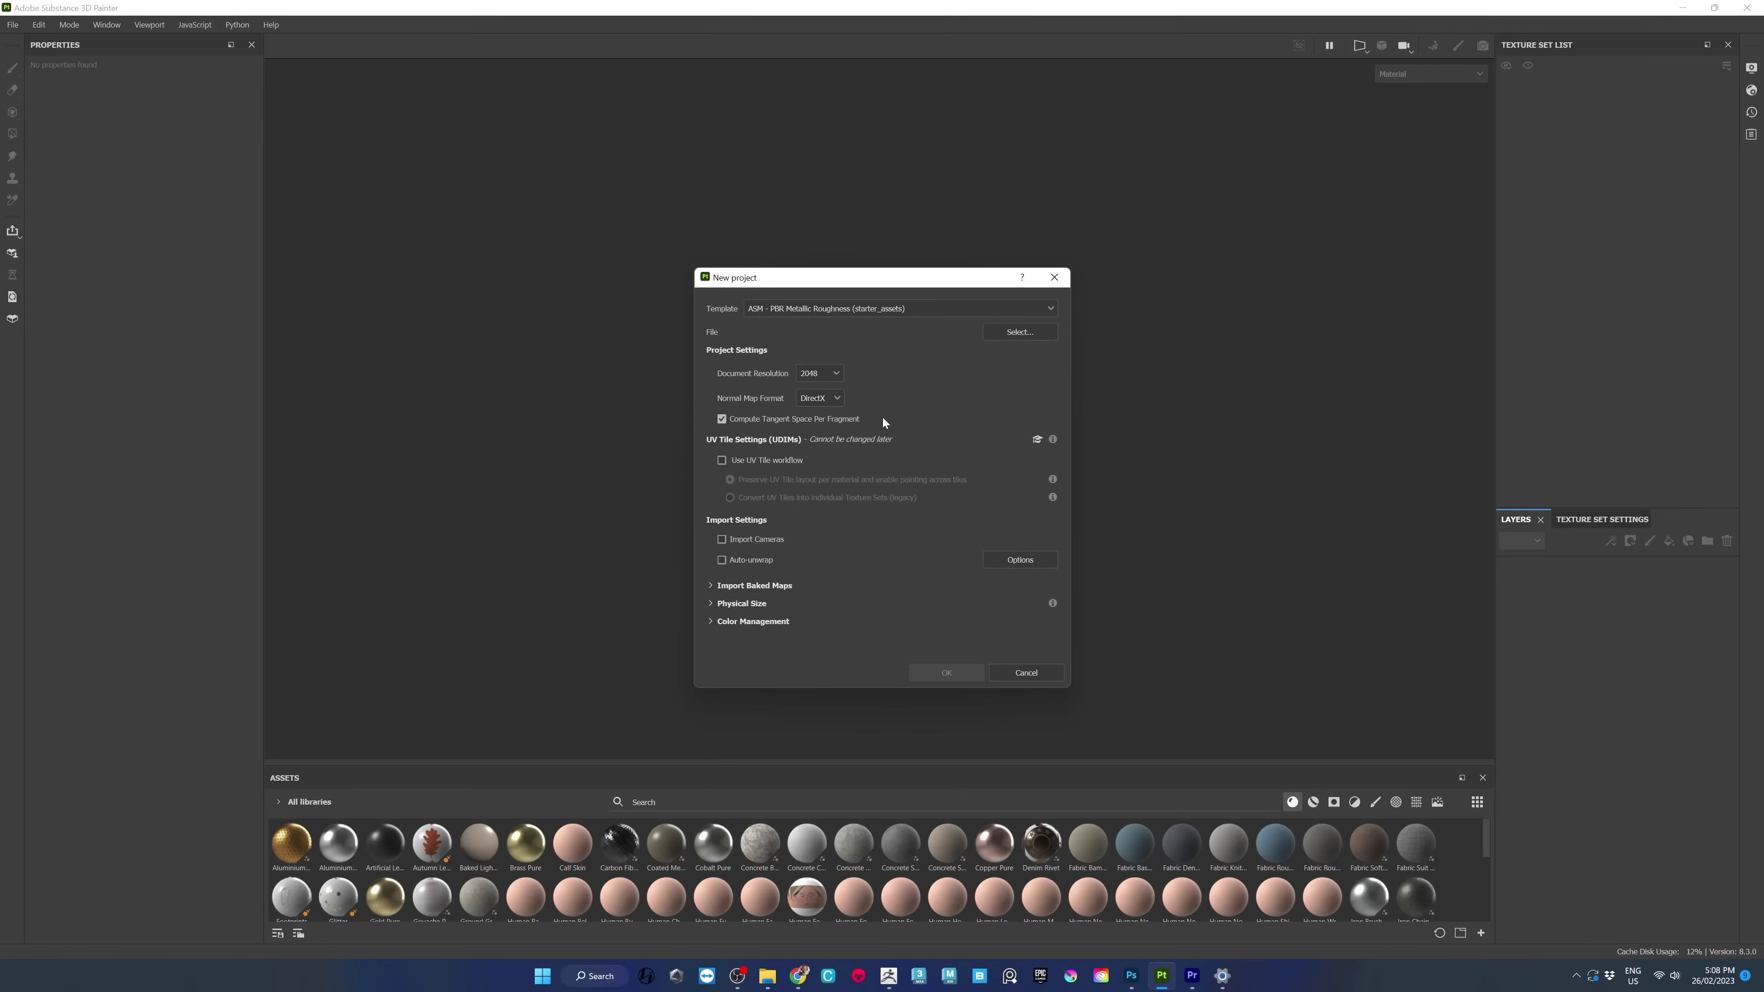
pyautogui.click(1018, 332)
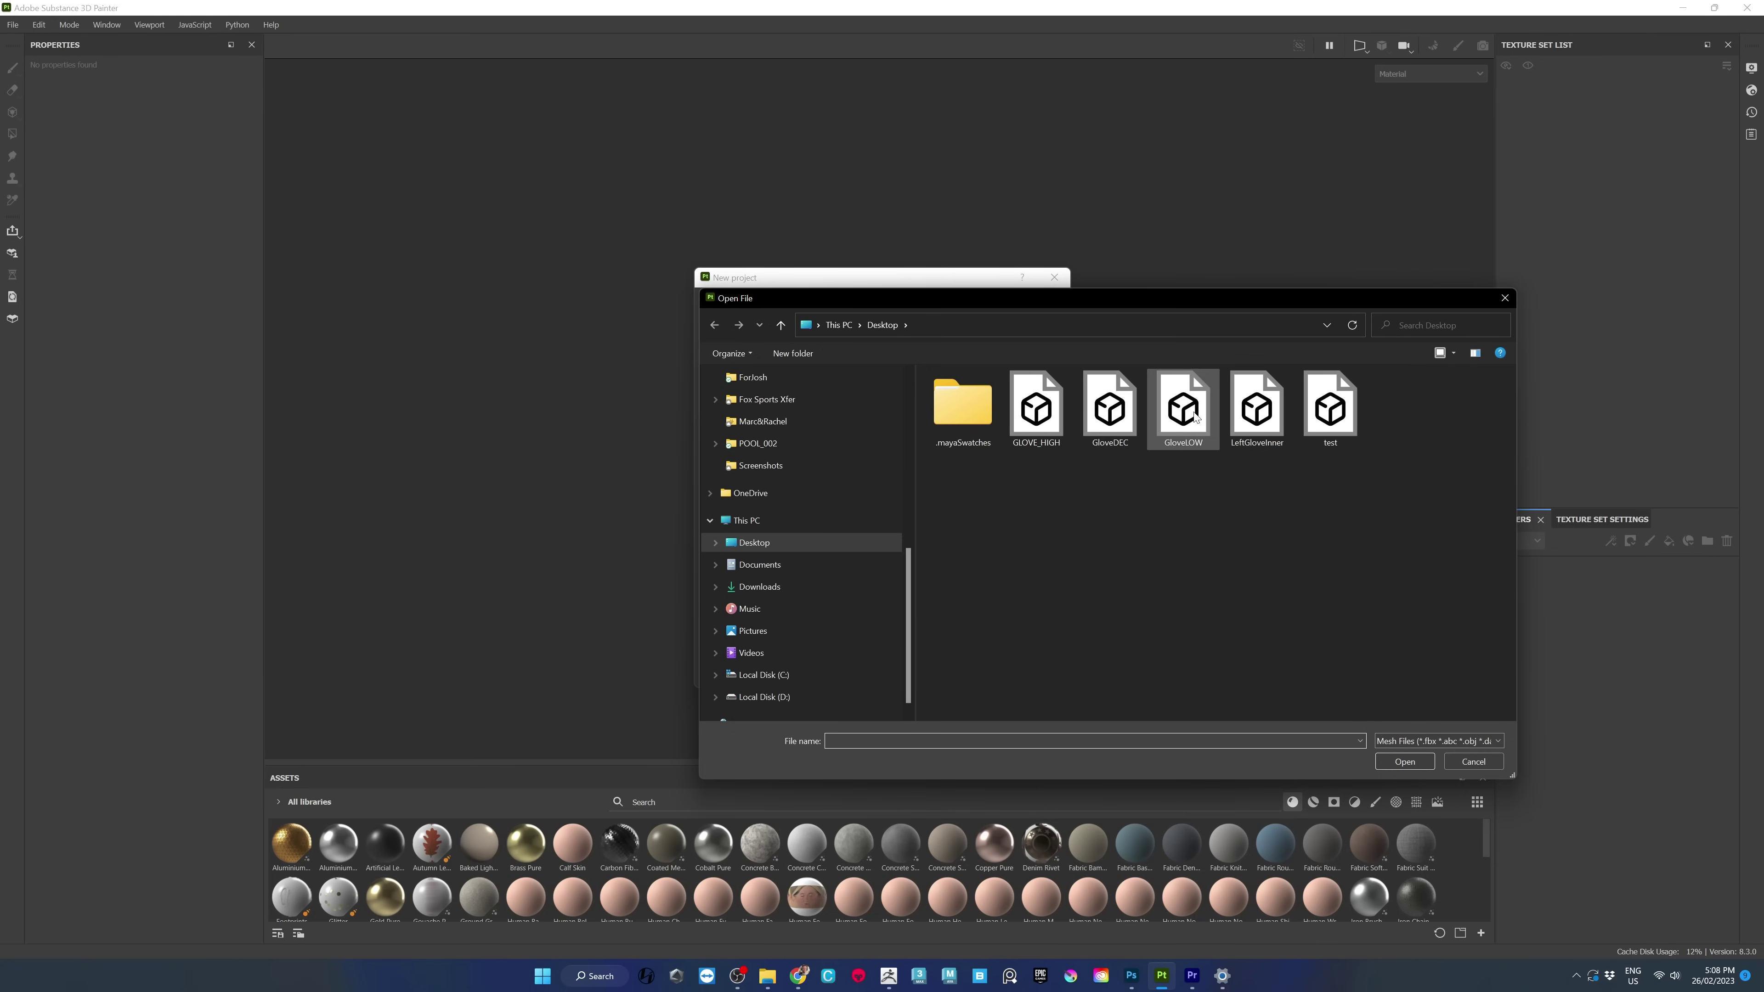
pyautogui.doubleClick(1196, 417)
pyautogui.click(945, 673)
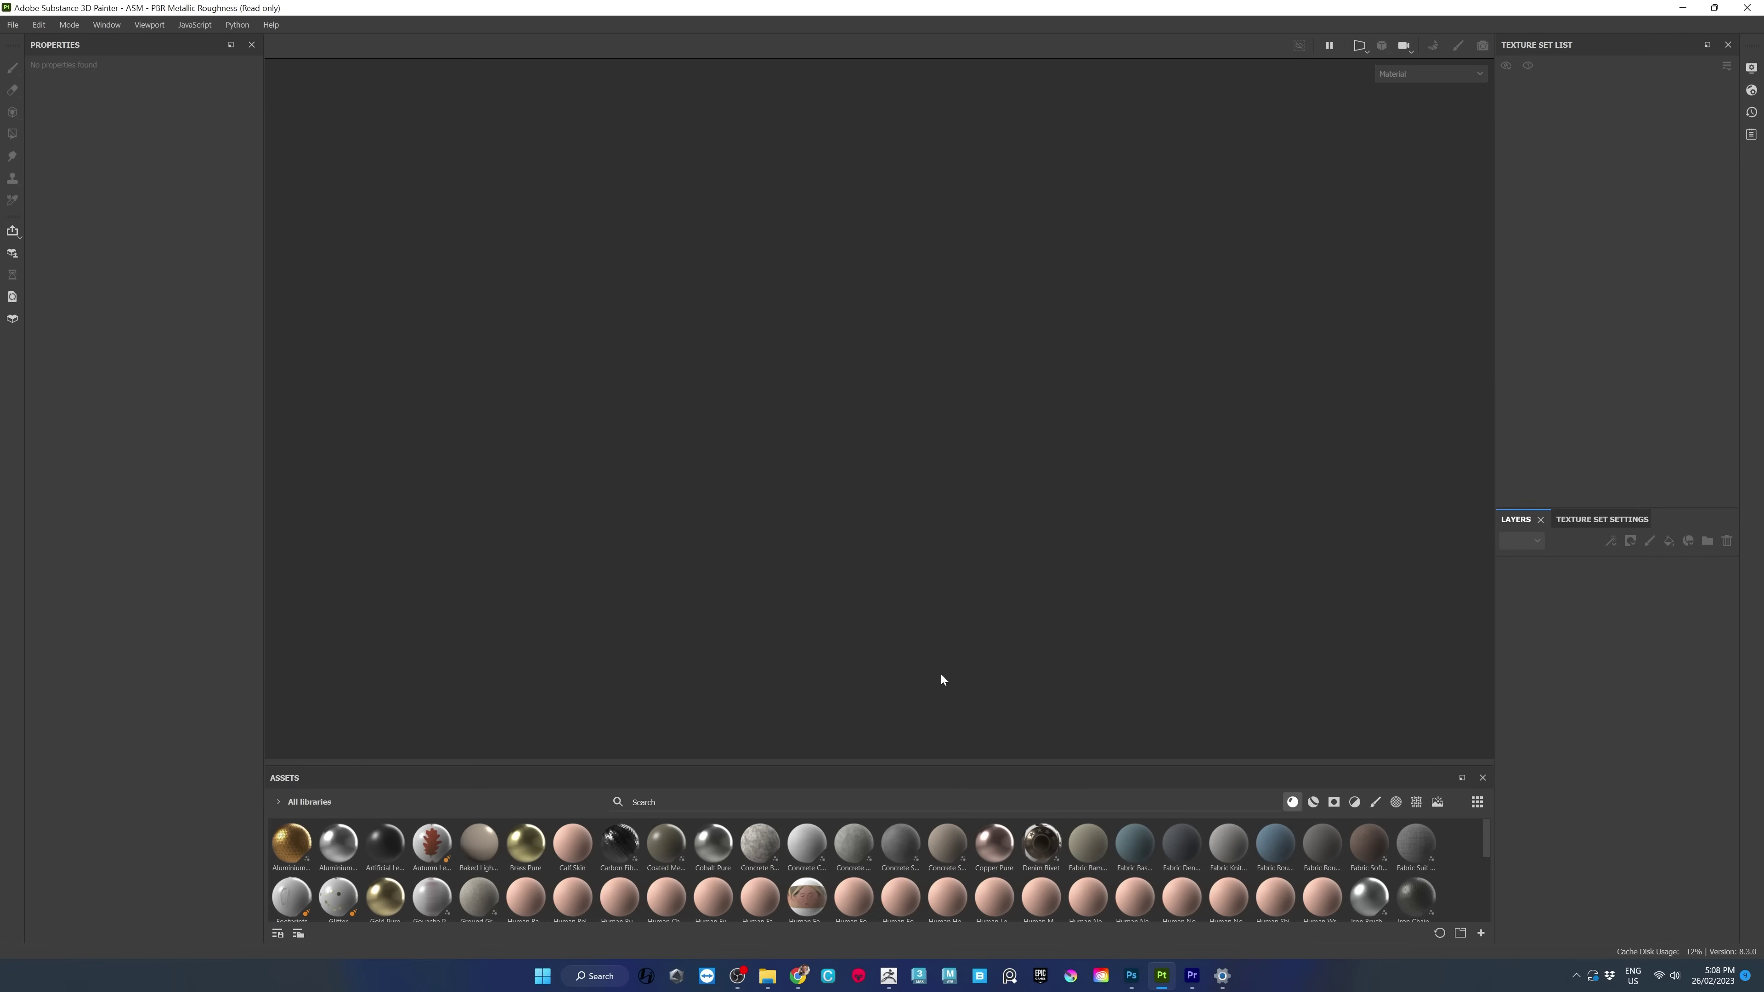
pyautogui.keyDown('alt'); pyautogui.moveTo(1174, 524); pyautogui.dragTo(889, 475); pyautogui.keyUp('alt')
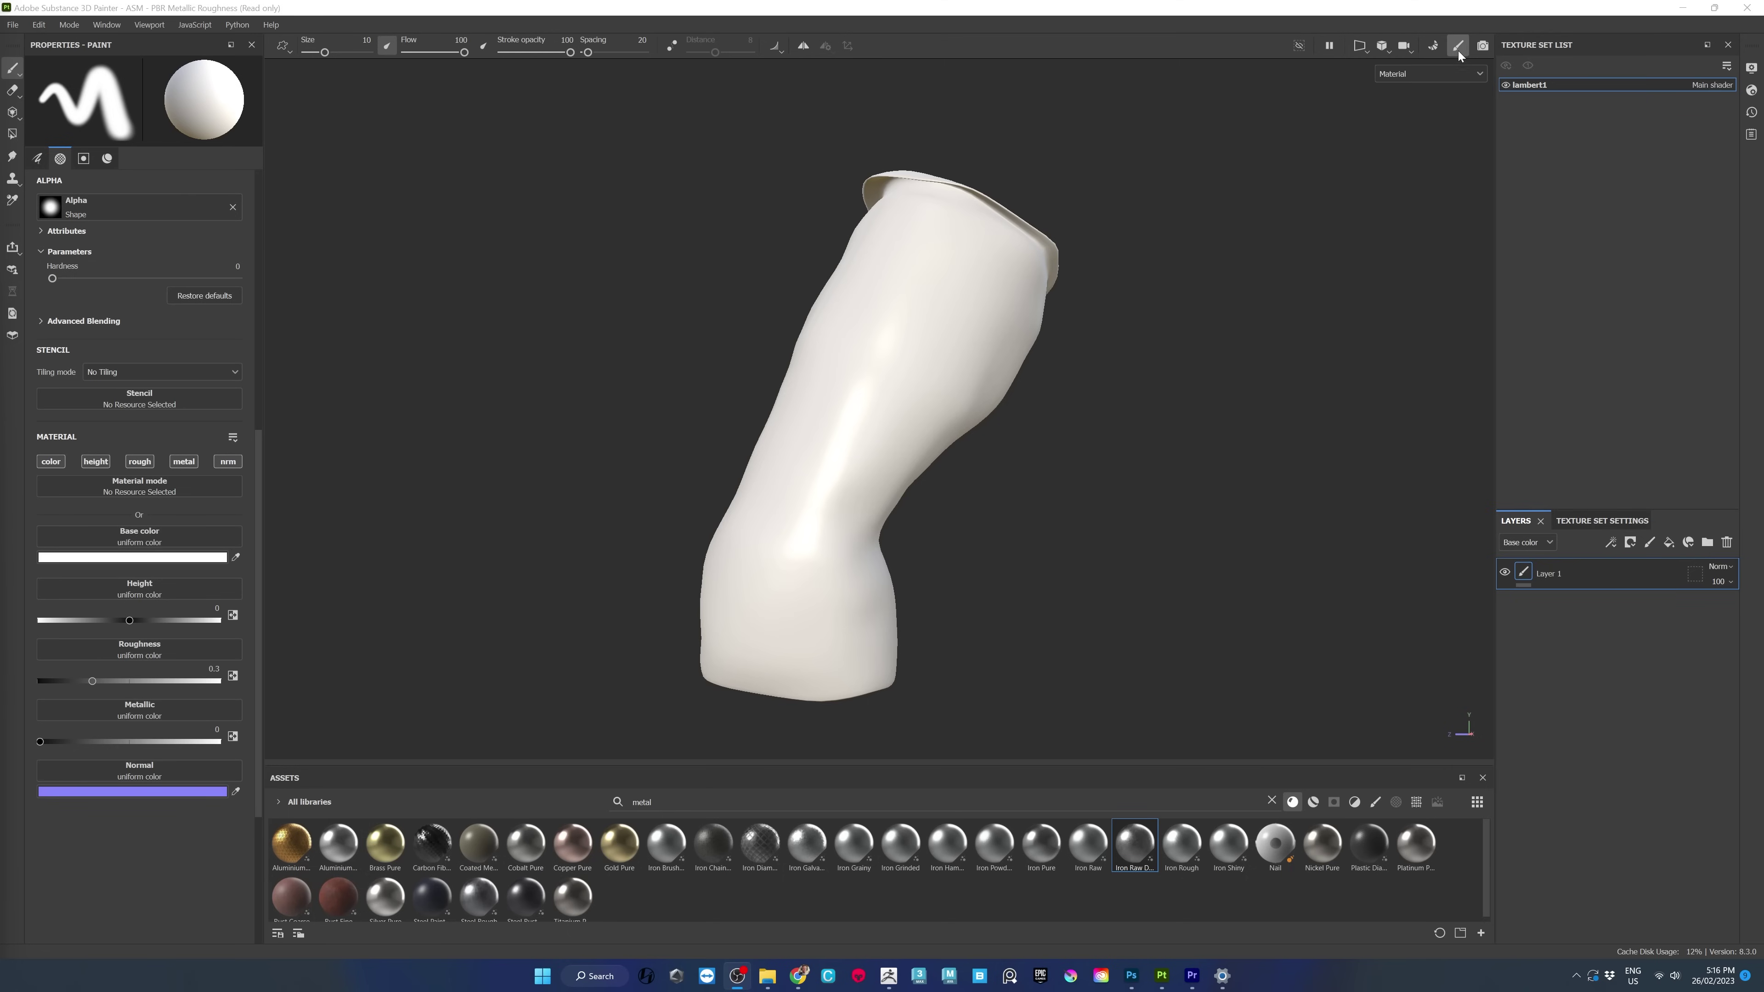
# Open the mesh map baking settings for the glove and set the output size to 2048.
pyautogui.click(1432, 46)
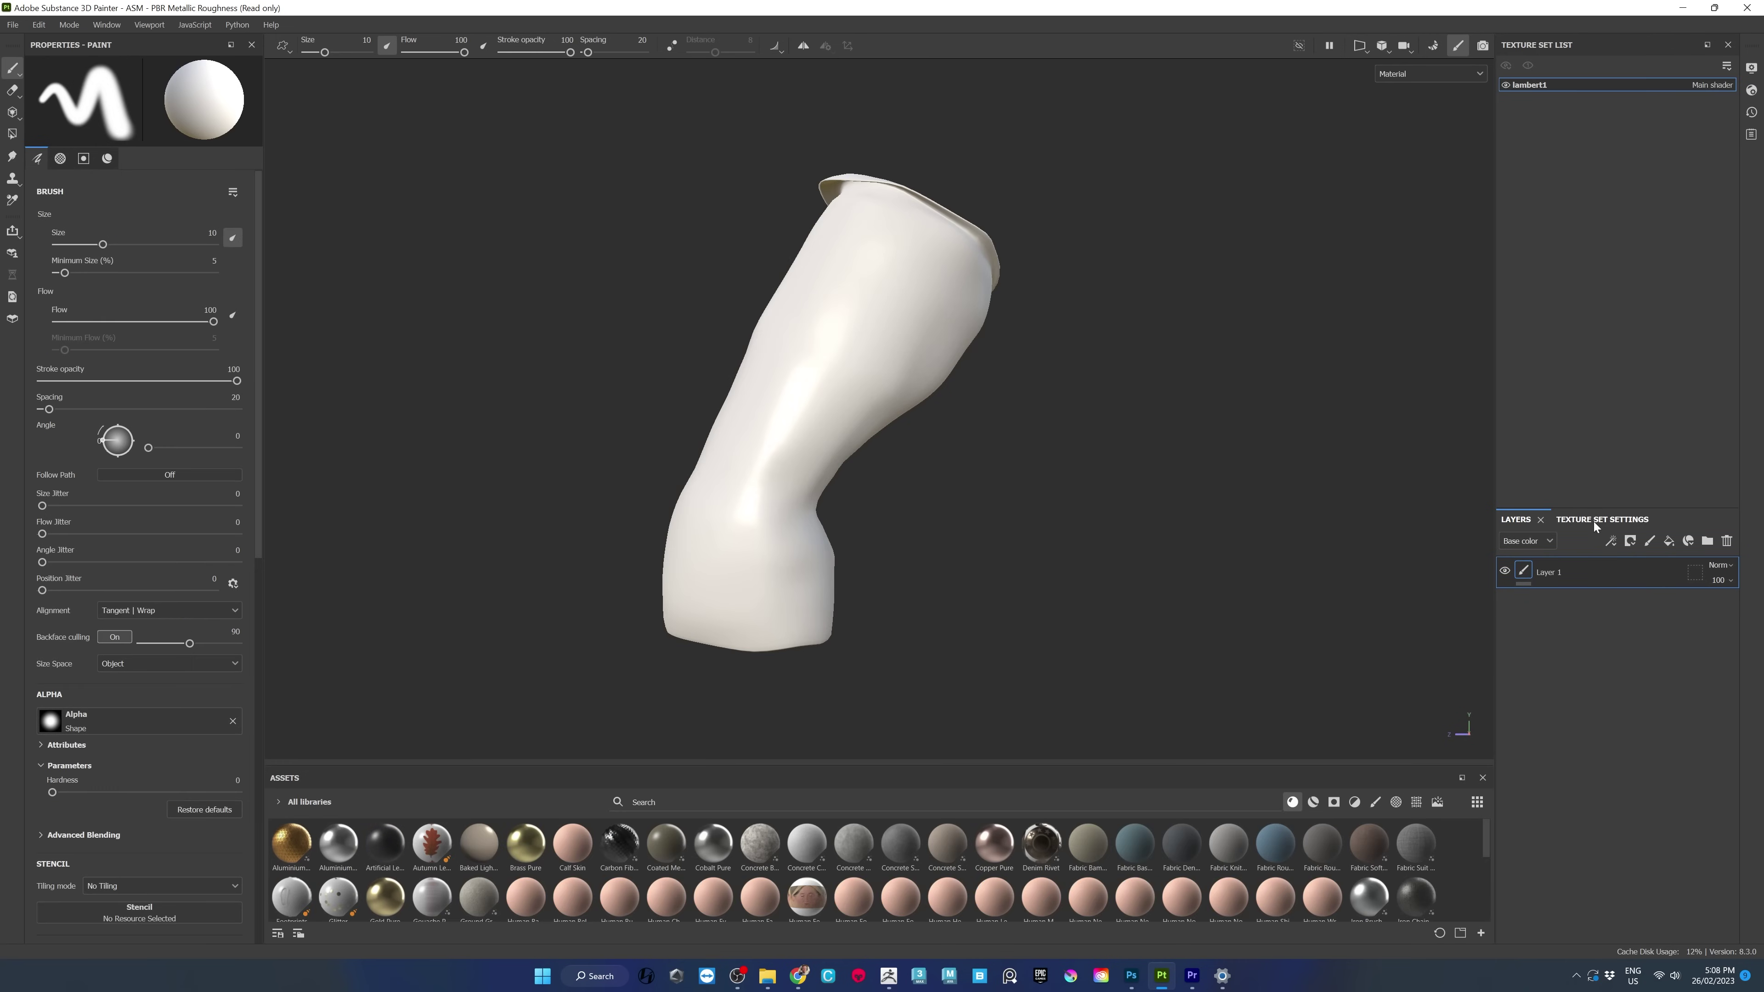
pyautogui.click(1593, 521)
pyautogui.scroll(-5, 1611, 705)
pyautogui.click(1679, 736)
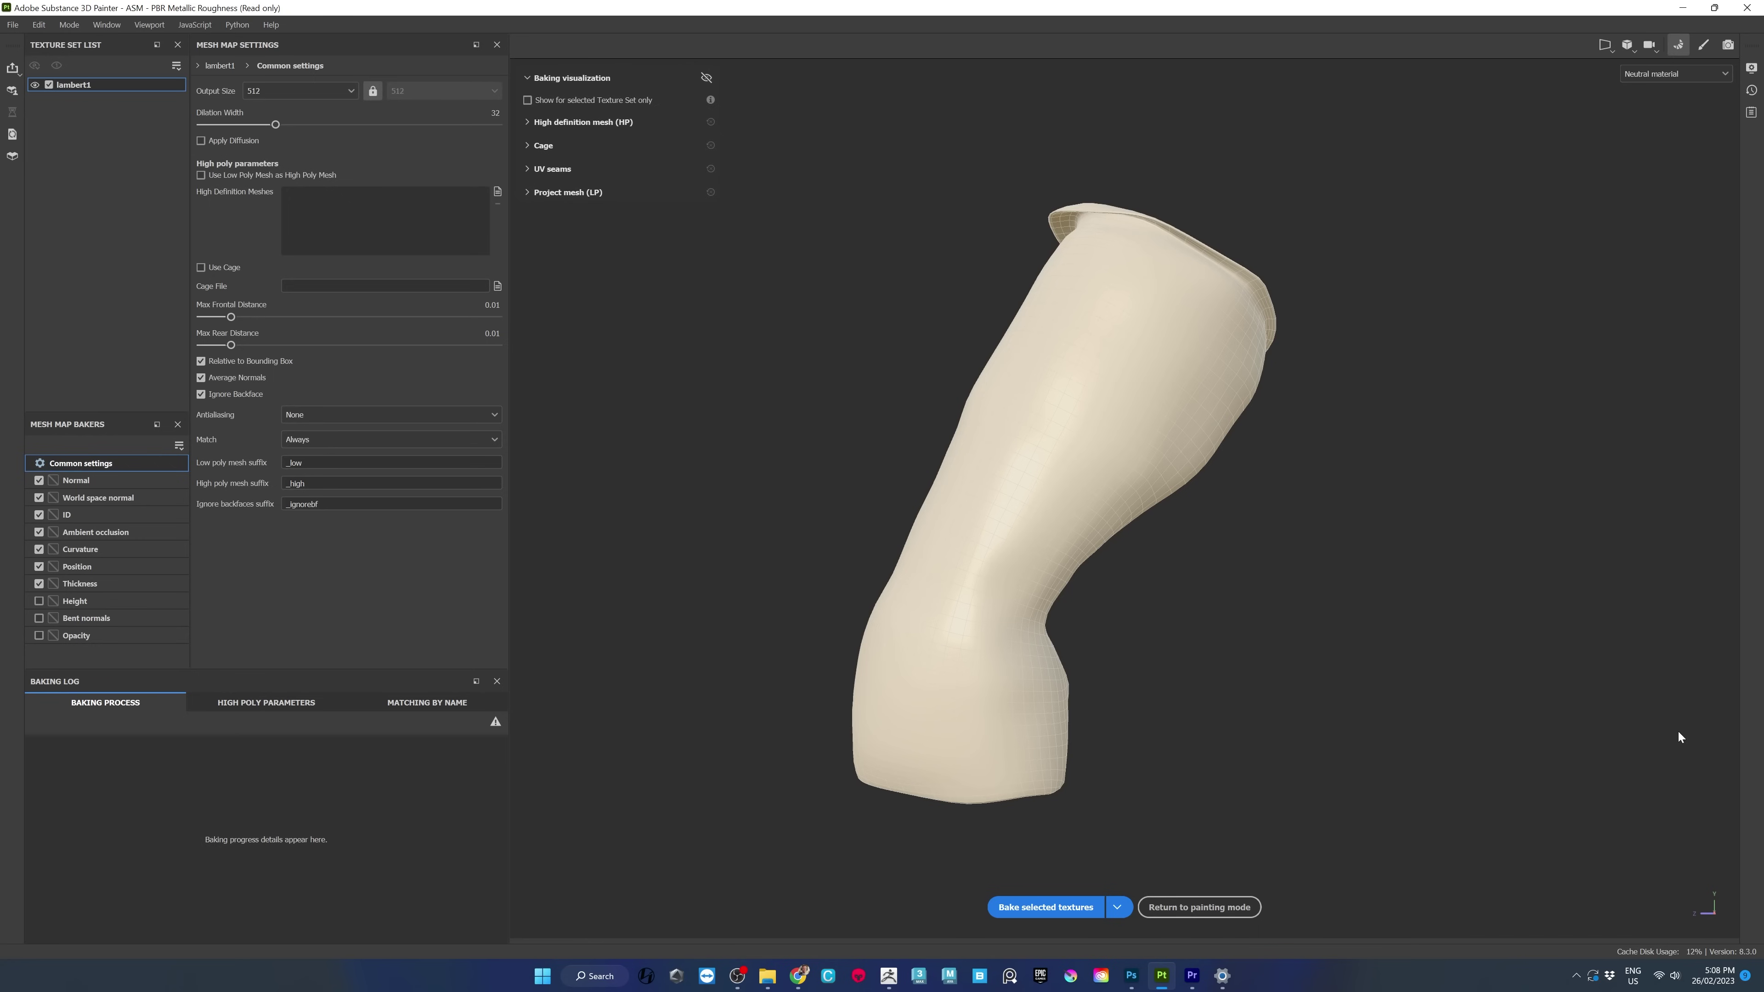
pyautogui.keyDown('alt'); pyautogui.moveTo(1027, 450); pyautogui.dragTo(832, 421); pyautogui.keyUp('alt')
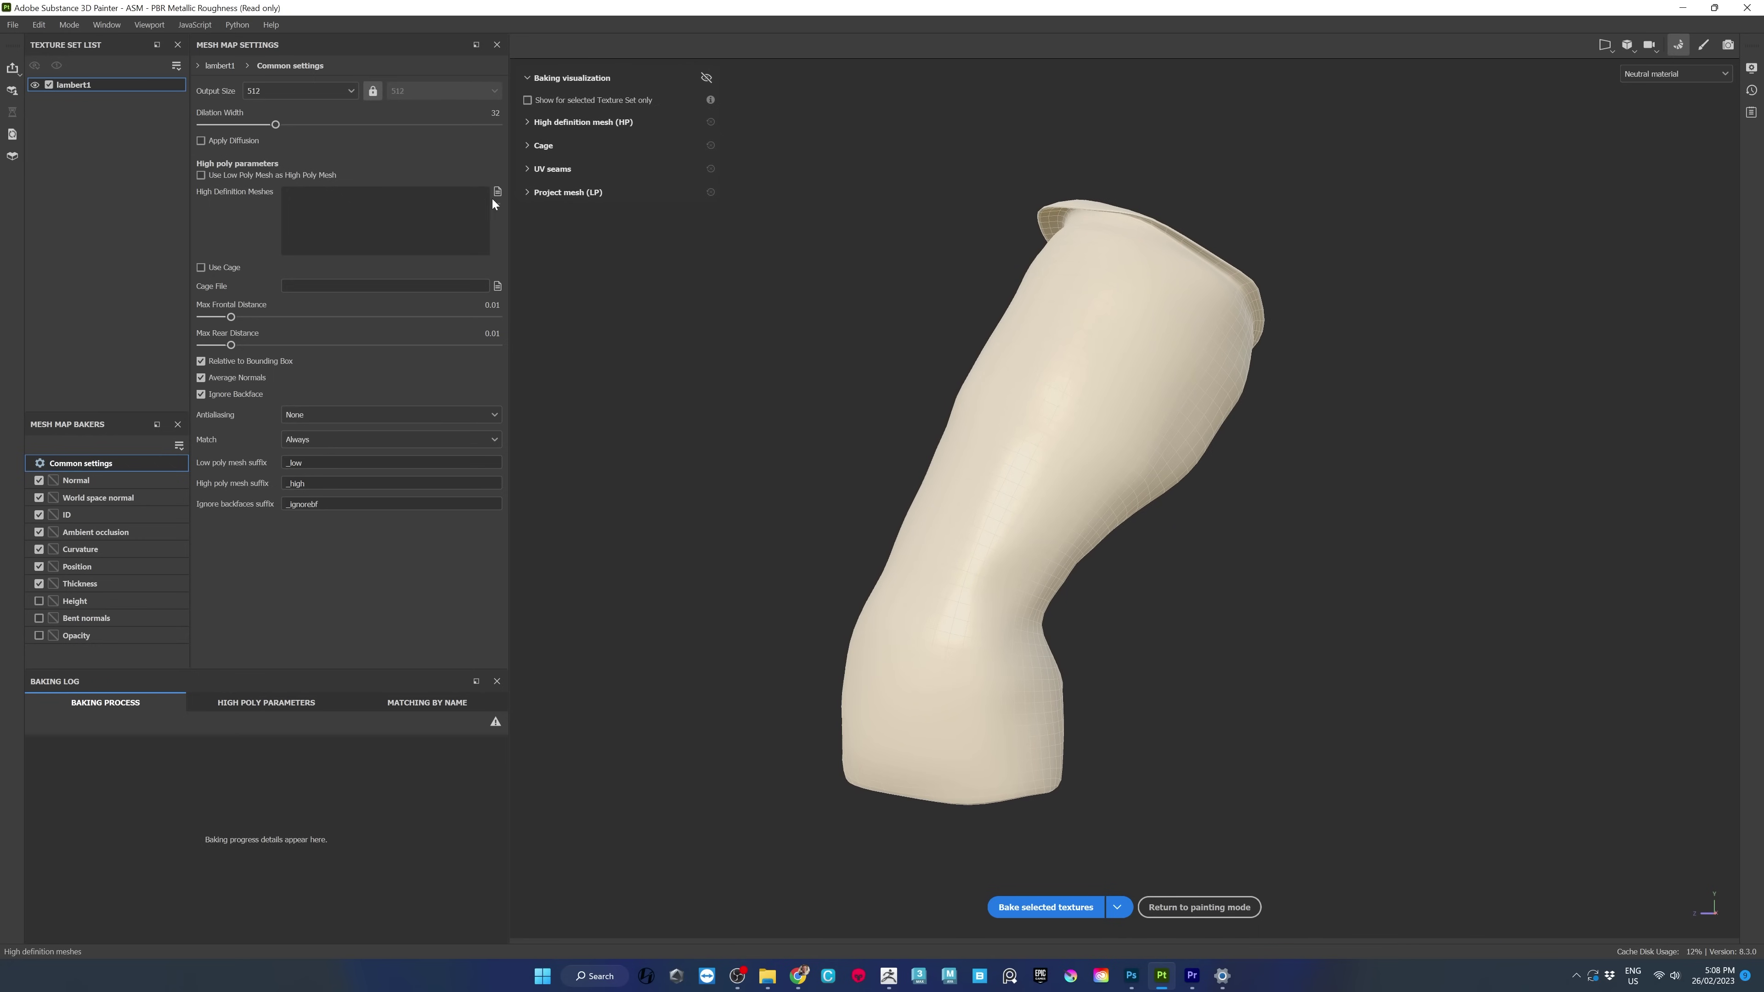
pyautogui.click(338, 90)
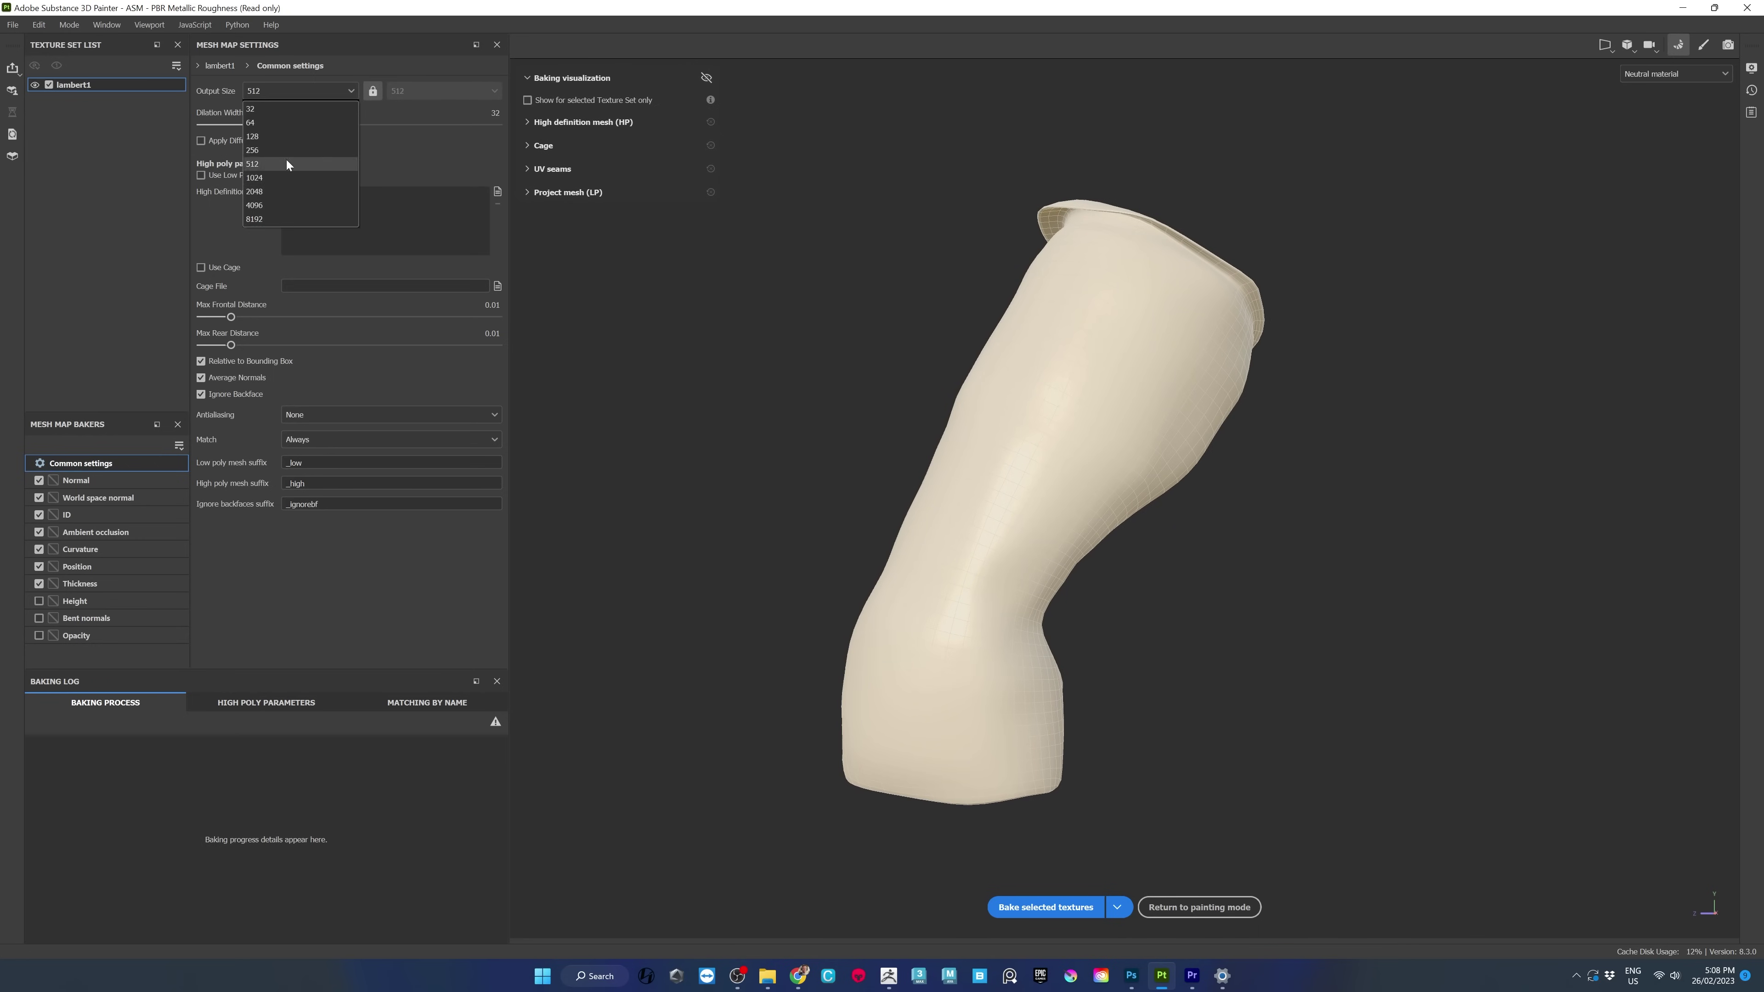
pyautogui.click(277, 194)
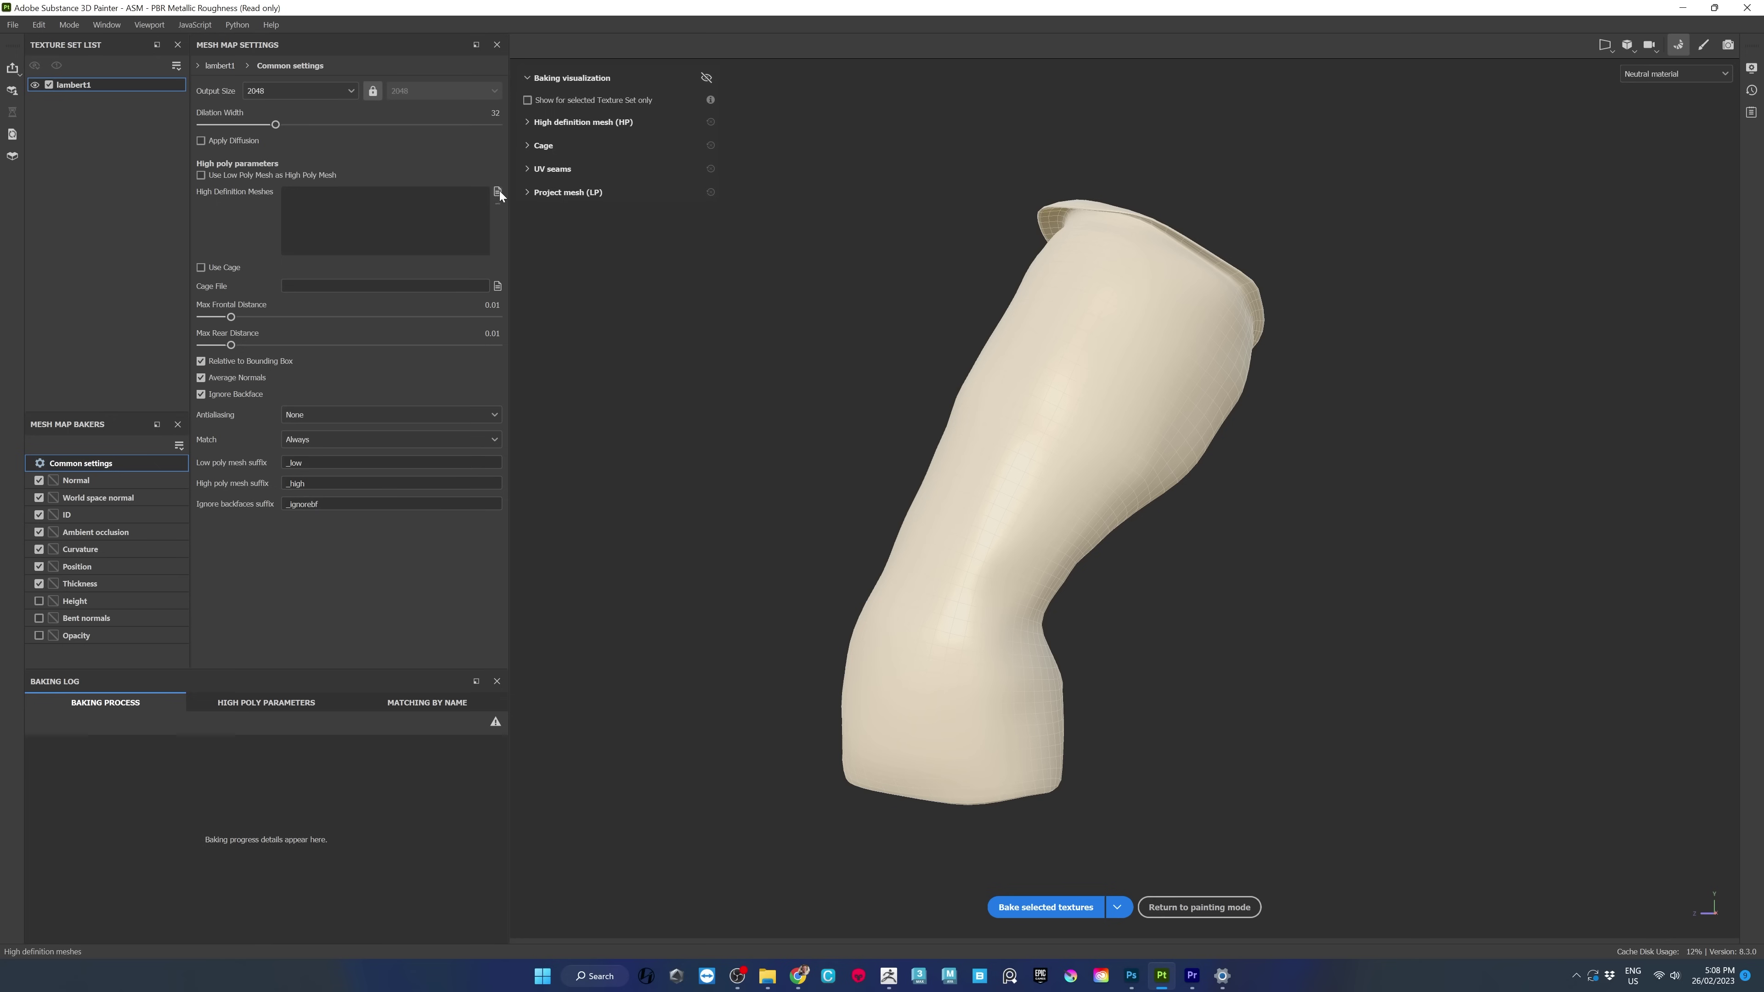
# Load GLOVE_HIGH.fbx as the high definition mesh for baking and check its overlay on the low-poly glove.
pyautogui.click(497, 191)
pyautogui.doubleClick(415, 139)
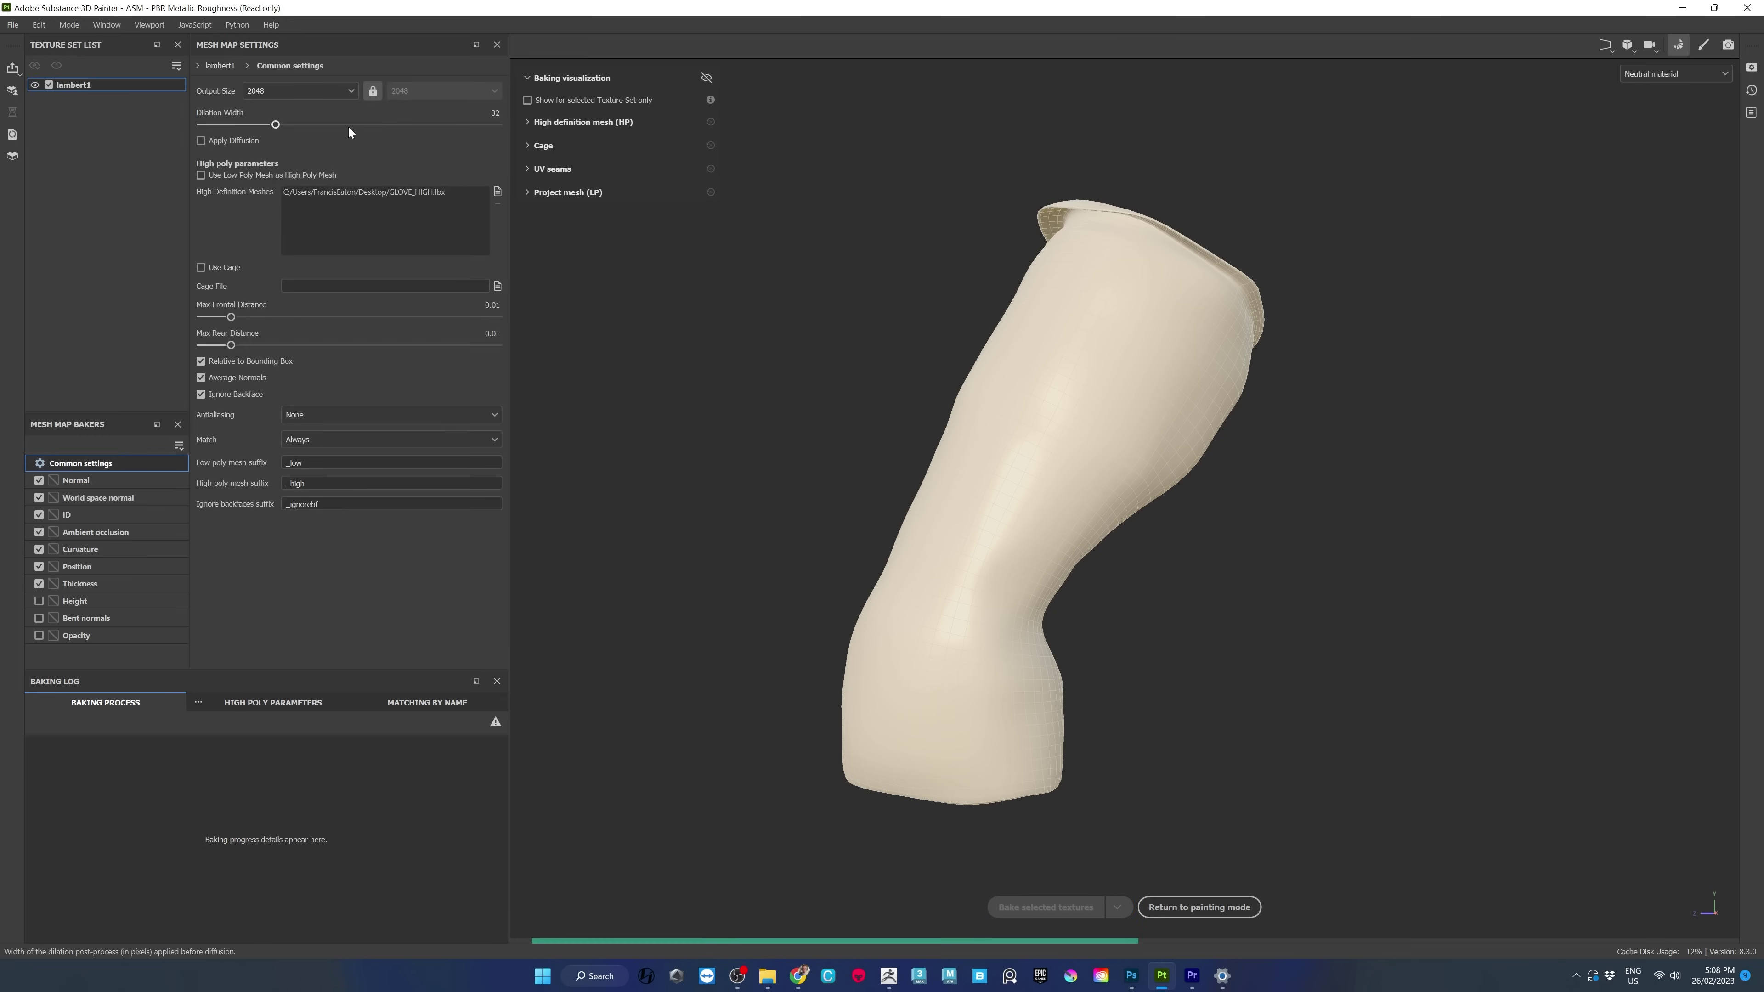
pyautogui.keyDown('alt'); pyautogui.moveTo(1154, 546); pyautogui.dragTo(969, 590); pyautogui.keyUp('alt')
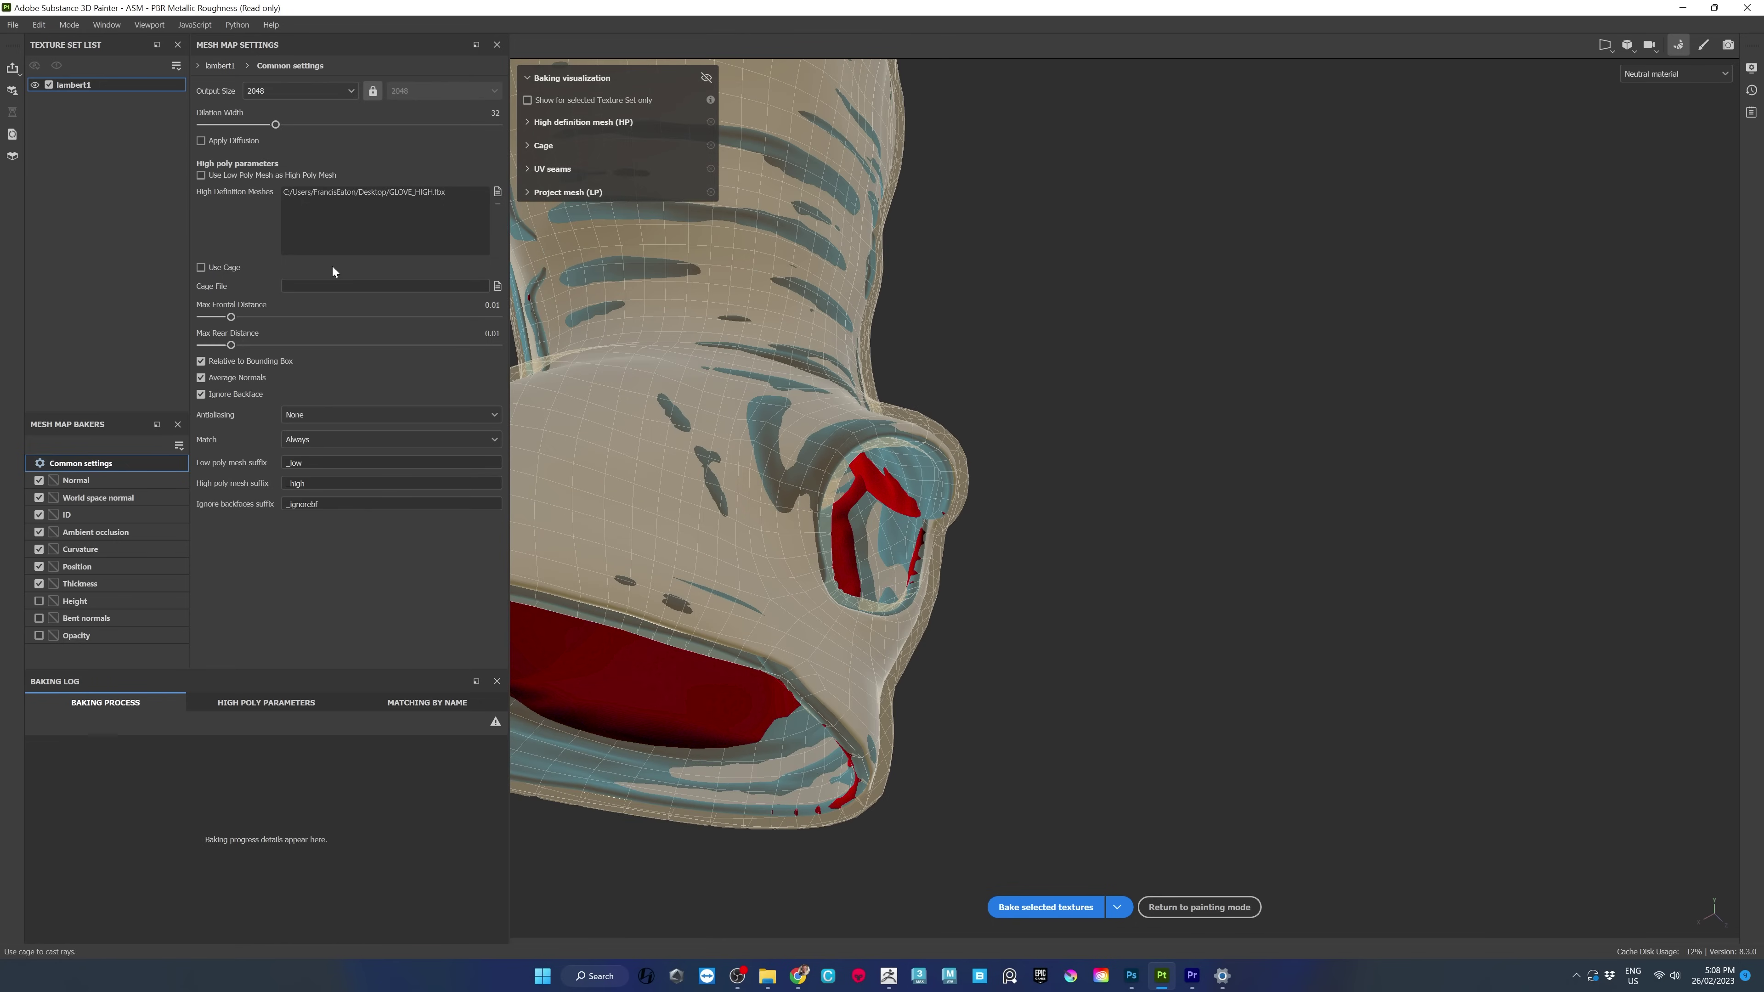
# Set the max frontal distance to 0.0126 and bake the selected mesh maps.
pyautogui.moveTo(229, 317); pyautogui.dragTo(248, 317)
pyautogui.keyDown('alt'); pyautogui.moveTo(1180, 421); pyautogui.dragTo(993, 308, button='right'); pyautogui.keyUp('alt')
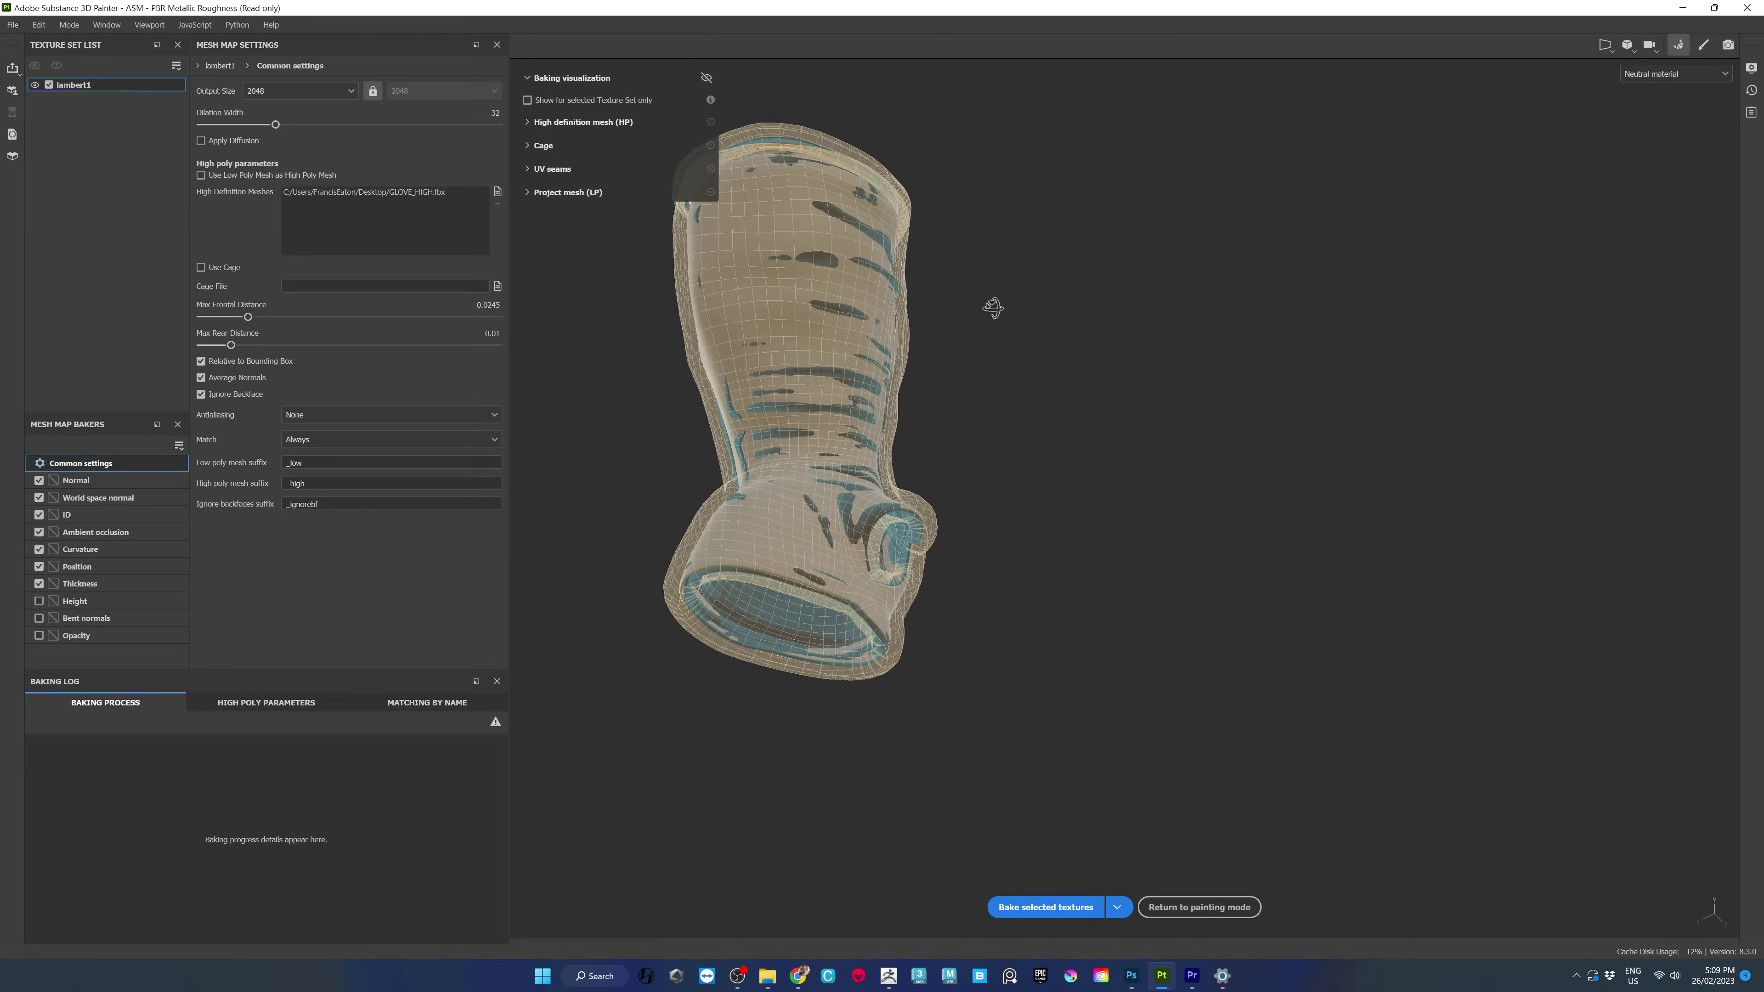
pyautogui.keyDown('alt'); pyautogui.moveTo(993, 307); pyautogui.dragTo(1661, 486); pyautogui.keyUp('alt')
pyautogui.moveTo(249, 317); pyautogui.dragTo(232, 316)
pyautogui.keyDown('alt'); pyautogui.moveTo(1103, 366); pyautogui.dragTo(915, 476); pyautogui.keyUp('alt')
pyautogui.keyDown('alt'); pyautogui.moveTo(915, 476); pyautogui.dragTo(989, 532, button='middle'); pyautogui.keyUp('alt')
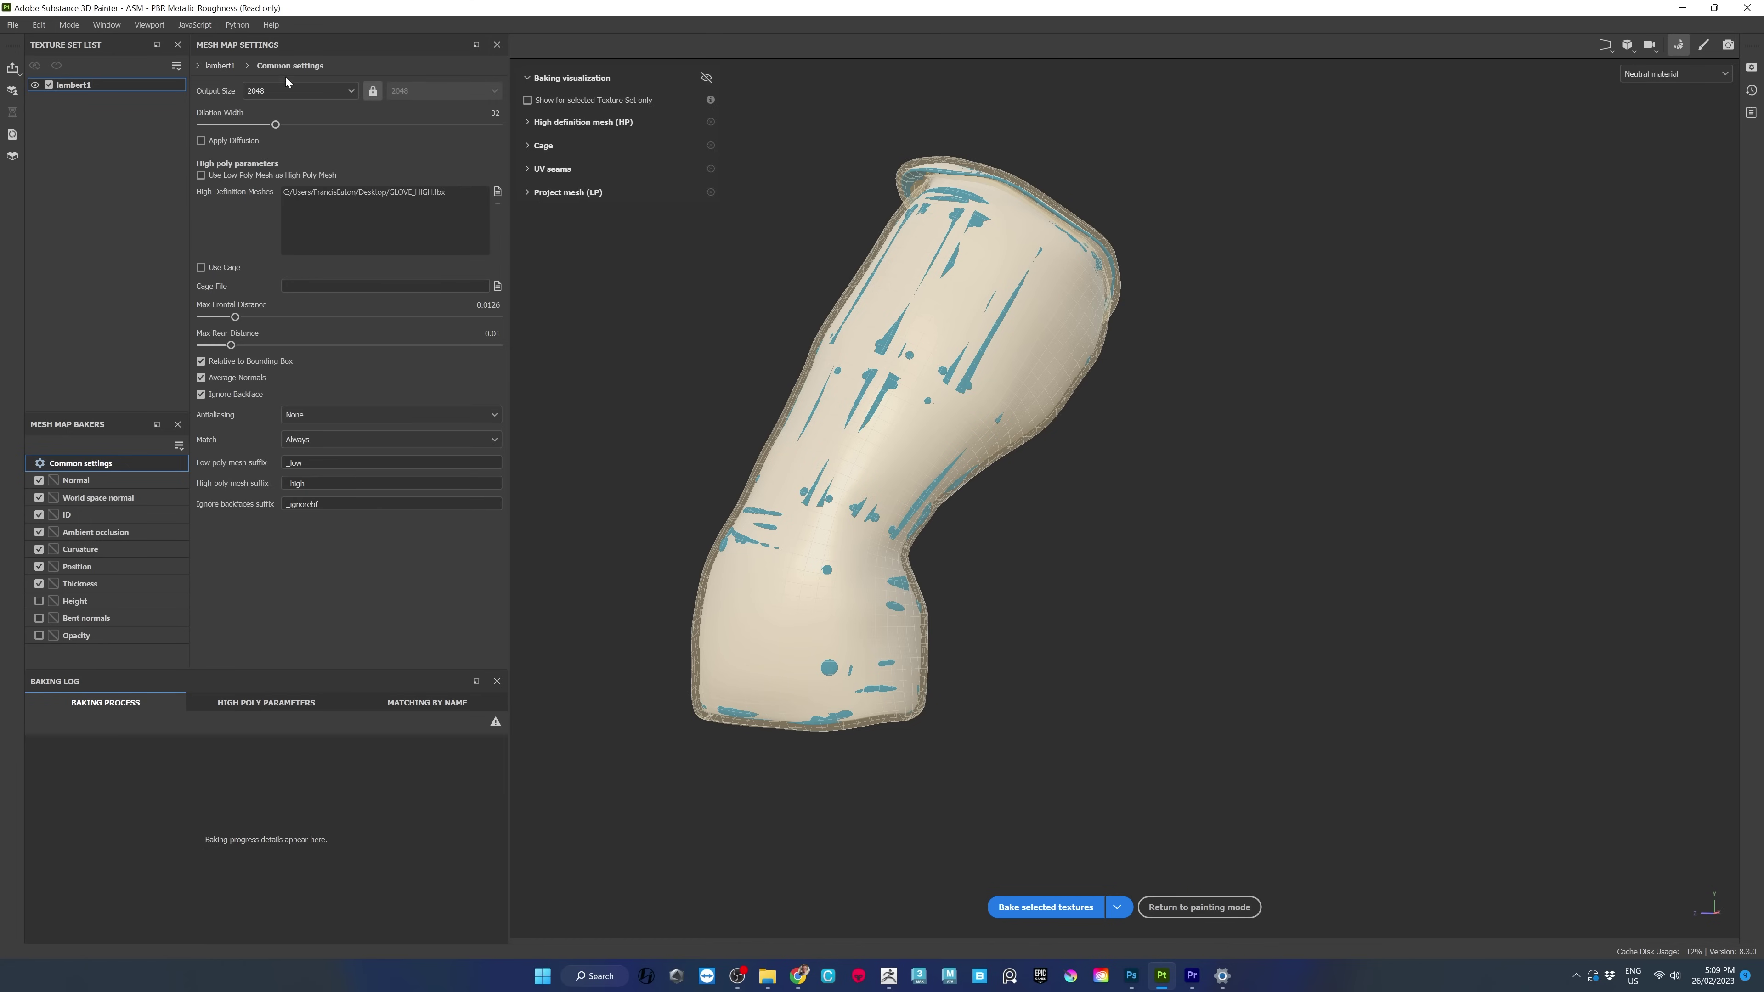
pyautogui.click(1035, 907)
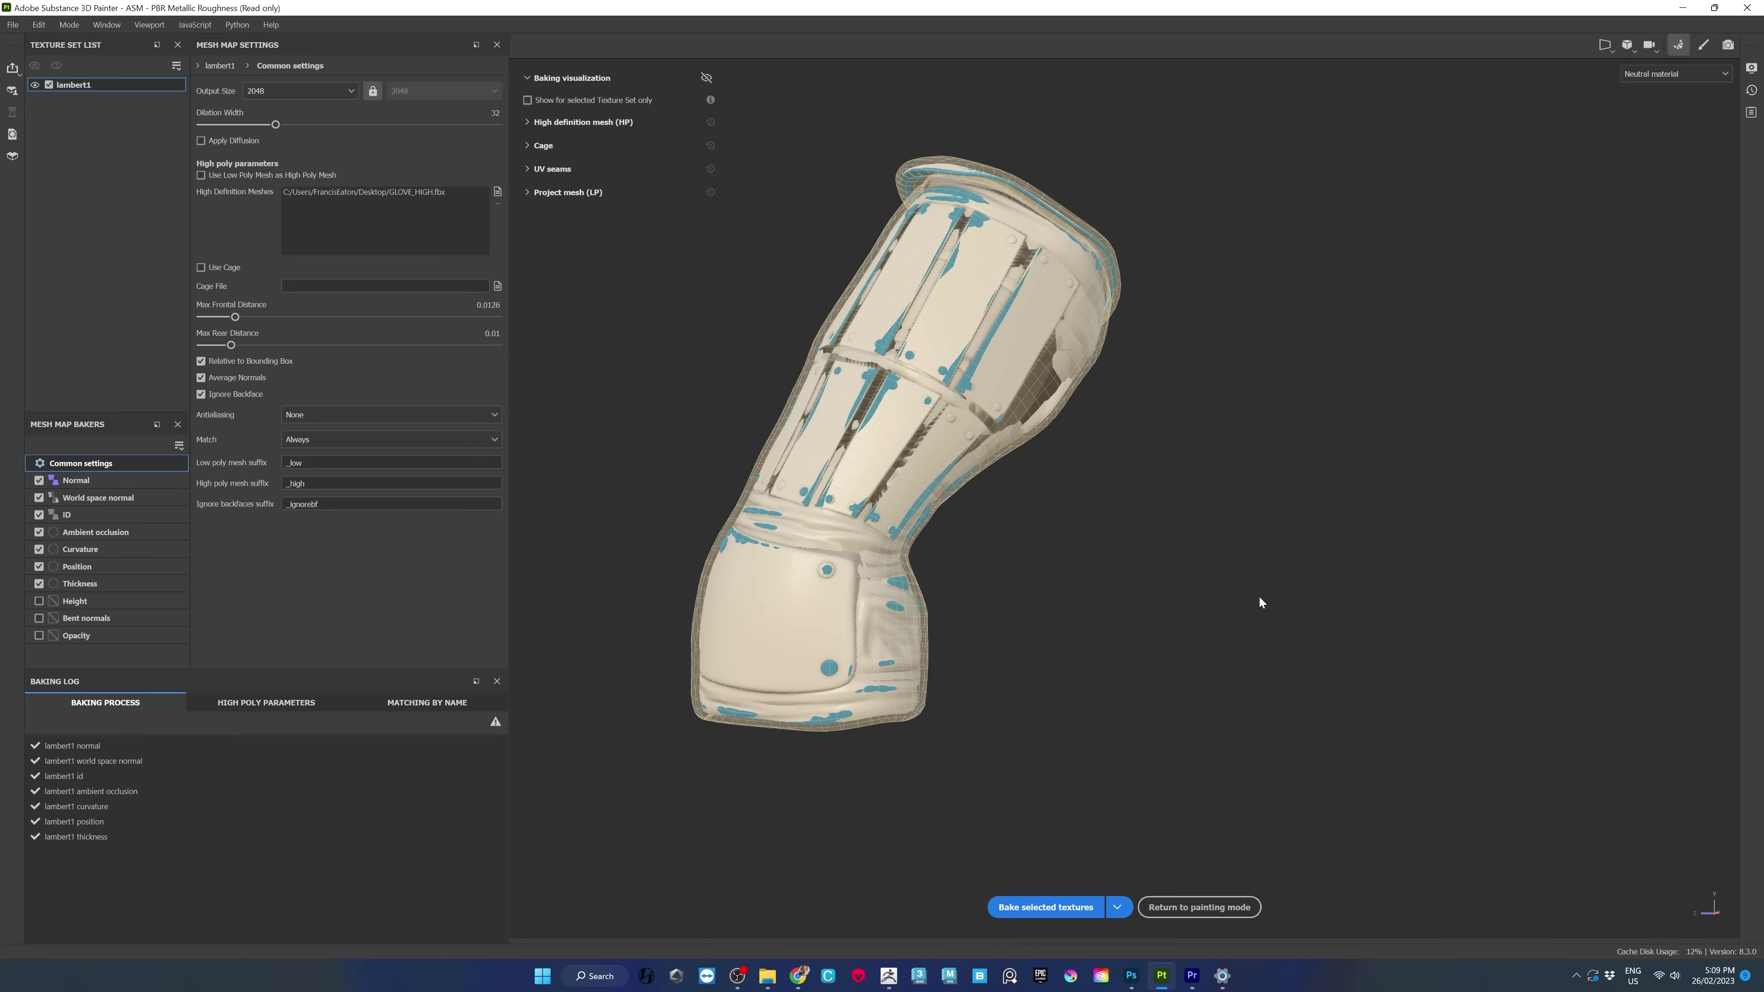
# Rebake the mesh maps with a max rear distance of 0.0404 and hide the baking visualization.
pyautogui.keyDown('alt'); pyautogui.moveTo(1309, 586); pyautogui.dragTo(1102, 472); pyautogui.keyUp('alt')
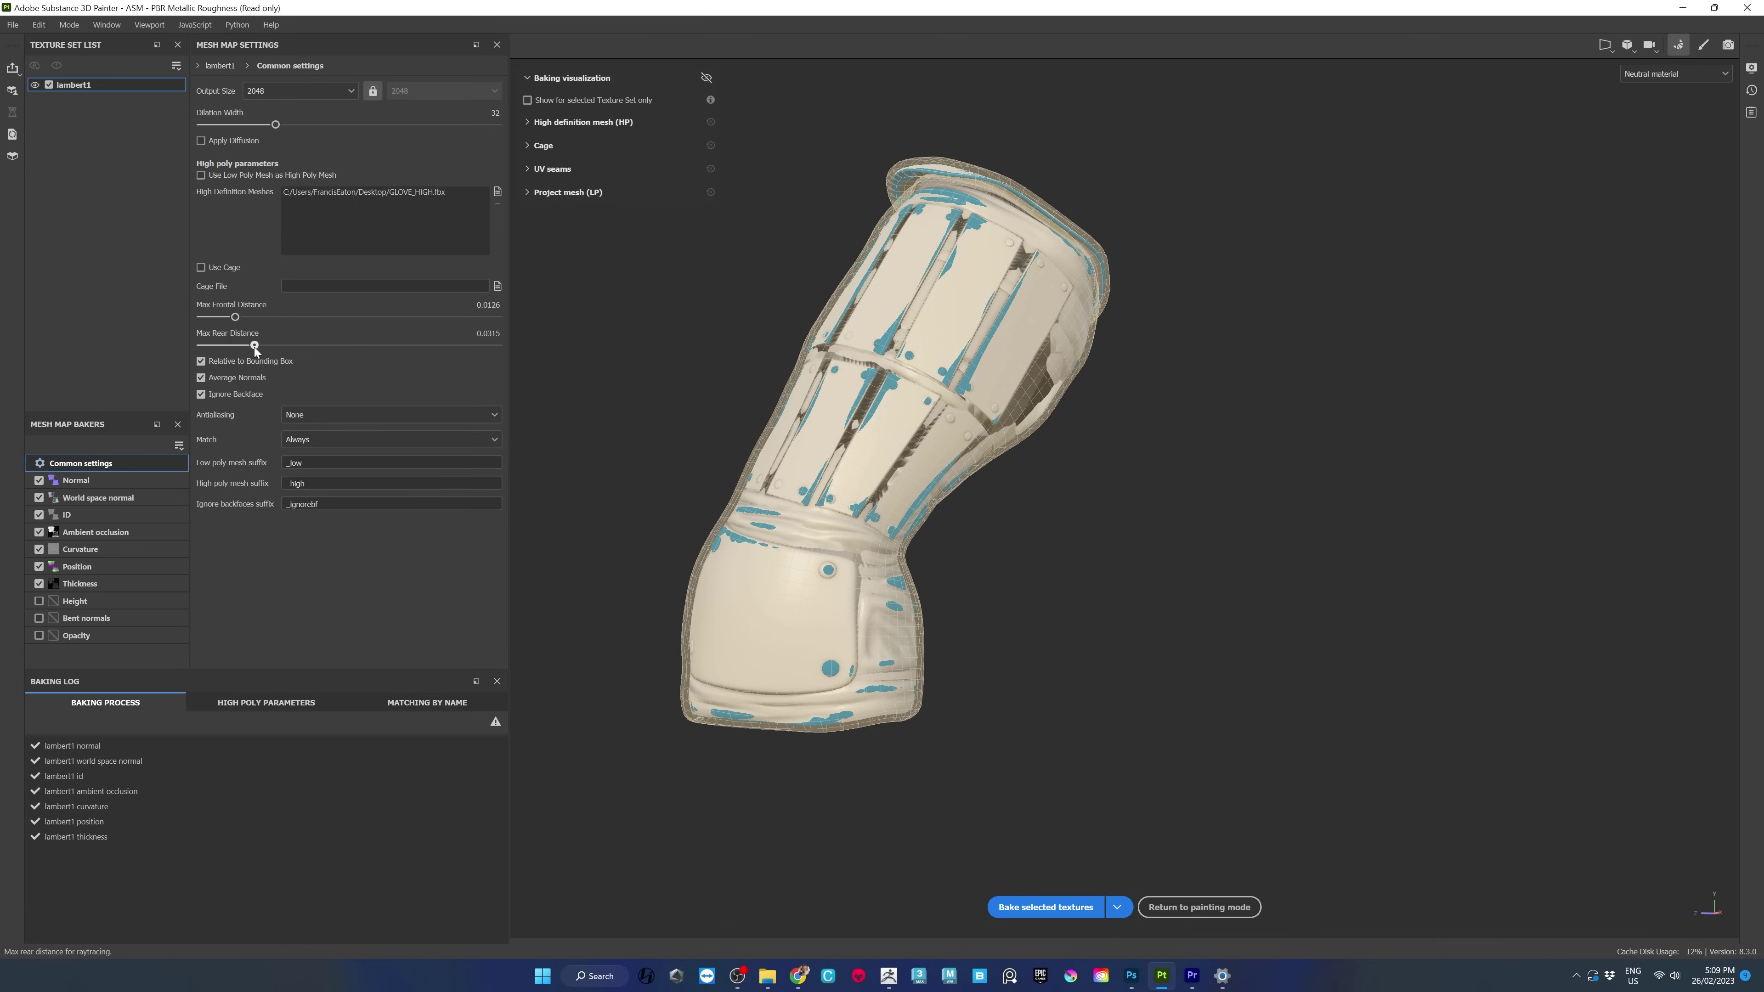
pyautogui.click(1026, 907)
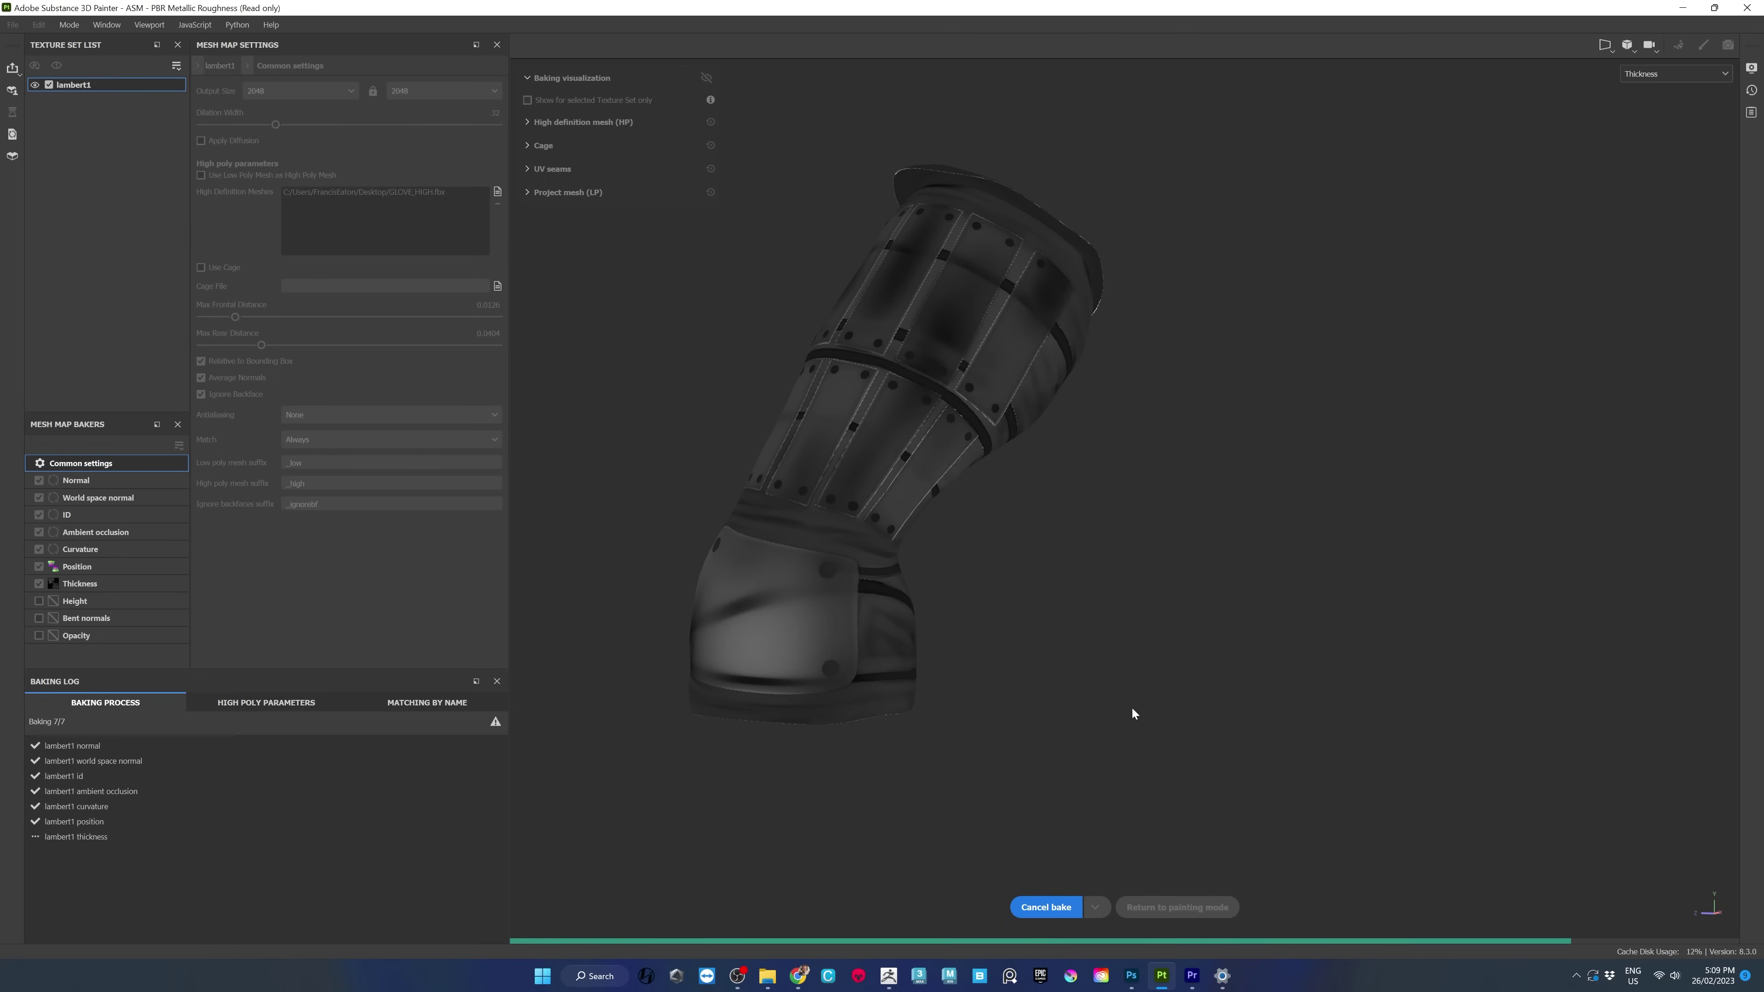
pyautogui.click(704, 78)
pyautogui.keyDown('alt'); pyautogui.moveTo(1193, 543); pyautogui.dragTo(904, 538); pyautogui.keyUp('alt')
pyautogui.keyDown('alt'); pyautogui.moveTo(905, 538); pyautogui.dragTo(1030, 523, button='middle'); pyautogui.keyUp('alt')
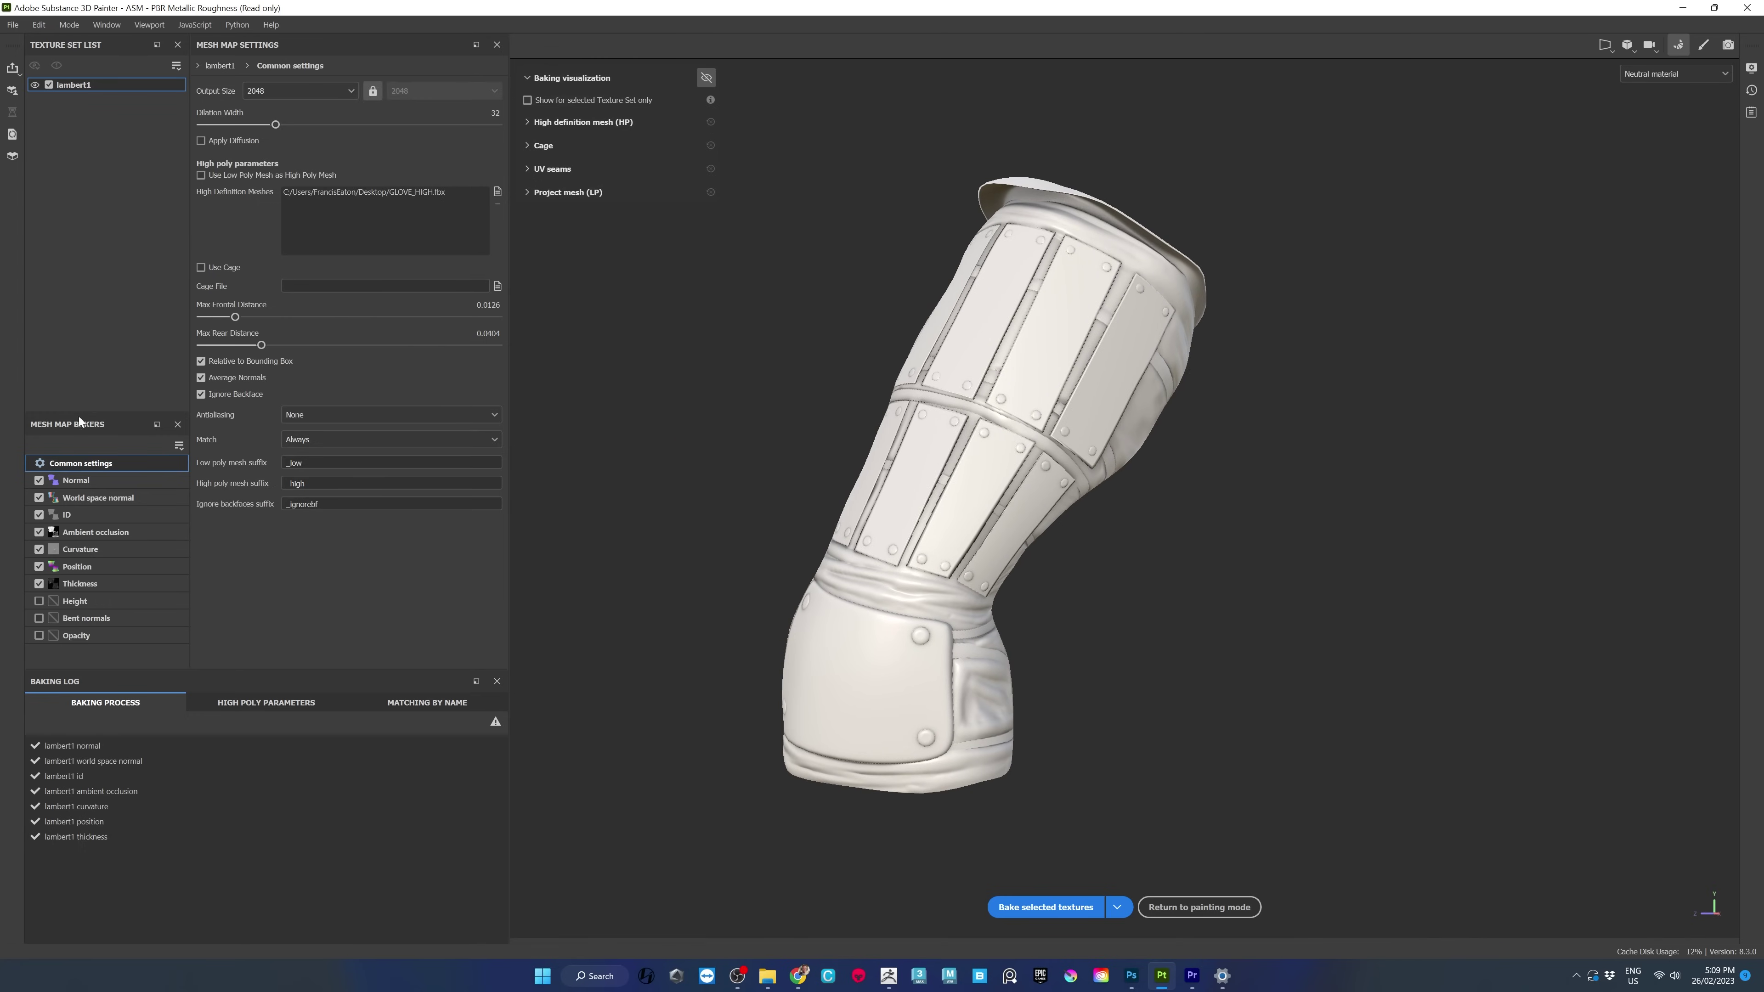
# Set the ID map's color source to Vertex Color and rebake the selected mesh maps.
pyautogui.moveTo(56, 520)
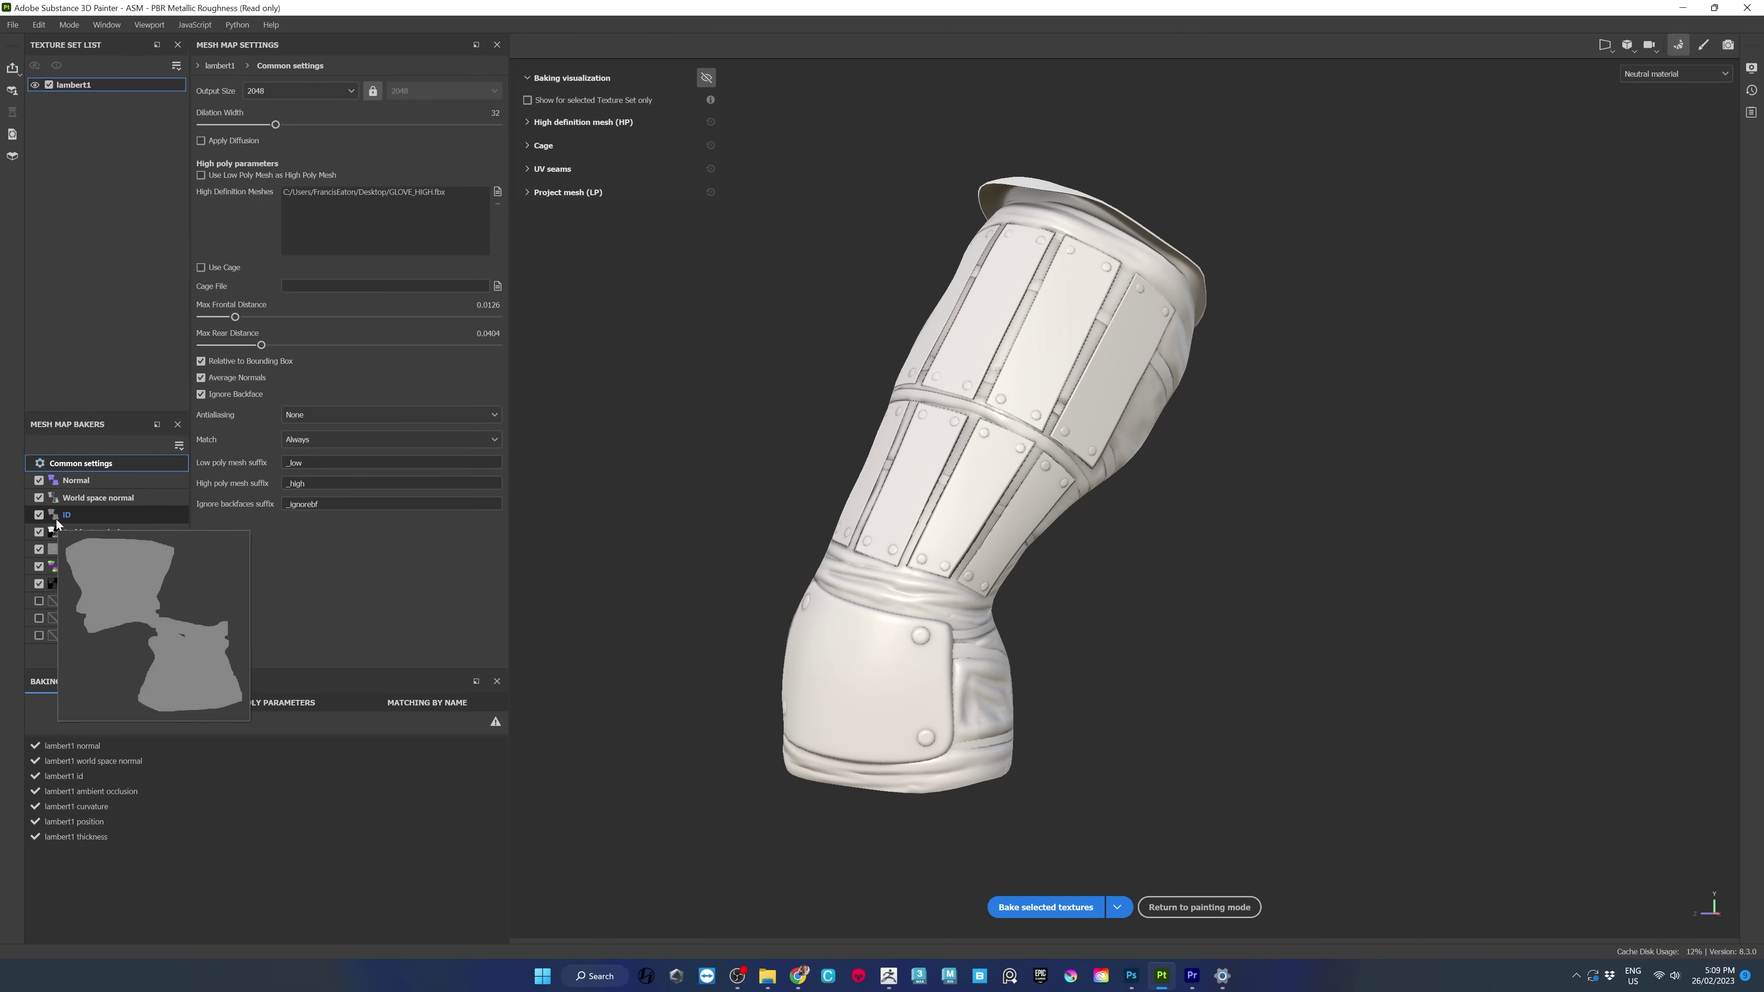
pyautogui.click(79, 515)
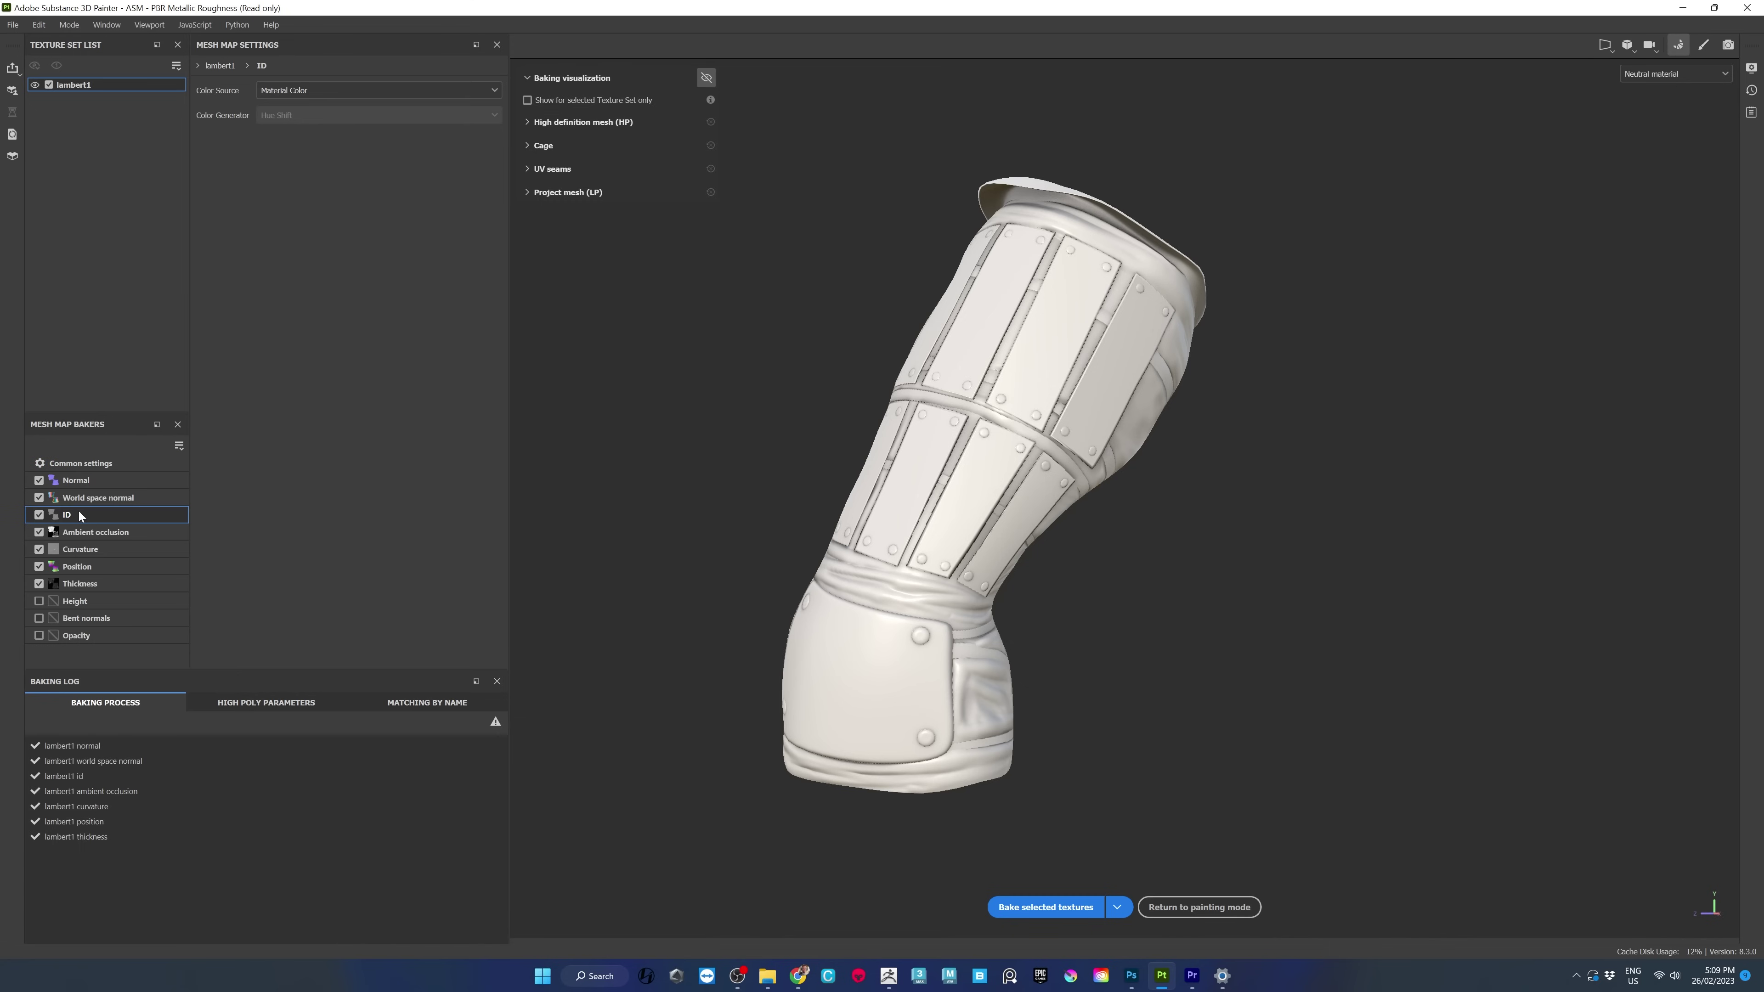
pyautogui.click(296, 89)
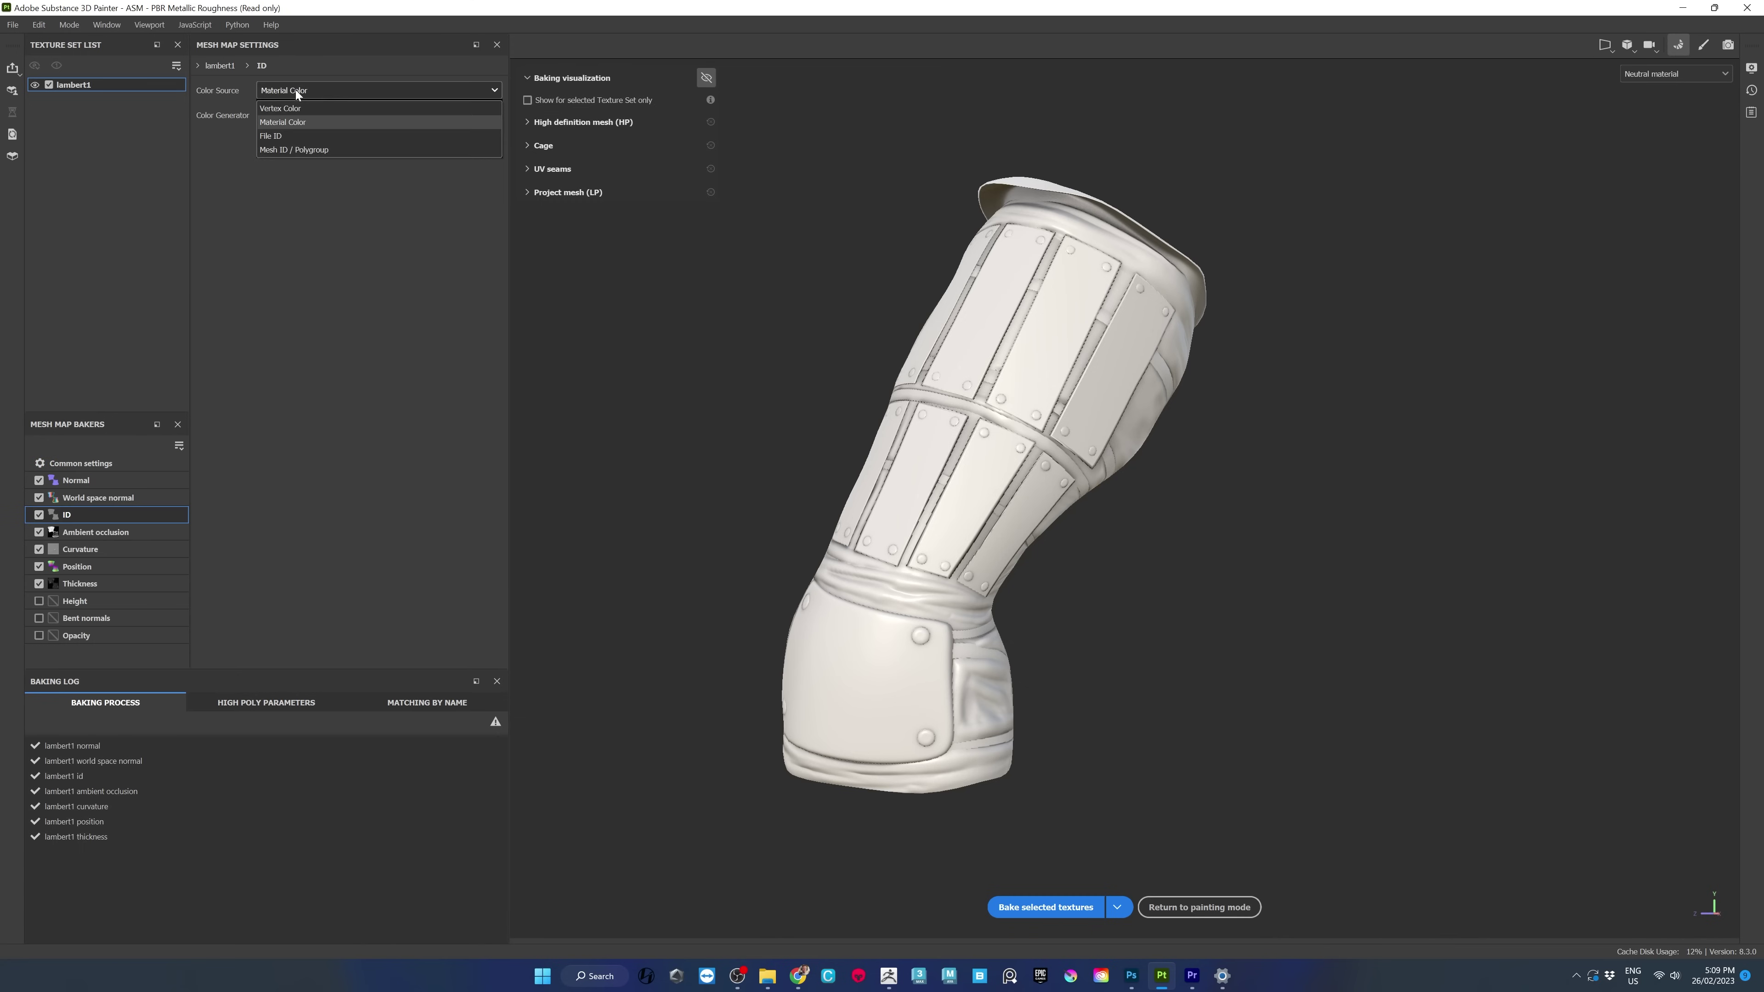
pyautogui.click(280, 107)
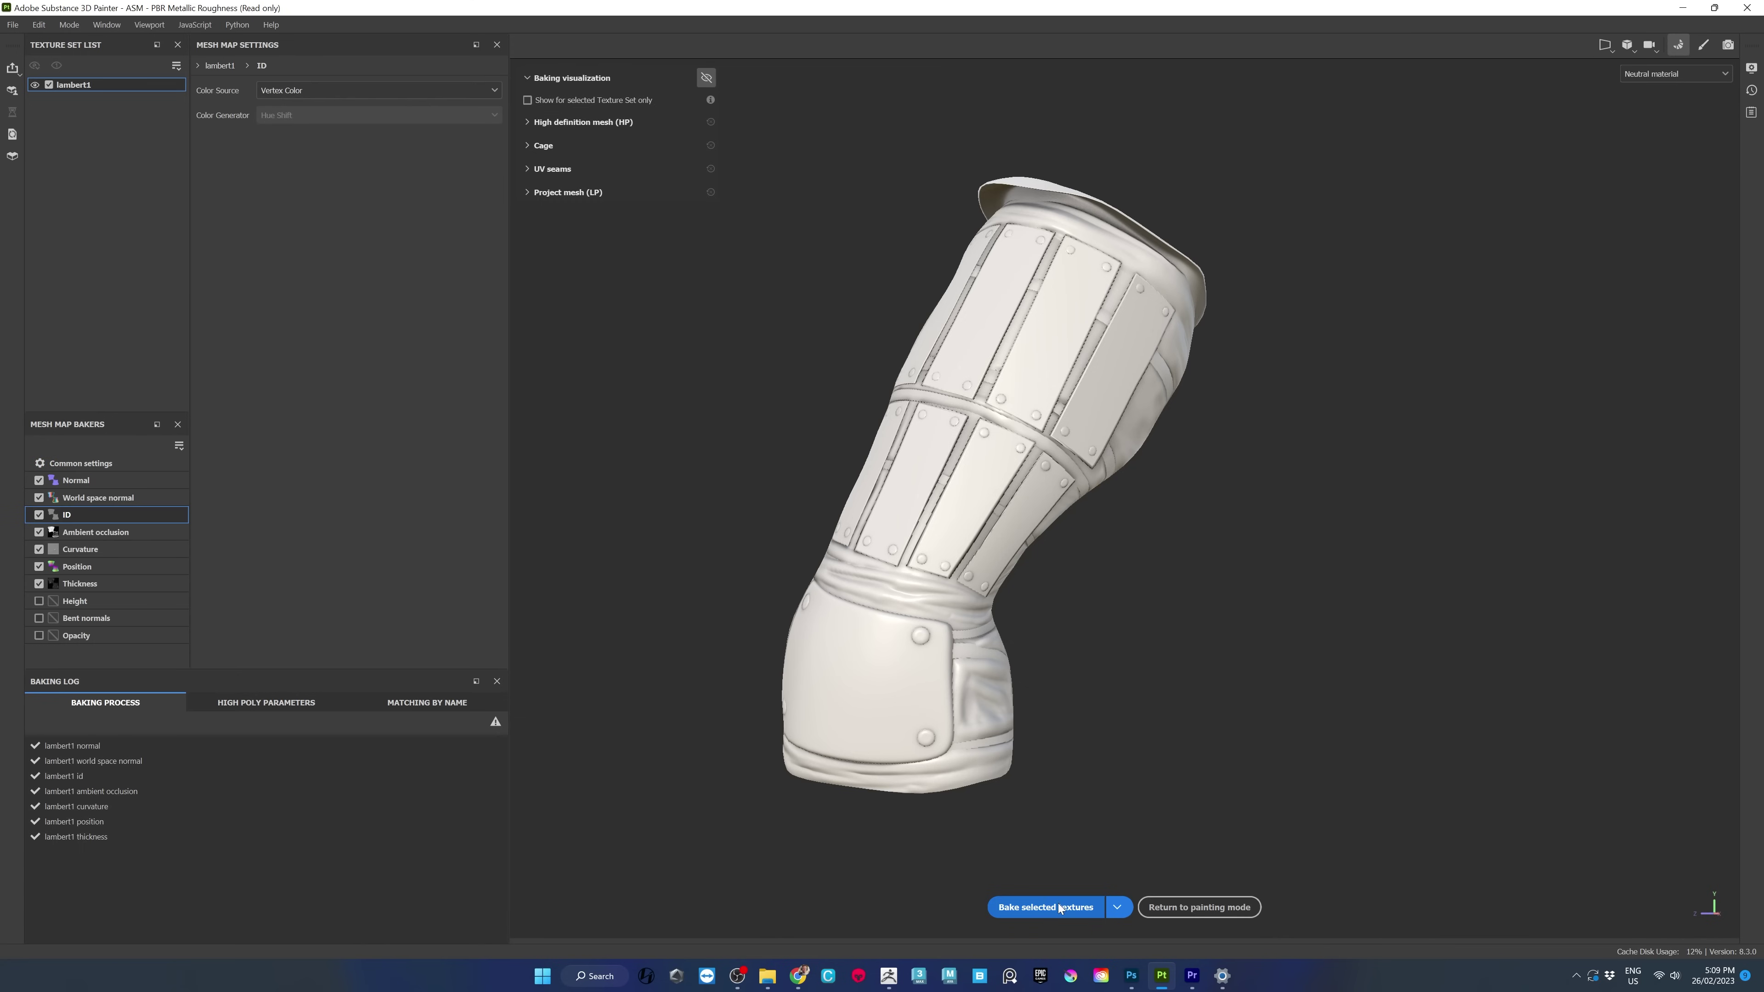
pyautogui.click(1045, 907)
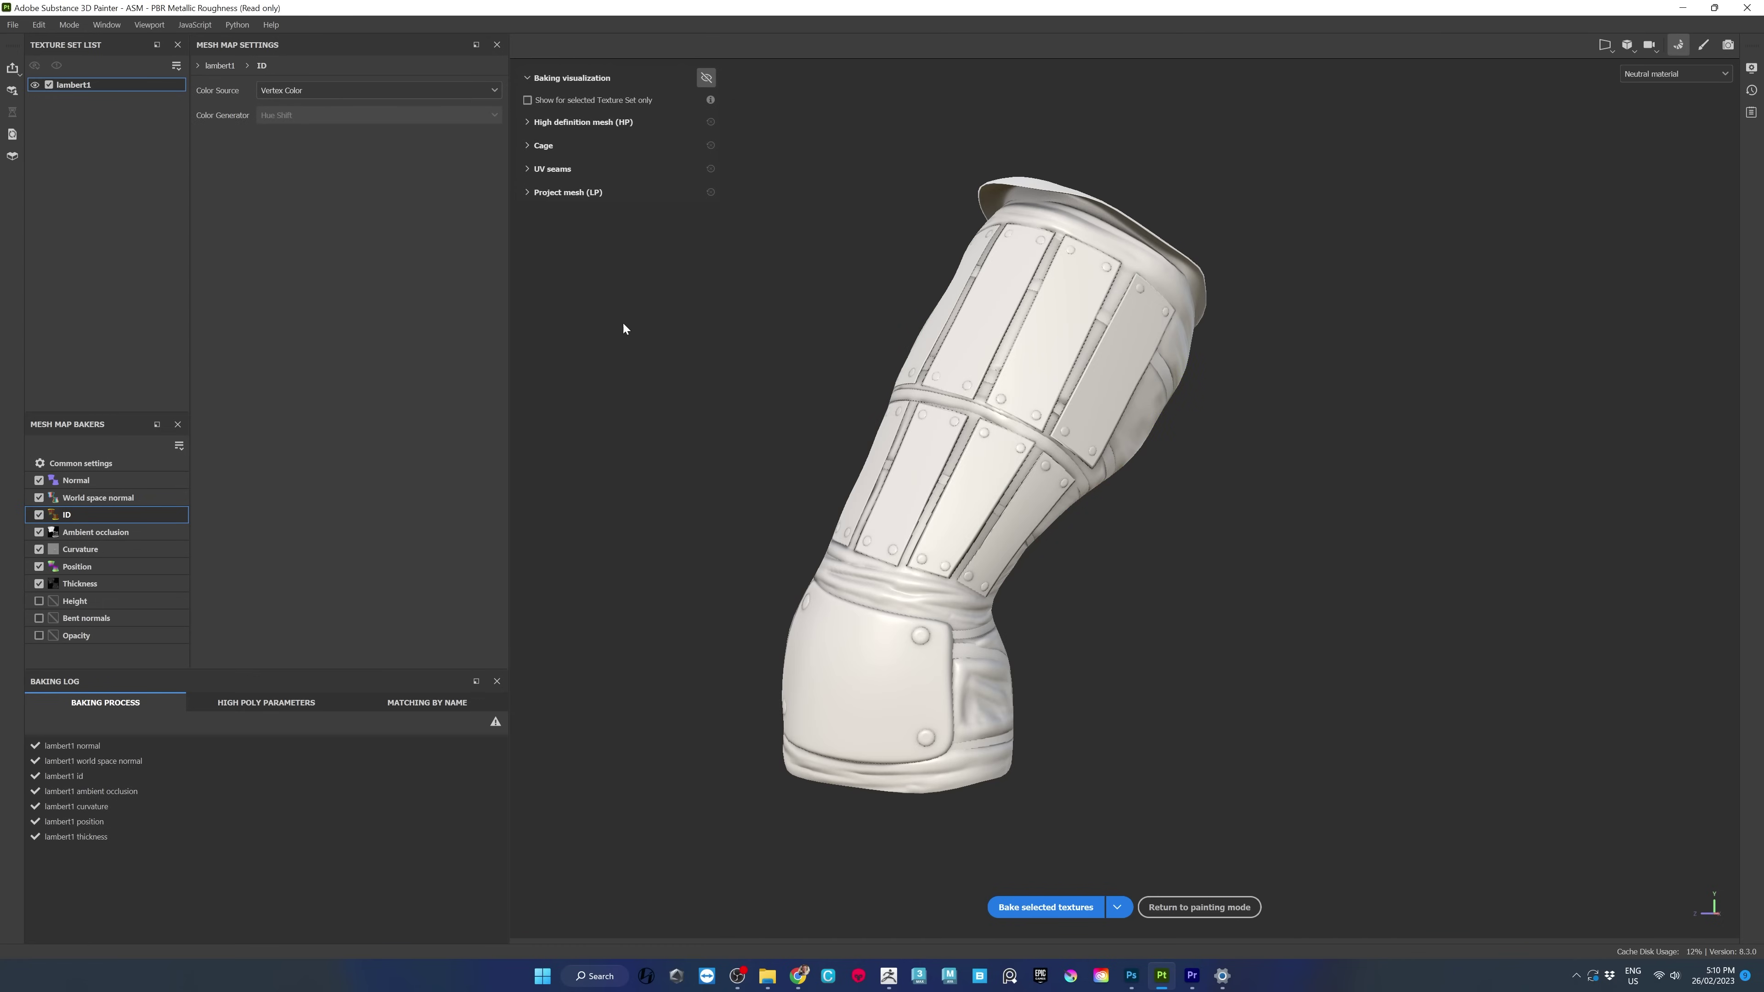
# Display the baked ID map on the glove, return to the neutral material and examine the glove.
pyautogui.click(1659, 79)
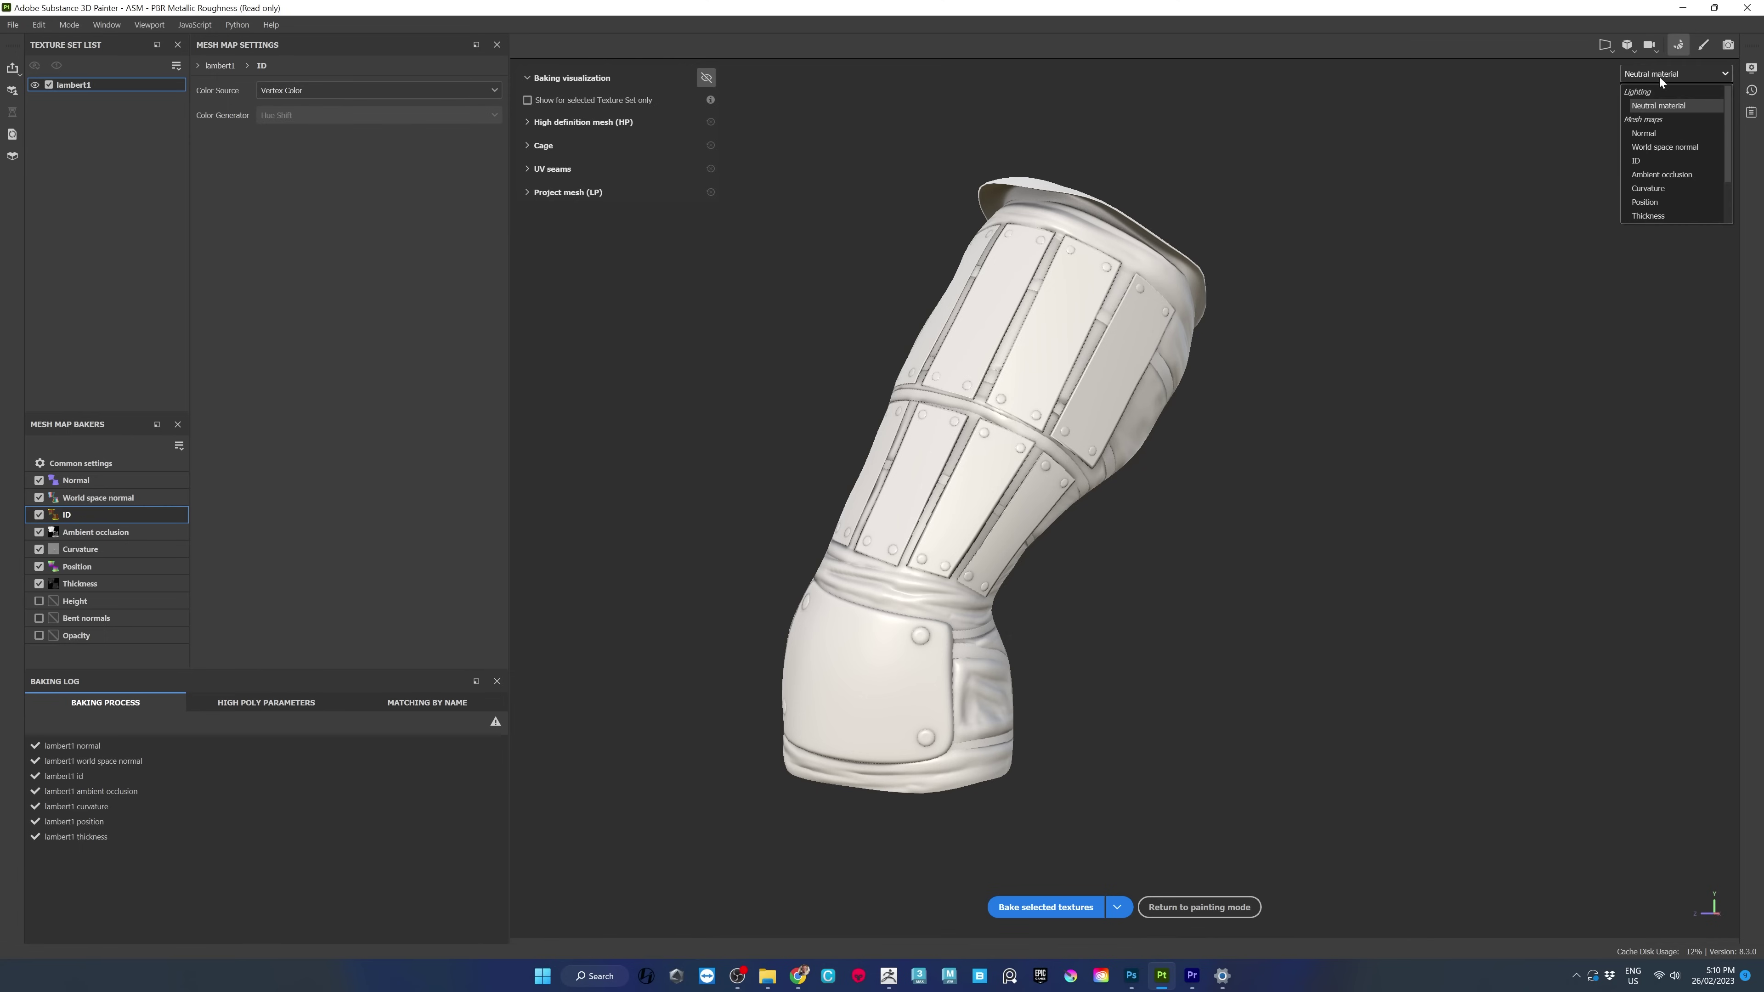
pyautogui.click(1651, 159)
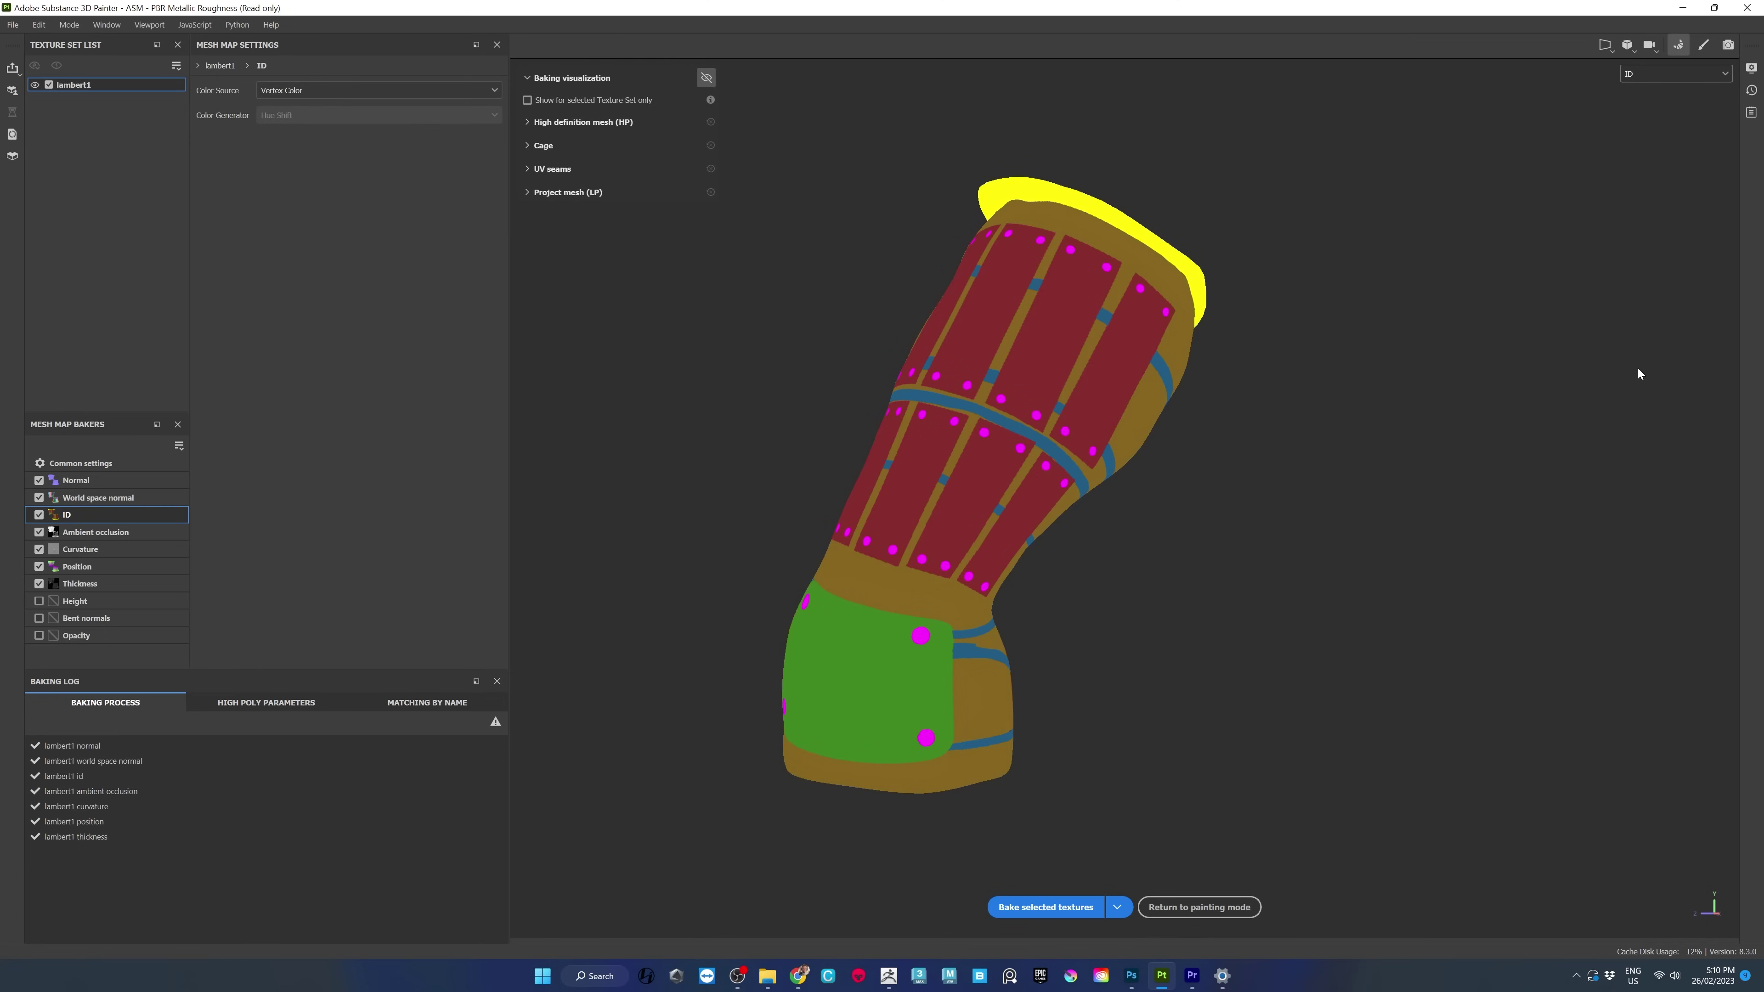
pyautogui.click(1637, 74)
pyautogui.click(1632, 95)
pyautogui.keyDown('alt'); pyautogui.moveTo(1346, 522); pyautogui.dragTo(890, 360); pyautogui.keyUp('alt')
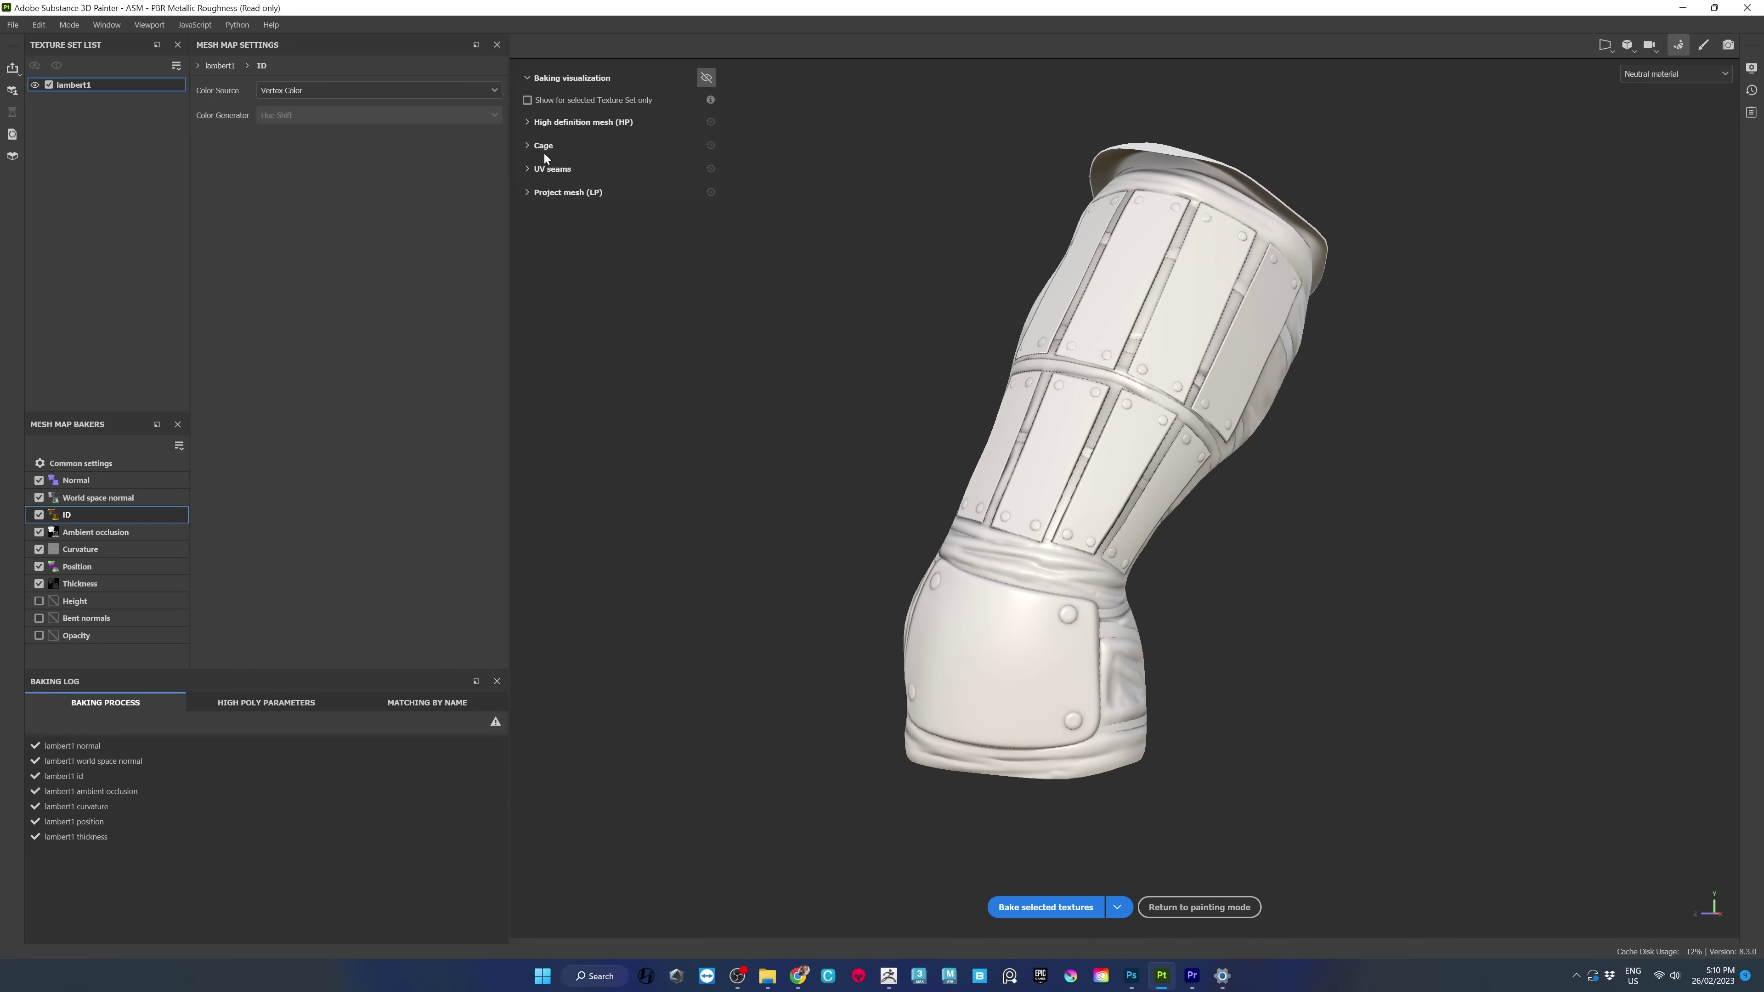
# Preview the baking cage with different surface and wireframe opacities and hide the visualization again.
pyautogui.click(526, 146)
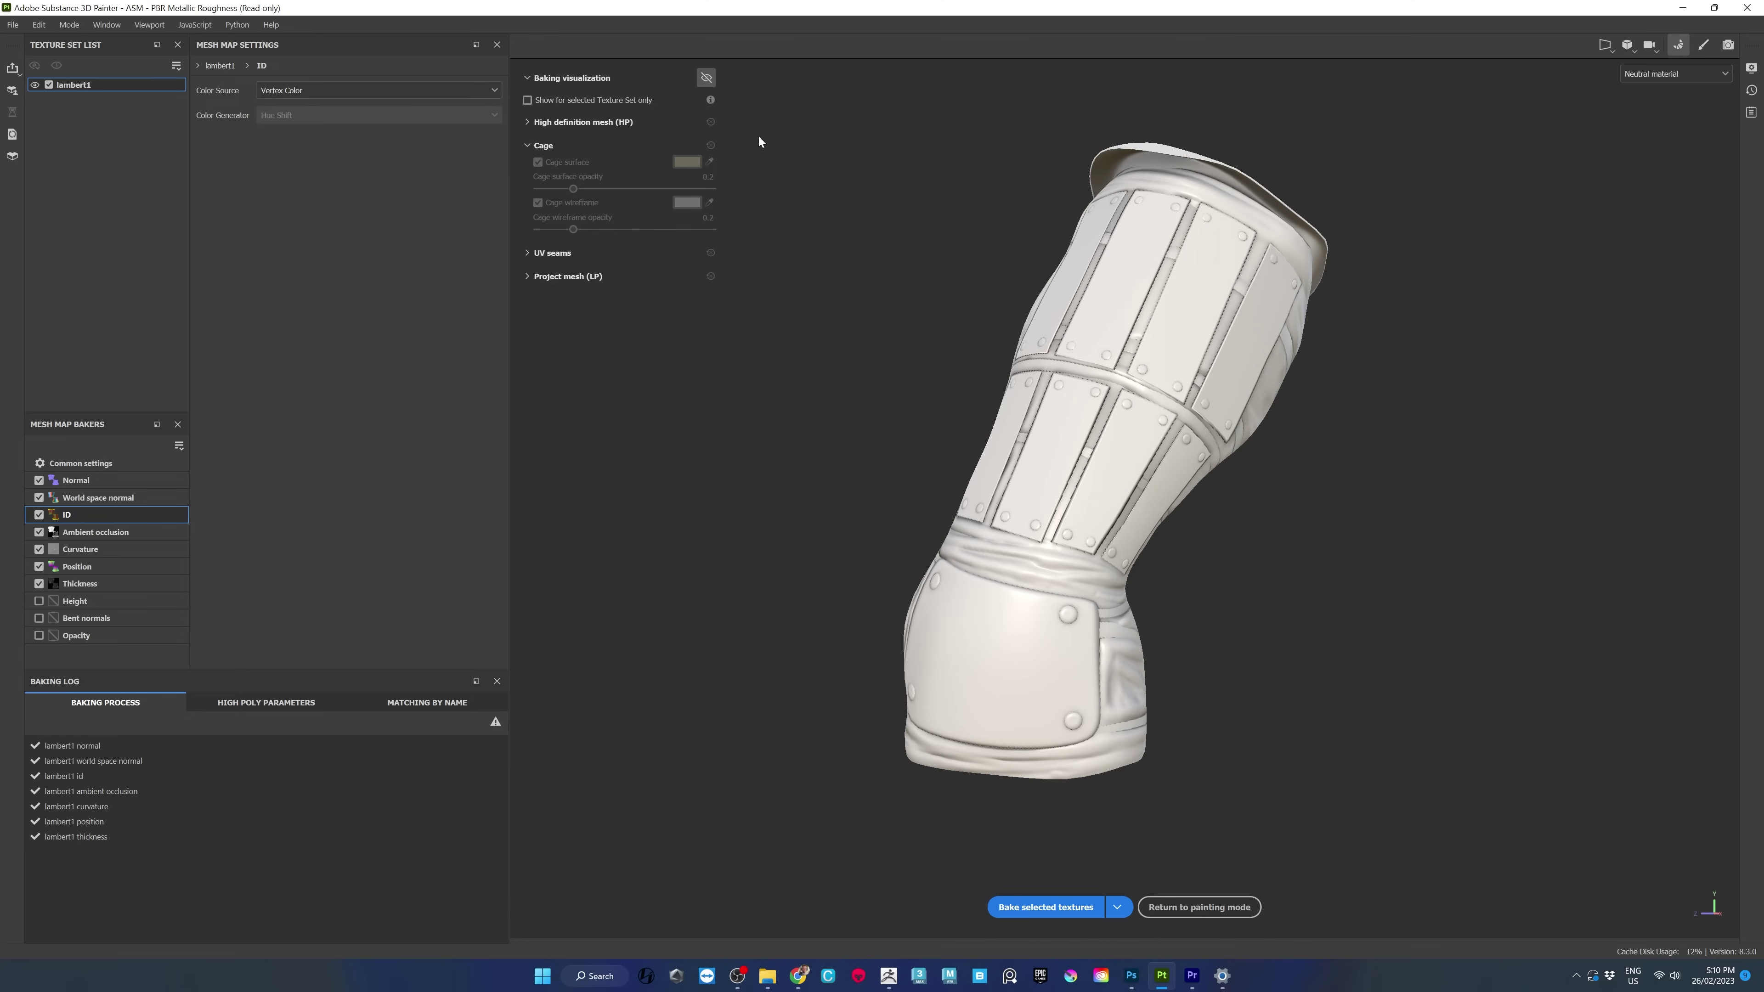
pyautogui.click(707, 78)
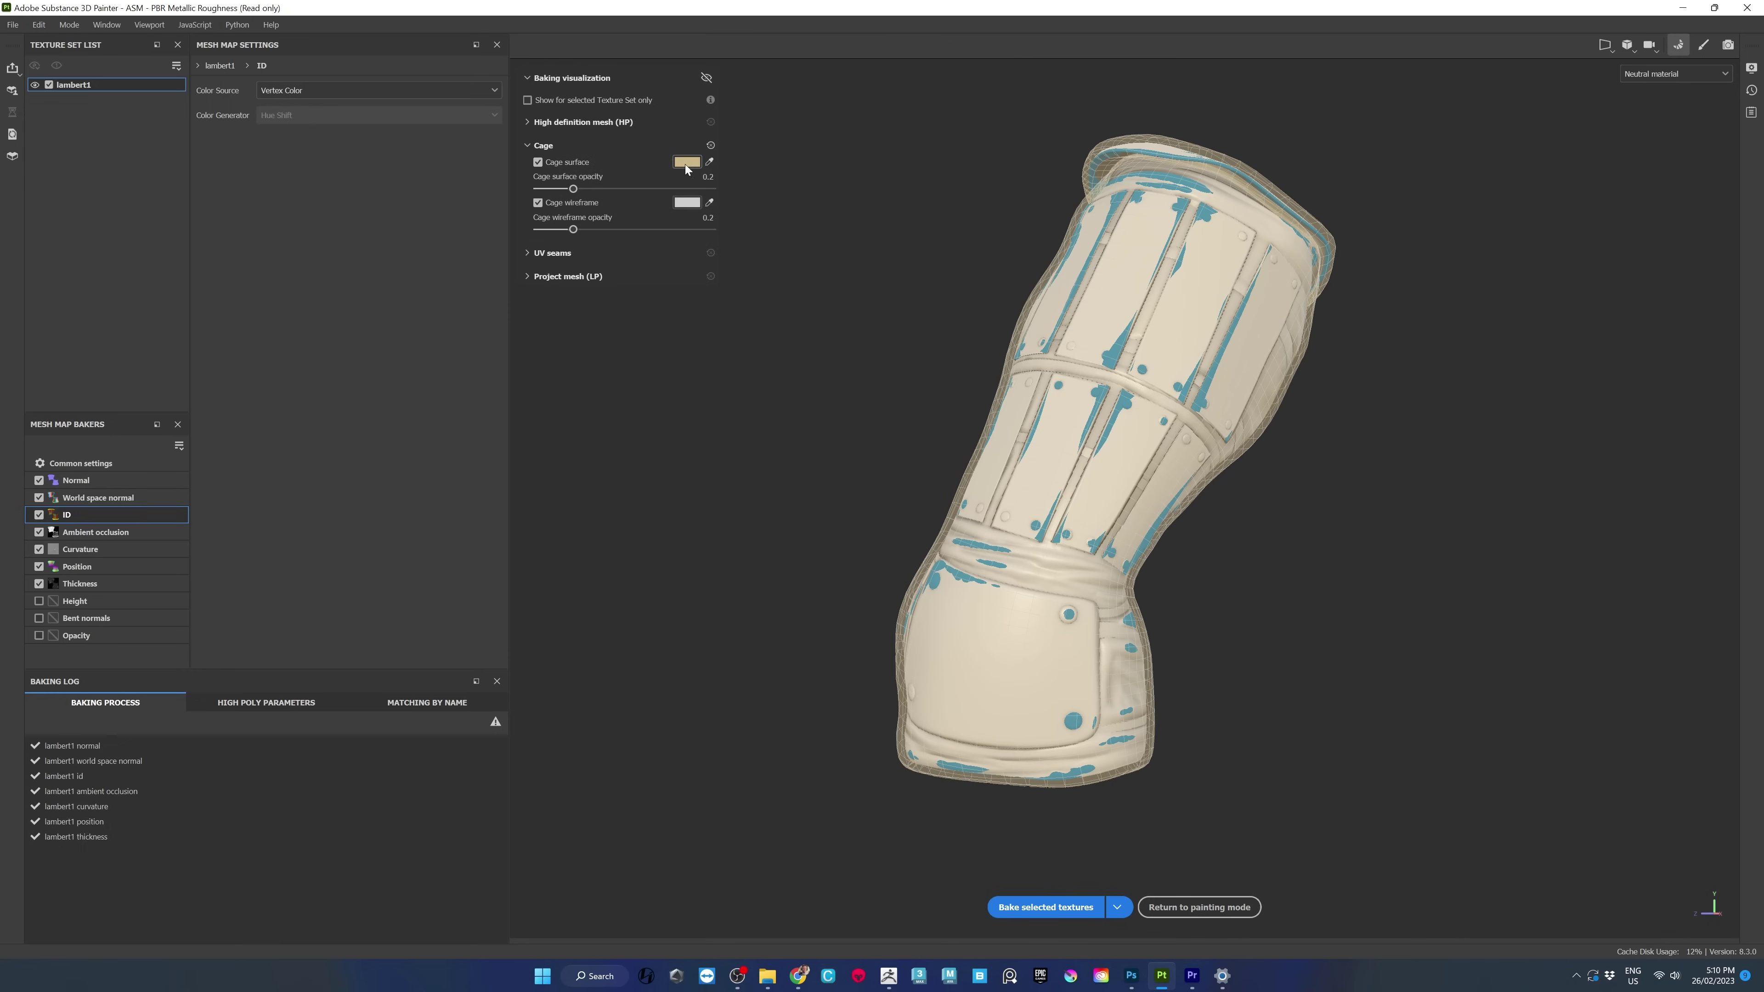
pyautogui.moveTo(575, 191); pyautogui.dragTo(663, 231)
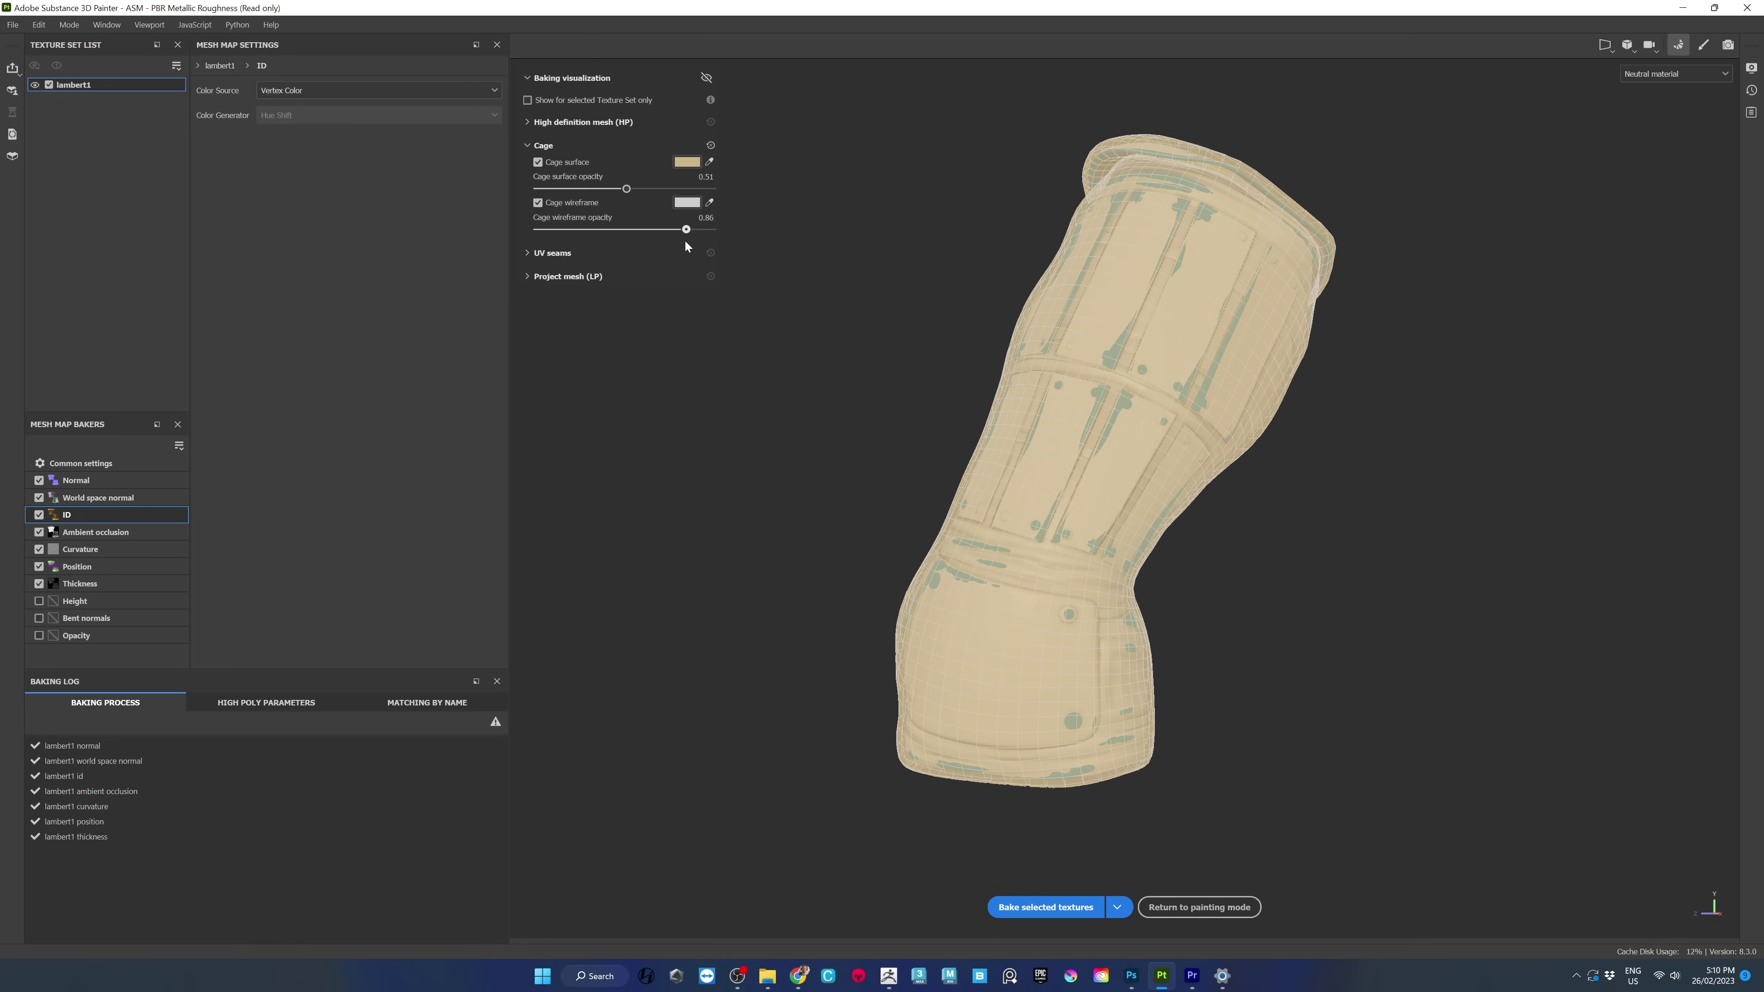
pyautogui.moveTo(669, 229); pyautogui.dragTo(597, 192)
pyautogui.click(709, 78)
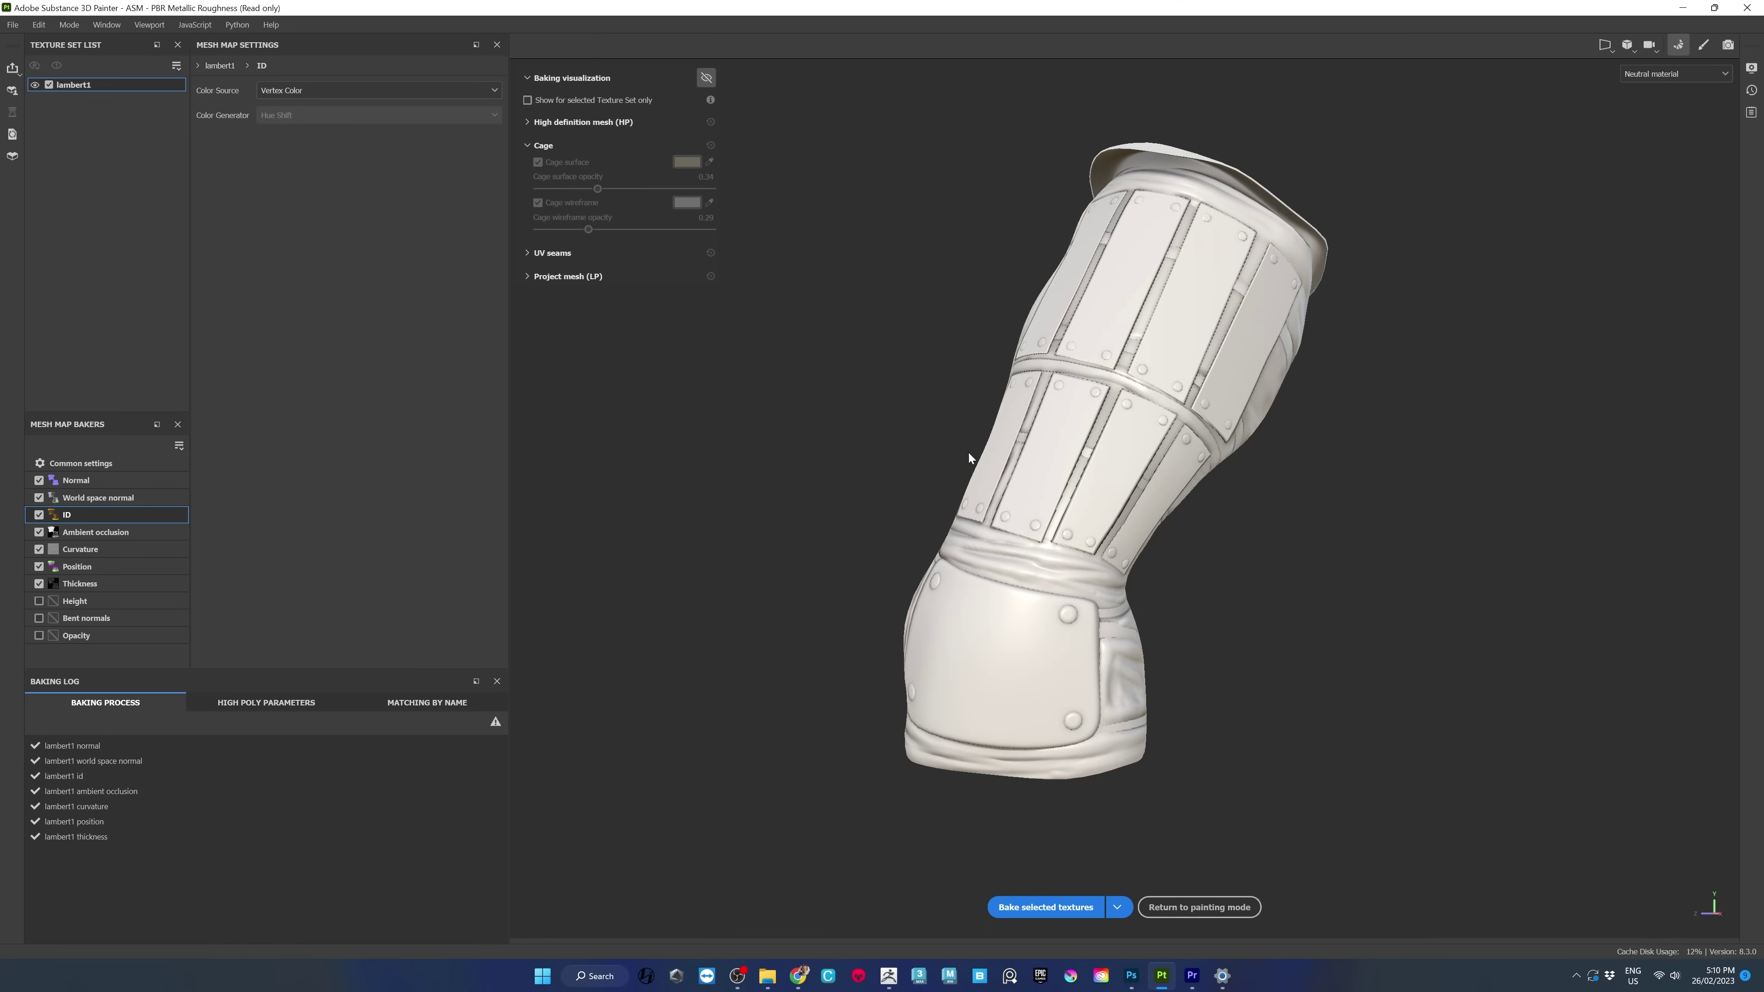
# Return to painting mode and show the glove's layer stack.
pyautogui.keyDown('alt'); pyautogui.moveTo(1228, 541); pyautogui.dragTo(1244, 525, button='right'); pyautogui.keyUp('alt')
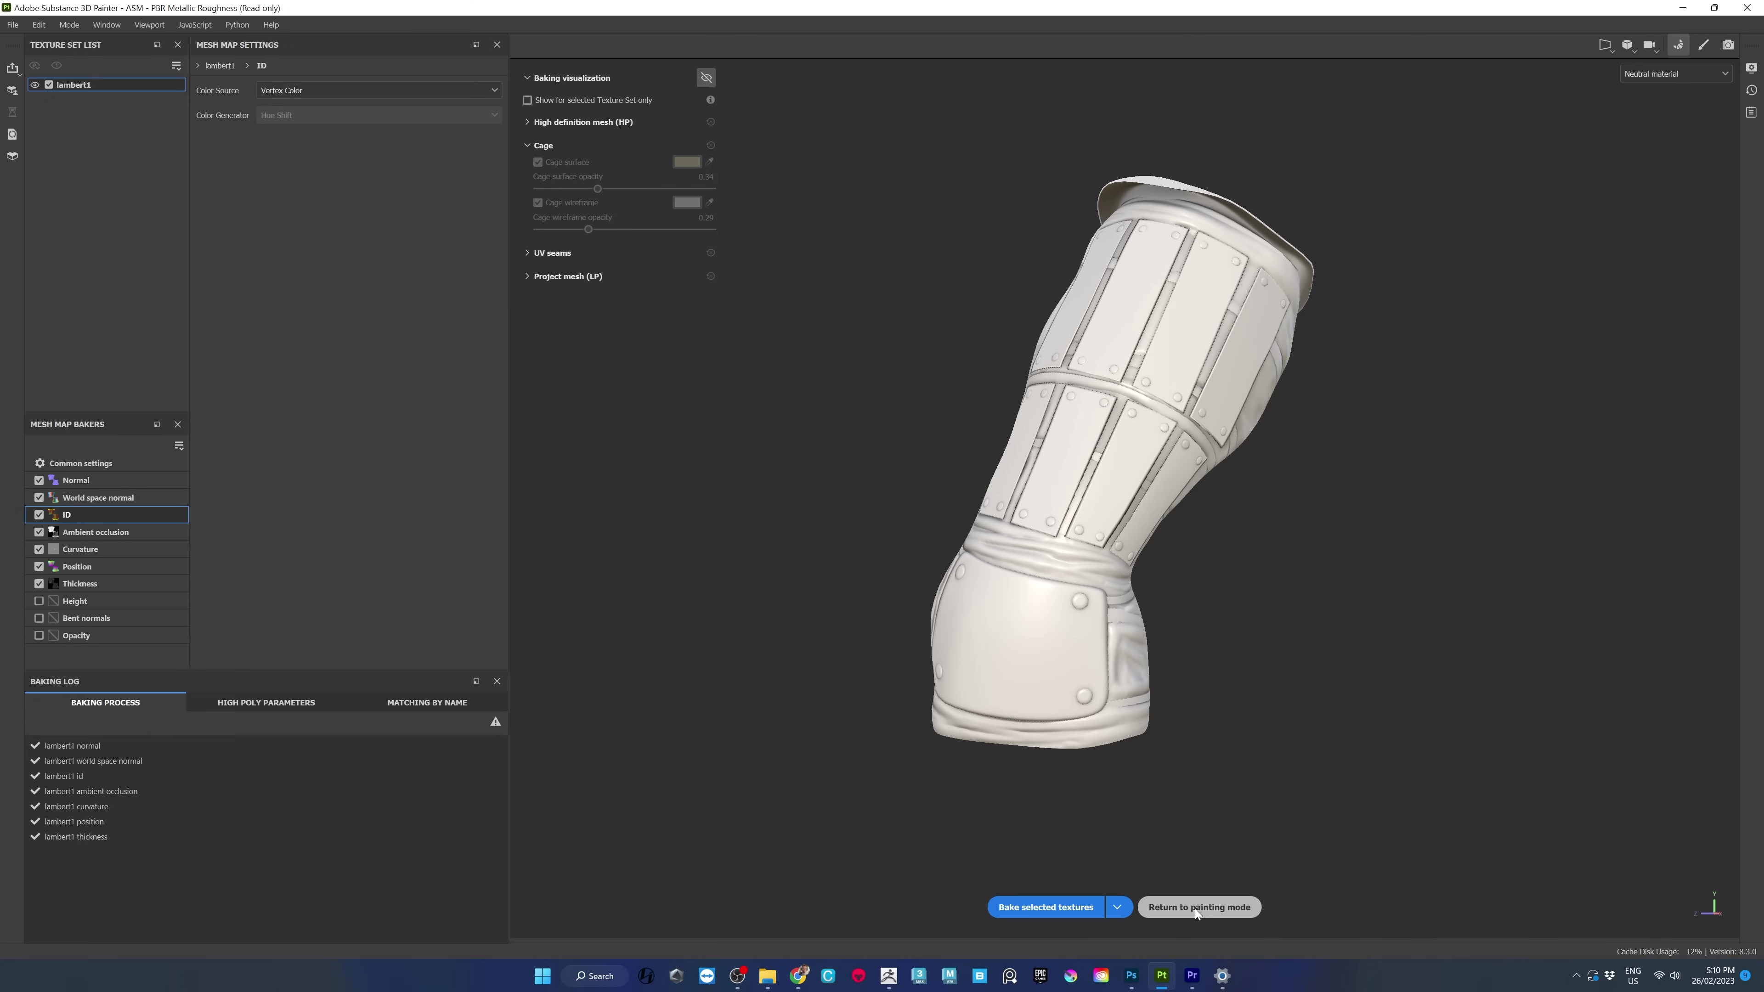
pyautogui.click(1194, 909)
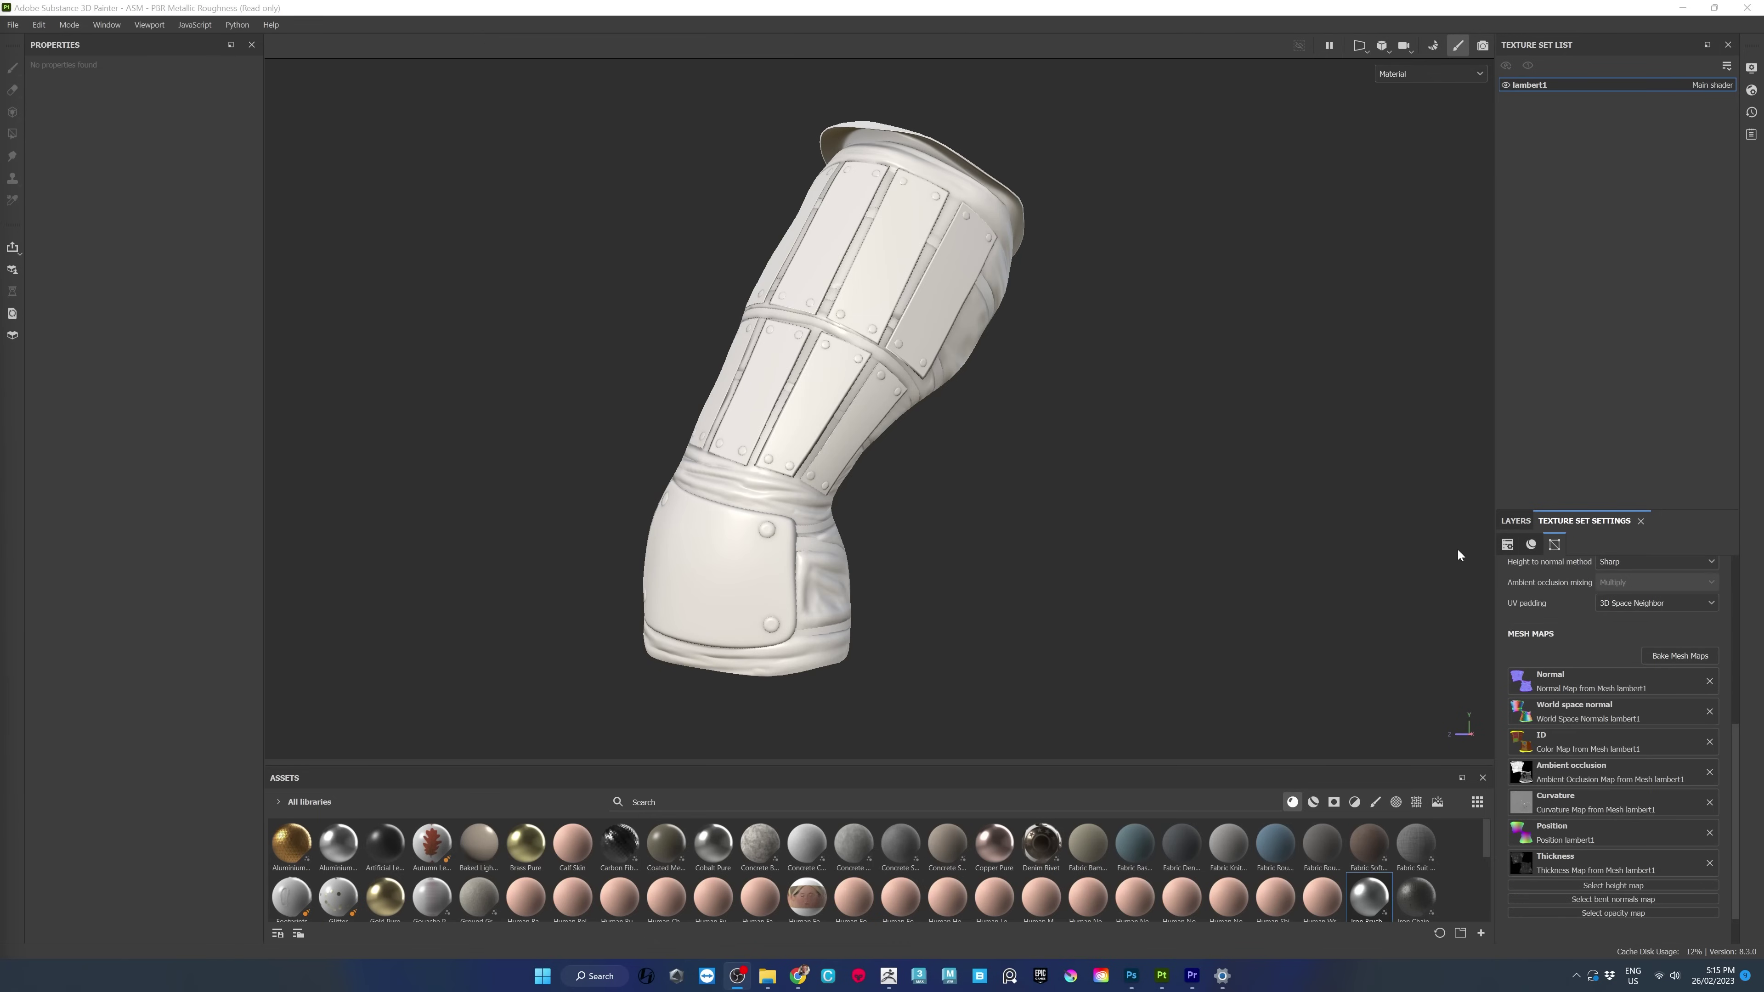
pyautogui.click(1517, 521)
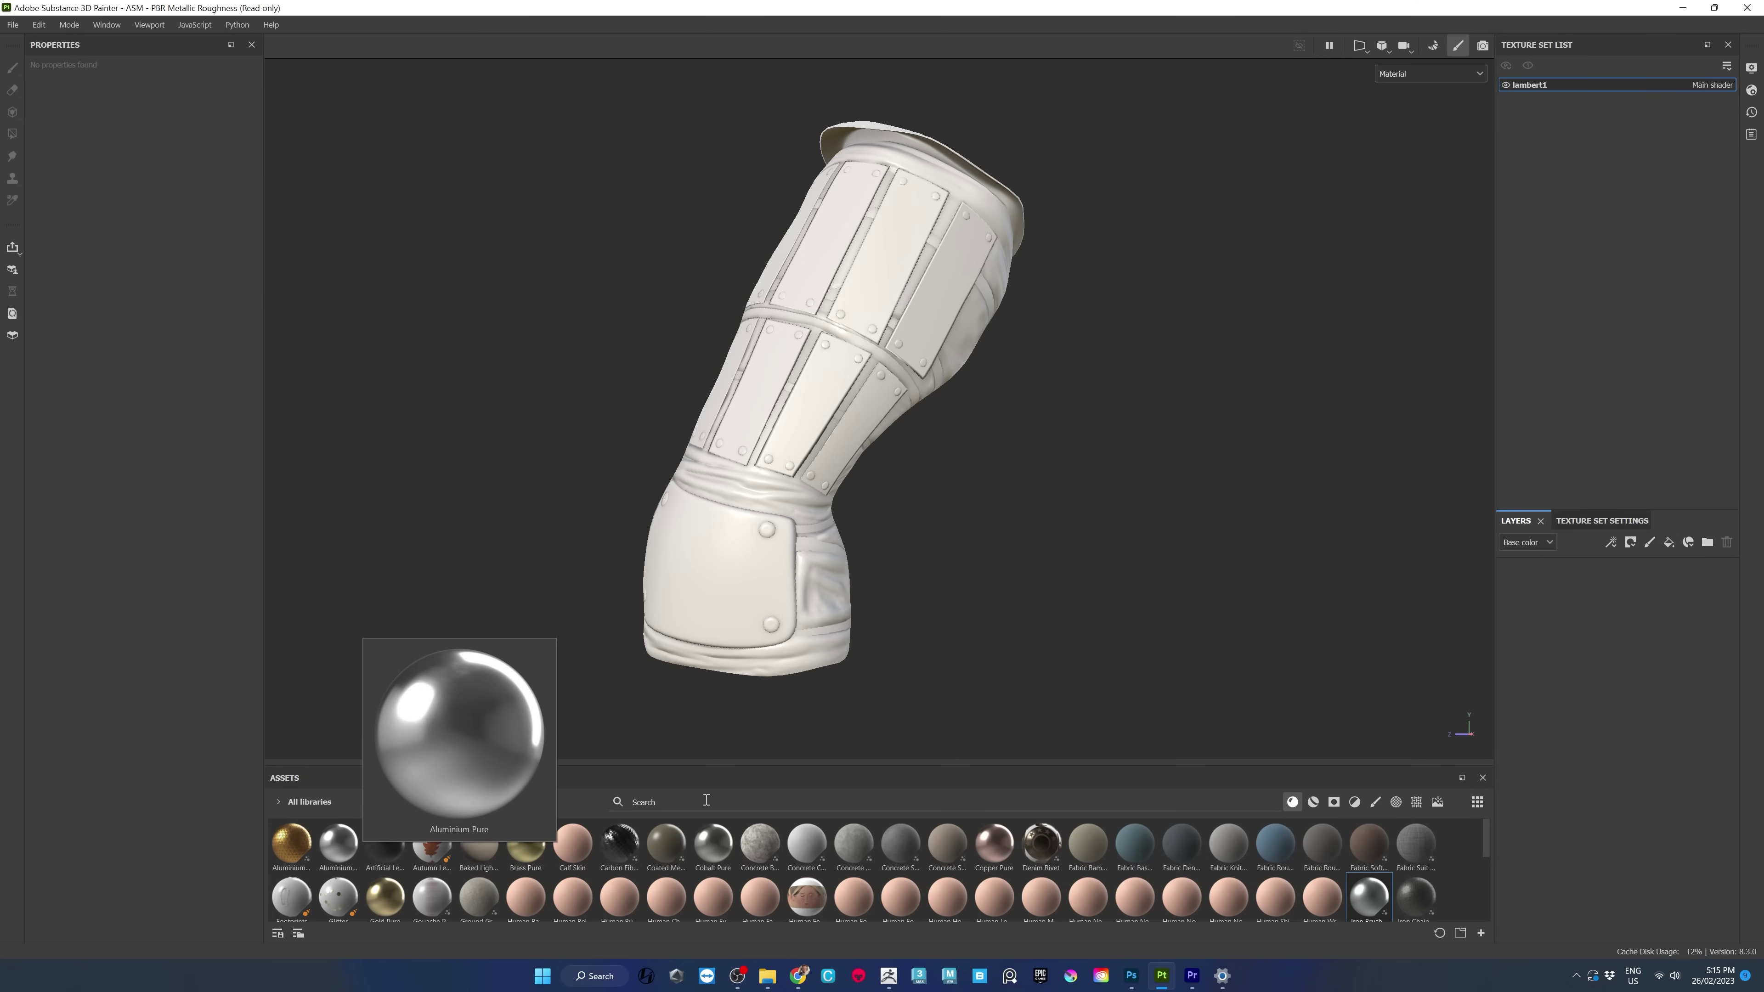
# Search the materials for "metal" and add Iron Raw Damaged to the glove as a fill layer.
pyautogui.click(664, 802)
pyautogui.write('metal')
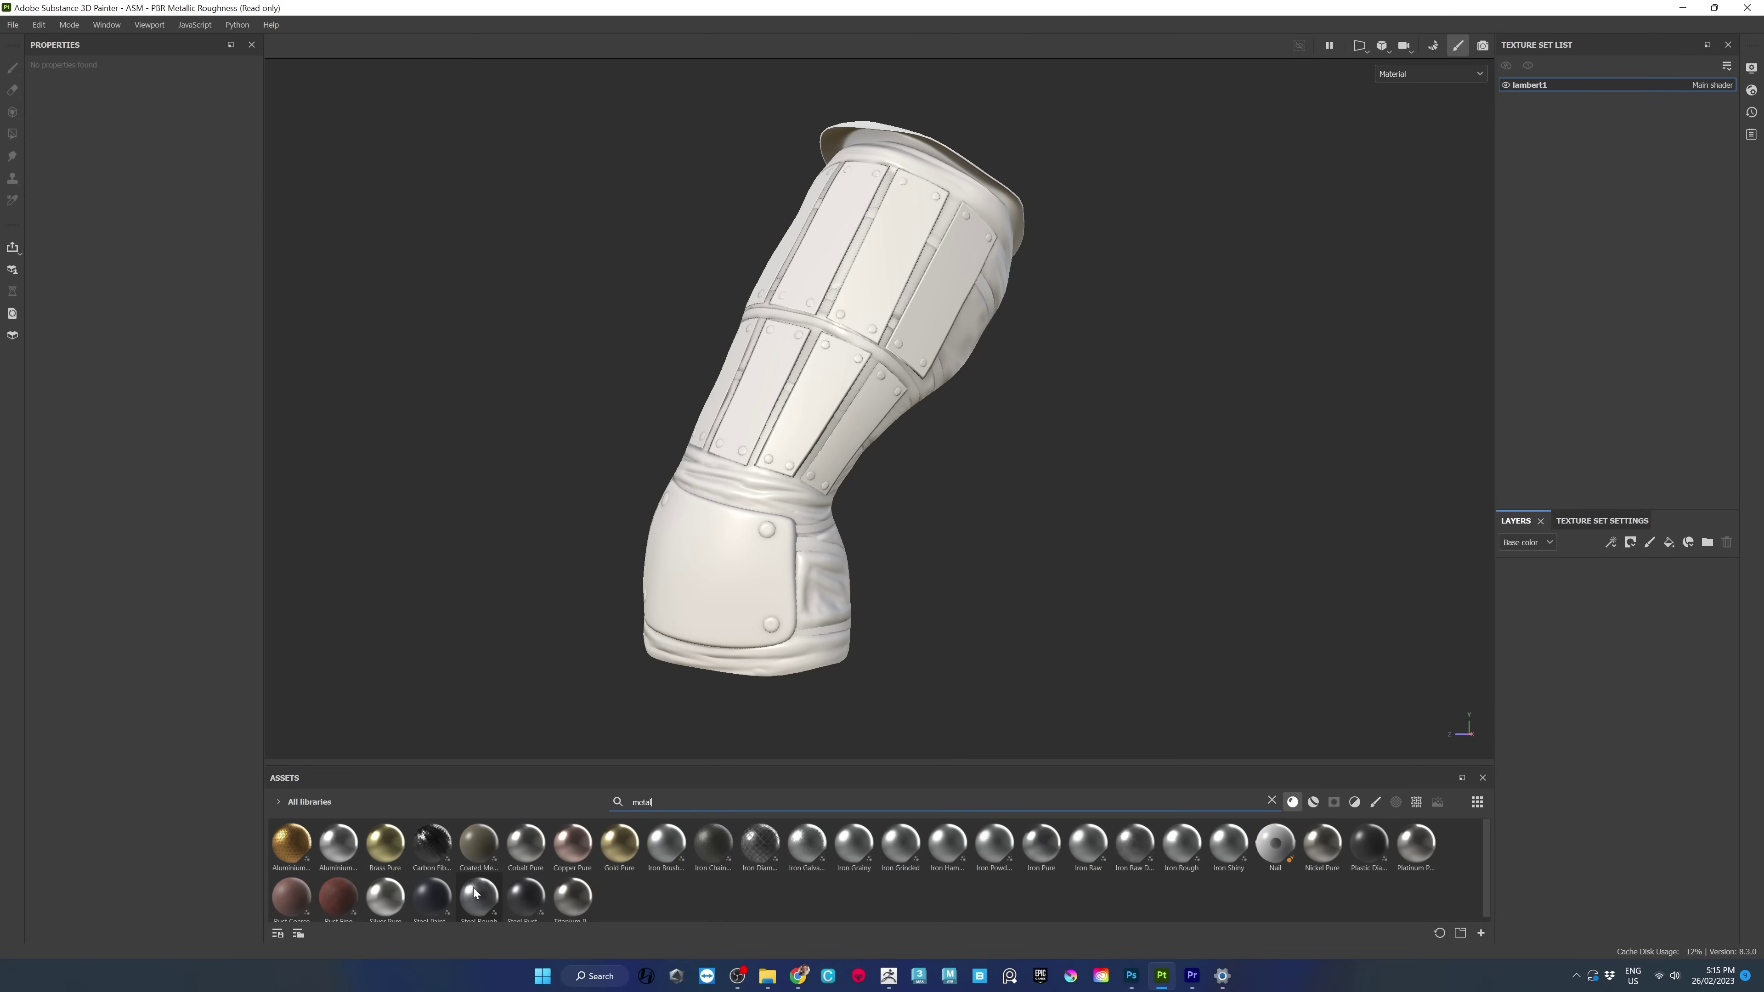
pyautogui.moveTo(1134, 841); pyautogui.dragTo(1721, 618)
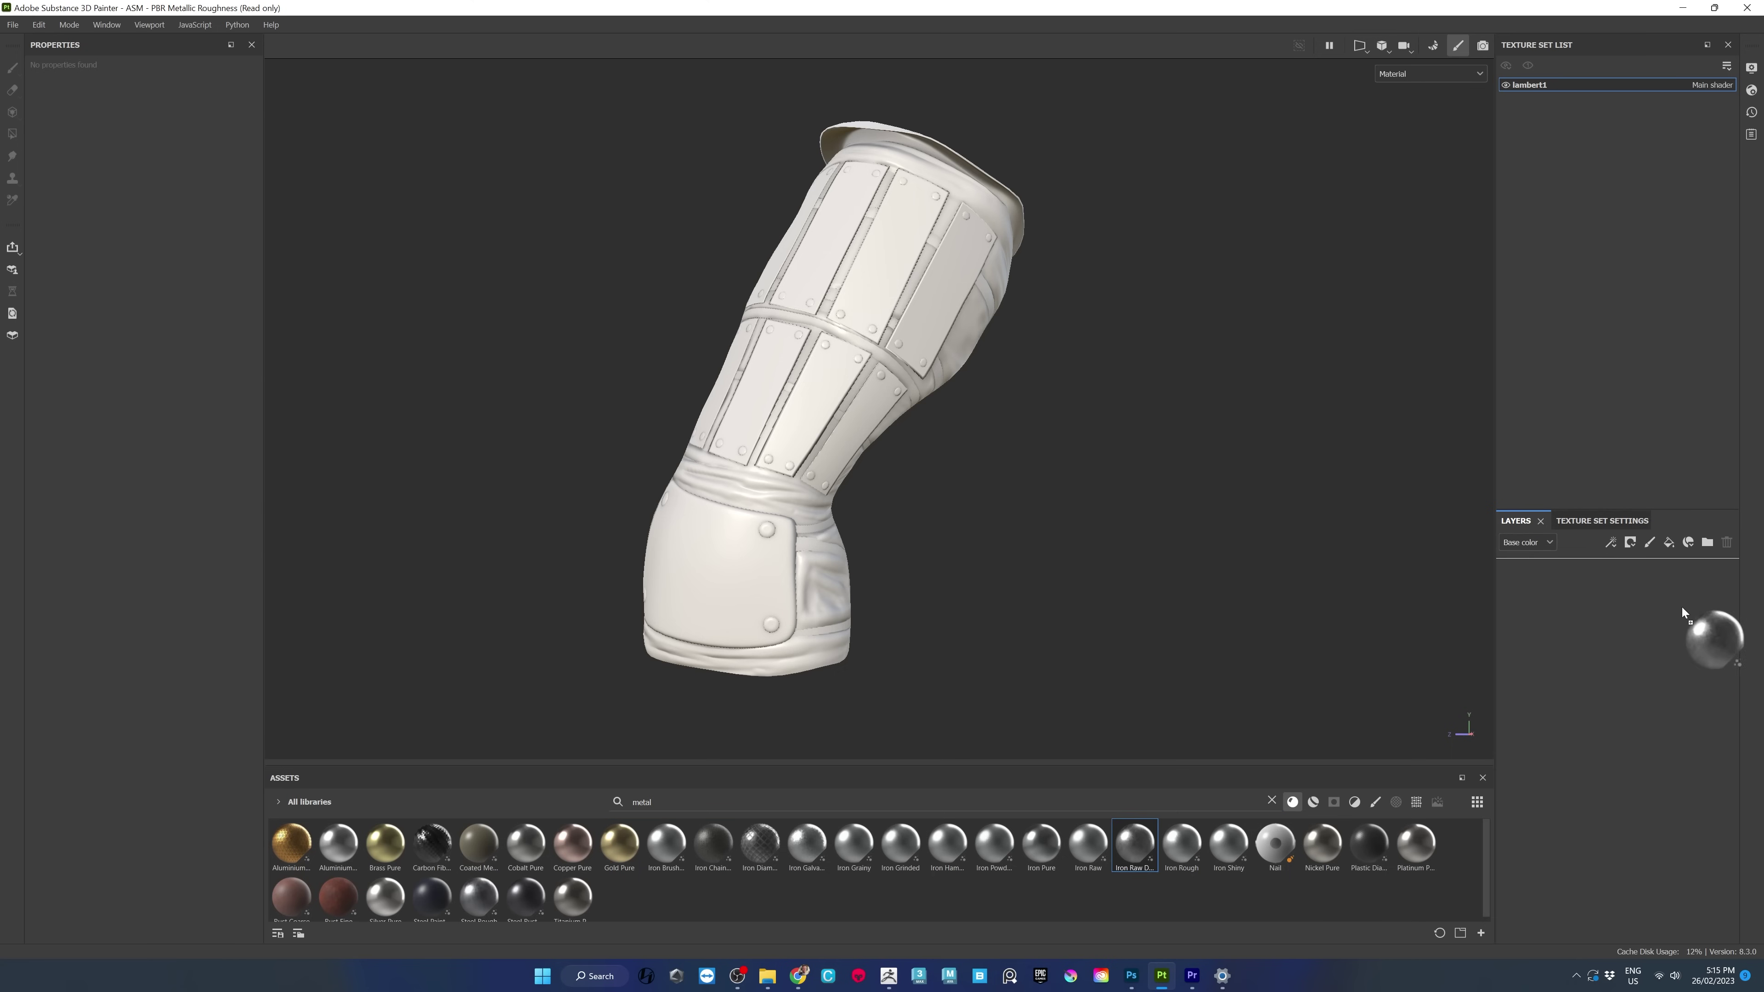
pyautogui.moveTo(1748, 716); pyautogui.dragTo(1642, 920)
pyautogui.keyDown('alt'); pyautogui.moveTo(931, 415); pyautogui.dragTo(866, 416); pyautogui.keyUp('alt')
pyautogui.keyDown('alt'); pyautogui.moveTo(820, 463); pyautogui.dragTo(1212, 661, button='right'); pyautogui.keyUp('alt')
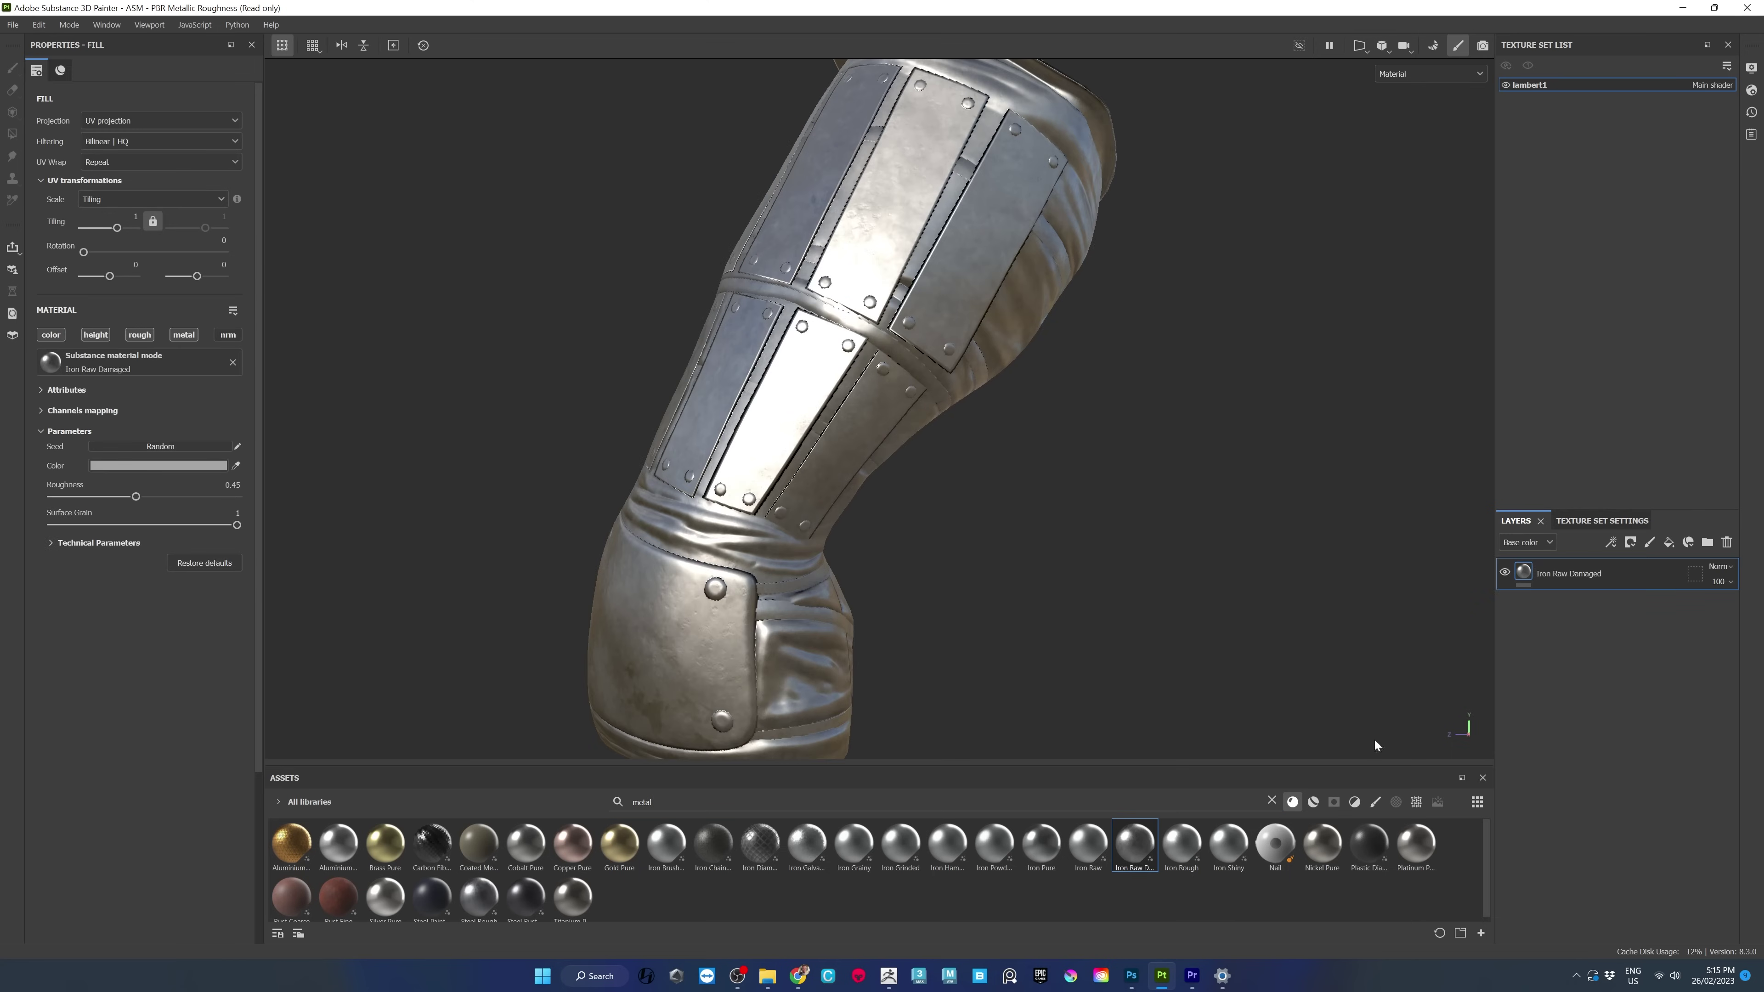
# Add a colour-selection mask to the Iron Raw Damaged layer, picking the red forearm-plate and green wrist-plate ID colours.
pyautogui.click(1631, 542)
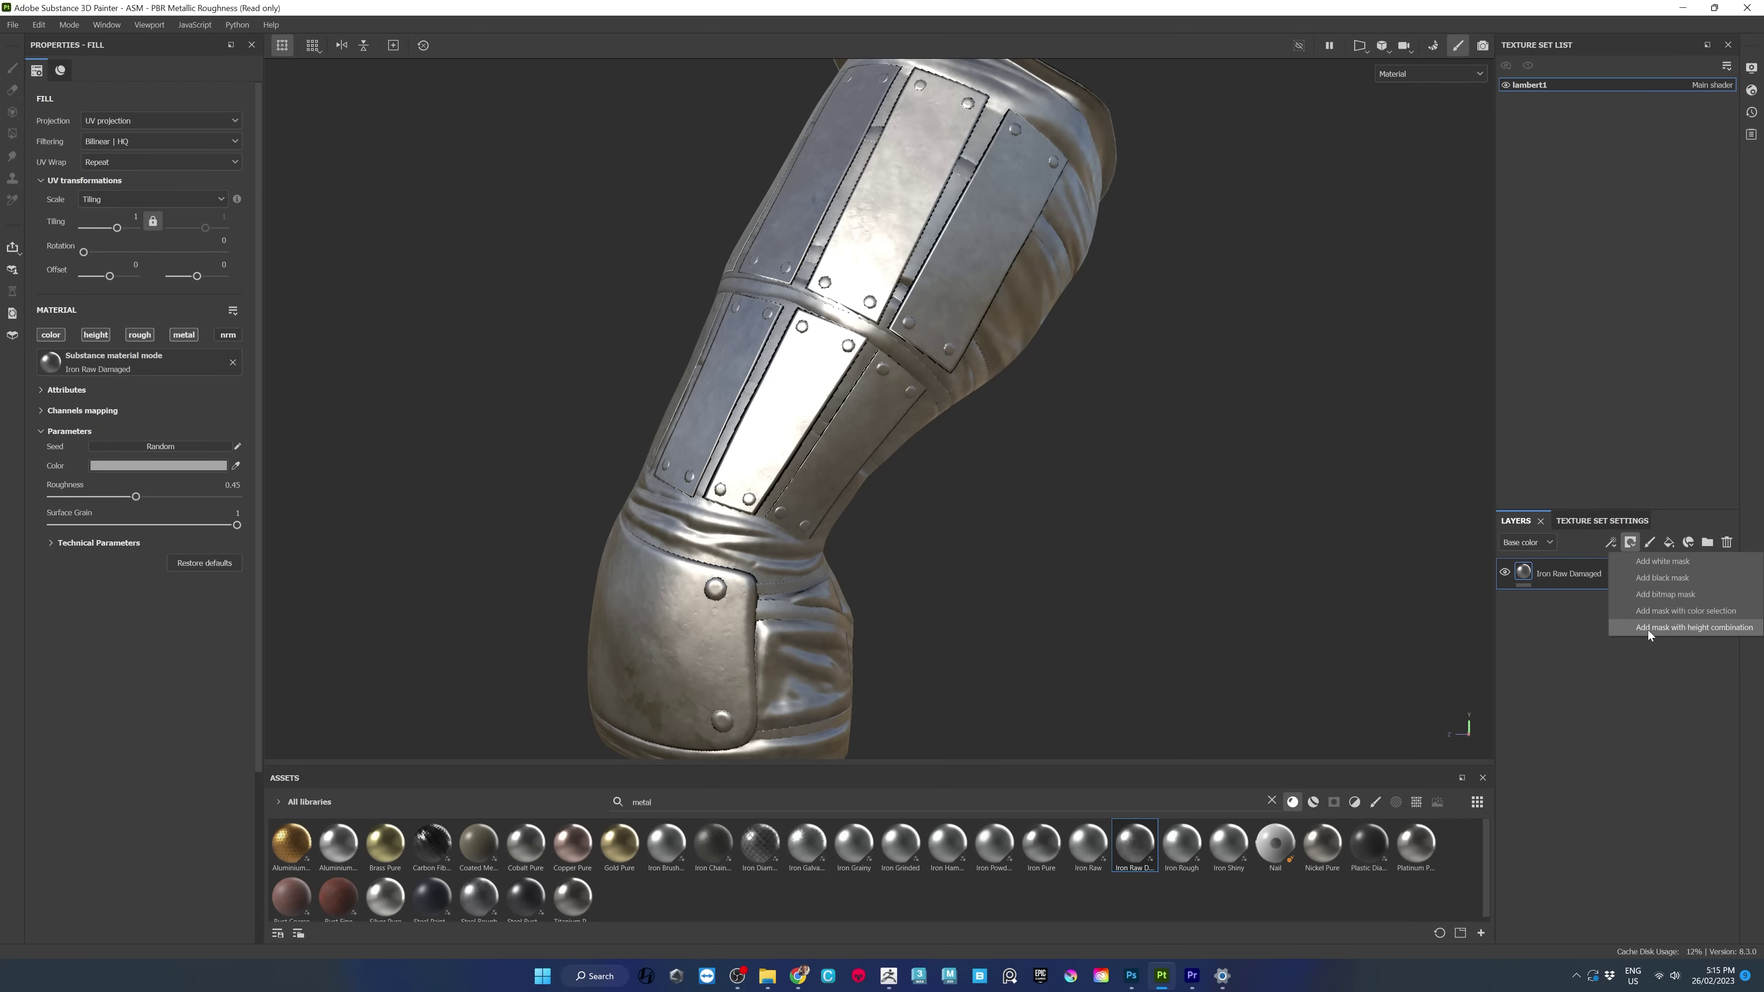
pyautogui.click(1651, 613)
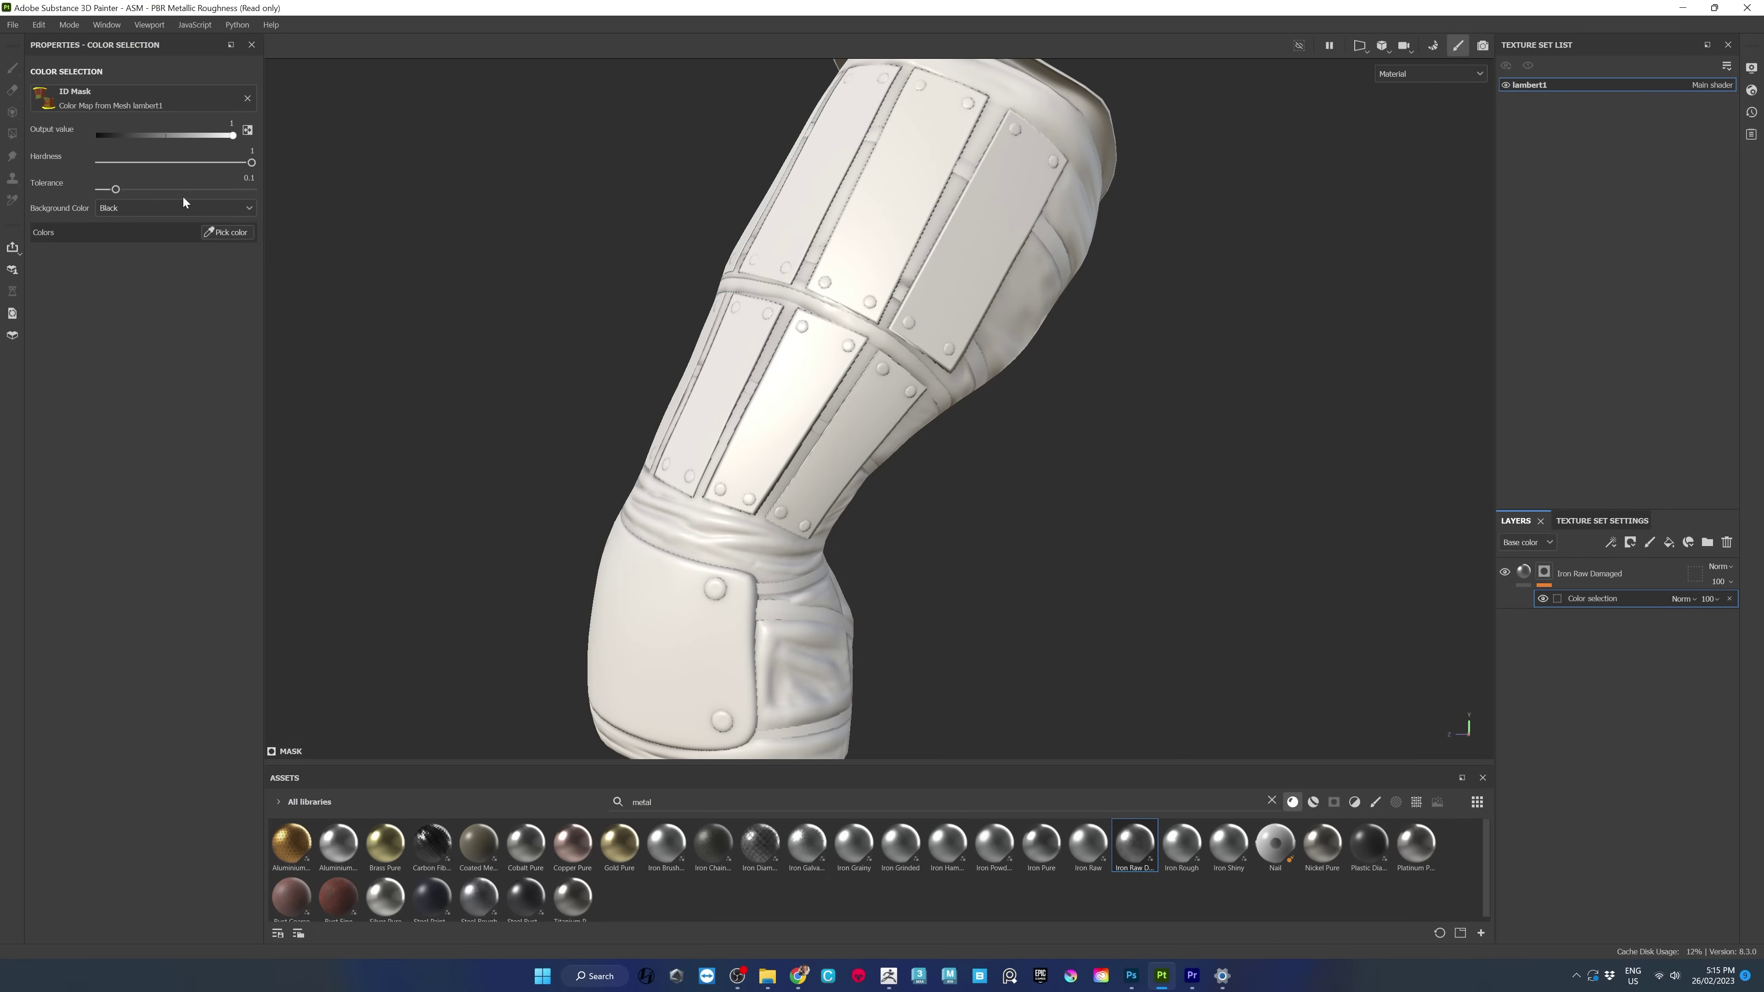
pyautogui.click(227, 232)
pyautogui.click(949, 272)
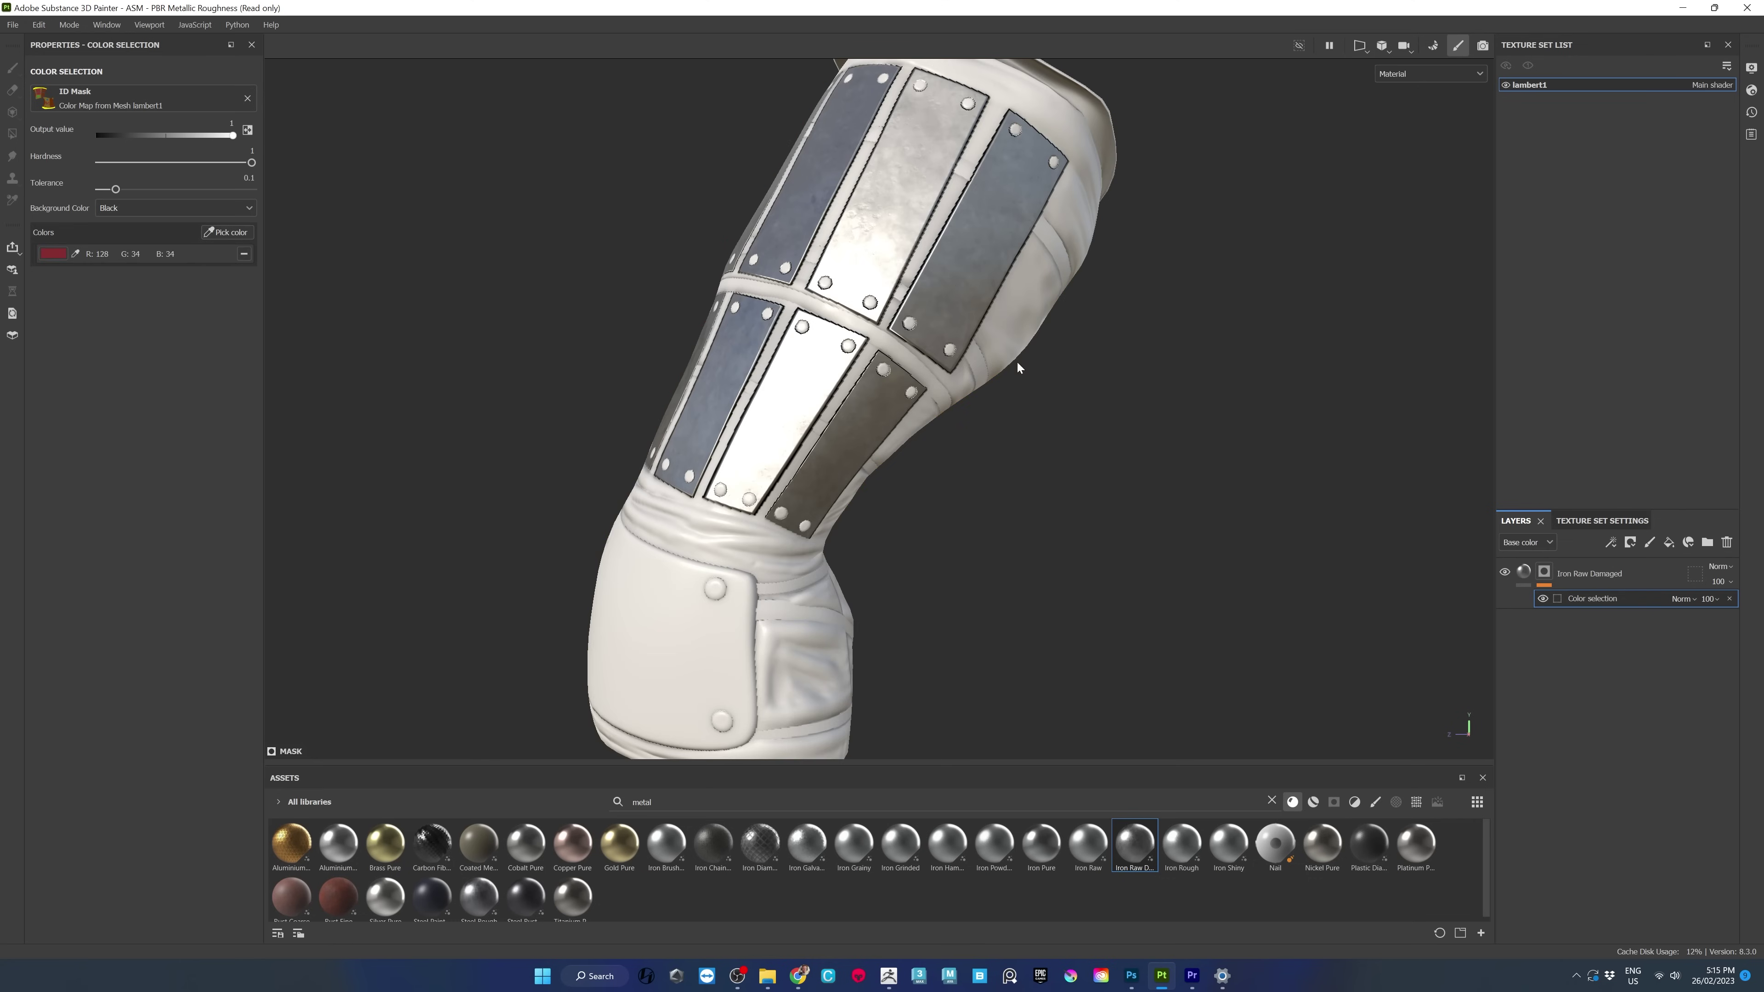
pyautogui.click(241, 235)
pyautogui.click(676, 654)
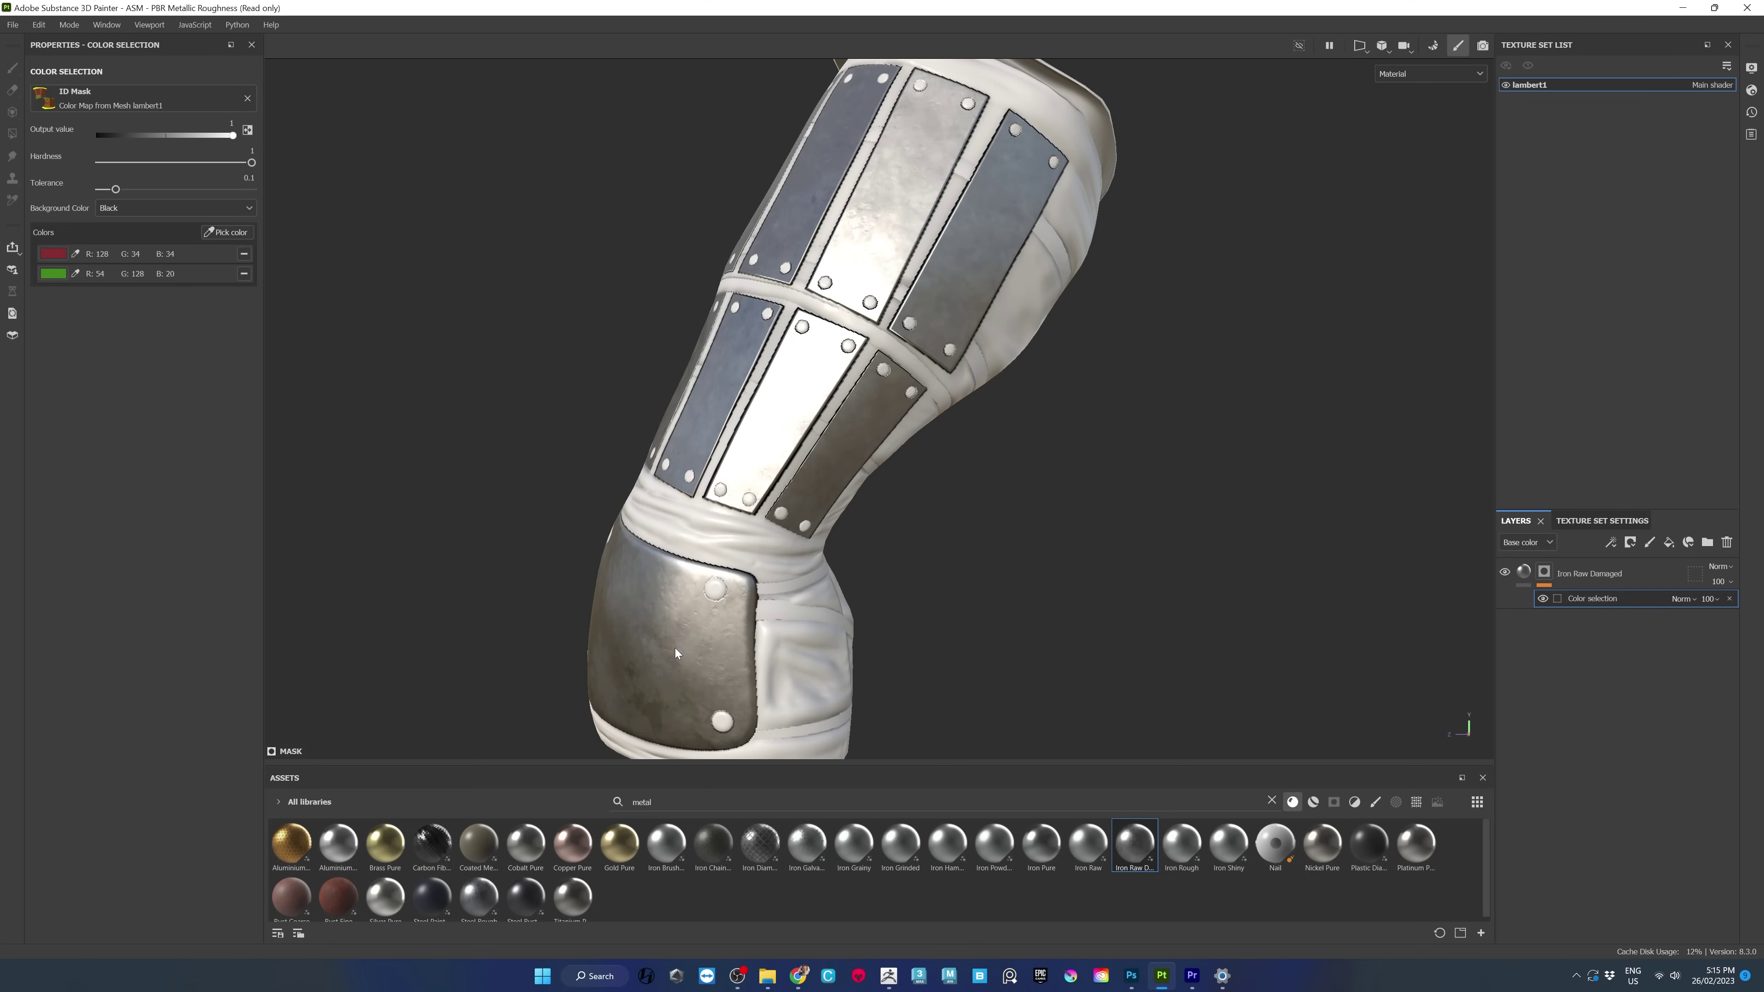
# Display the layer's mask channel on the whole glove, then return to the material view and examine it under rotated lighting.
pyautogui.keyDown('alt'); pyautogui.moveTo(1015, 532); pyautogui.dragTo(866, 233, button='right'); pyautogui.keyUp('alt')
pyautogui.moveTo(972, 532)
pyautogui.keyDown('alt'); pyautogui.mouseDown()
pyautogui.moveTo(1000, 541)
pyautogui.moveTo(934, 510)
pyautogui.moveTo(972, 528)
pyautogui.mouseUp(); pyautogui.keyUp('alt')
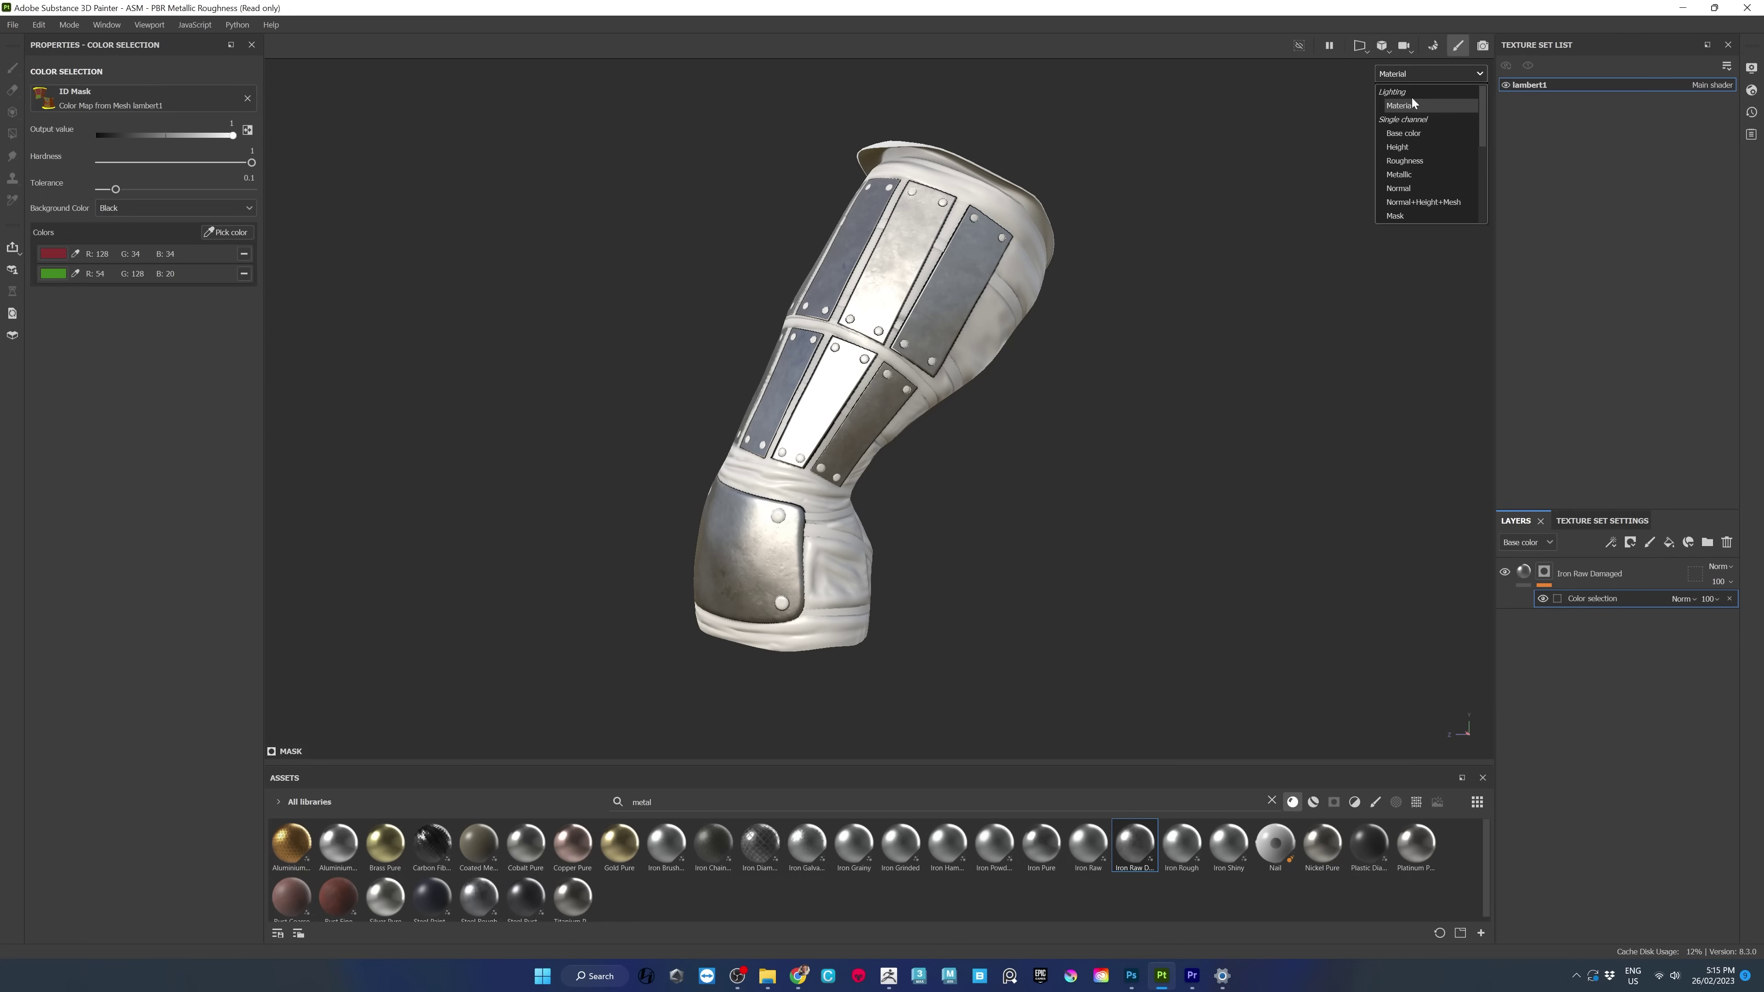
pyautogui.click(1395, 216)
pyautogui.moveTo(1008, 494)
pyautogui.keyDown('alt'); pyautogui.mouseDown()
pyautogui.moveTo(1269, 504)
pyautogui.moveTo(1310, 528)
pyautogui.moveTo(1012, 501)
pyautogui.mouseUp(); pyautogui.keyUp('alt')
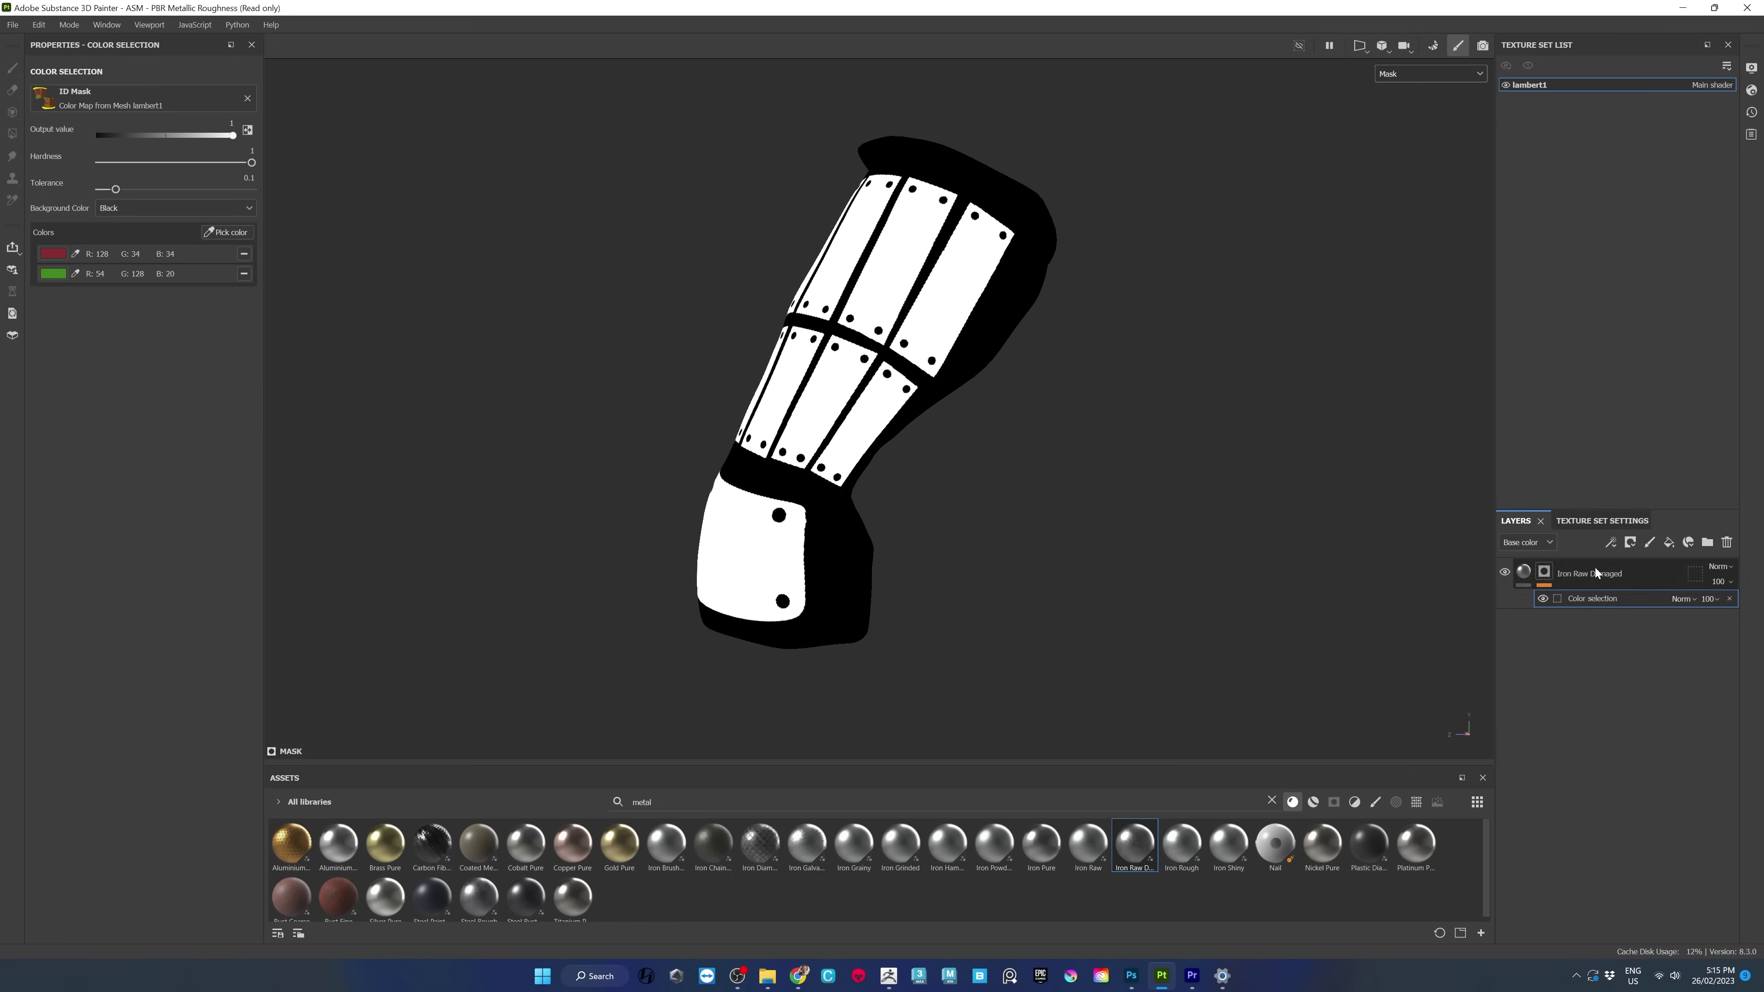
pyautogui.click(1422, 73)
pyautogui.click(1414, 105)
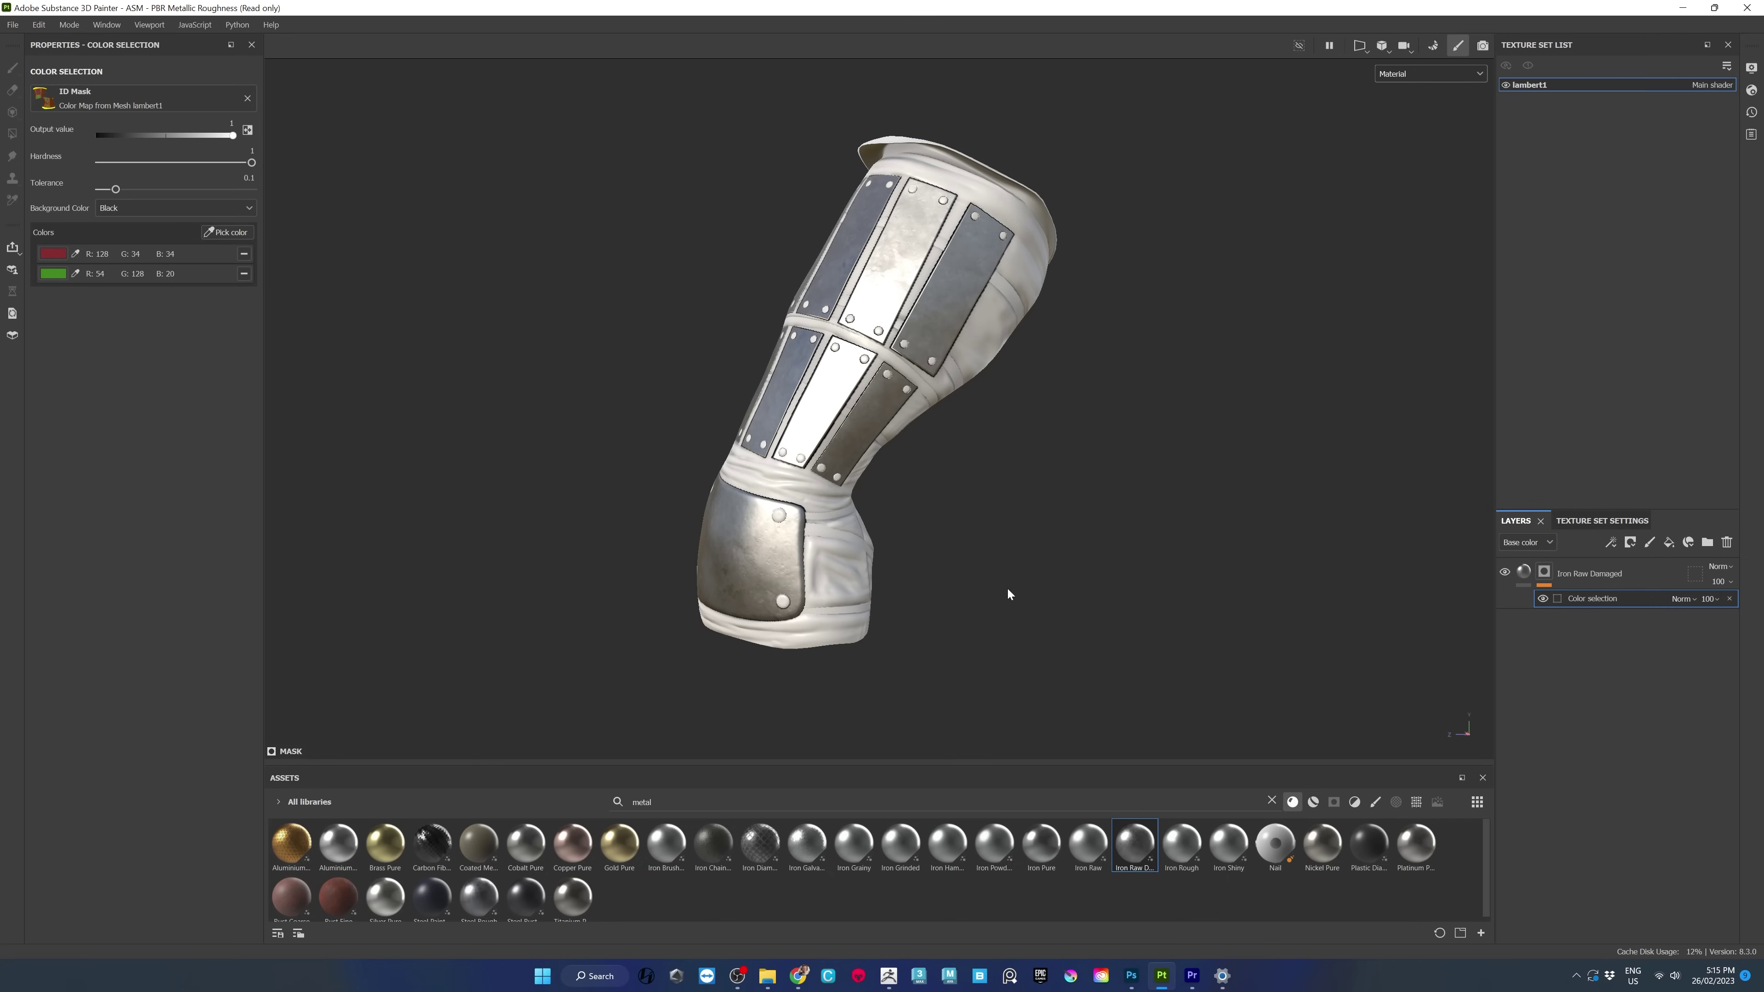
pyautogui.keyDown('shift'); pyautogui.moveTo(1048, 462); pyautogui.dragTo(1064, 463, button='right'); pyautogui.keyUp('shift')
pyautogui.moveTo(1120, 456)
pyautogui.keyDown('alt'); pyautogui.mouseDown()
pyautogui.moveTo(944, 473)
pyautogui.moveTo(1099, 413)
pyautogui.moveTo(1188, 469)
pyautogui.mouseUp(); pyautogui.keyUp('alt')
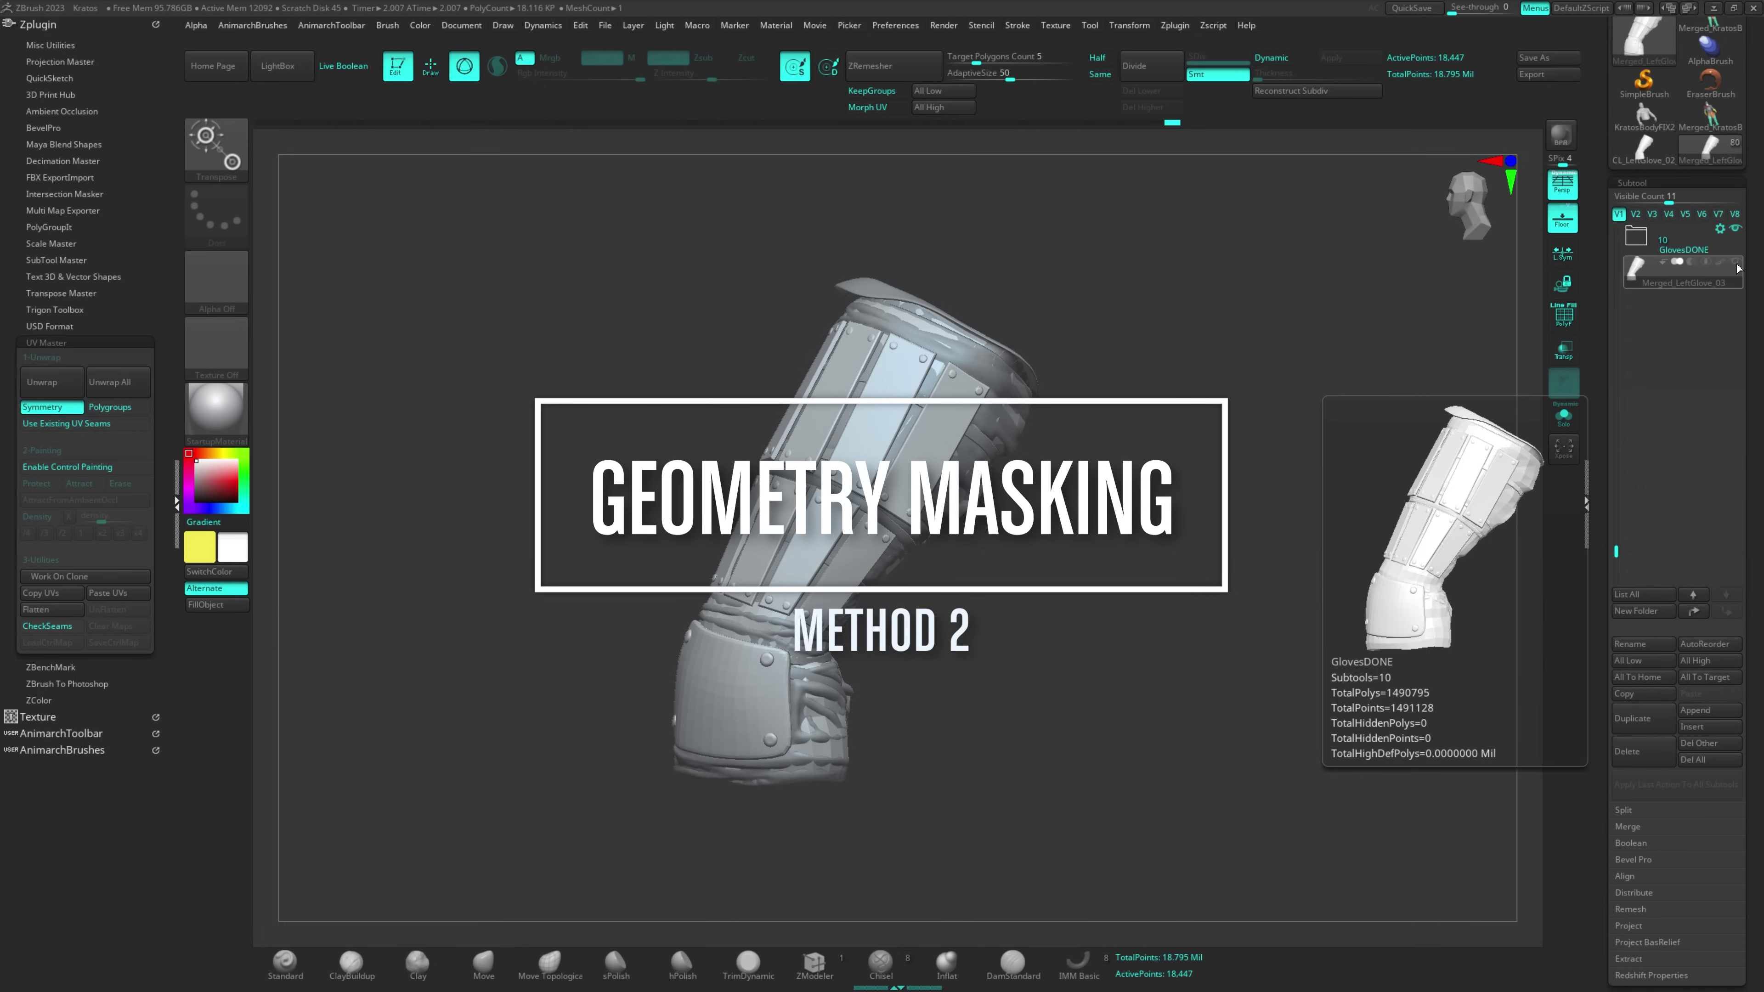
# In ZBrush, hide the GlovesDONE folder, show the merged left glove, and preview its flattened UV layout before unflattening it.
pyautogui.click(1715, 246)
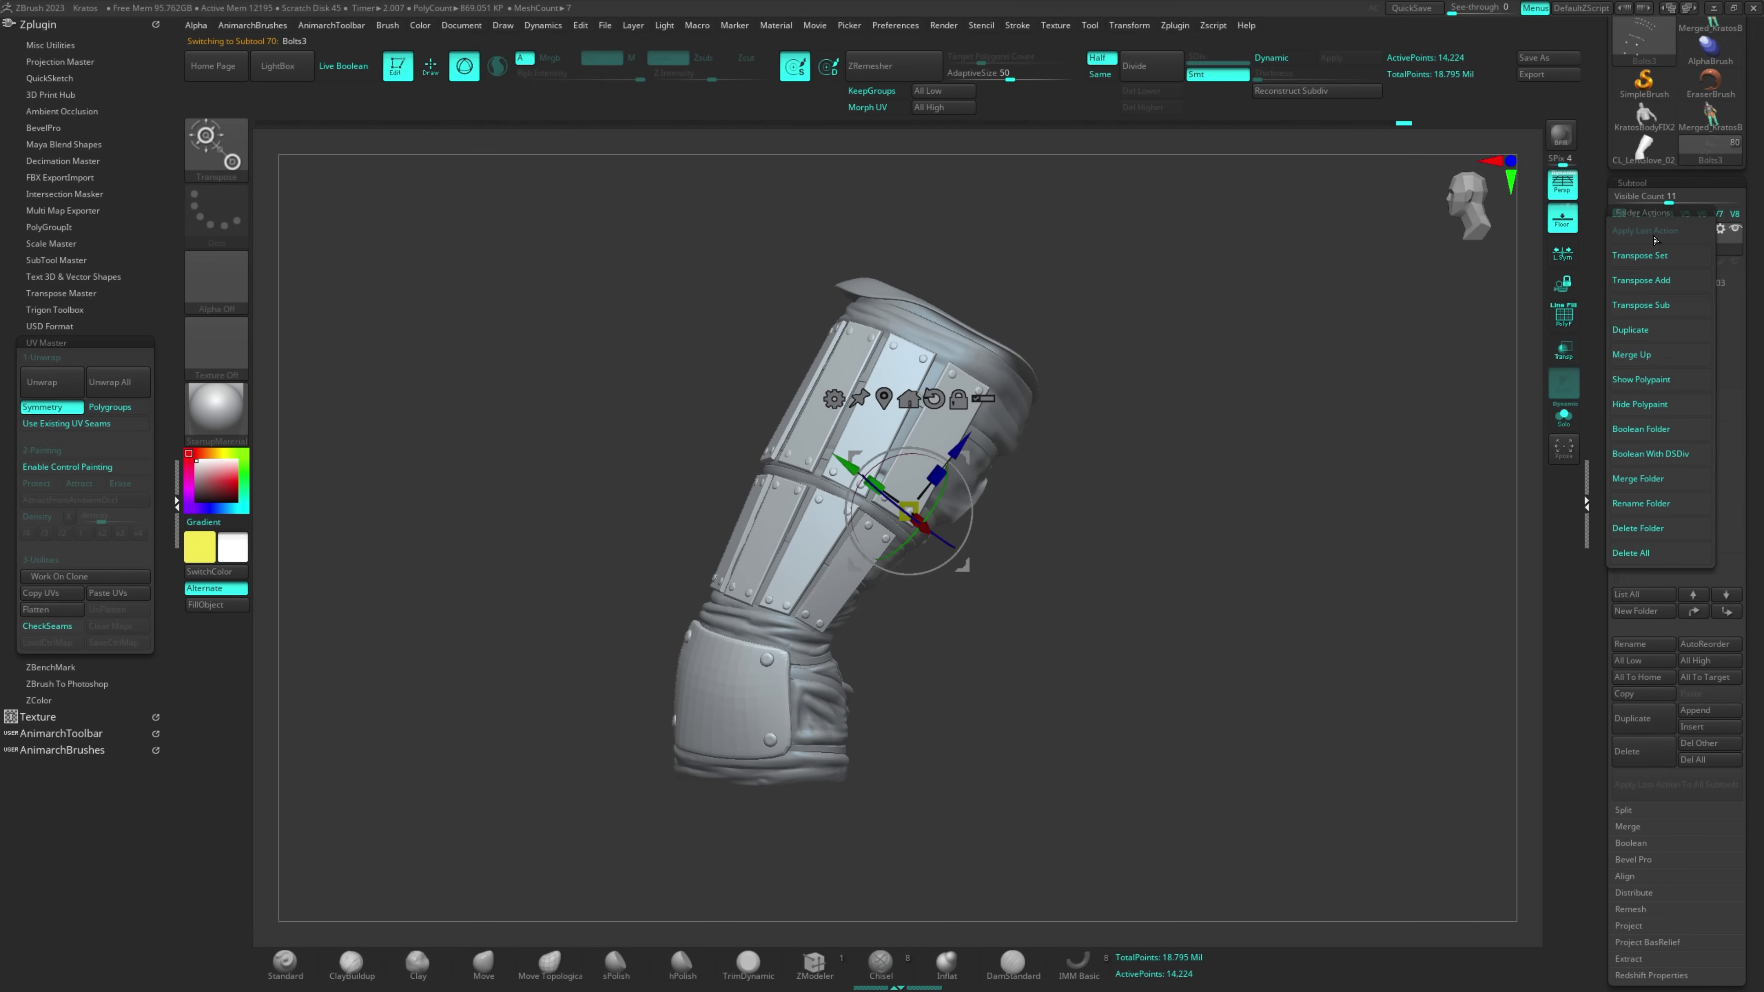
pyautogui.click(1658, 258)
pyautogui.click(1735, 229)
pyautogui.click(1735, 262)
pyautogui.moveTo(1091, 526); pyautogui.dragTo(1155, 525)
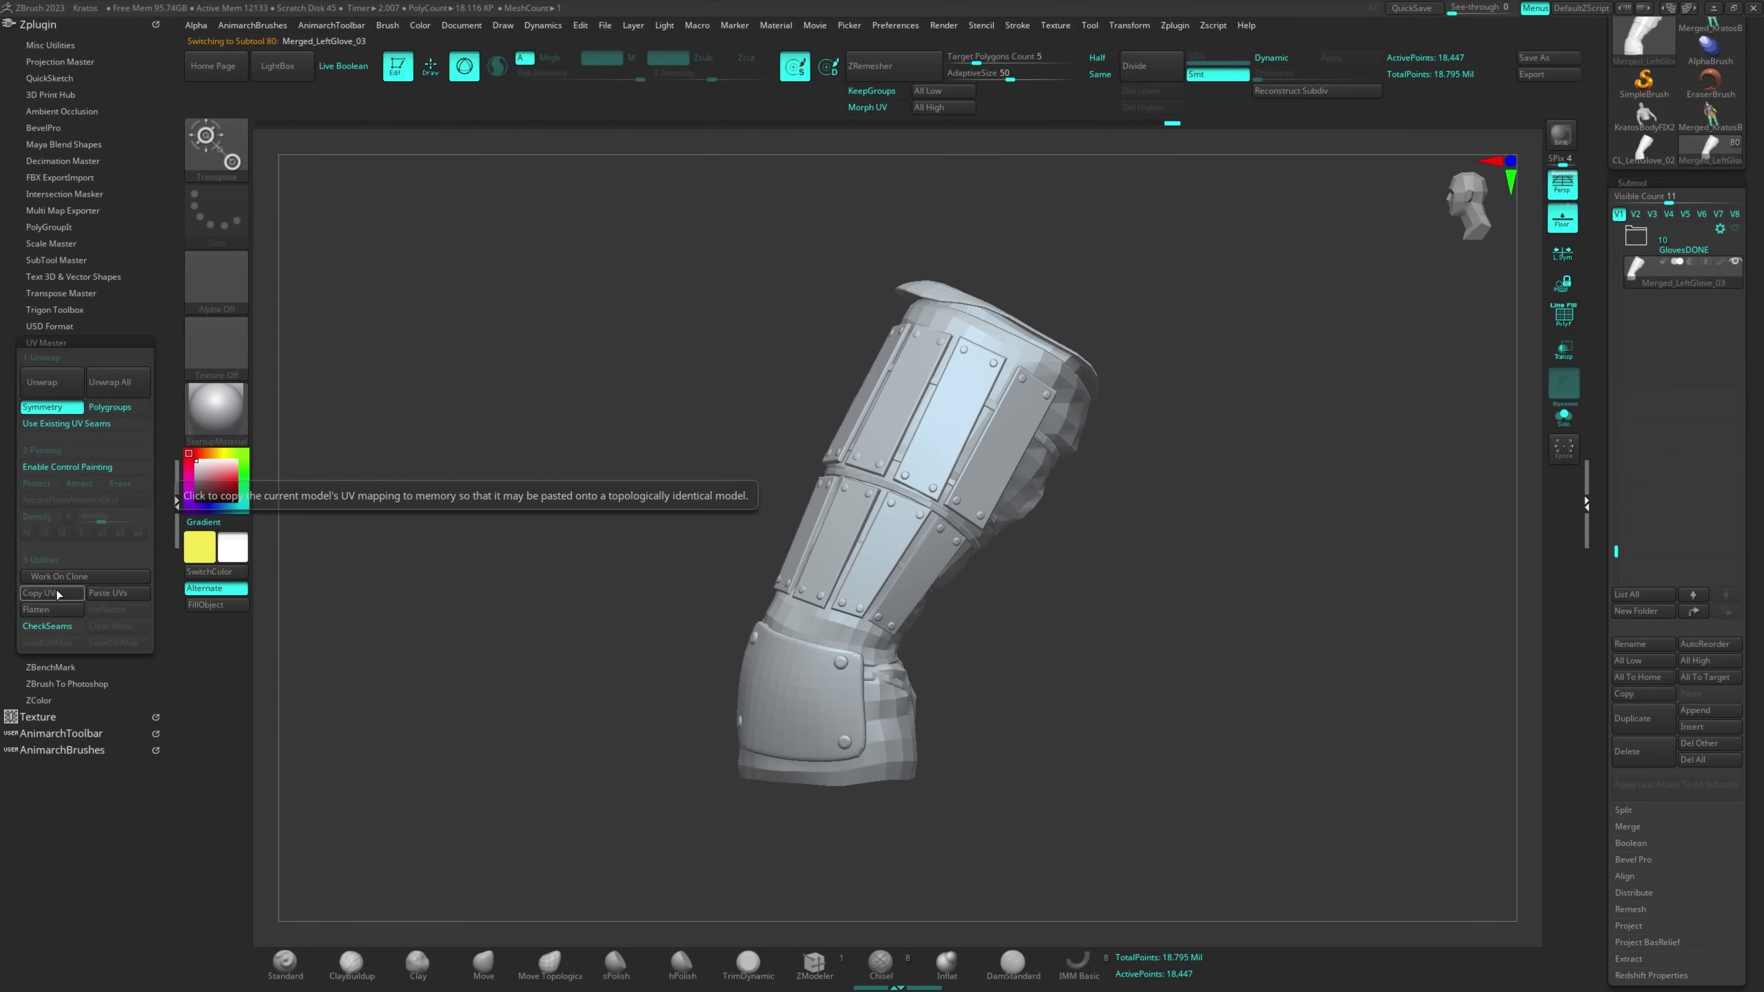
pyautogui.click(44, 611)
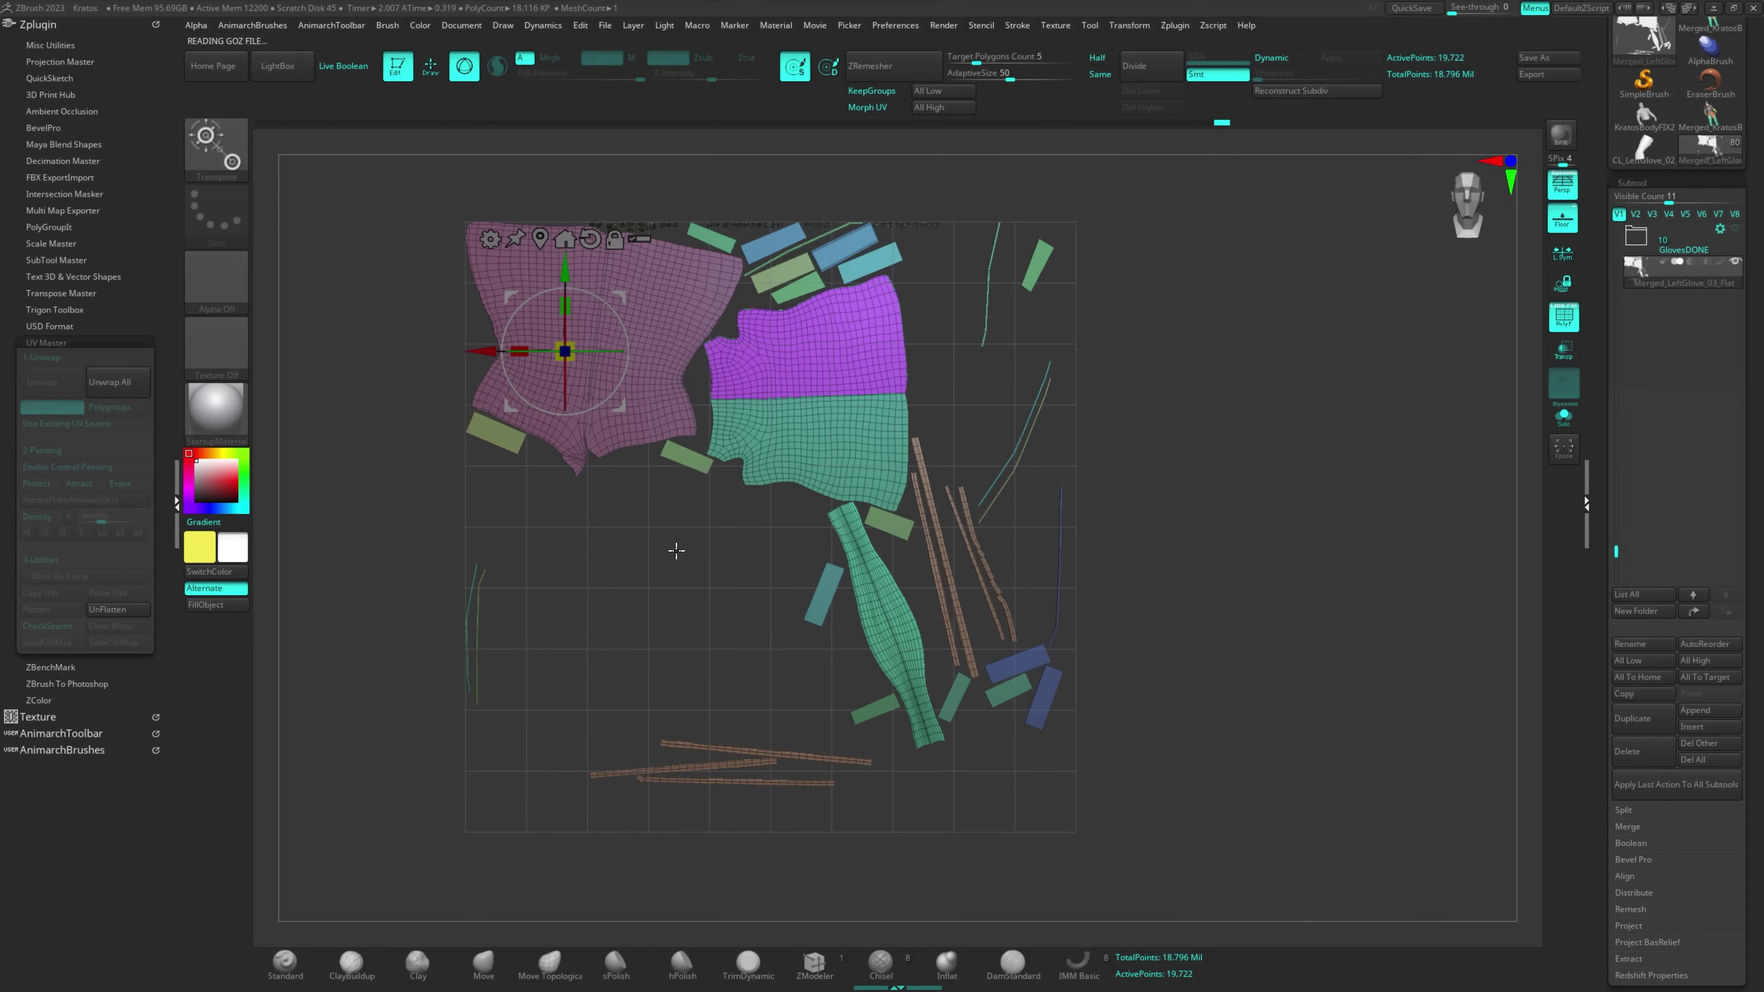
pyautogui.click(118, 609)
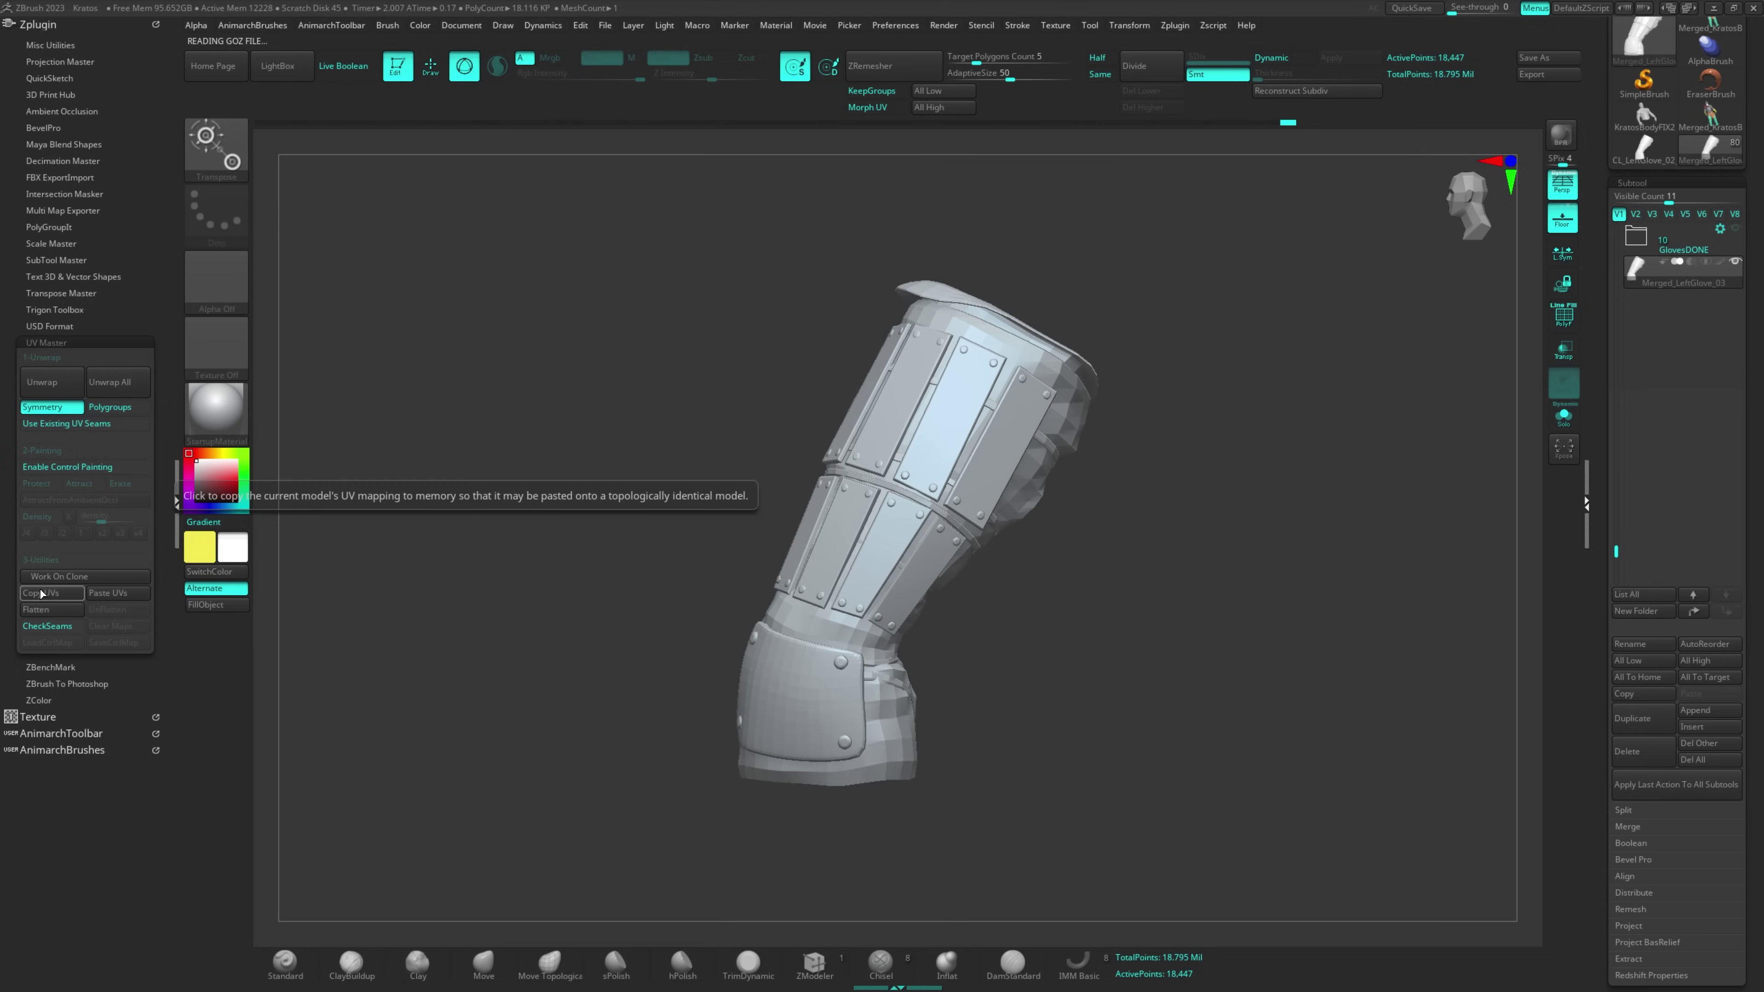
# Expand the GlovesDONE folder, select MetalPlates3, and preview its flattened UVs before restoring the 3D view.
pyautogui.click(1644, 243)
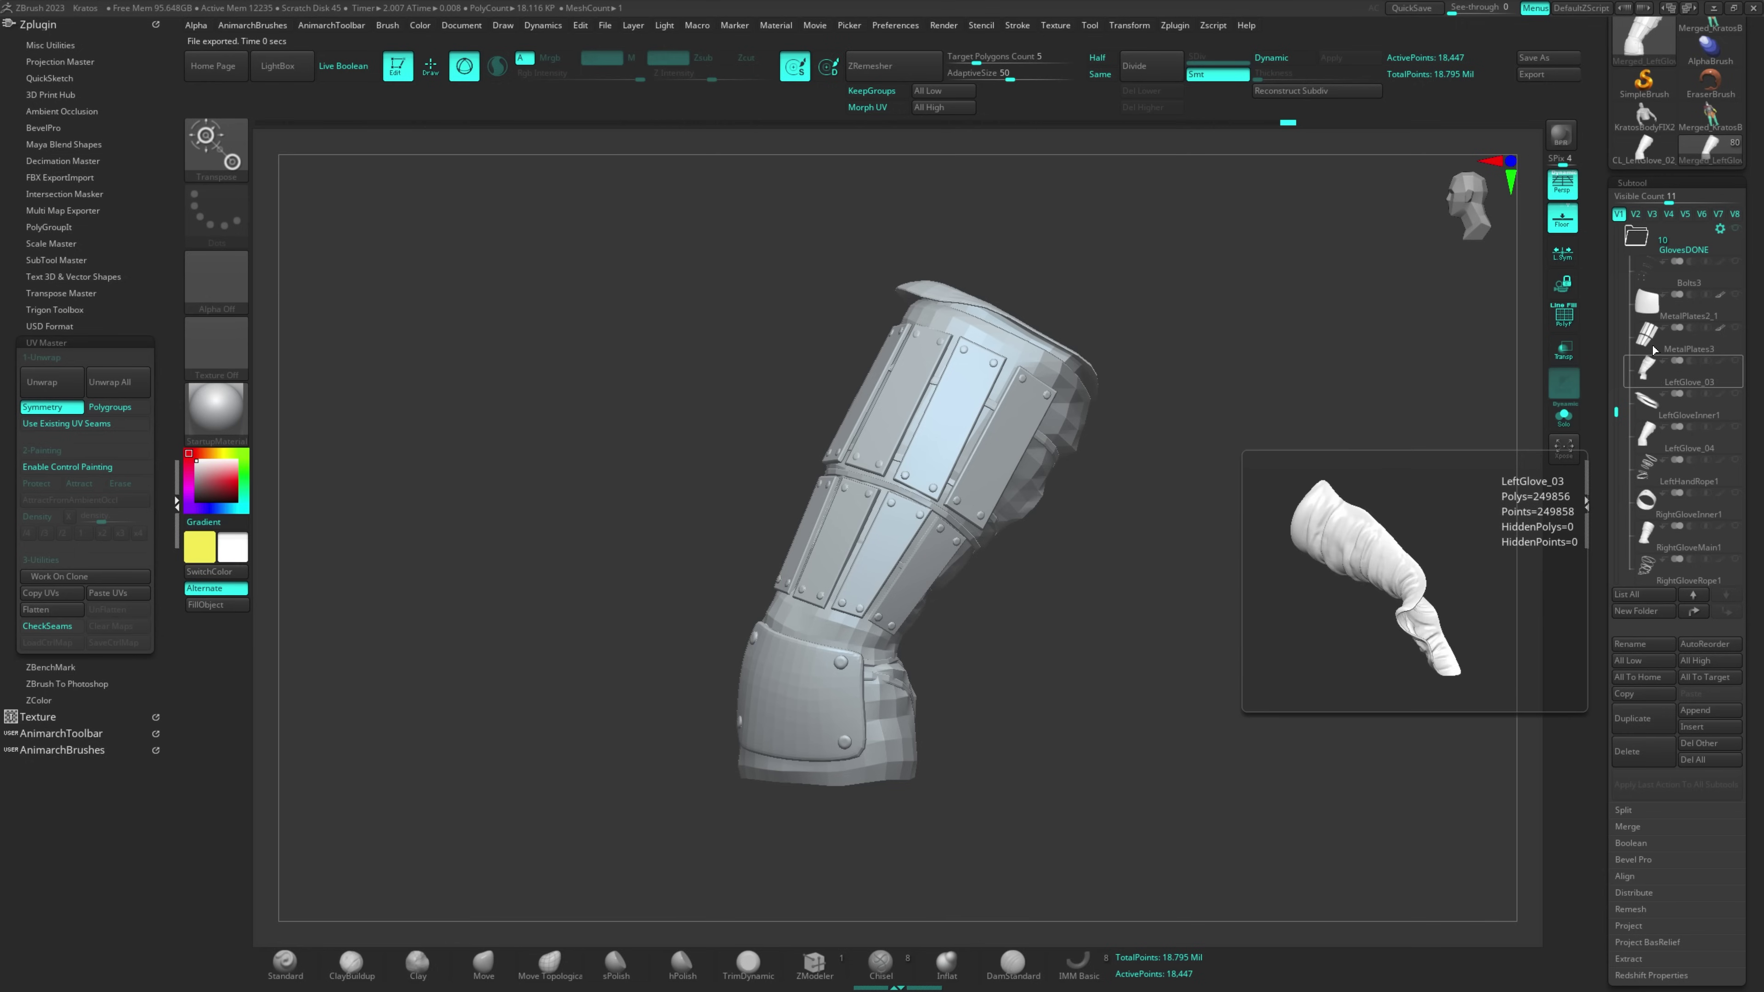
pyautogui.click(1667, 339)
pyautogui.click(1654, 383)
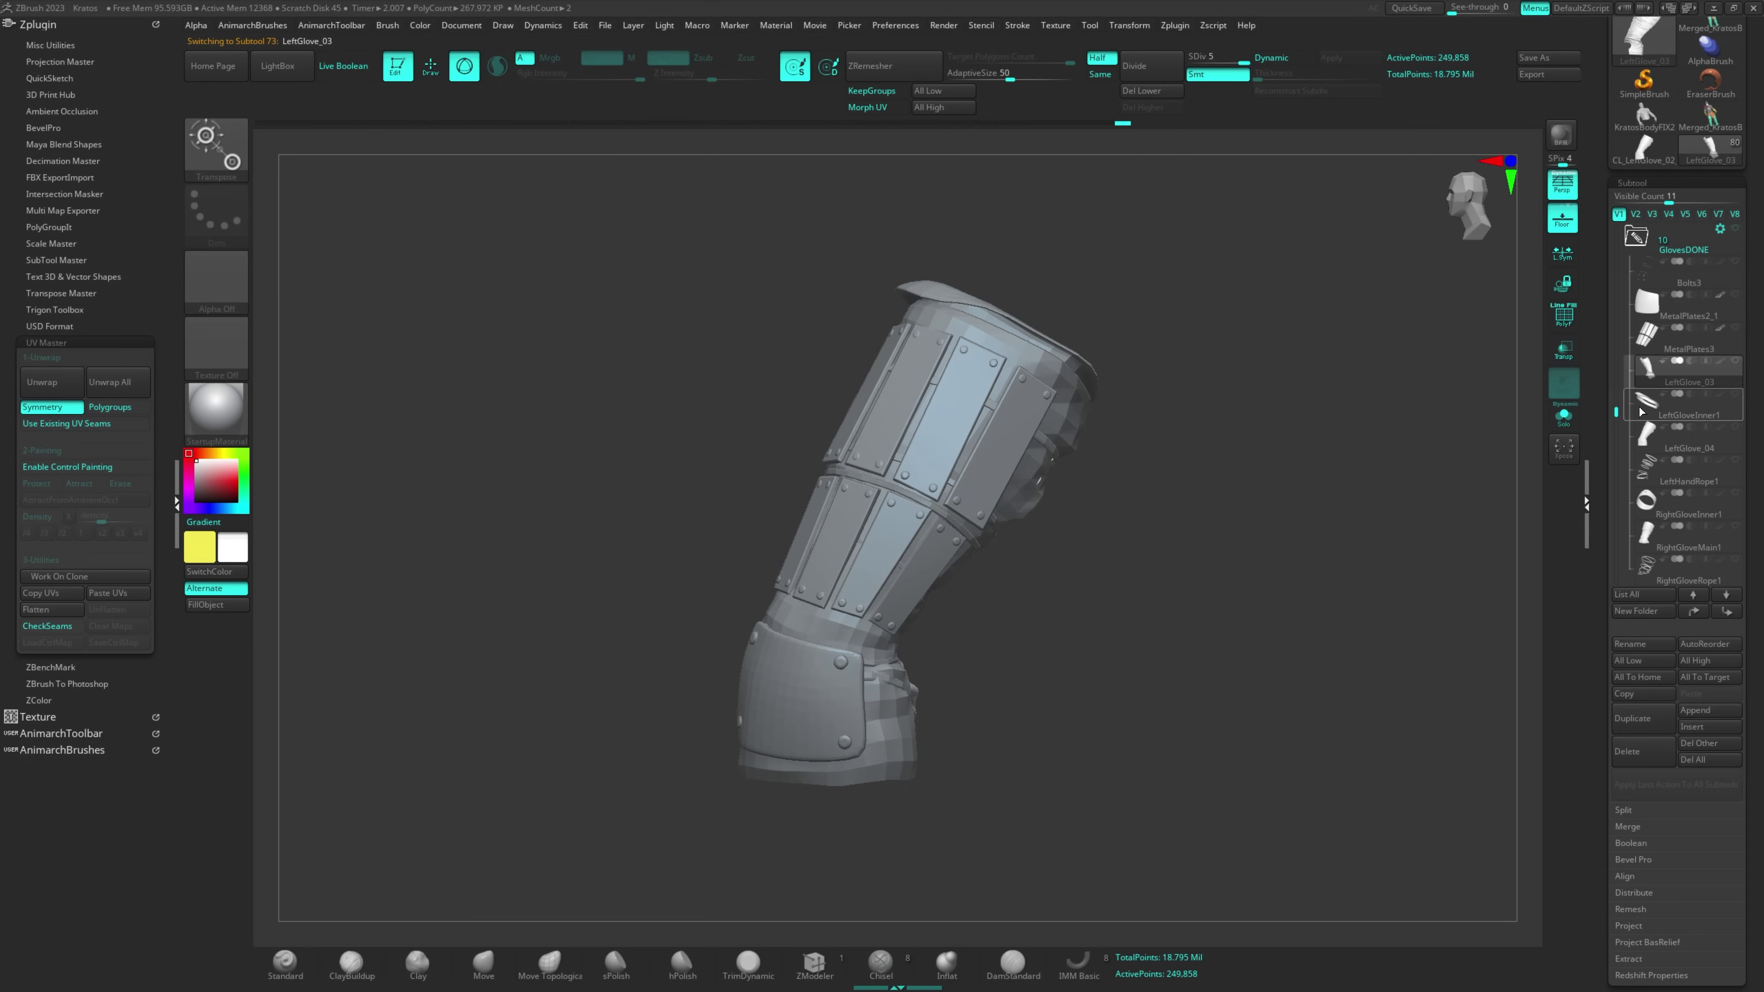
pyautogui.click(1656, 409)
pyautogui.press('Up')
pyautogui.press('Up')
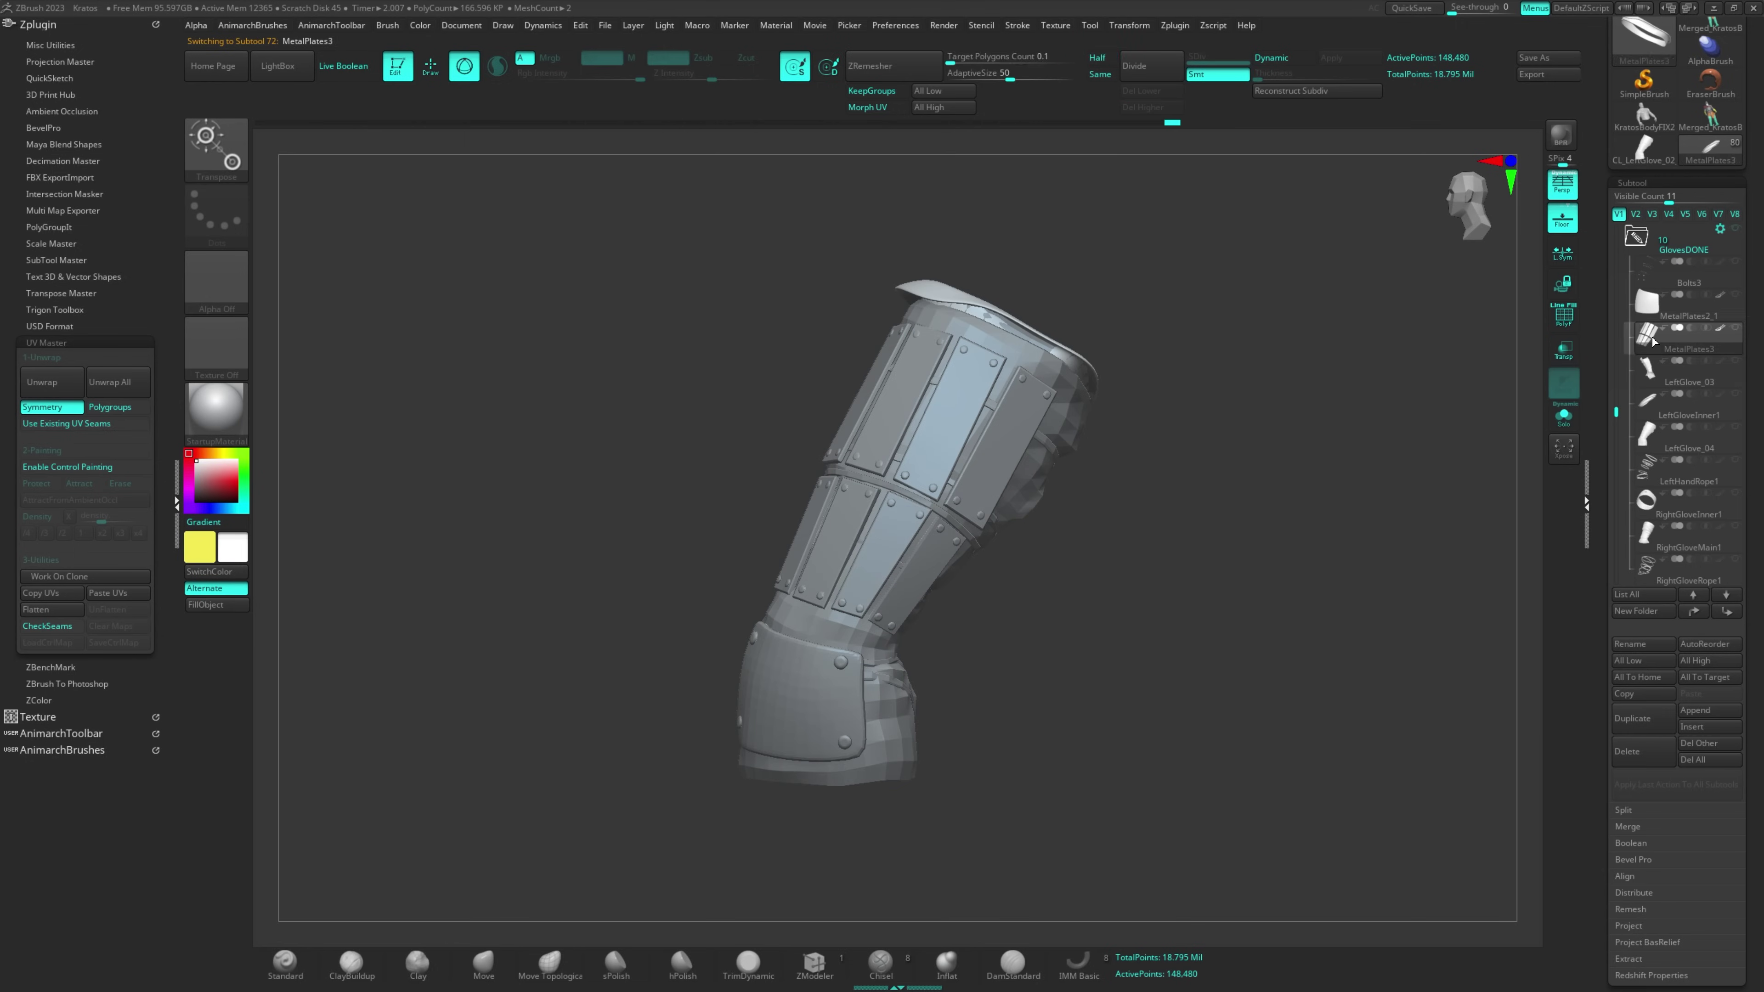
pyautogui.click(31, 611)
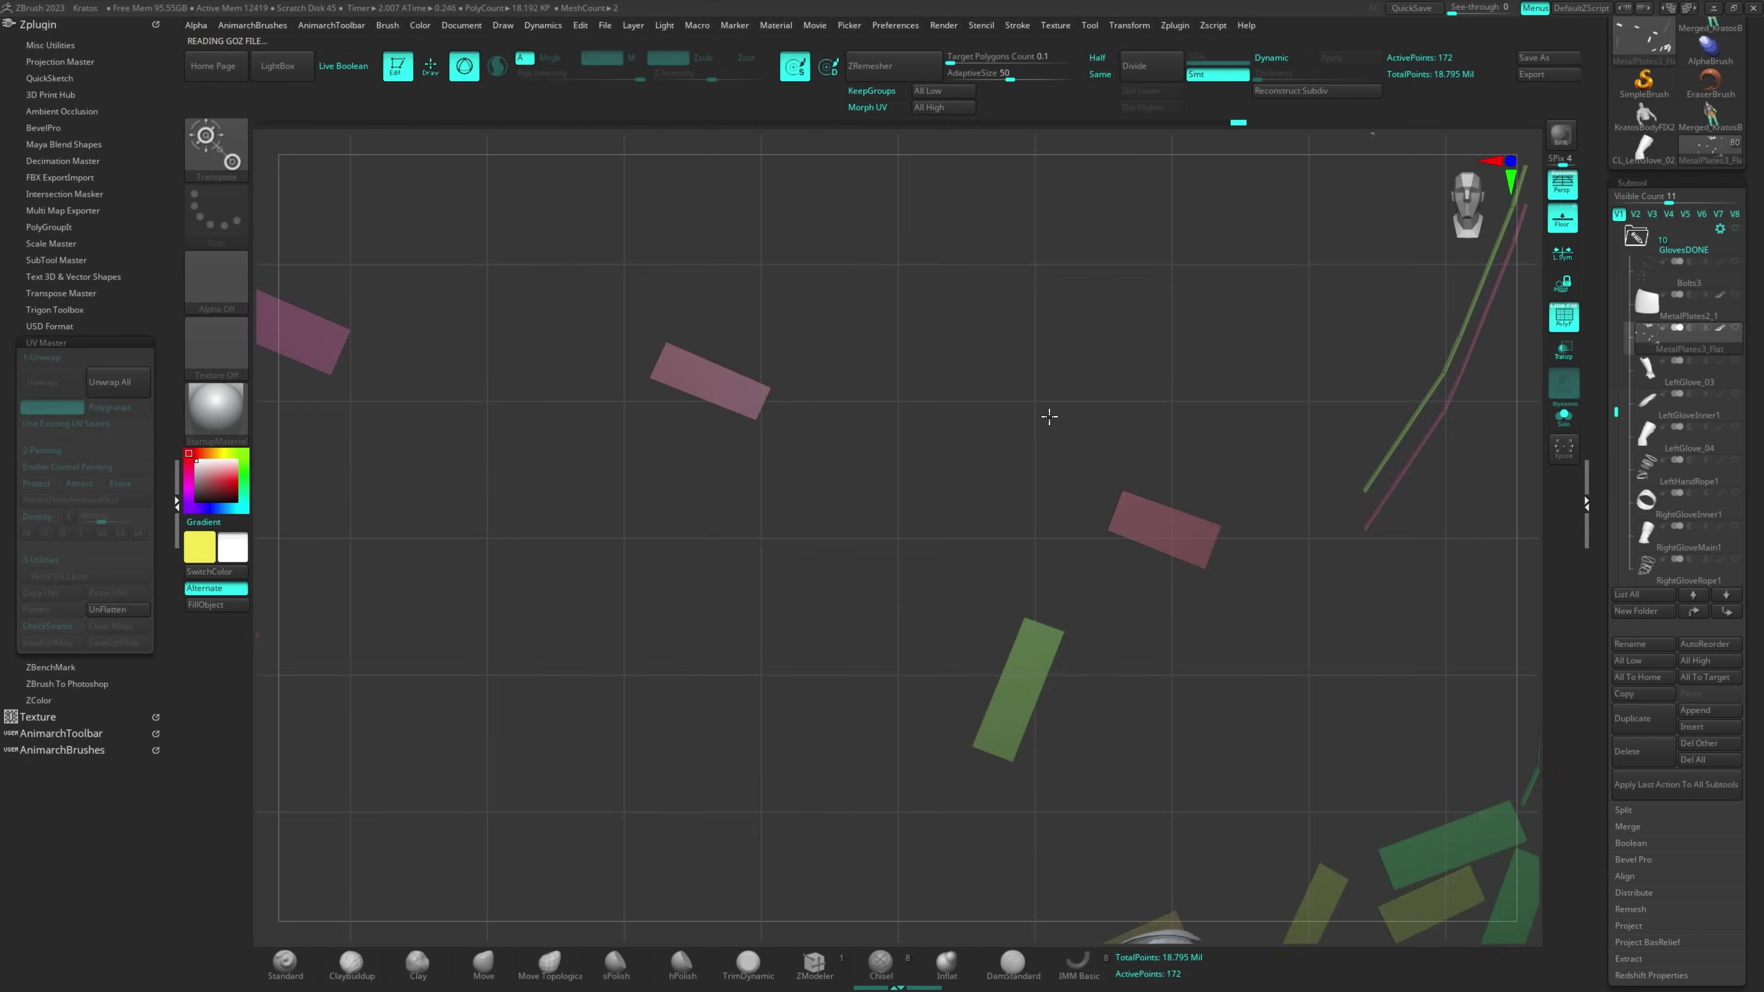
pyautogui.click(117, 610)
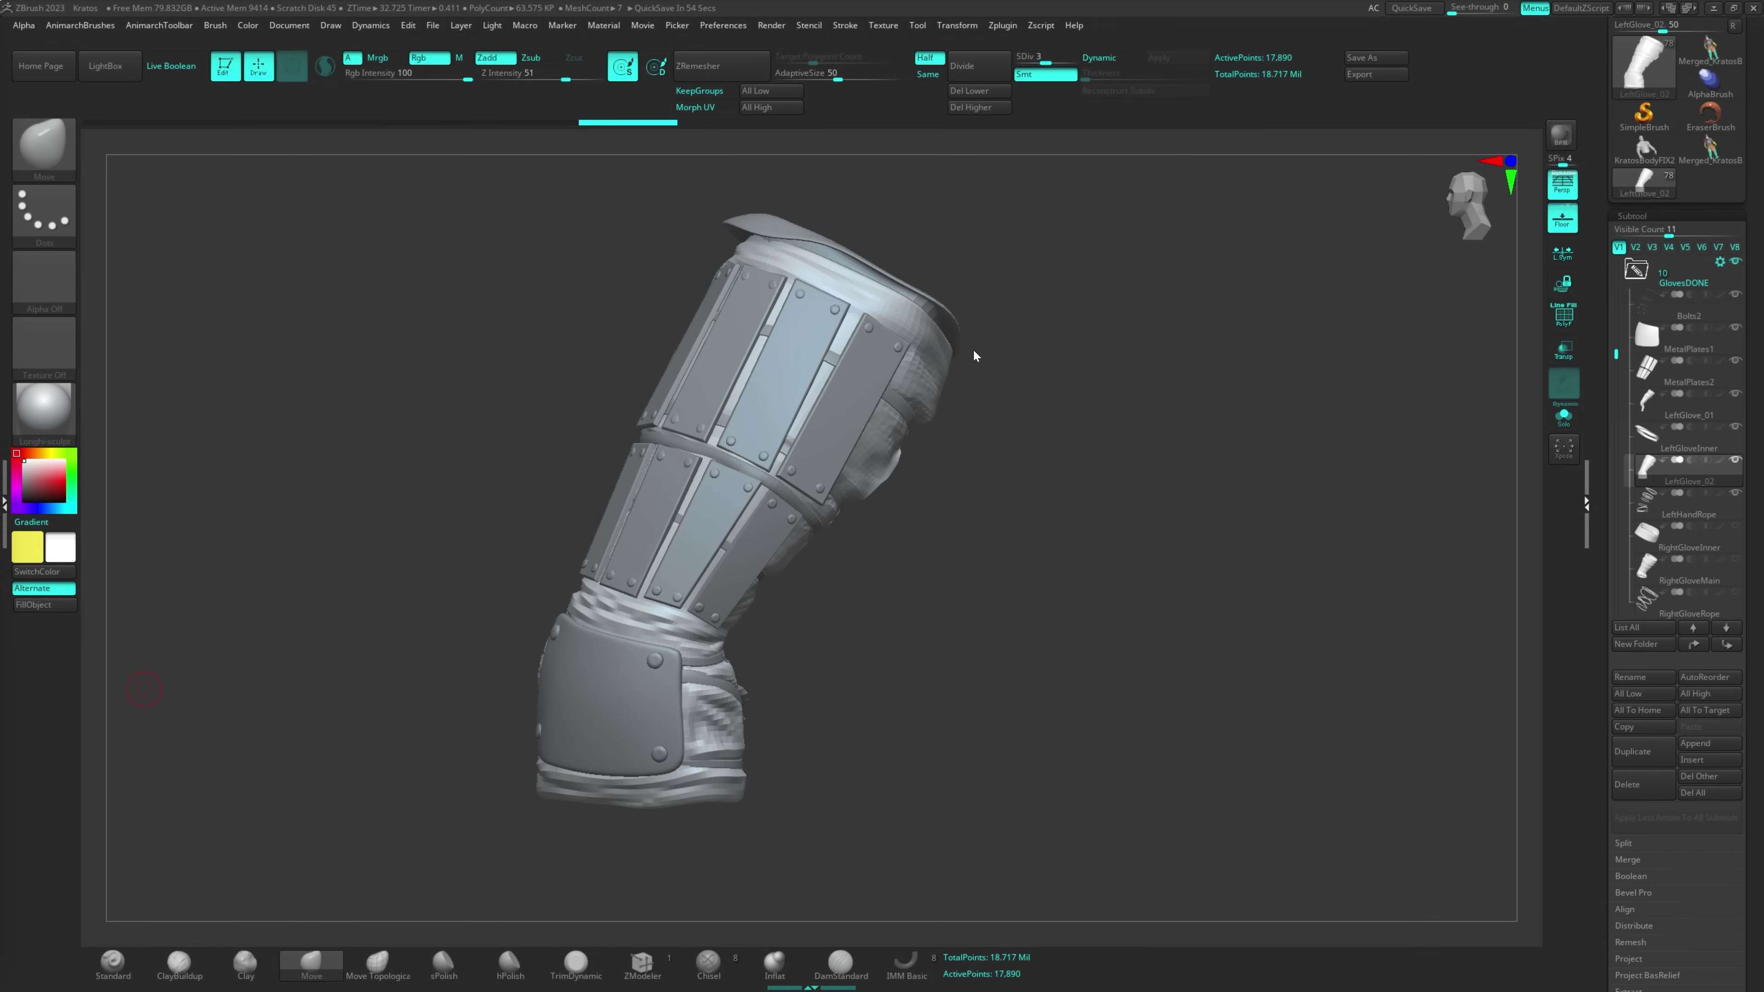
# Inspect the separate glove, metal plate and rope subtools with the polyframe shown, and turn the polyframe off again.
pyautogui.moveTo(1690, 614)
pyautogui.hotkey('shift', 'f')
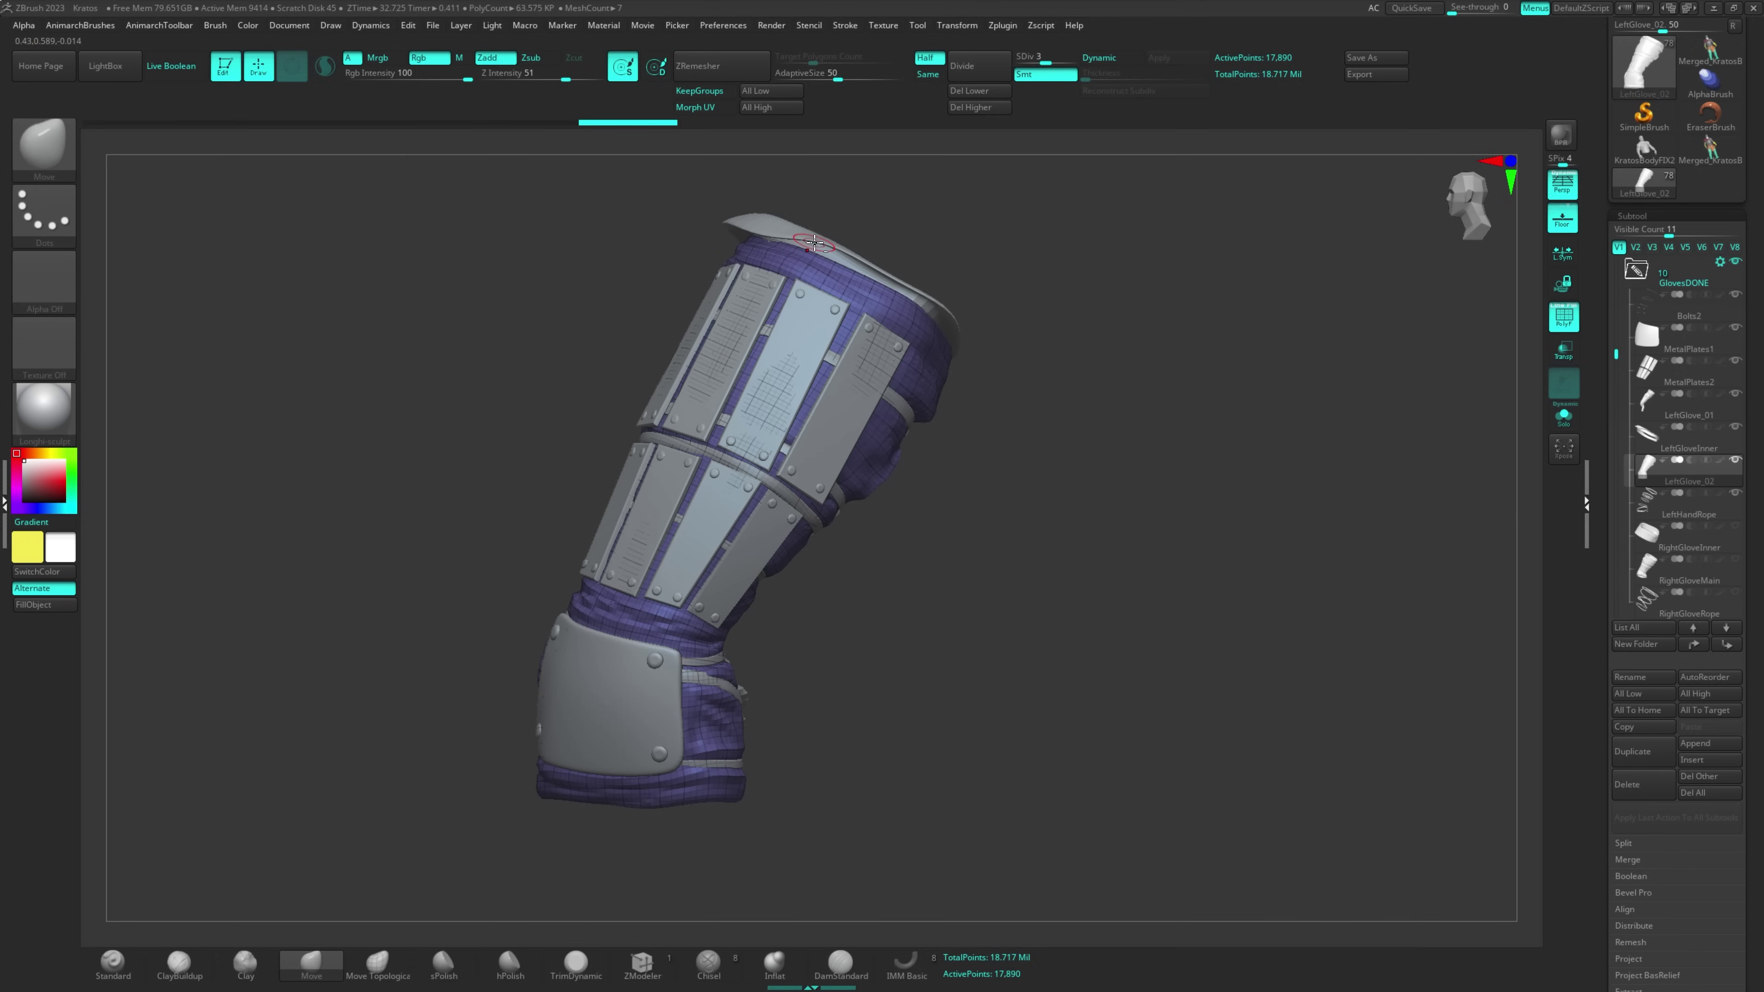
pyautogui.keyDown('alt'); pyautogui.click(815, 242); pyautogui.keyUp('alt')
pyautogui.keyDown('alt'); pyautogui.click(804, 360); pyautogui.keyUp('alt')
pyautogui.keyDown('alt'); pyautogui.click(655, 701); pyautogui.keyUp('alt')
pyautogui.keyDown('alt'); pyautogui.click(695, 679); pyautogui.keyUp('alt')
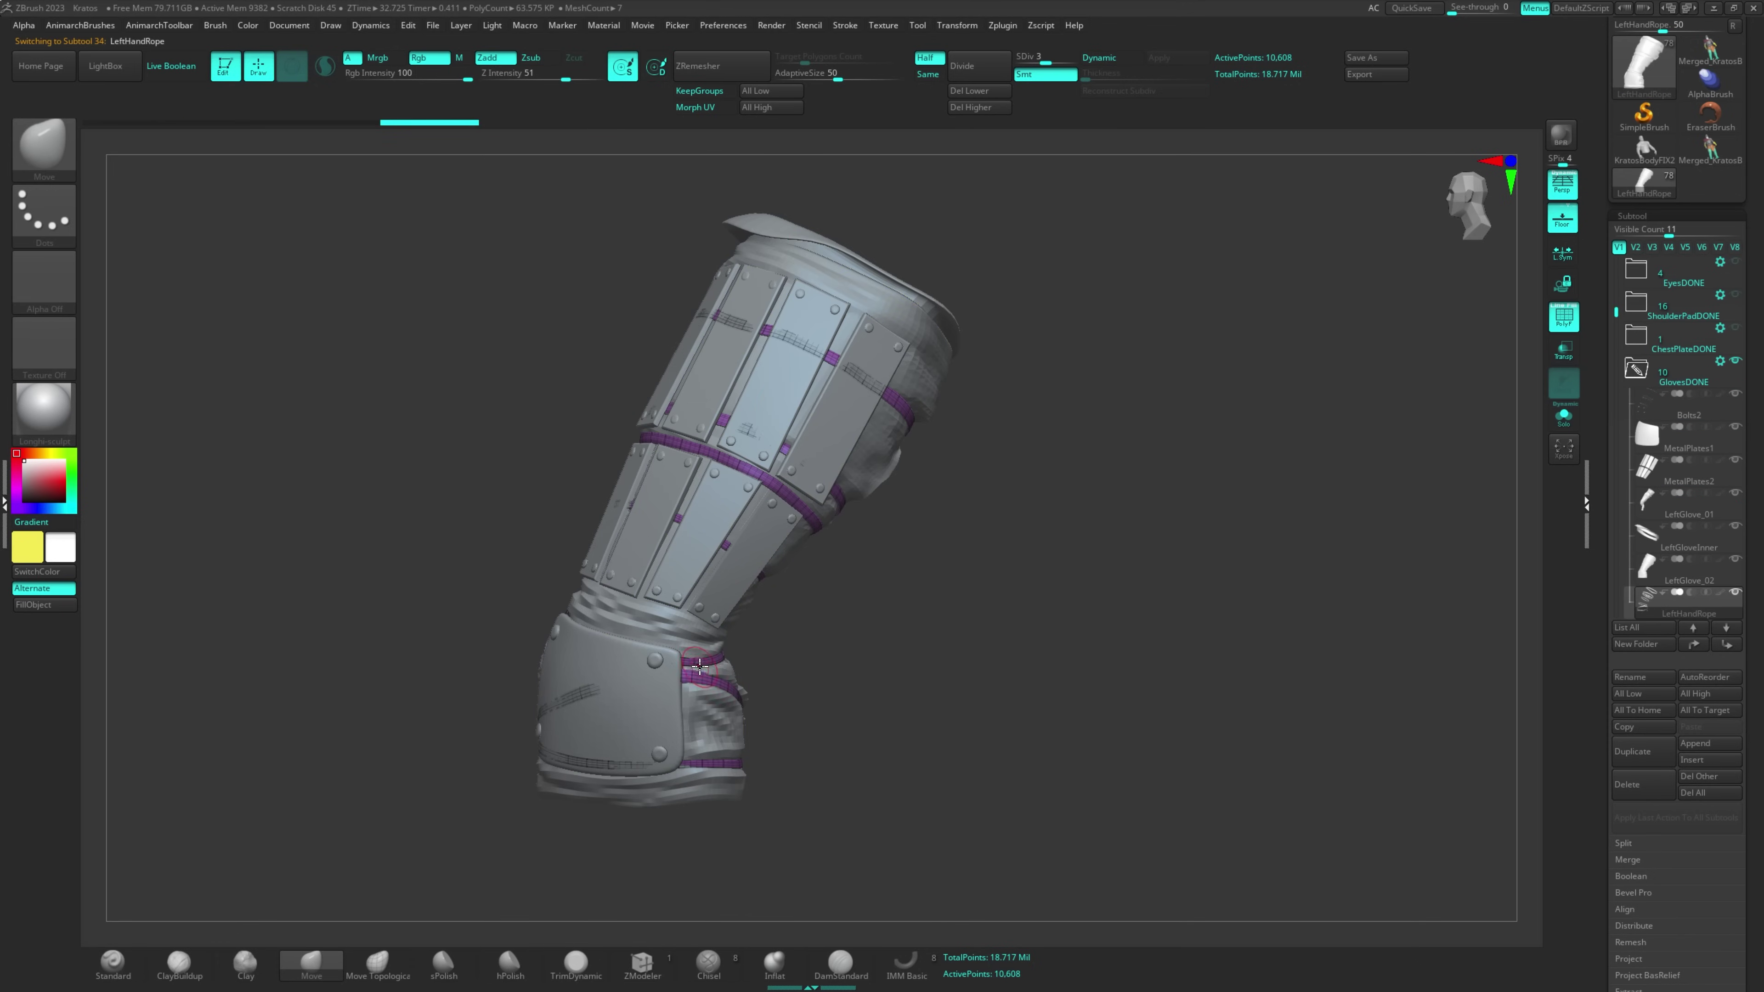
pyautogui.keyDown('alt'); pyautogui.click(677, 620); pyautogui.keyUp('alt')
pyautogui.moveTo(993, 651)
pyautogui.mouseDown()
pyautogui.moveTo(850, 611)
pyautogui.moveTo(960, 678)
pyautogui.moveTo(990, 674)
pyautogui.mouseUp()
pyautogui.keyDown('alt'); pyautogui.click(835, 603); pyautogui.keyUp('alt')
pyautogui.keyDown('alt'); pyautogui.click(690, 647); pyautogui.keyUp('alt')
pyautogui.hotkey('shift', 'f')
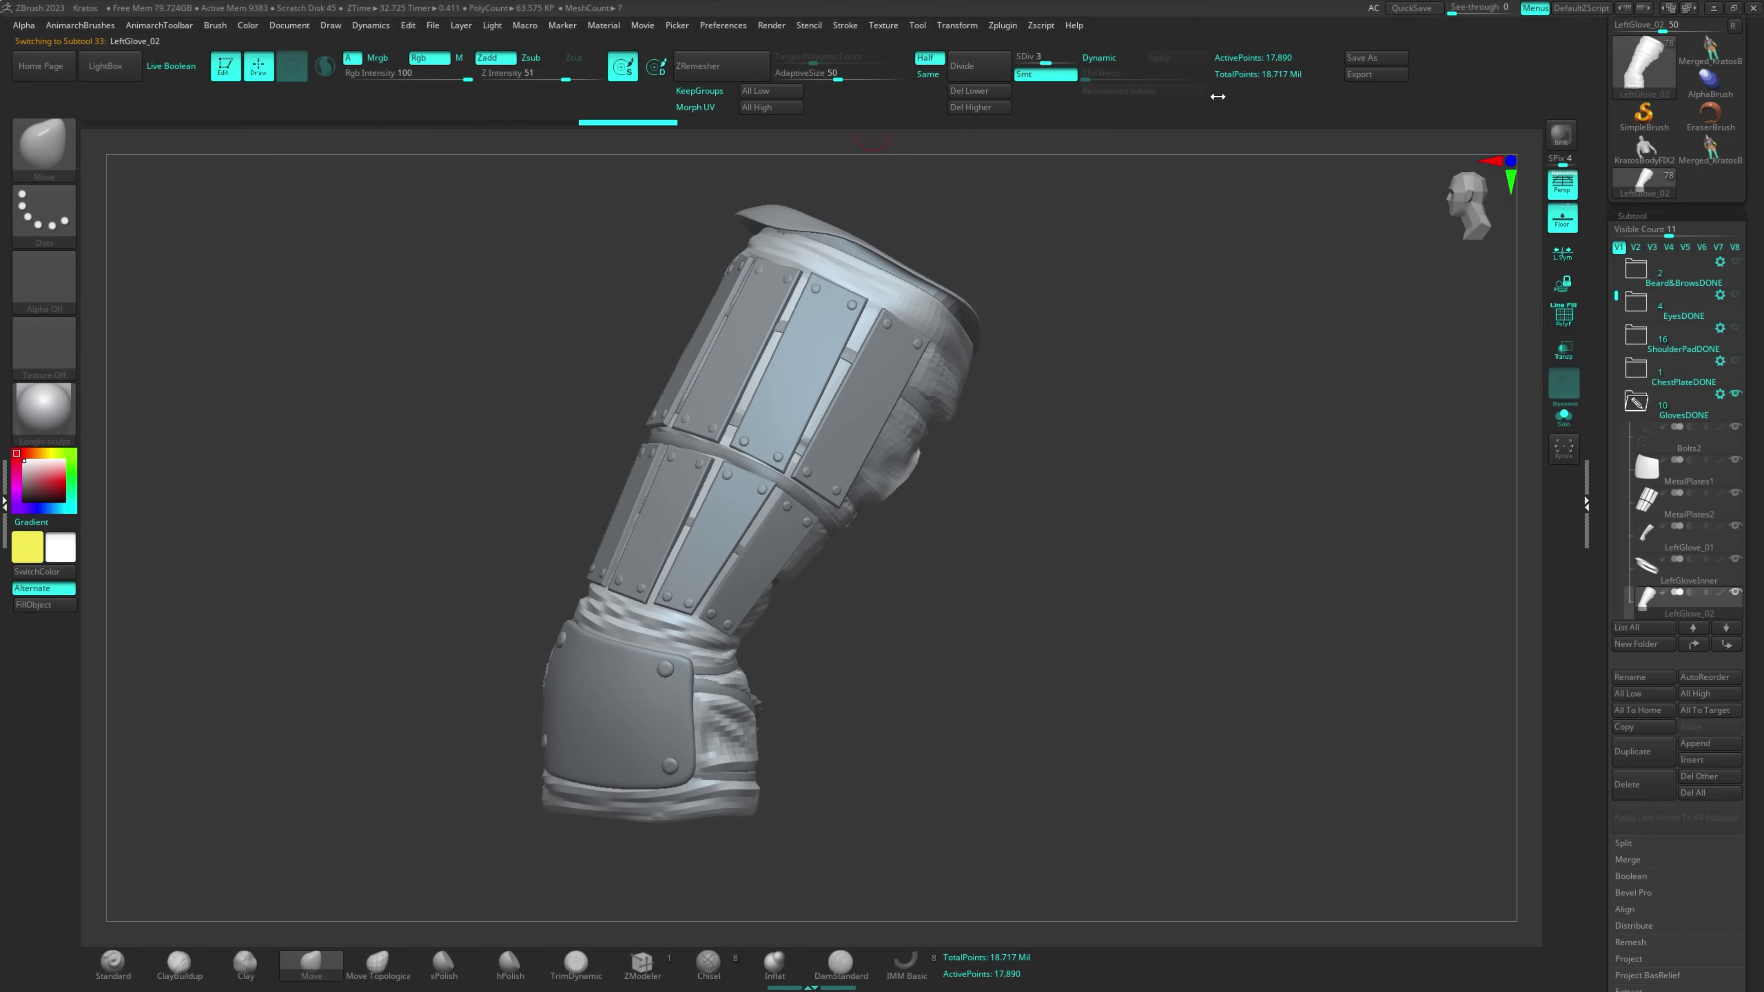
# Export the visible glove subtools as the FBX file GloveZbrushLOW on the Desktop, replacing the existing file.
pyautogui.click(1008, 28)
pyautogui.click(1005, 28)
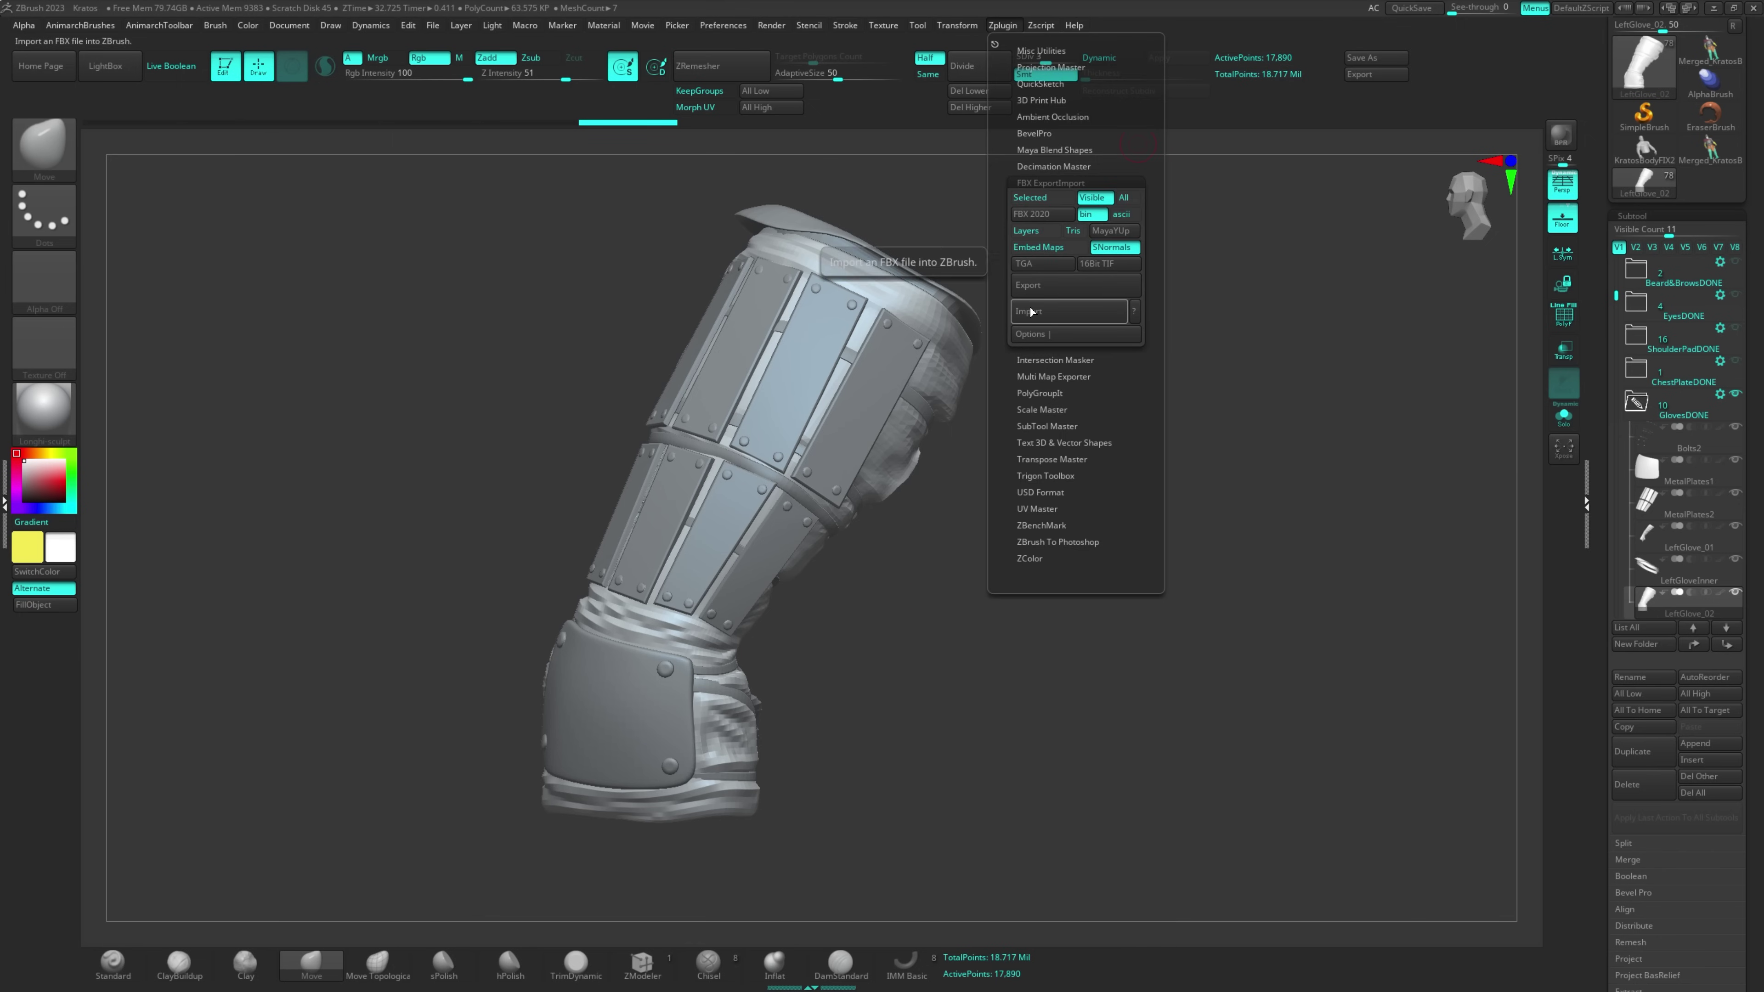
pyautogui.click(1031, 290)
pyautogui.click(898, 345)
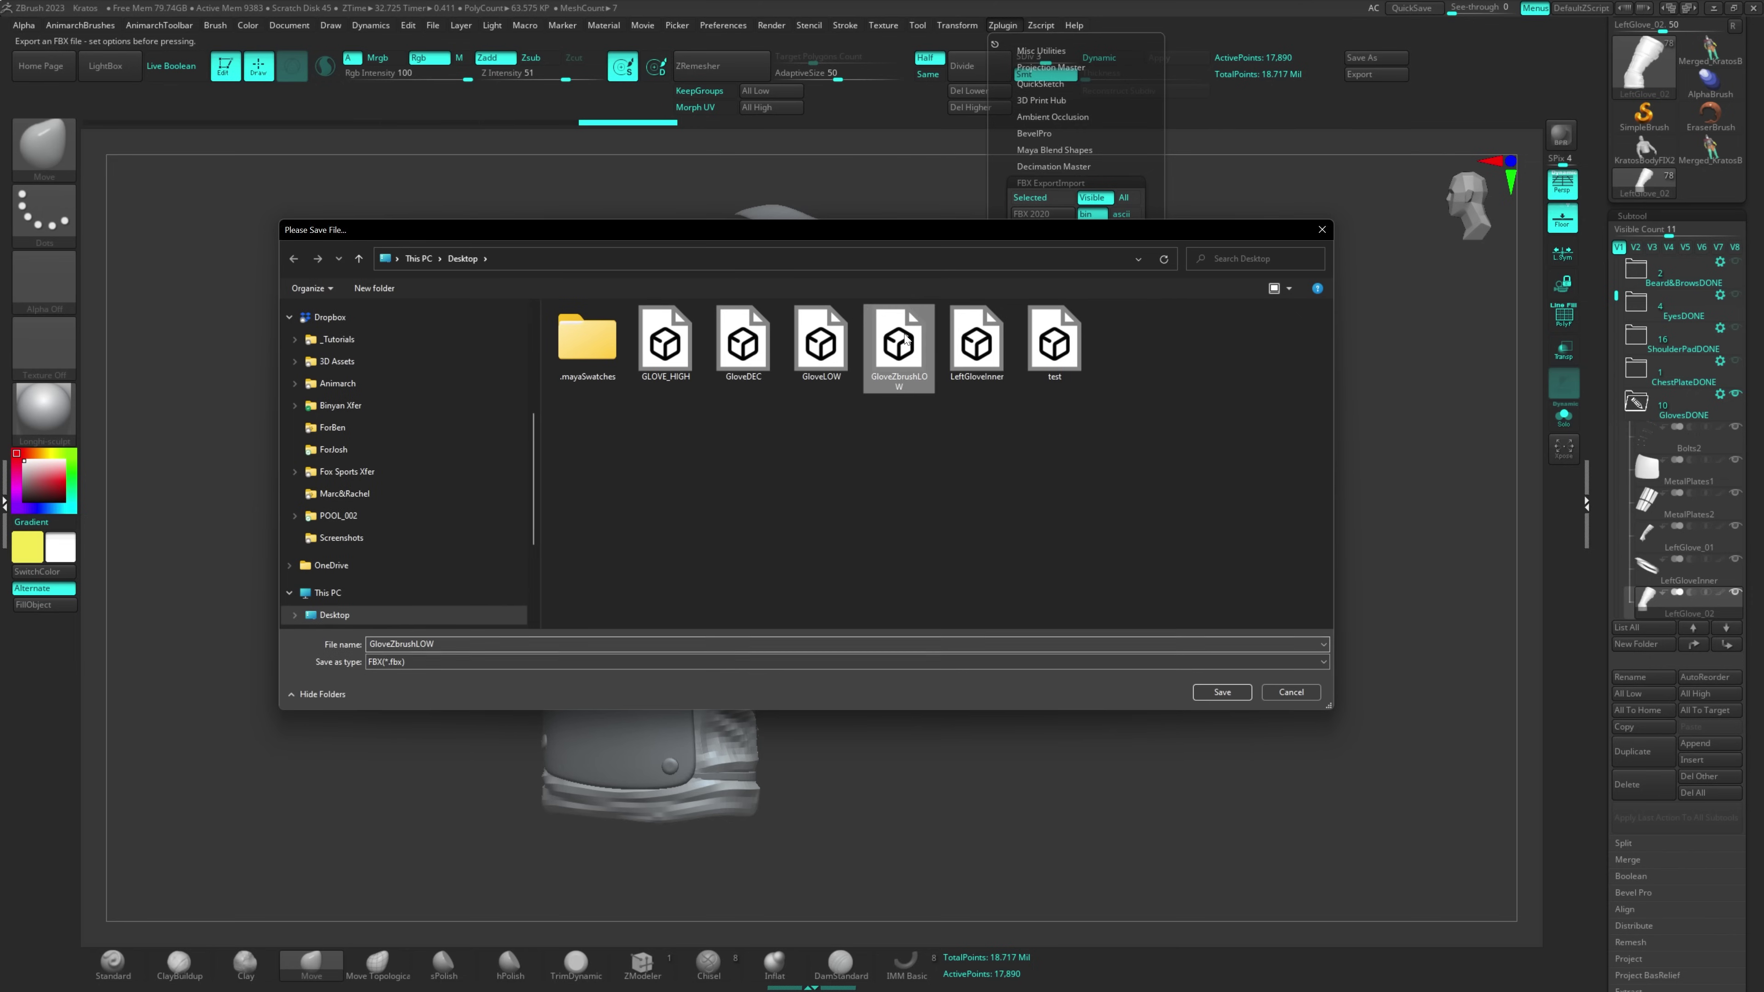
pyautogui.click(1222, 692)
pyautogui.click(928, 488)
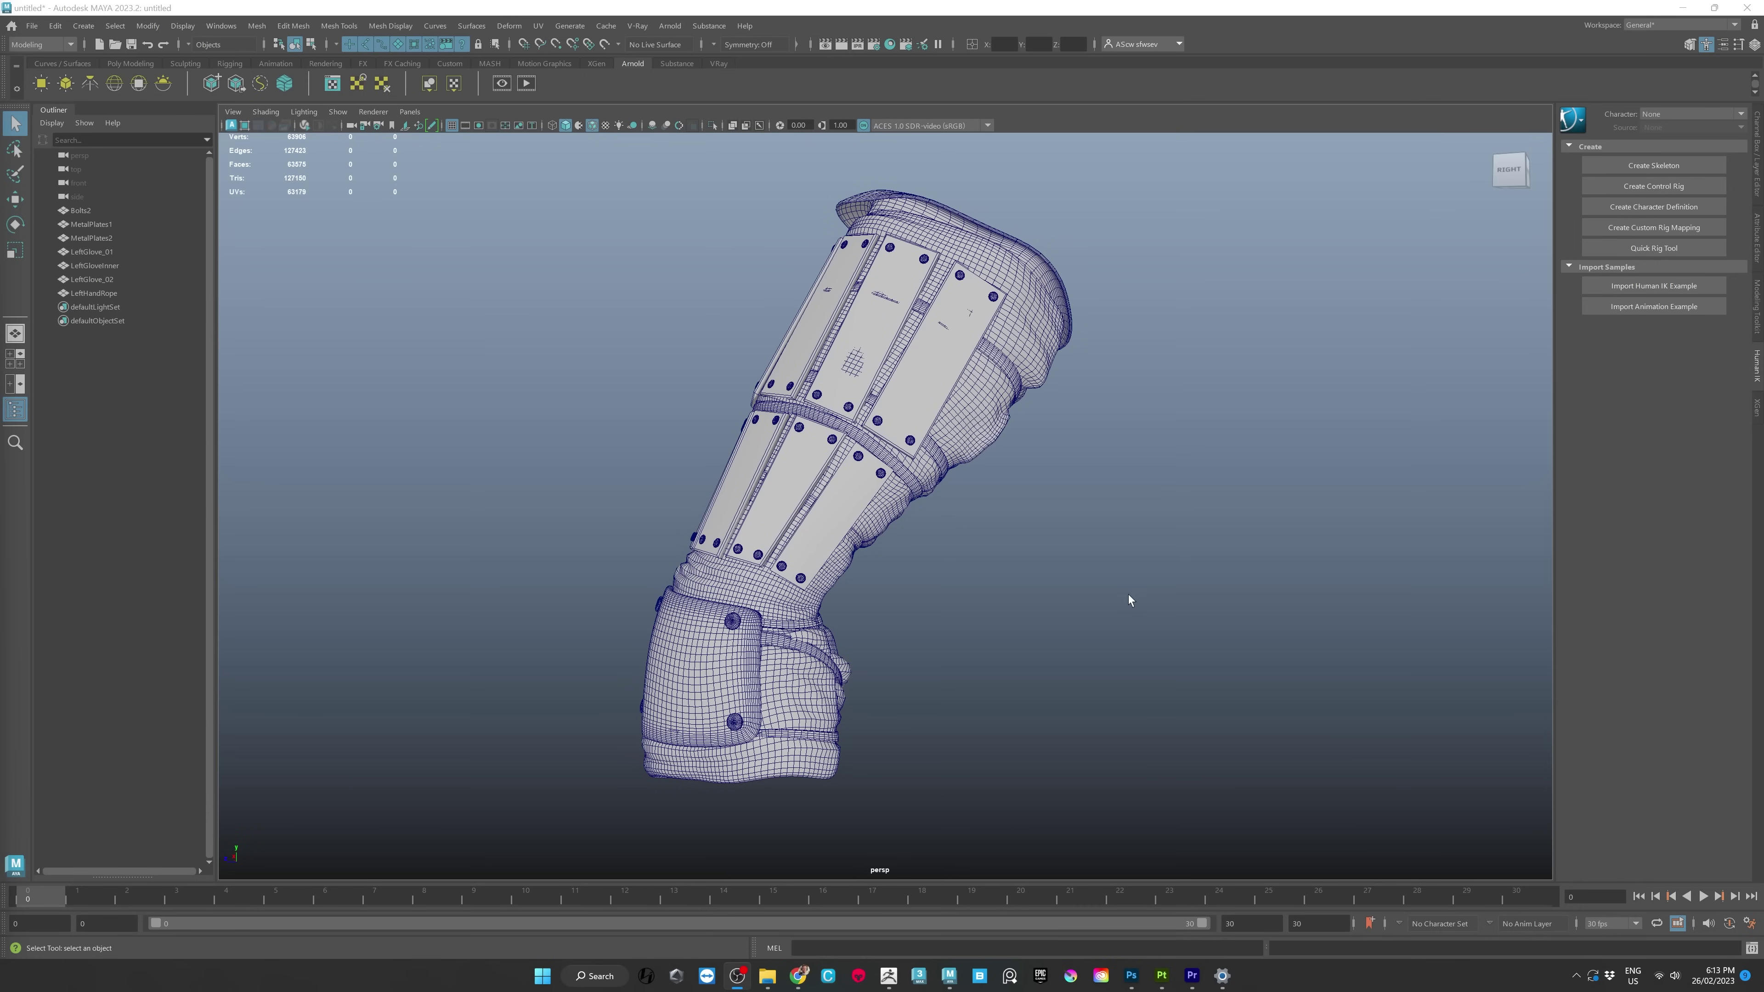
# In Maya, select all the glove meshes, examine their combined layout in the UV Editor, and close the editor.
pyautogui.keyDown('alt'); pyautogui.moveTo(1090, 531); pyautogui.dragTo(872, 423, button='middle'); pyautogui.keyUp('alt')
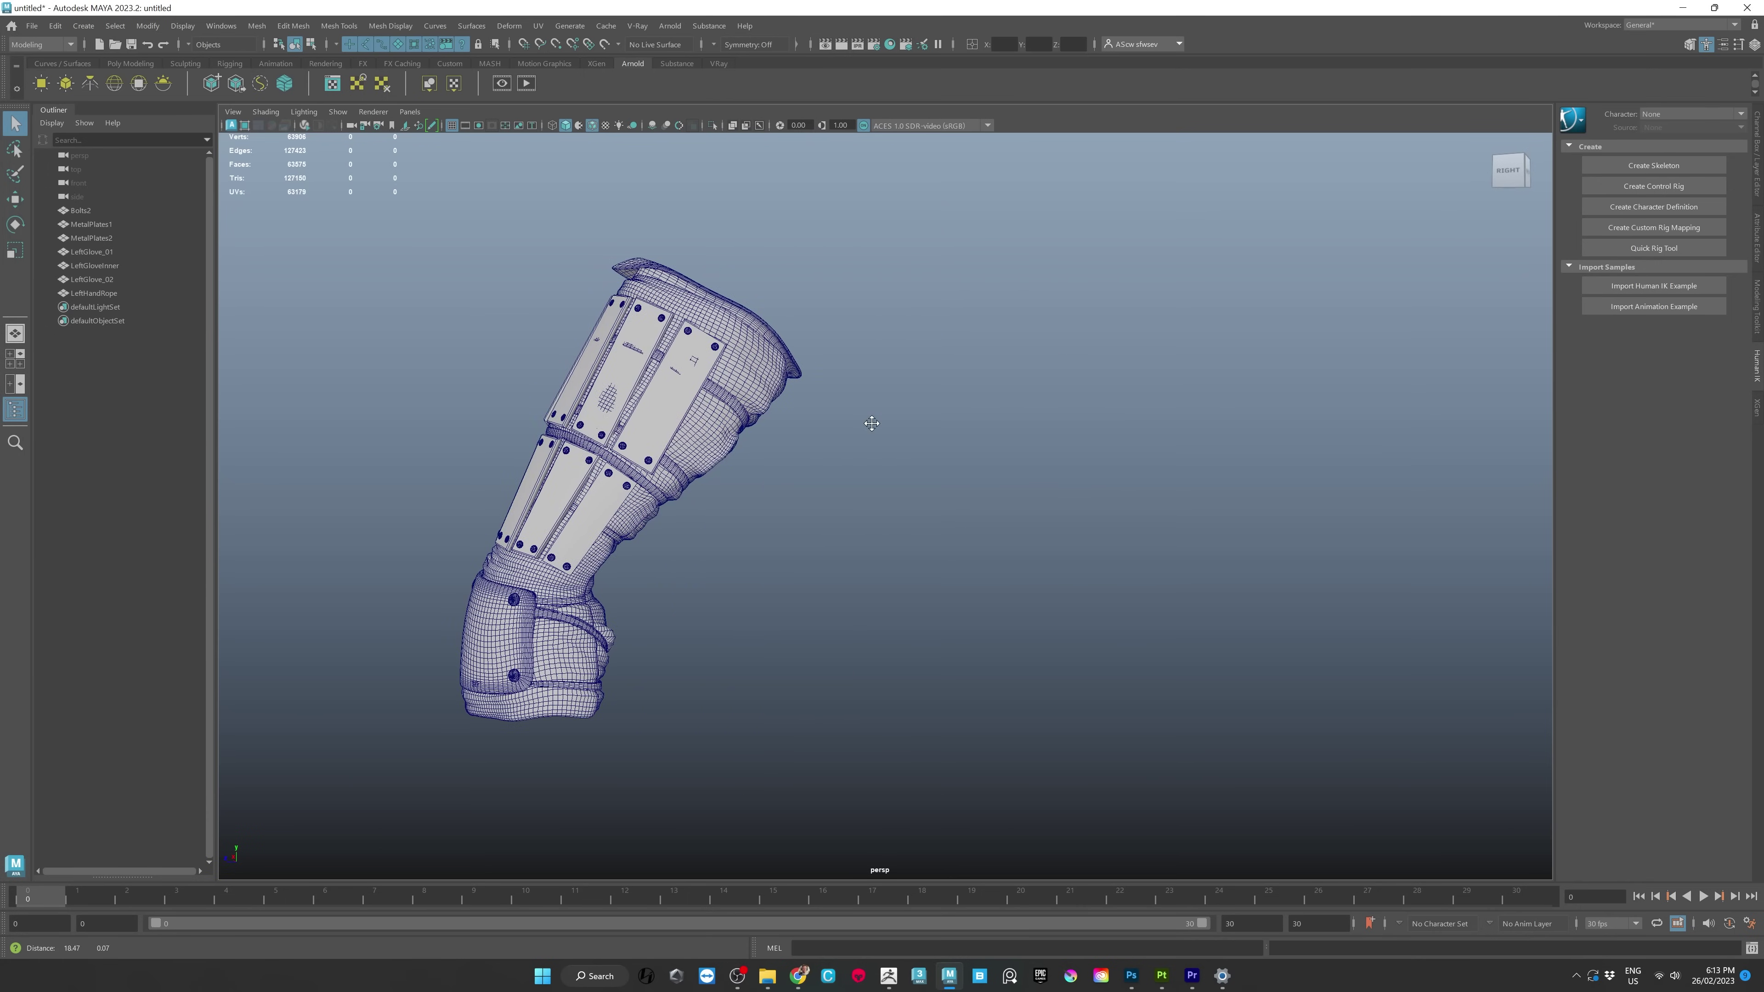
pyautogui.moveTo(541, 450); pyautogui.dragTo(542, 452)
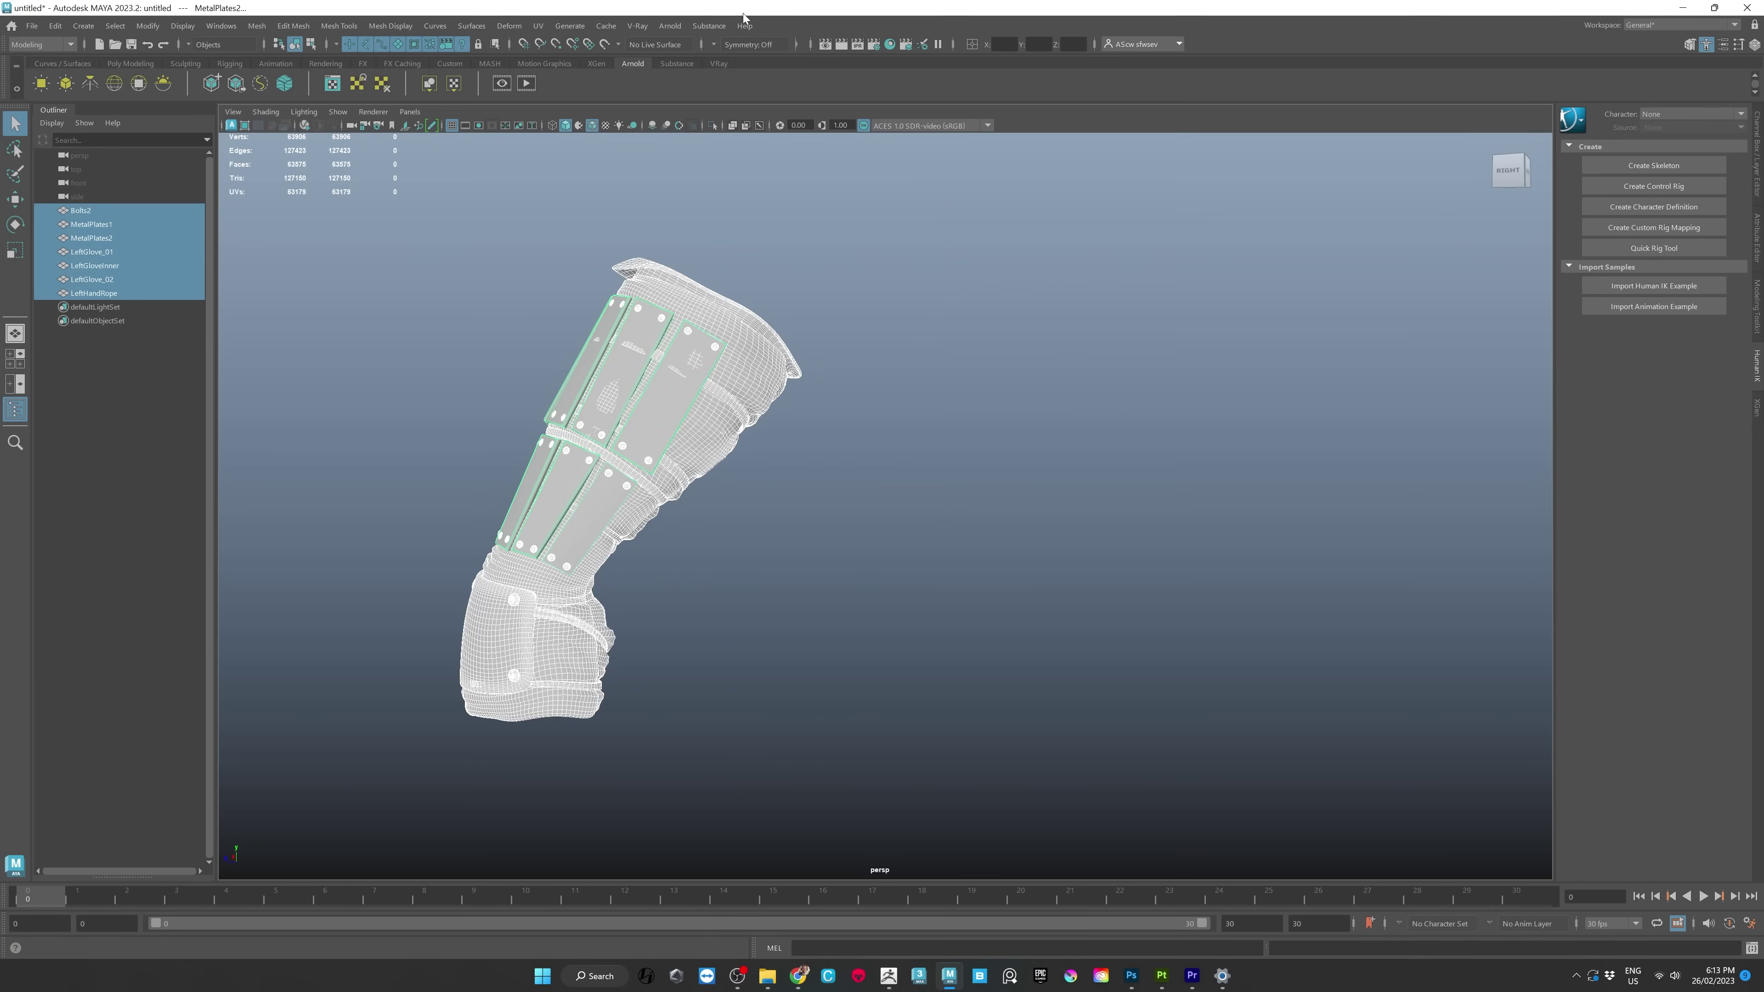
pyautogui.click(539, 26)
pyautogui.click(555, 60)
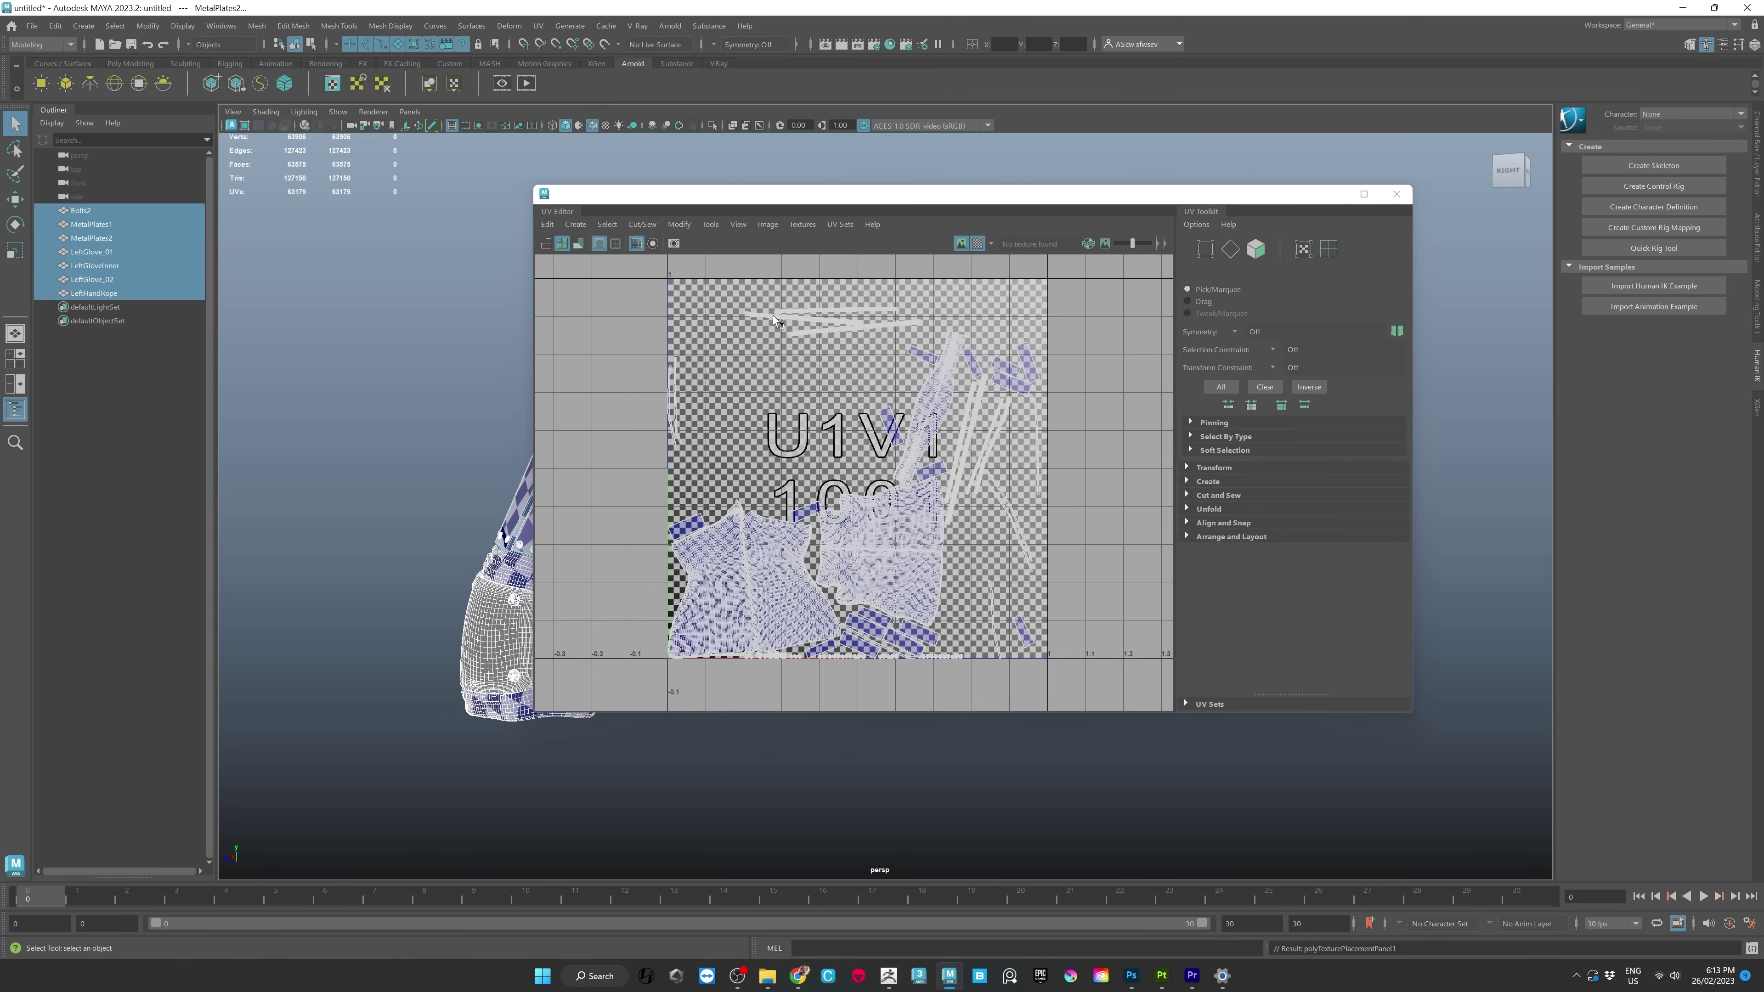
pyautogui.moveTo(786, 198); pyautogui.dragTo(1252, 217)
pyautogui.click(386, 236)
pyautogui.moveTo(386, 236); pyautogui.dragTo(844, 760)
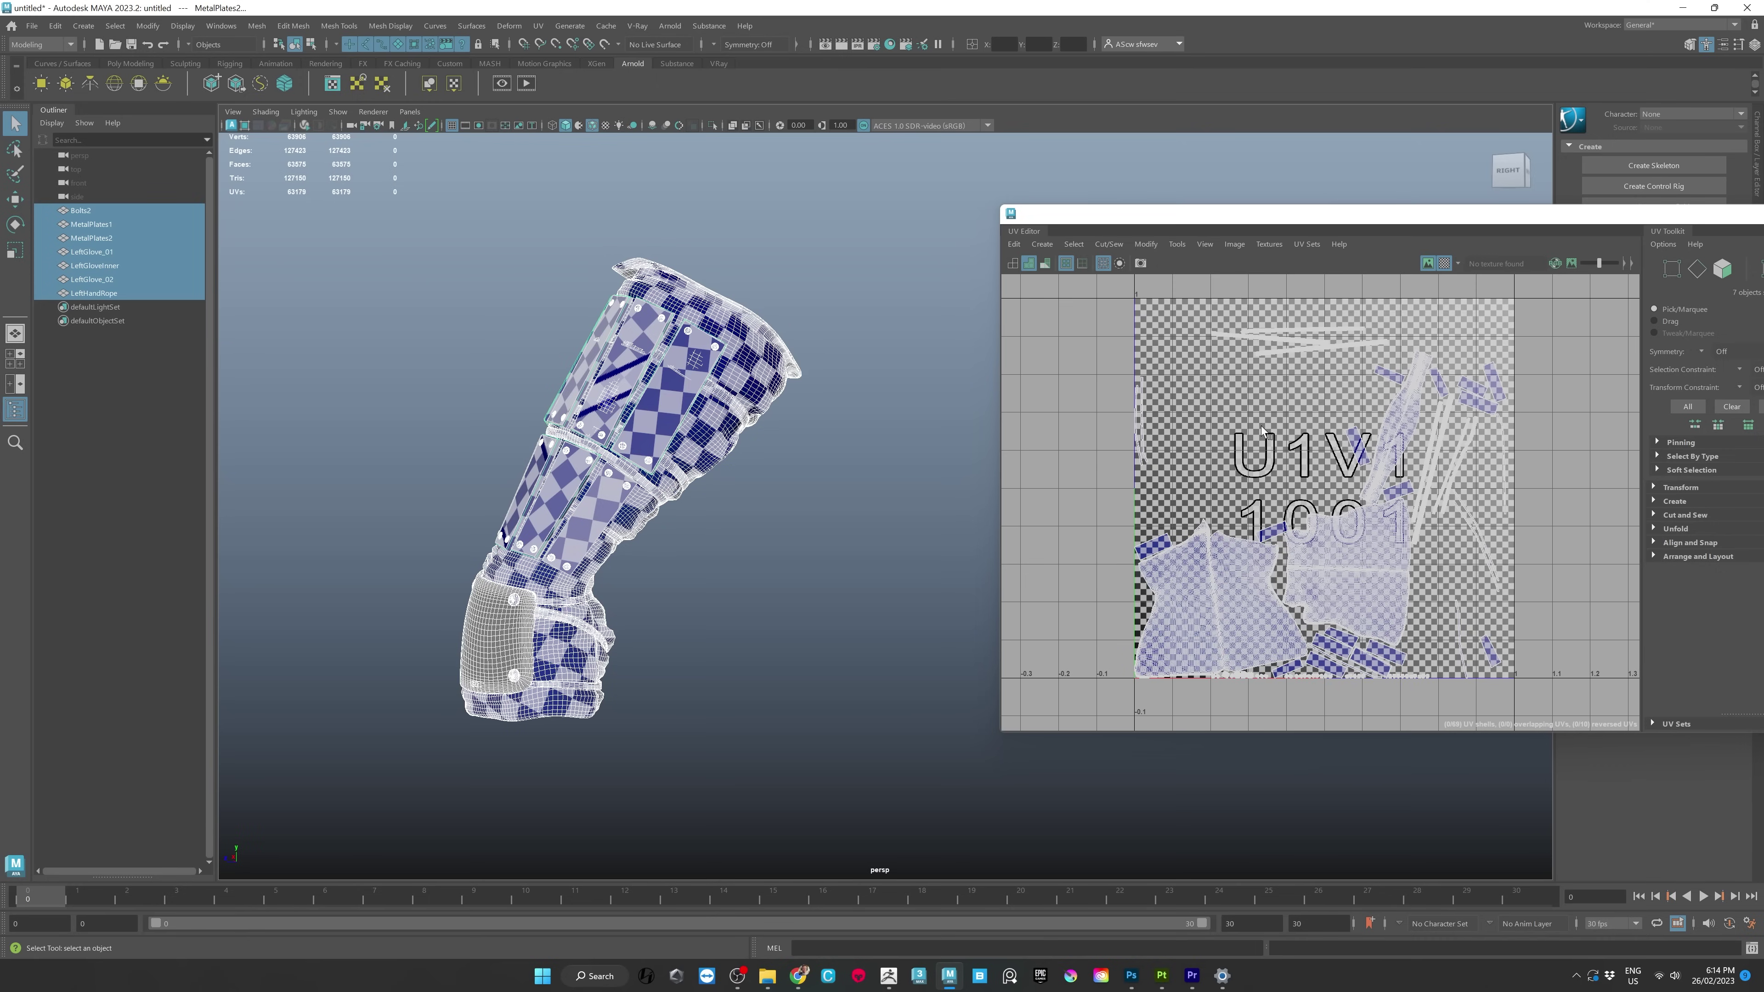
pyautogui.moveTo(1516, 215); pyautogui.dragTo(1253, 232)
pyautogui.click(1602, 233)
# Check the glove's separate pieces by selecting them individually in the viewport, and clear the selection.
pyautogui.click(528, 367)
pyautogui.scroll(2, 726, 508)
pyautogui.keyDown('alt'); pyautogui.moveTo(726, 508); pyautogui.dragTo(989, 522, button='middle'); pyautogui.keyUp('alt')
pyautogui.click(901, 338)
pyautogui.click(905, 253)
pyautogui.click(894, 241)
pyautogui.click(1053, 356)
pyautogui.keyDown('alt'); pyautogui.moveTo(1110, 599); pyautogui.dragTo(859, 606, button='middle'); pyautogui.keyUp('alt')
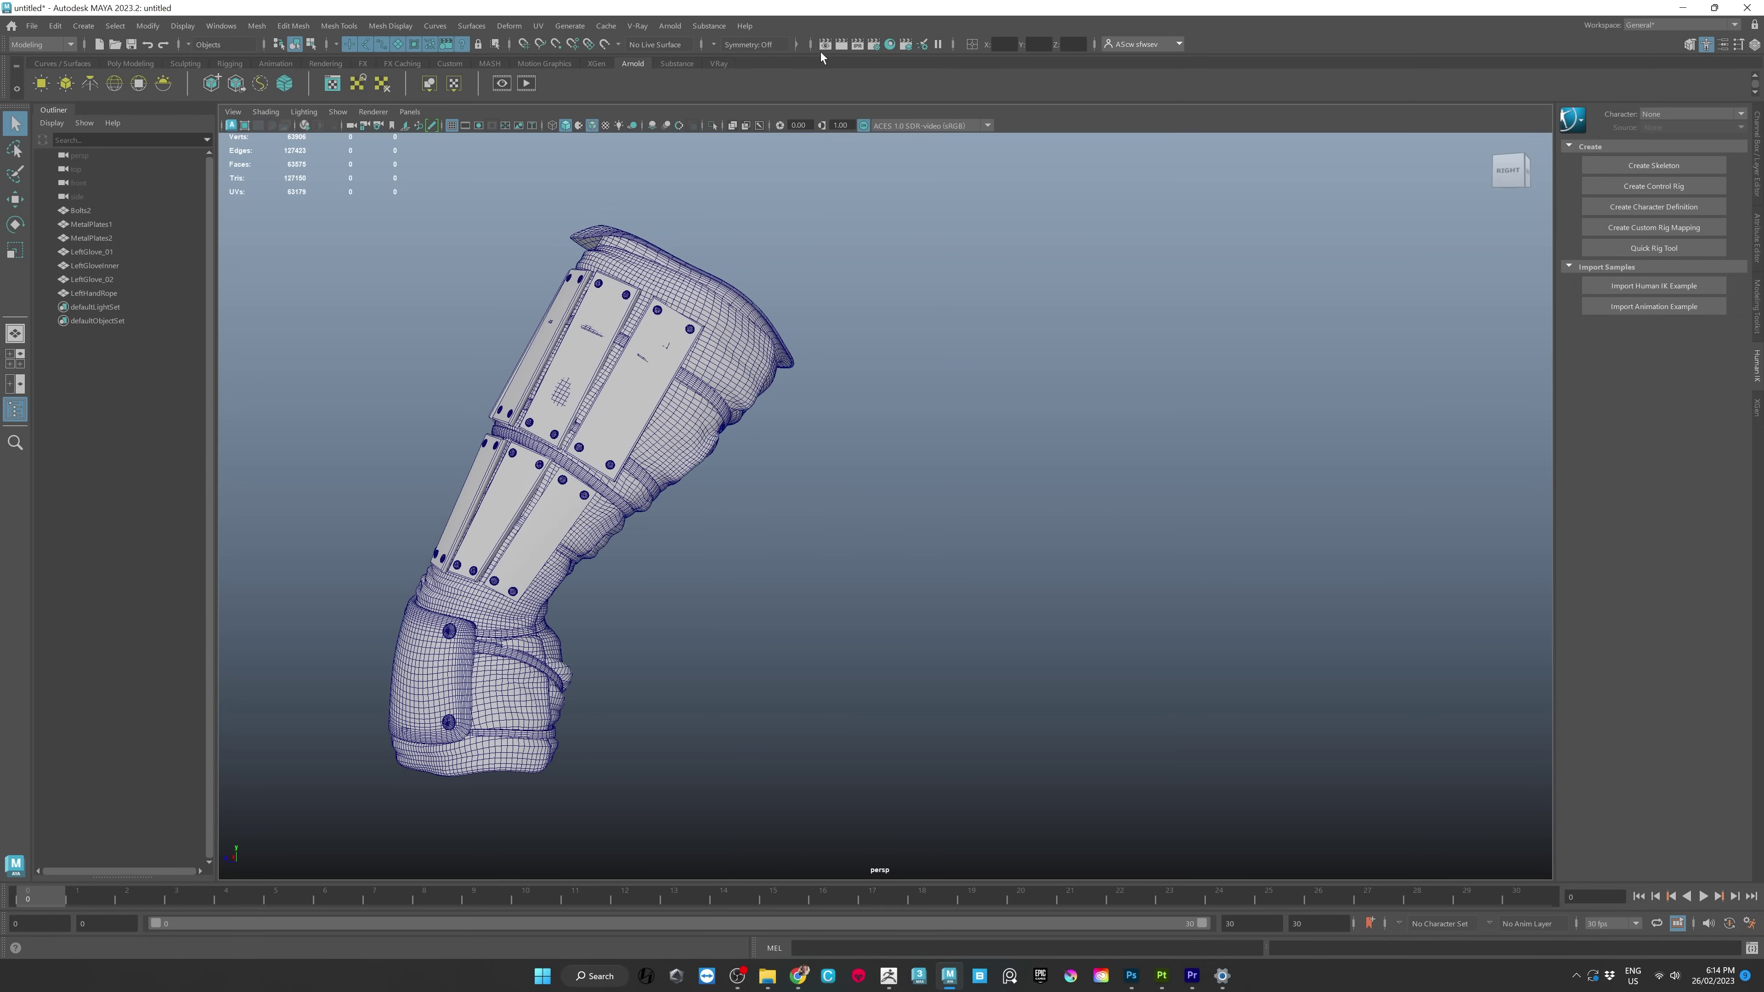
# Open the Hypershade window and place it beside the glove.
pyautogui.click(890, 44)
pyautogui.moveTo(291, 328); pyautogui.dragTo(1040, 303)
pyautogui.click(1041, 323)
pyautogui.click(958, 433)
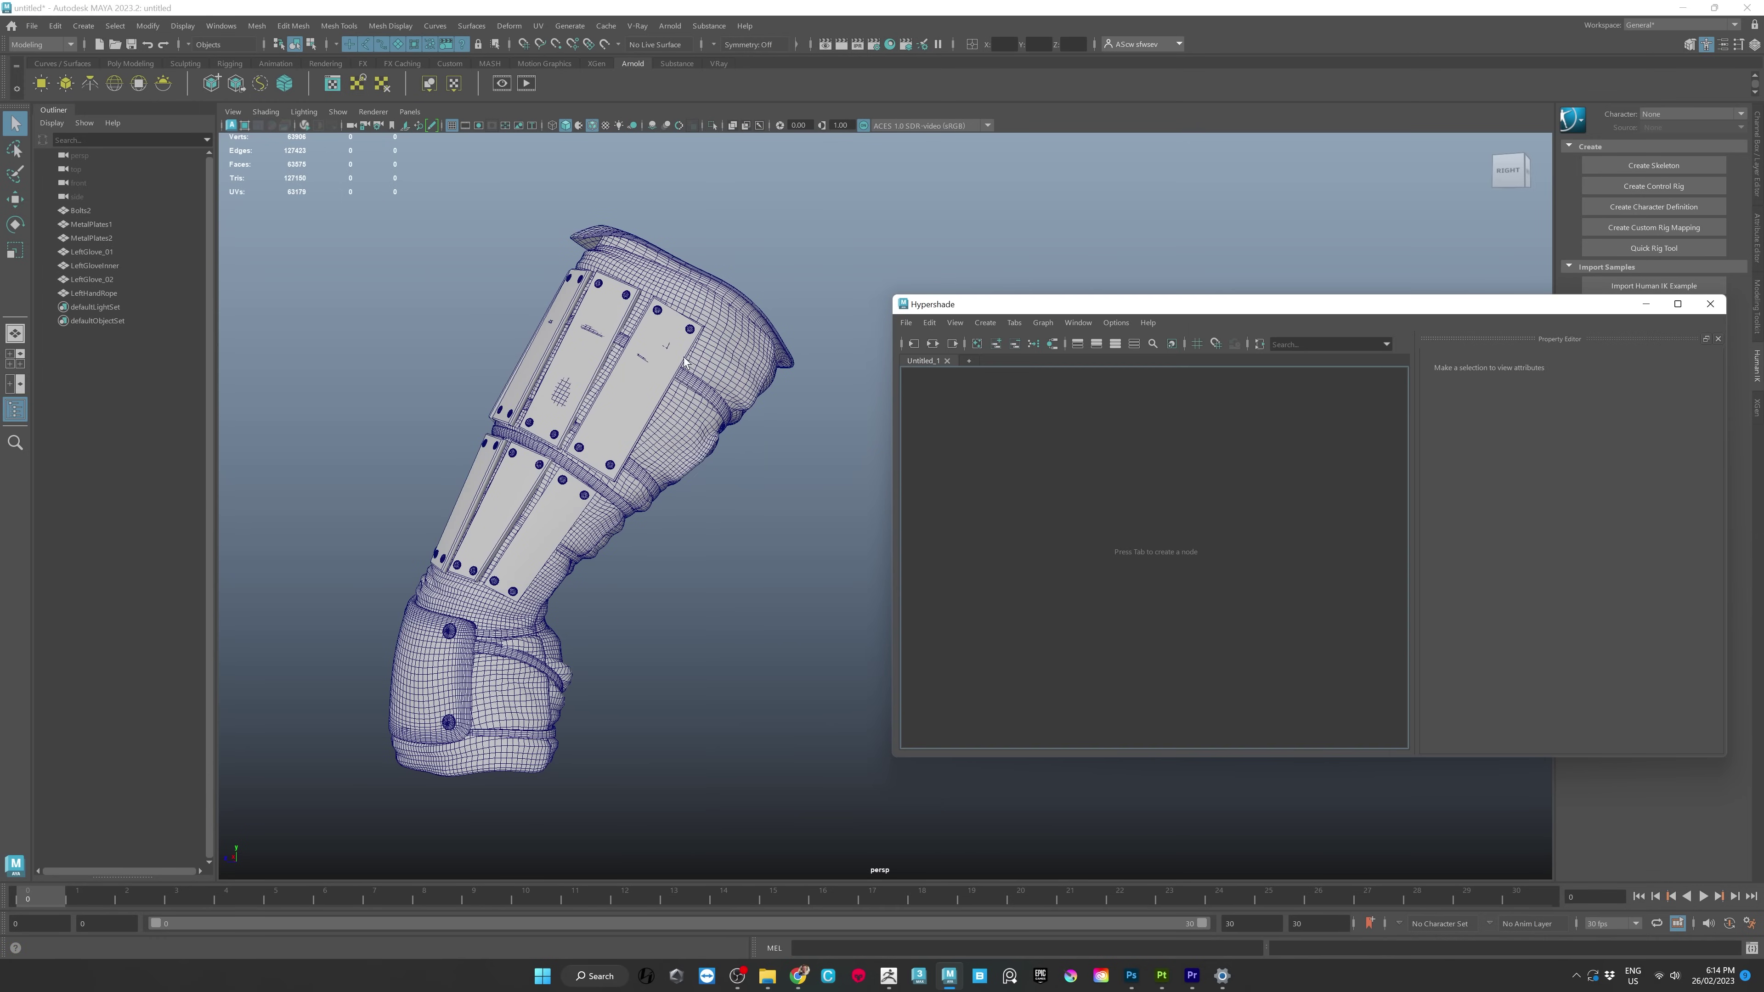
# Assign a new Arnold aiStandardSurface material to the LeftGlove_02 mesh.
pyautogui.click(722, 364)
pyautogui.rightClick(719, 355)
pyautogui.moveTo(750, 732)
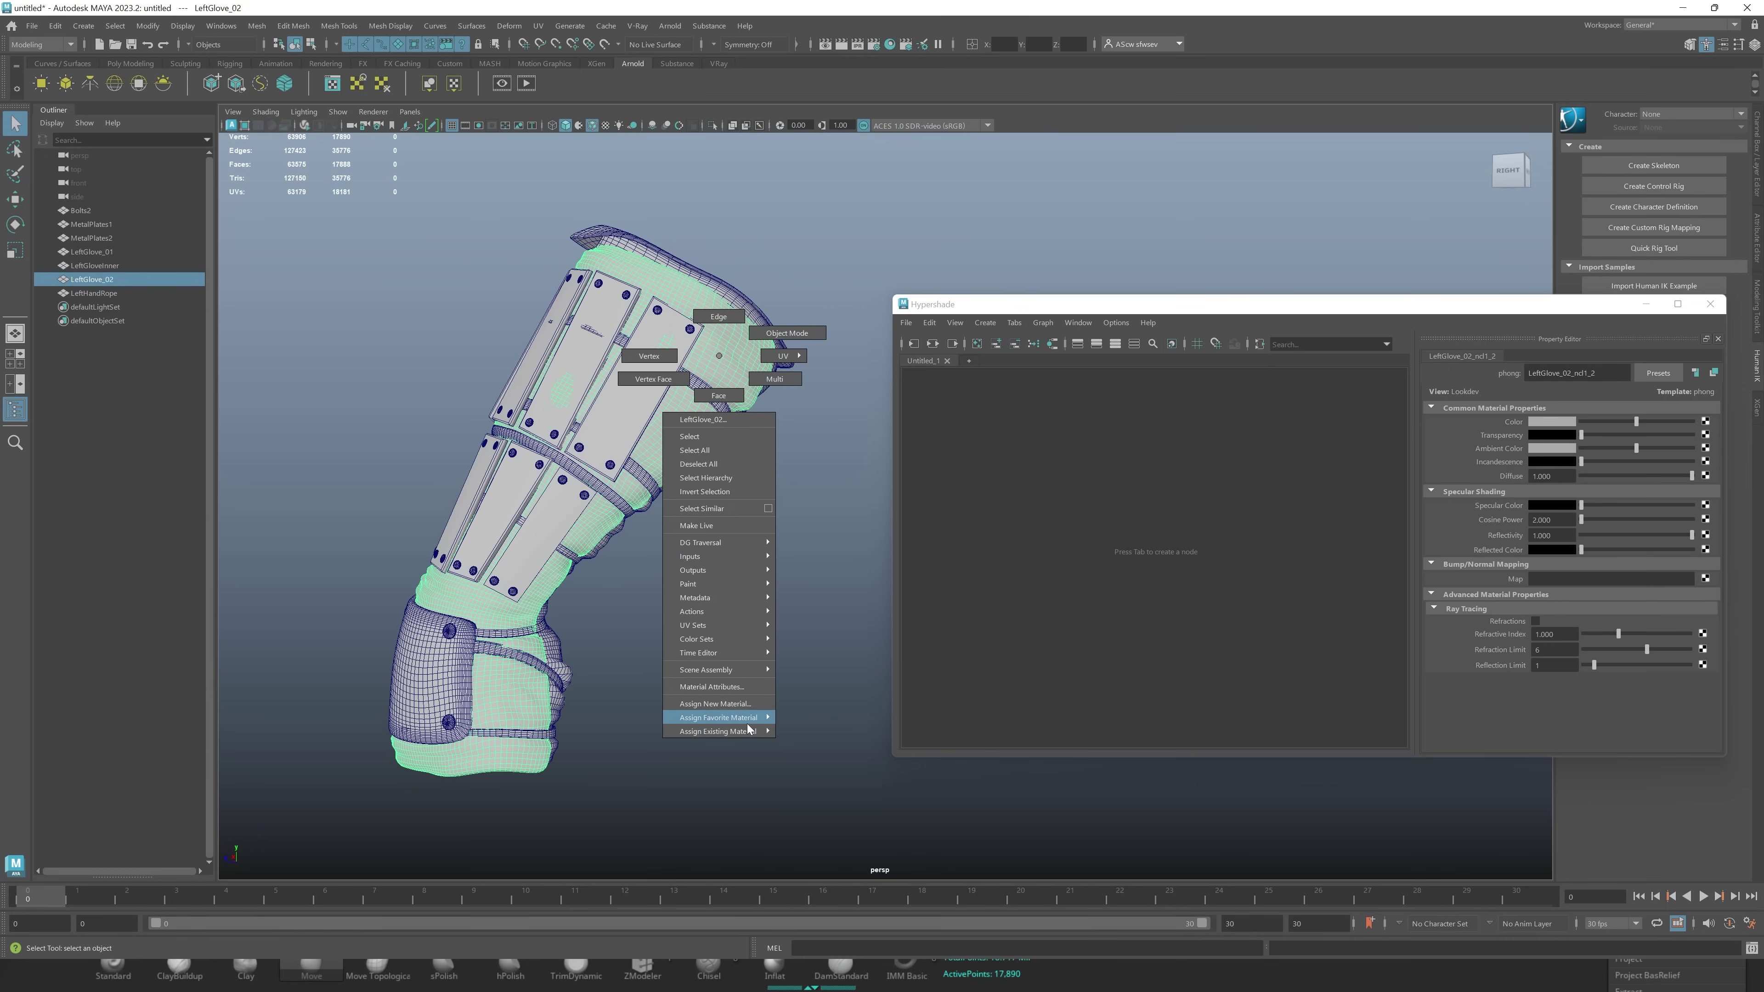
pyautogui.click(715, 704)
pyautogui.click(483, 407)
pyautogui.click(507, 417)
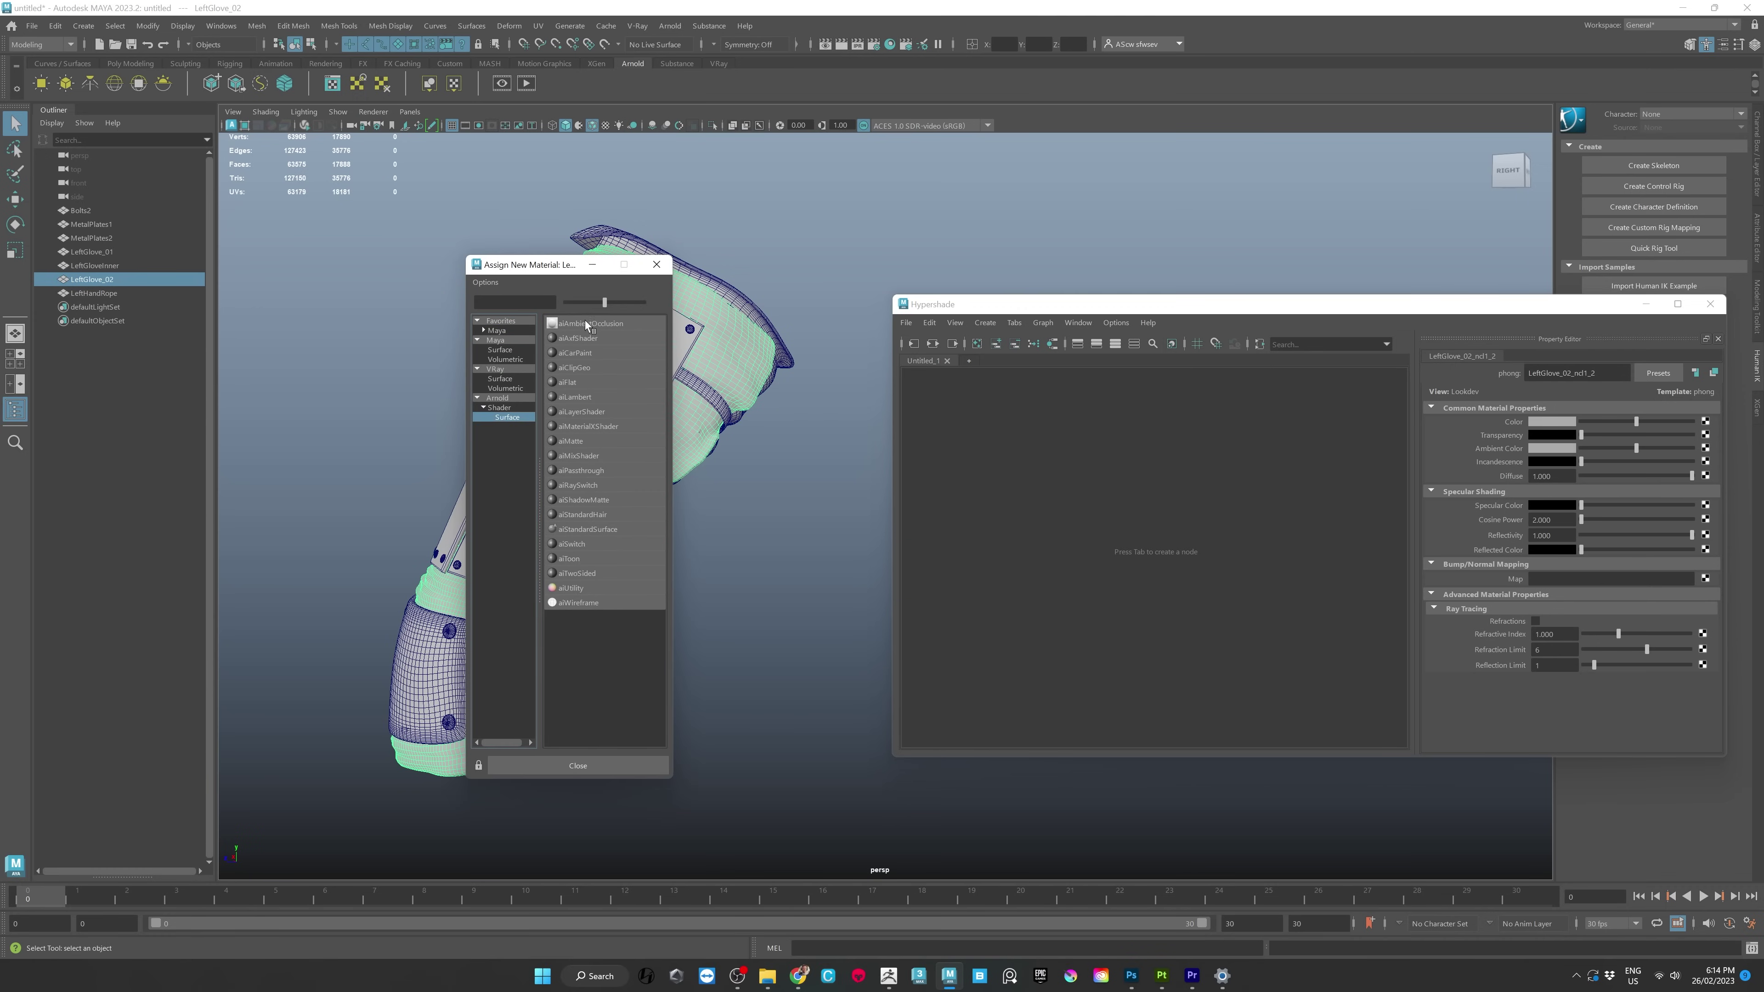
pyautogui.click(587, 529)
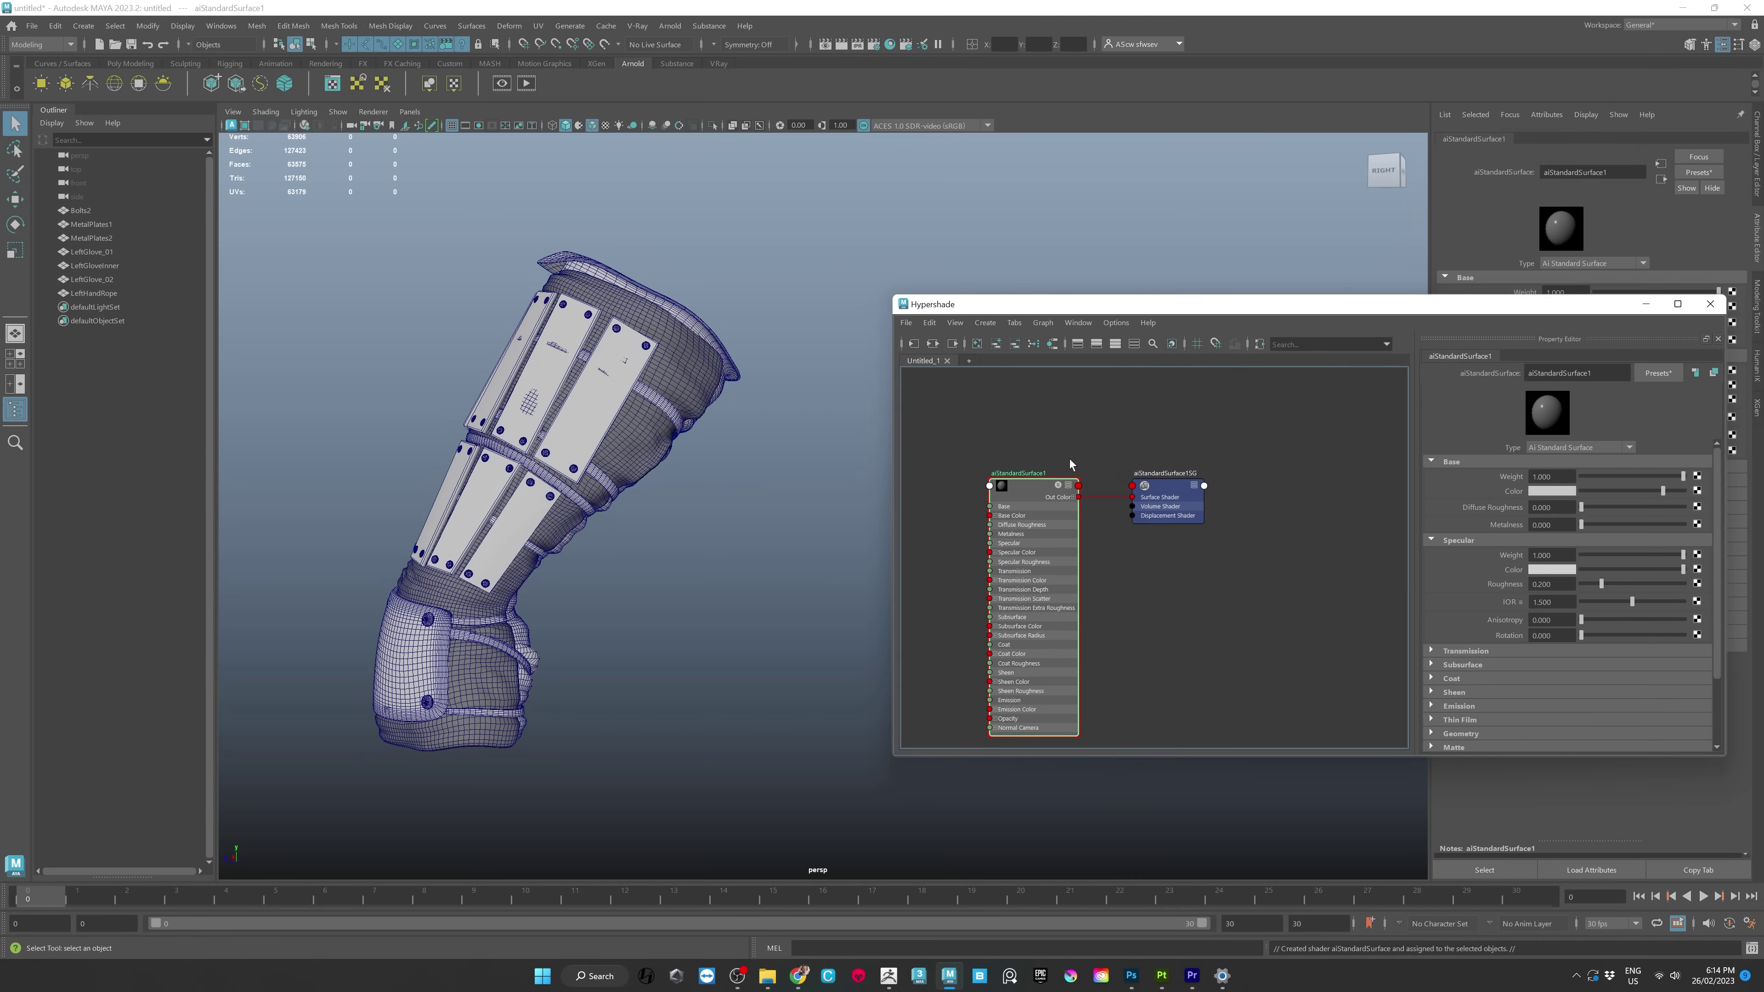
# Deselect the shading nodes and widen the Hypershade window to make room around the aiStandardSurface1 network.
pyautogui.scroll(-2, 1073, 464)
pyautogui.click(1145, 495)
pyautogui.click(1244, 547)
pyautogui.scroll(4, 1045, 438)
pyautogui.keyDown('alt'); pyautogui.moveTo(1161, 481); pyautogui.dragTo(1018, 411, button='middle'); pyautogui.keyUp('alt')
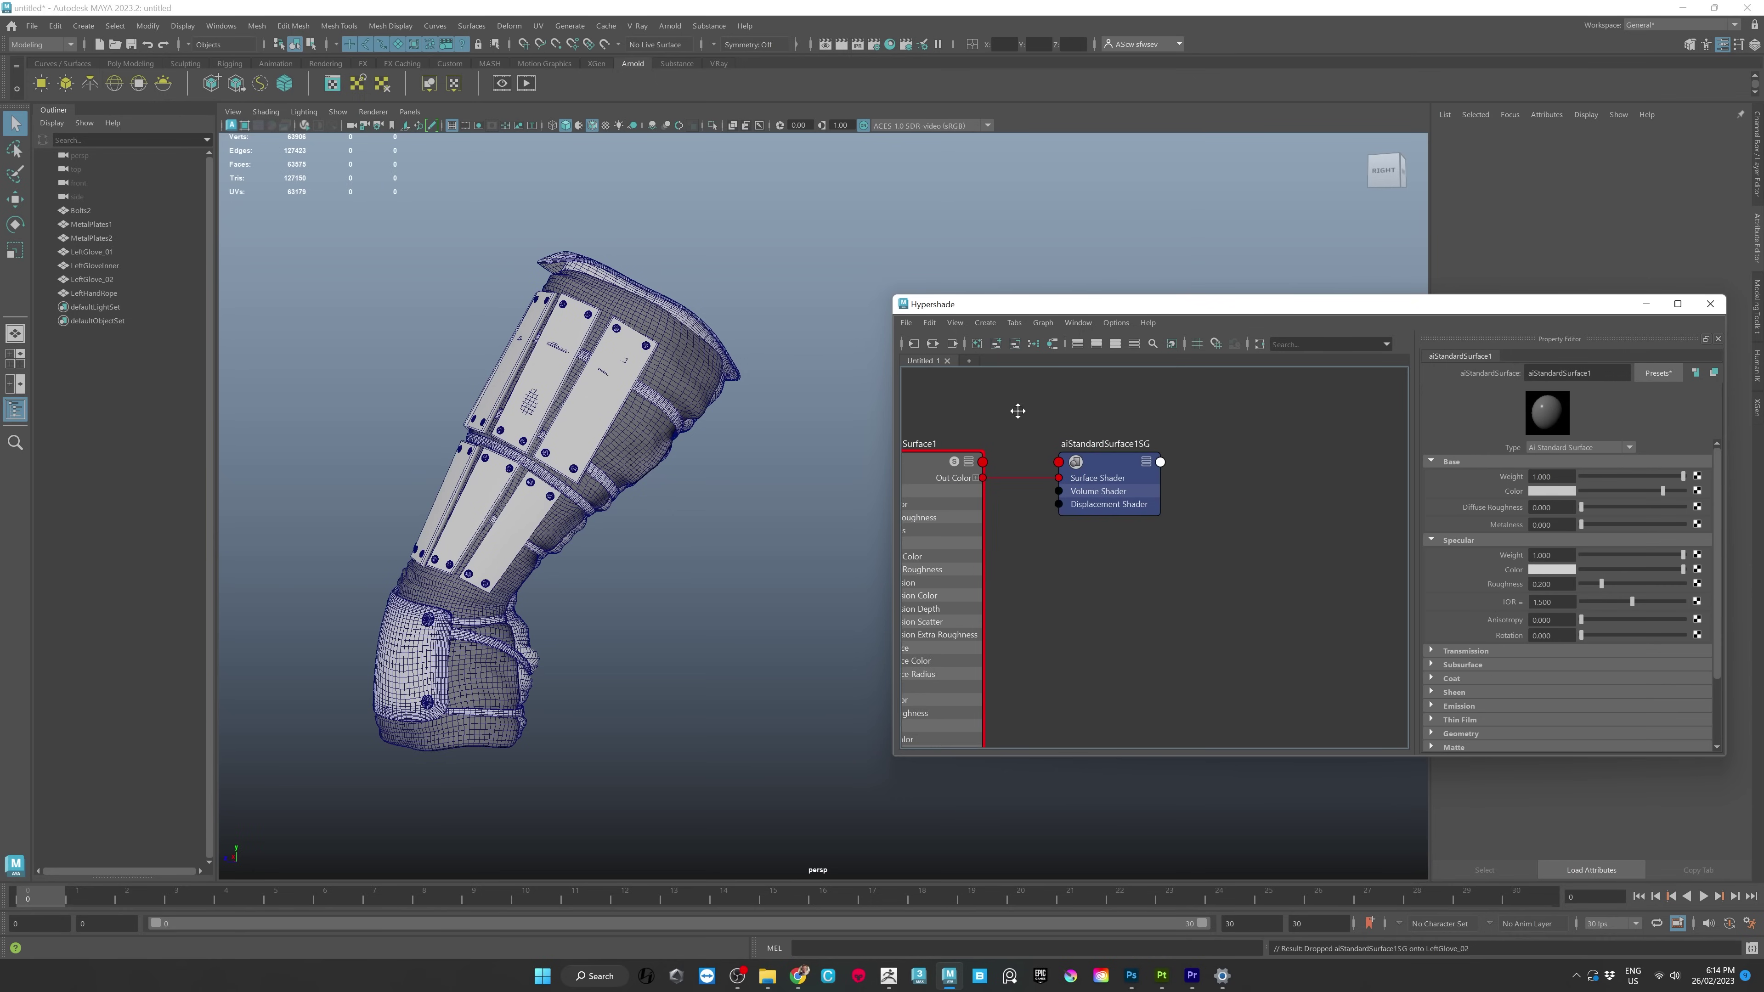
pyautogui.scroll(-3, 1018, 417)
pyautogui.moveTo(890, 439); pyautogui.dragTo(760, 439)
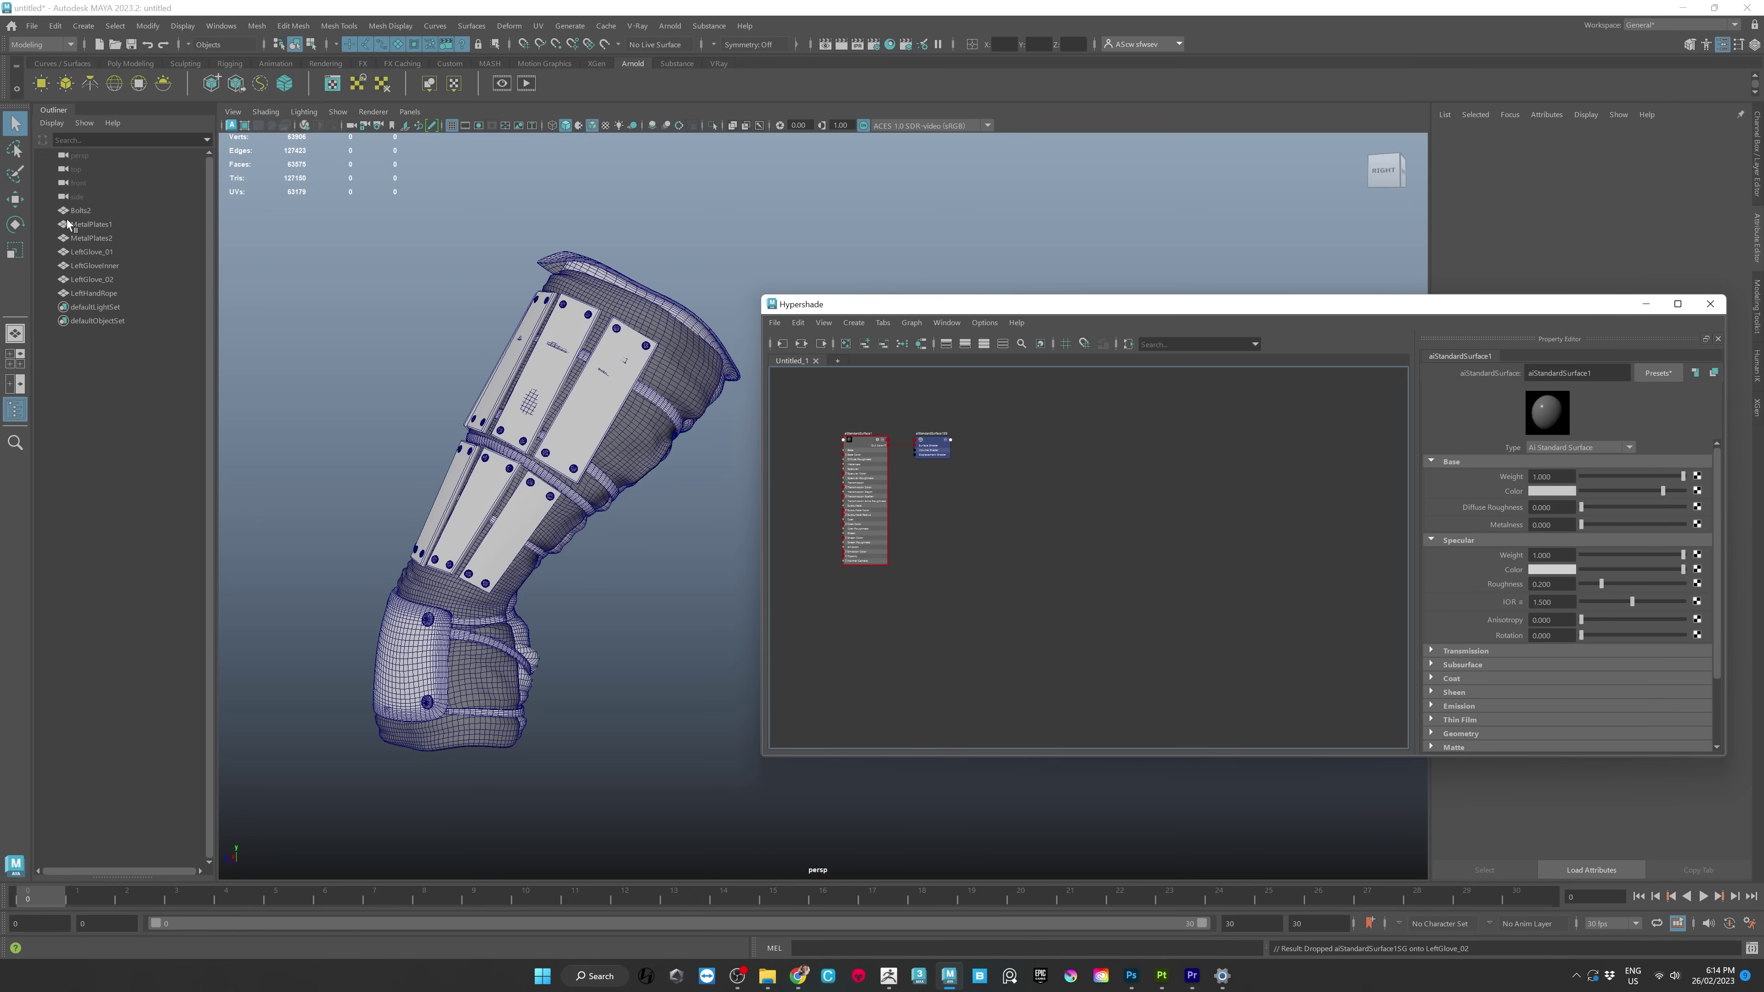
# Check which material each glove mesh uses by selecting the meshes one after another, and clear the selection.
pyautogui.click(81, 211)
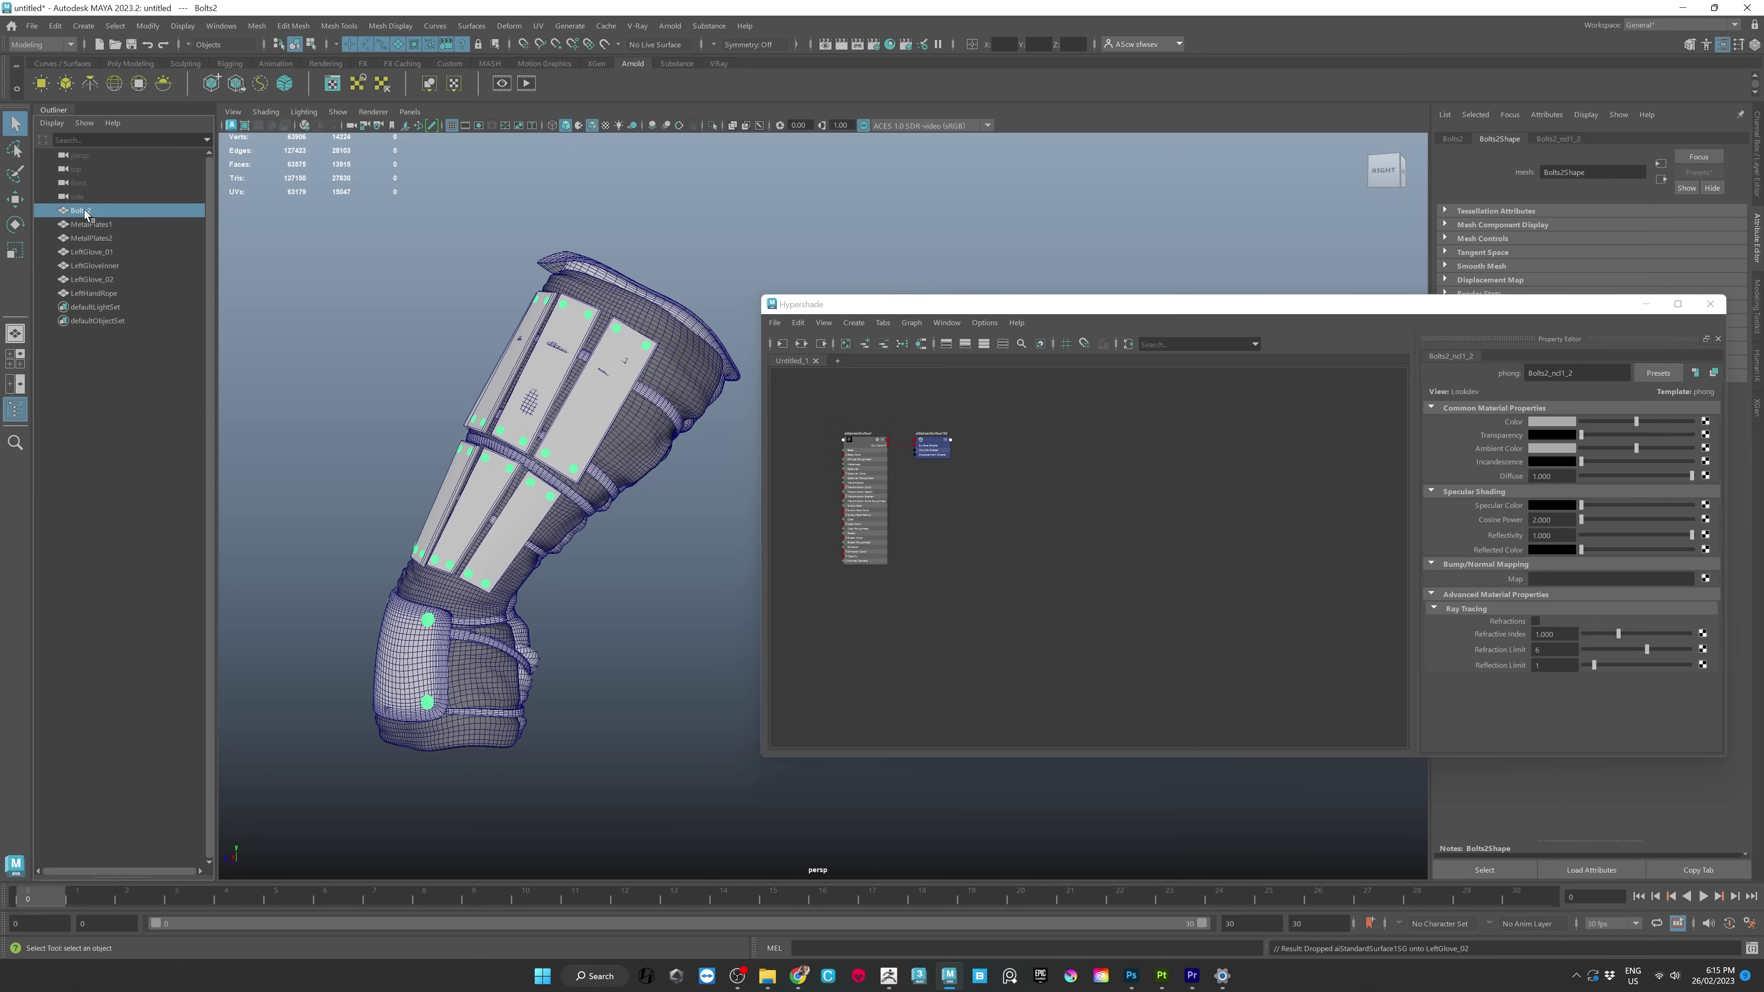
pyautogui.click(87, 291)
pyautogui.click(87, 279)
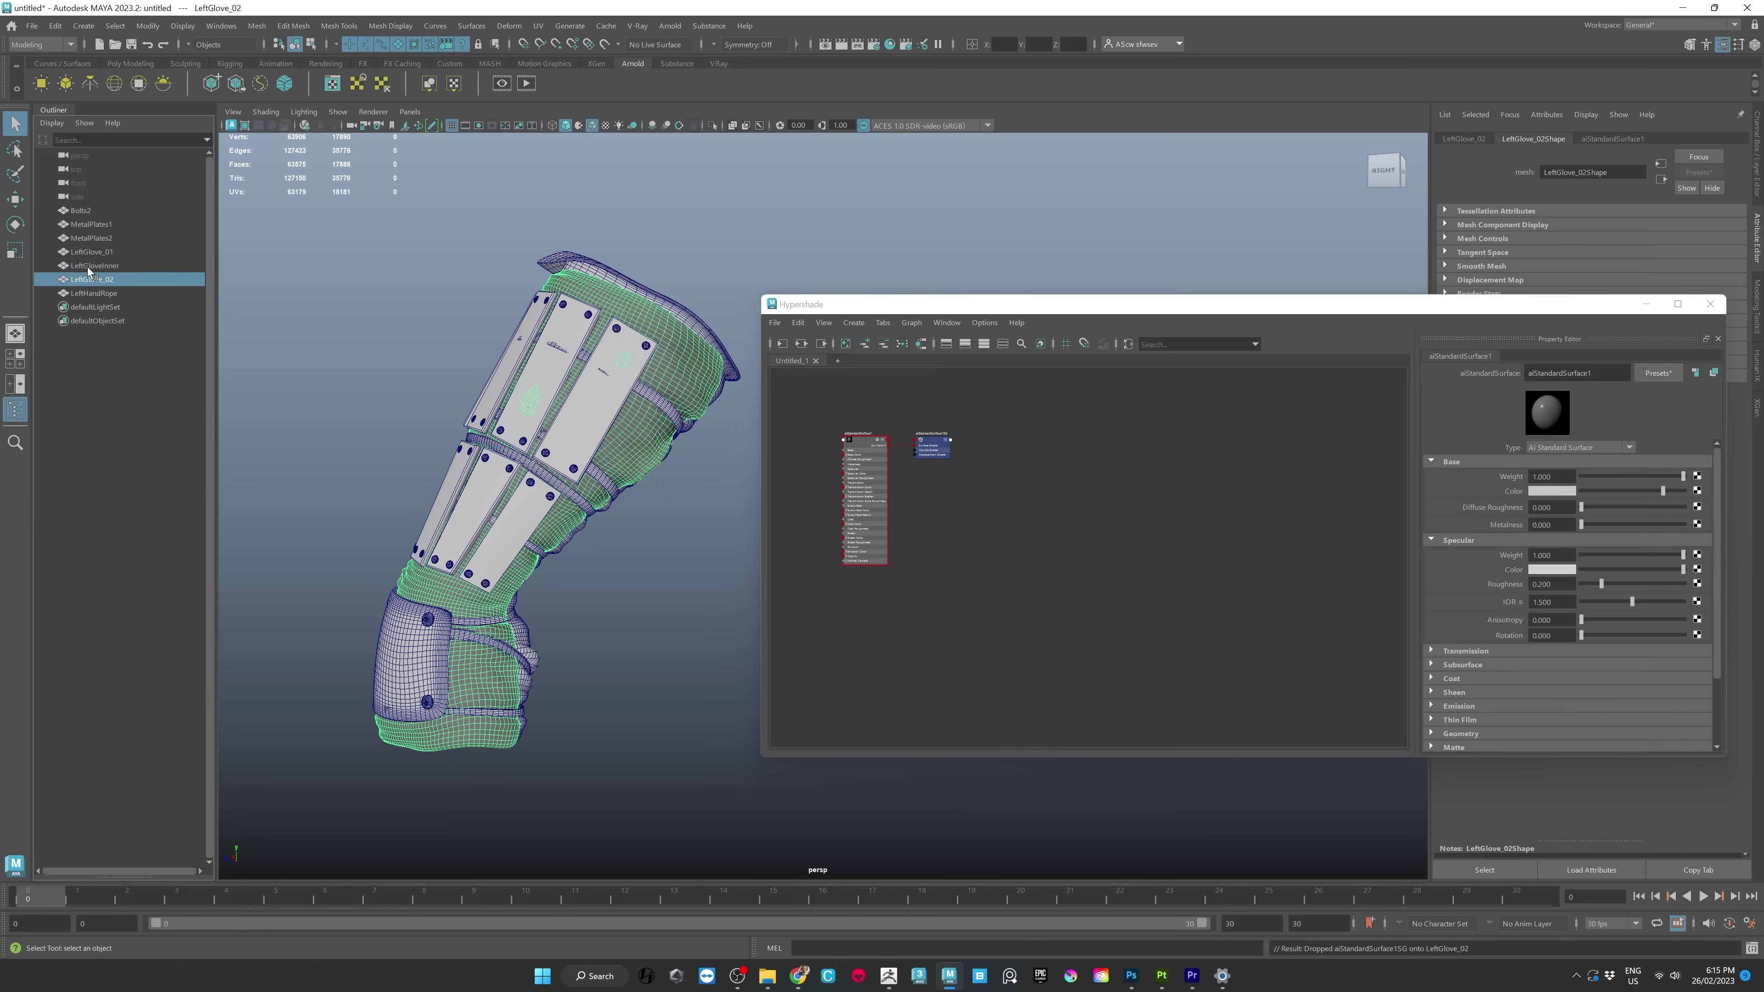
pyautogui.click(87, 266)
pyautogui.click(88, 254)
pyautogui.click(88, 242)
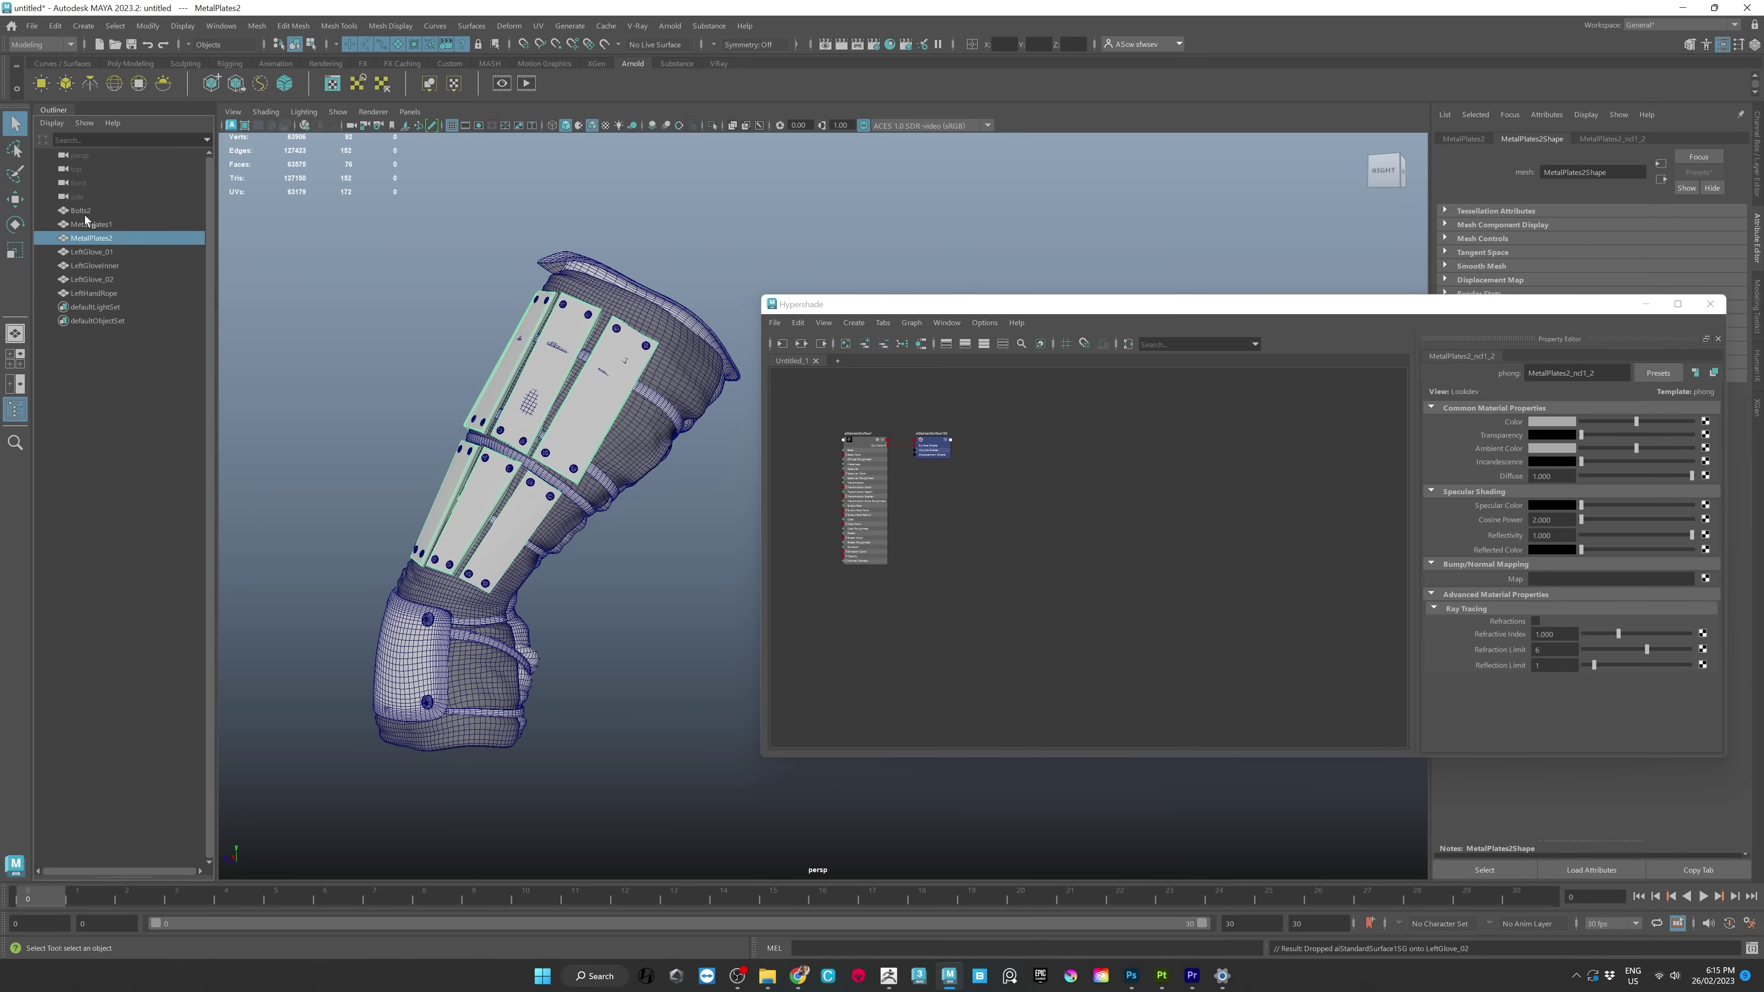
pyautogui.click(84, 210)
pyautogui.click(1168, 403)
# Rename the aiStandardSurface1 material to LEFT_GLOVE.
pyautogui.scroll(5, 878, 439)
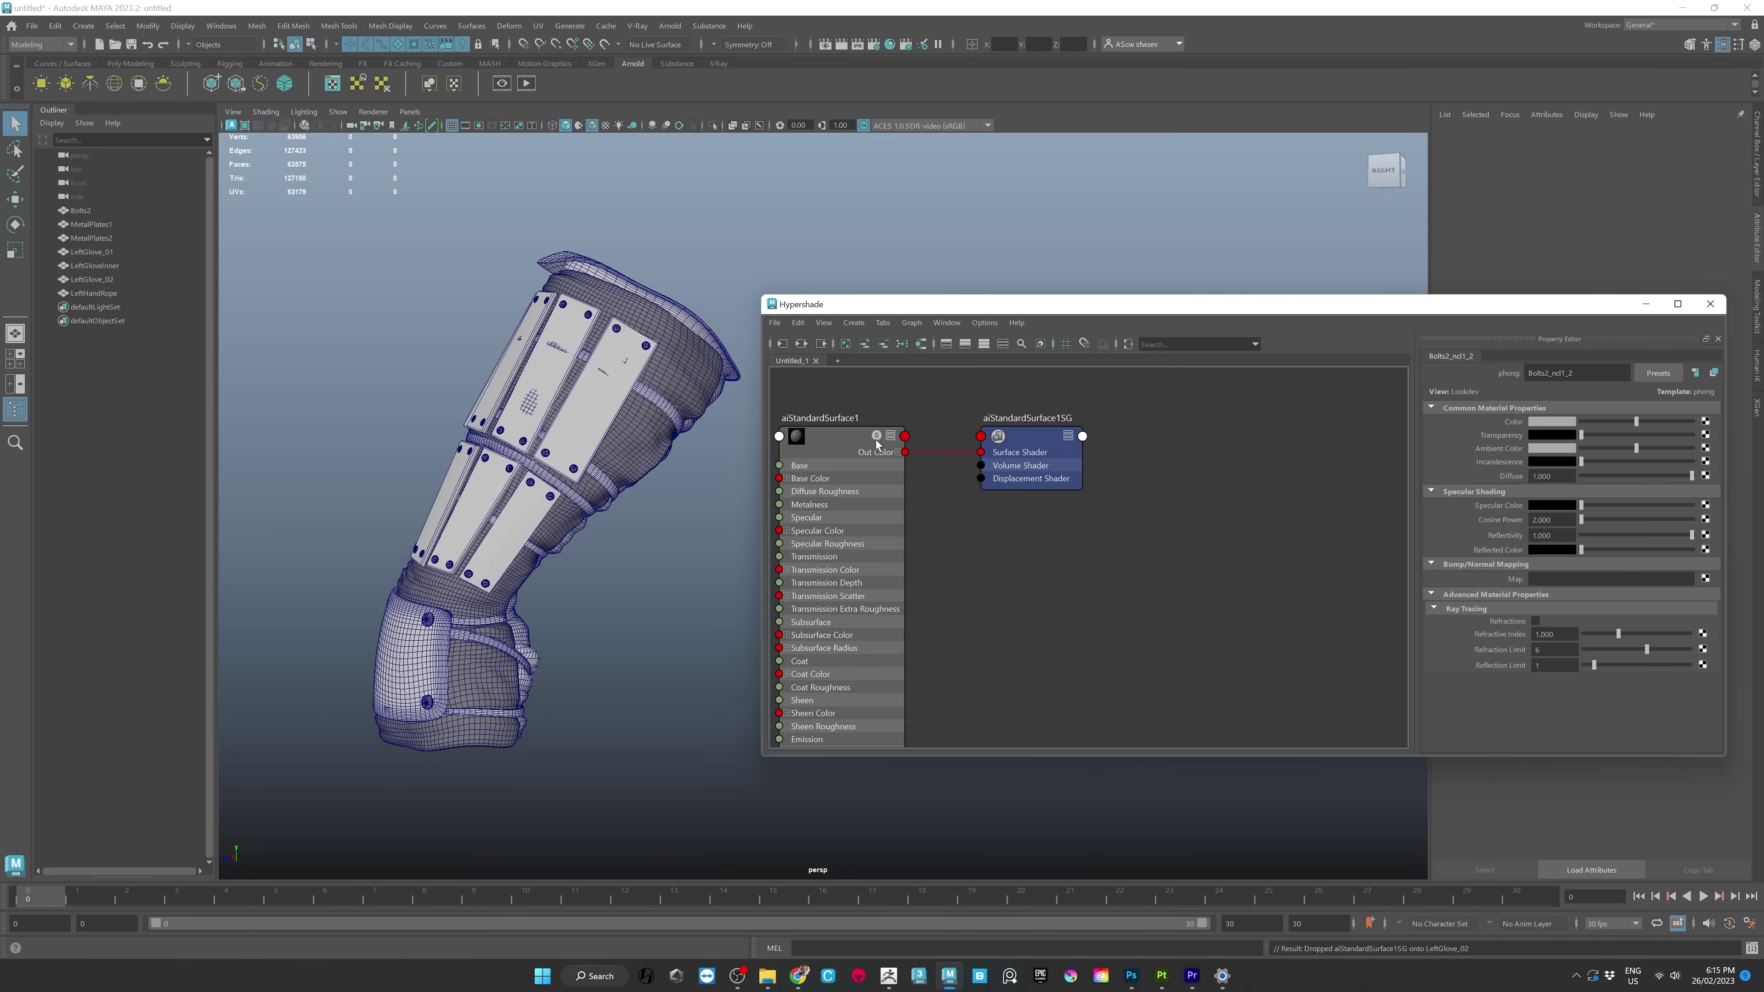
pyautogui.click(905, 464)
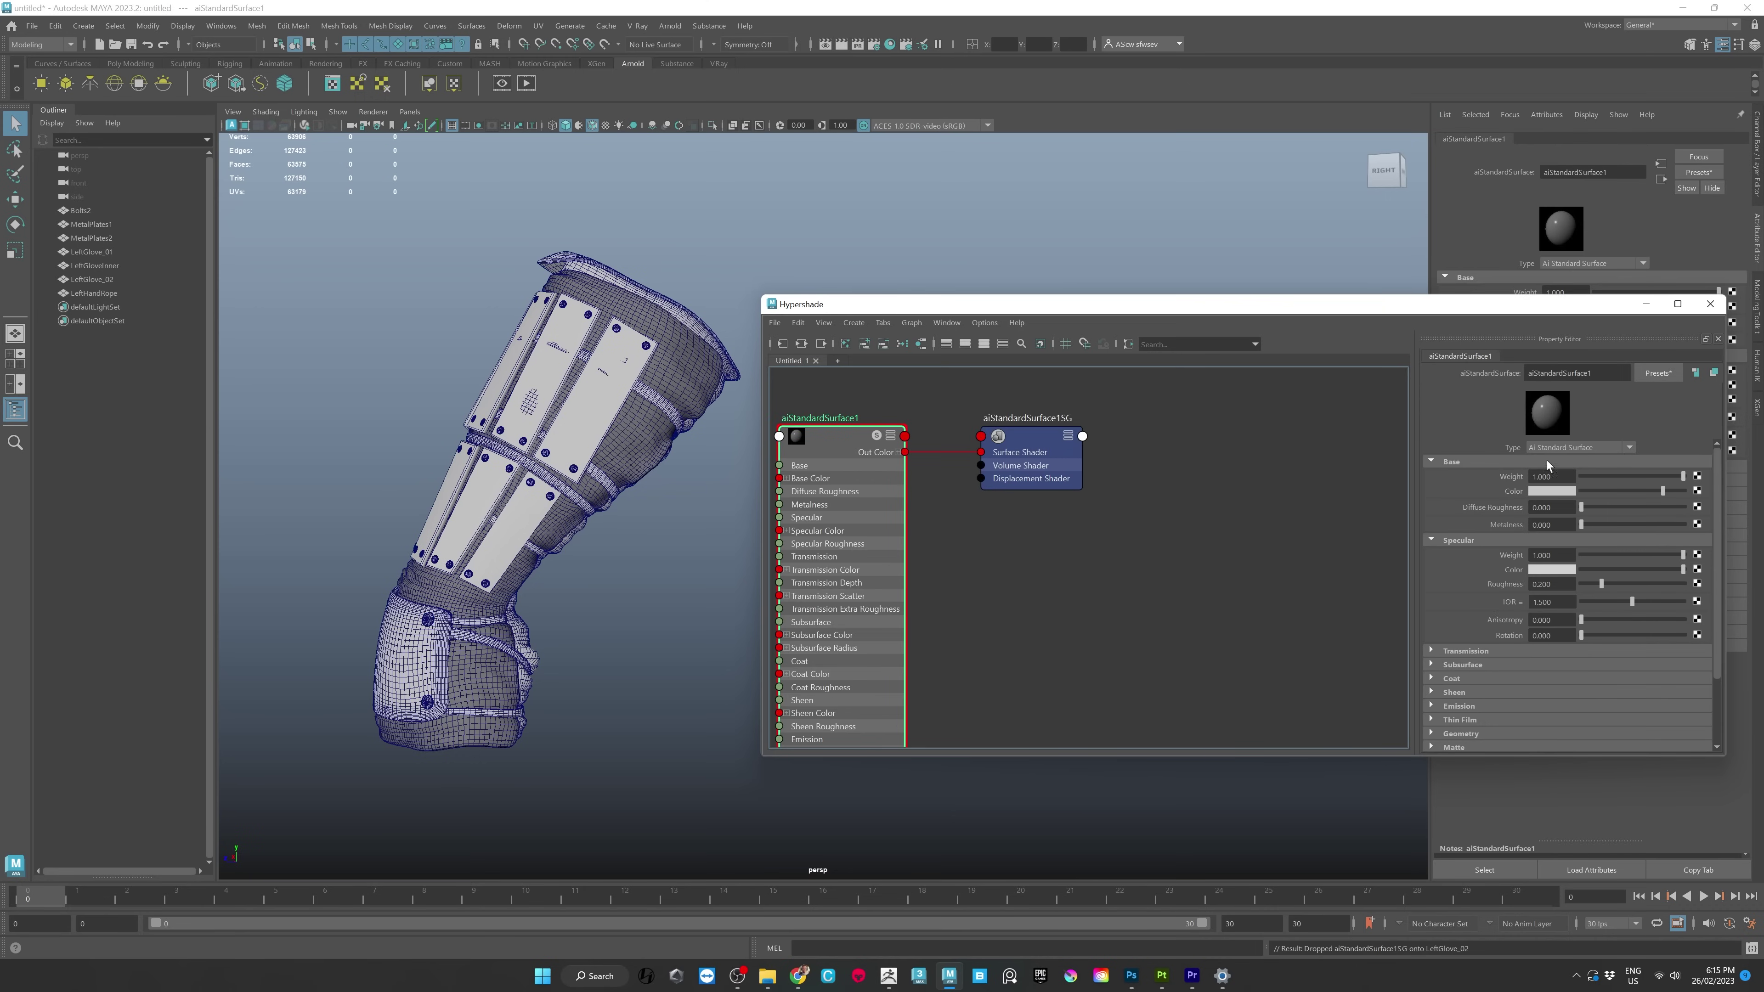
pyautogui.doubleClick(1590, 376)
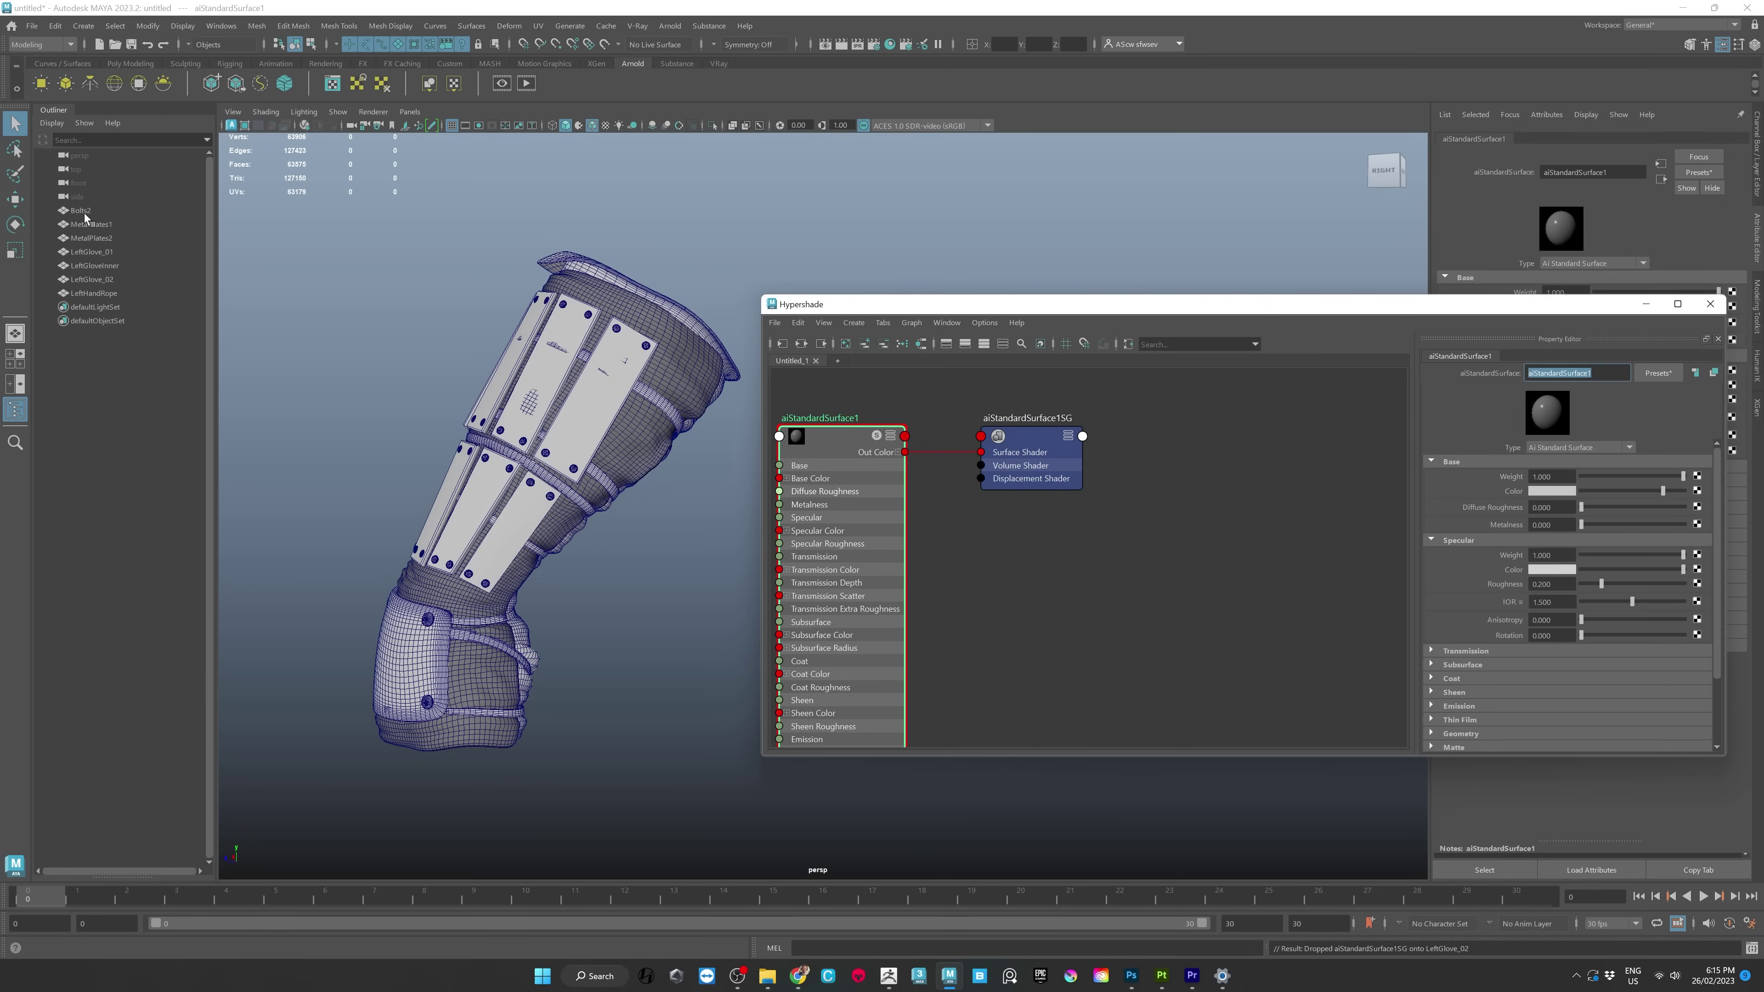
pyautogui.moveTo(1005, 310); pyautogui.dragTo(1039, 298)
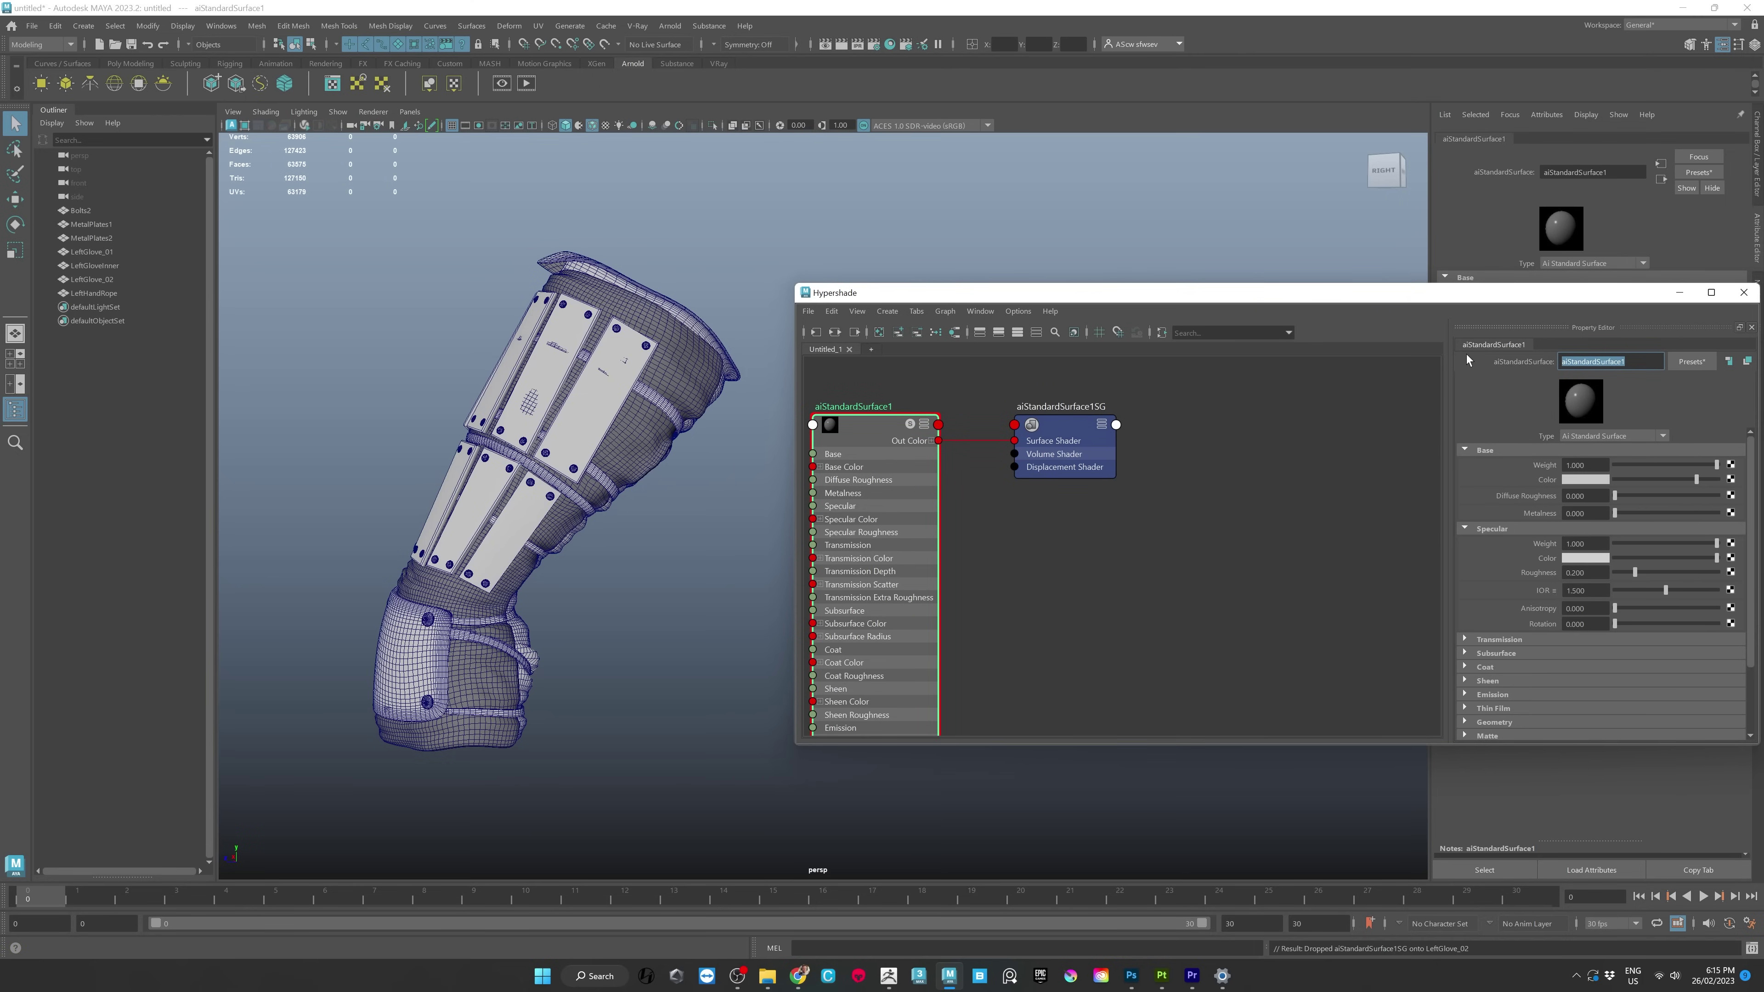
pyautogui.write('GLOV')
pyautogui.press('BackSpace')
pyautogui.press('BackSpace')
pyautogui.press('BackSpace')
pyautogui.press('BackSpace')
pyautogui.write('LEFT_GLOVE')
pyautogui.press('Return')
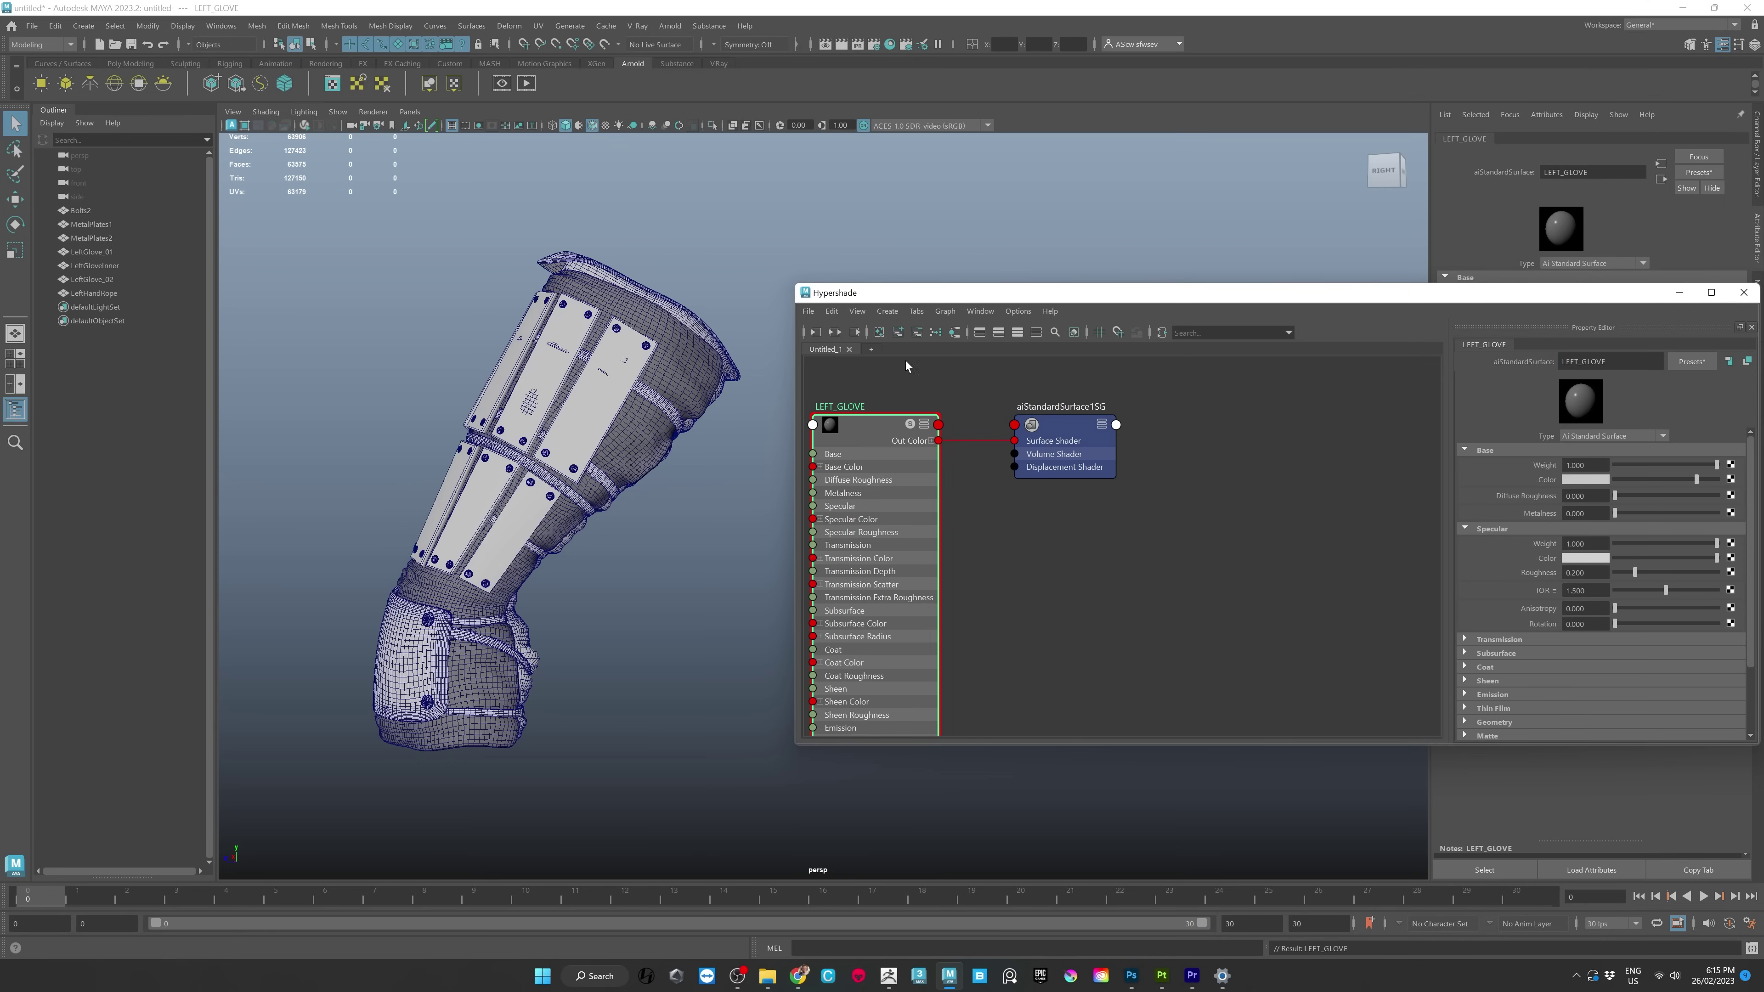
# Assign the LEFT_GLOVE material to all seven glove meshes and clear the selection.
pyautogui.moveTo(257, 249); pyautogui.dragTo(827, 846)
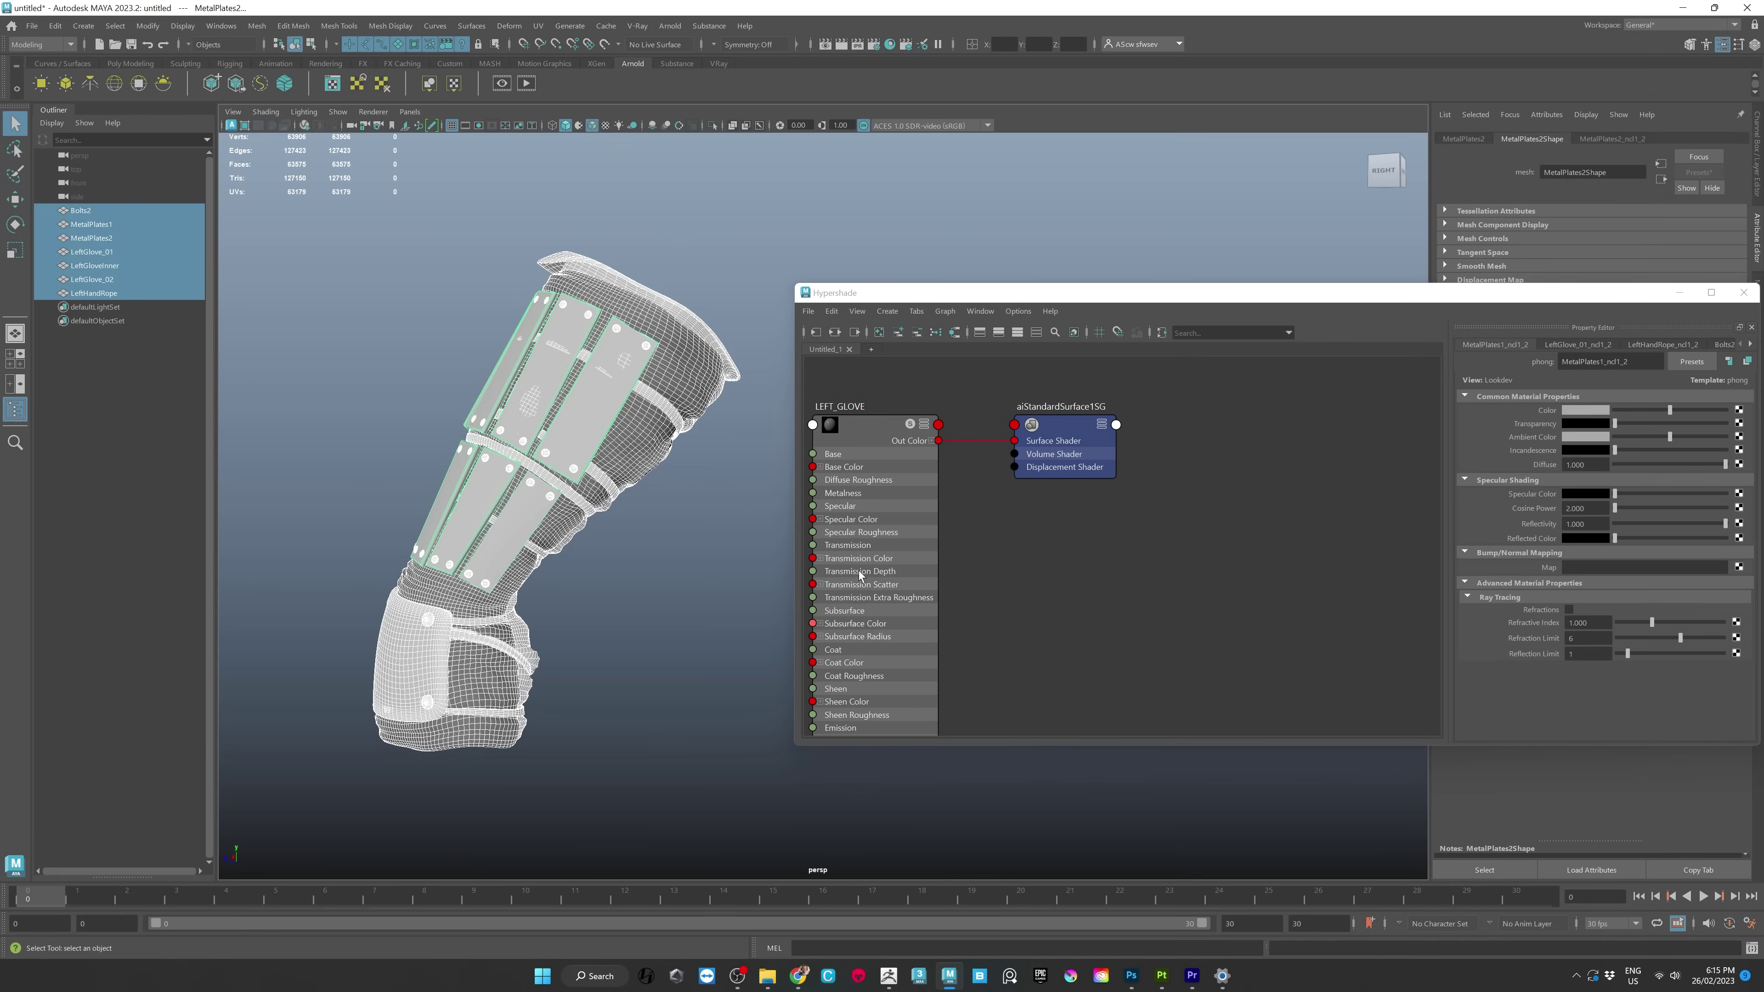
pyautogui.rightClick(1062, 429)
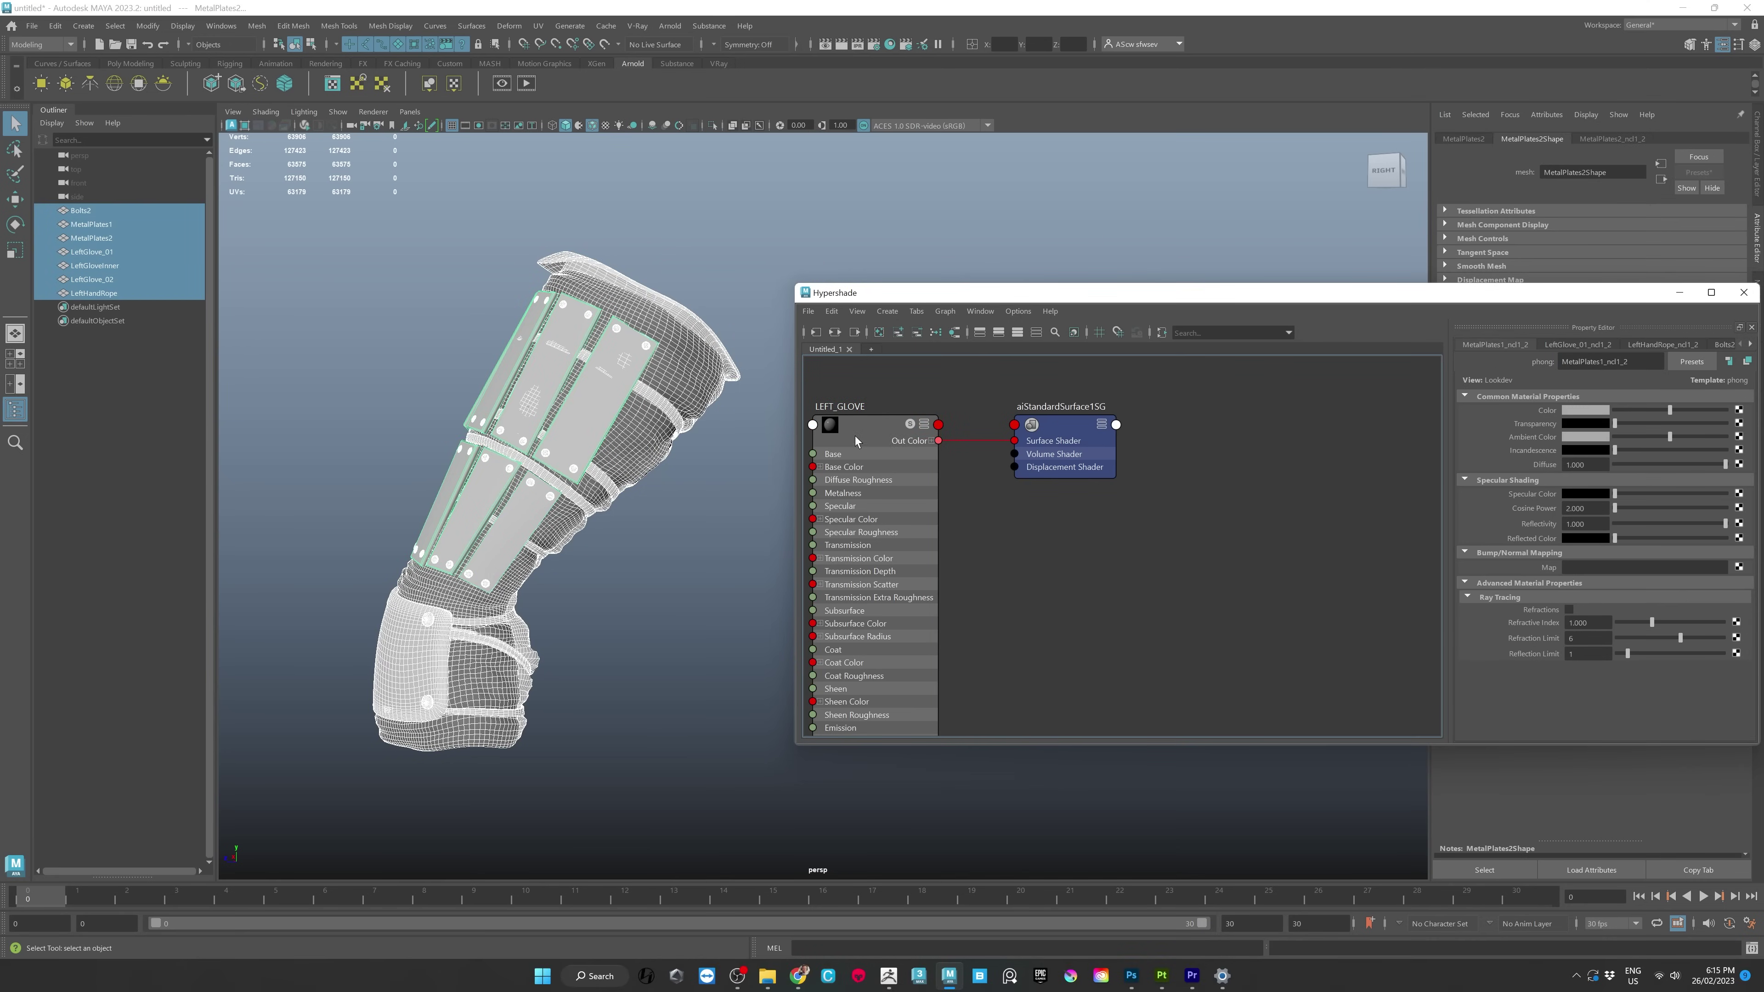
pyautogui.click(874, 433)
pyautogui.rightClick(874, 433)
pyautogui.moveTo(875, 431); pyautogui.dragTo(863, 392, button='right')
pyautogui.moveTo(319, 216); pyautogui.dragTo(784, 816)
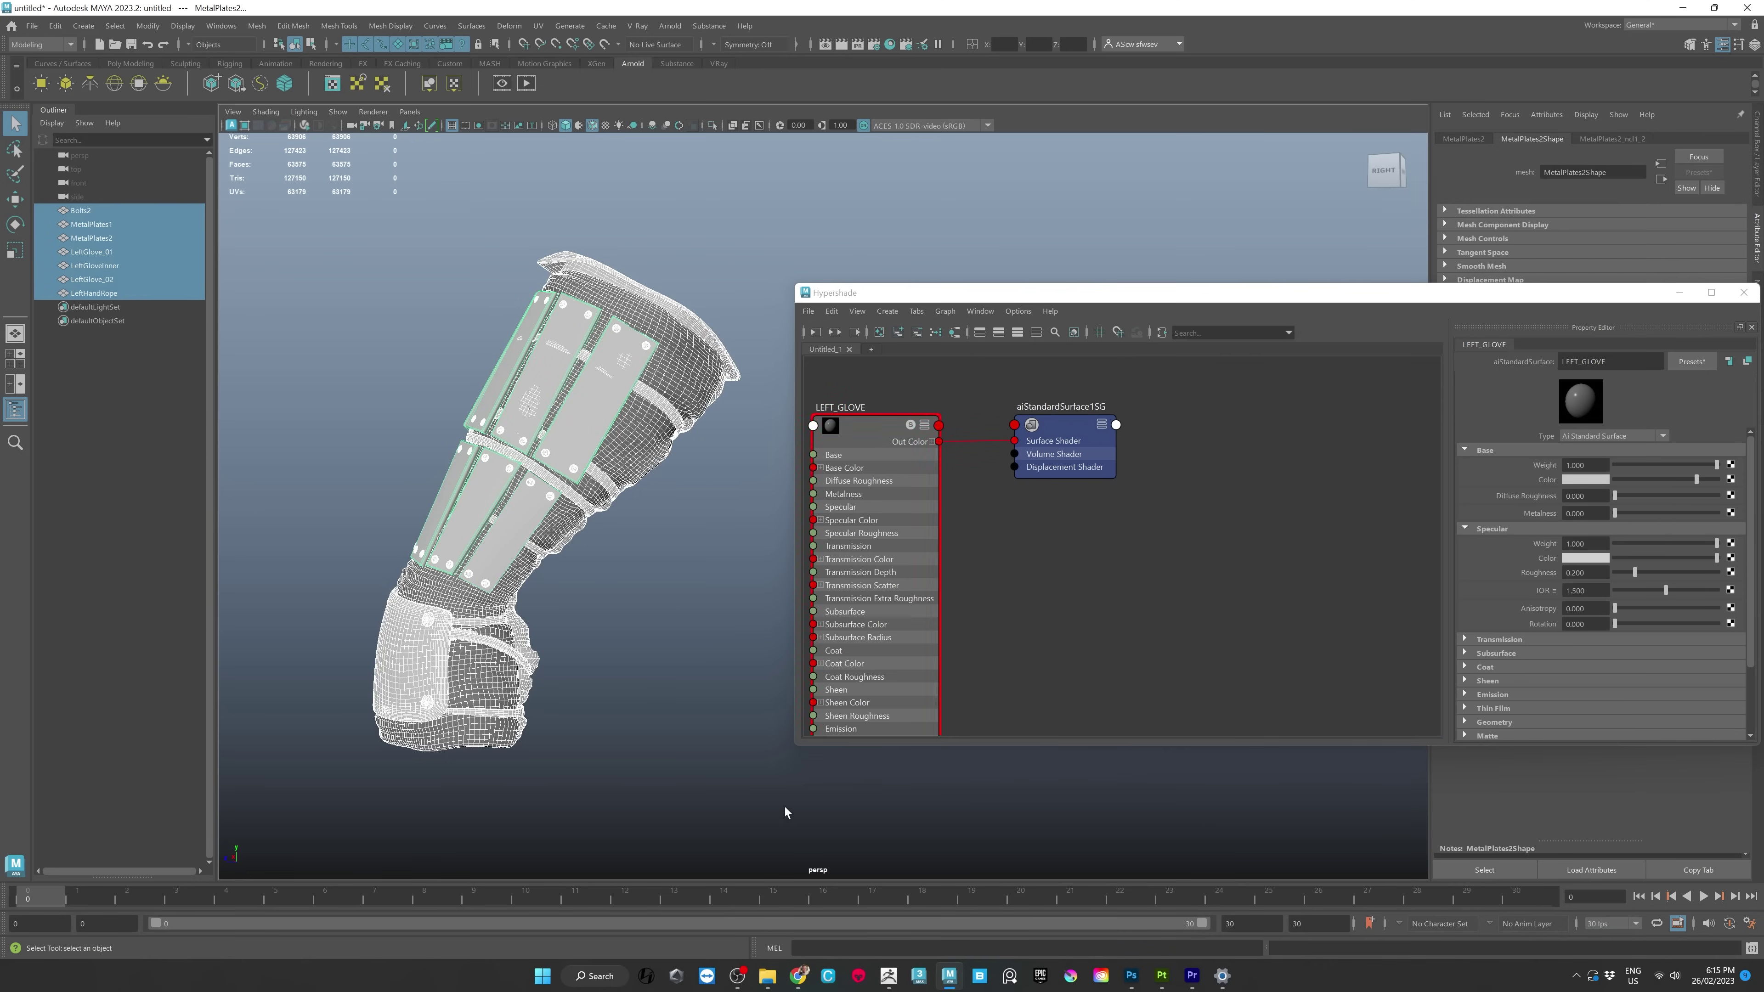
pyautogui.moveTo(859, 431); pyautogui.dragTo(859, 396, button='right')
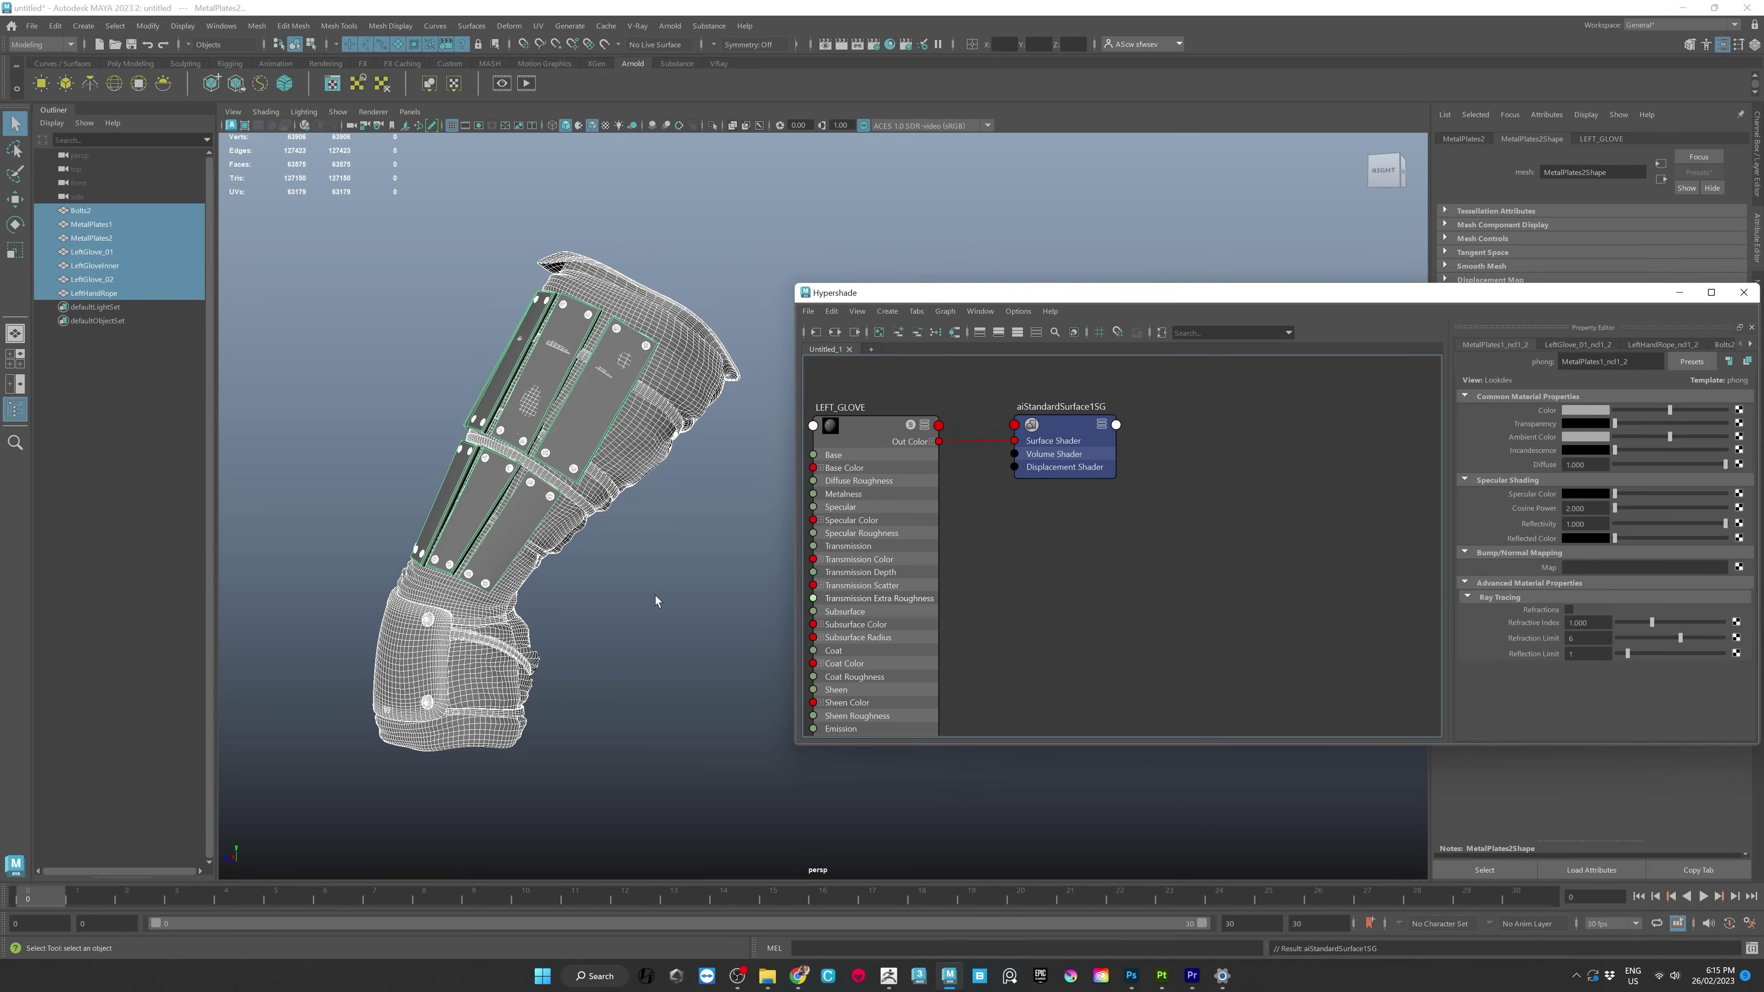
pyautogui.click(655, 601)
pyautogui.moveTo(656, 601)
pyautogui.keyDown('alt'); pyautogui.mouseDown()
pyautogui.moveTo(642, 500)
pyautogui.moveTo(658, 569)
pyautogui.mouseUp(); pyautogui.keyUp('alt')
# Change the LEFT_GLOVE material's base colour to a muted pinkish red and view the glove from several sides.
pyautogui.click(871, 429)
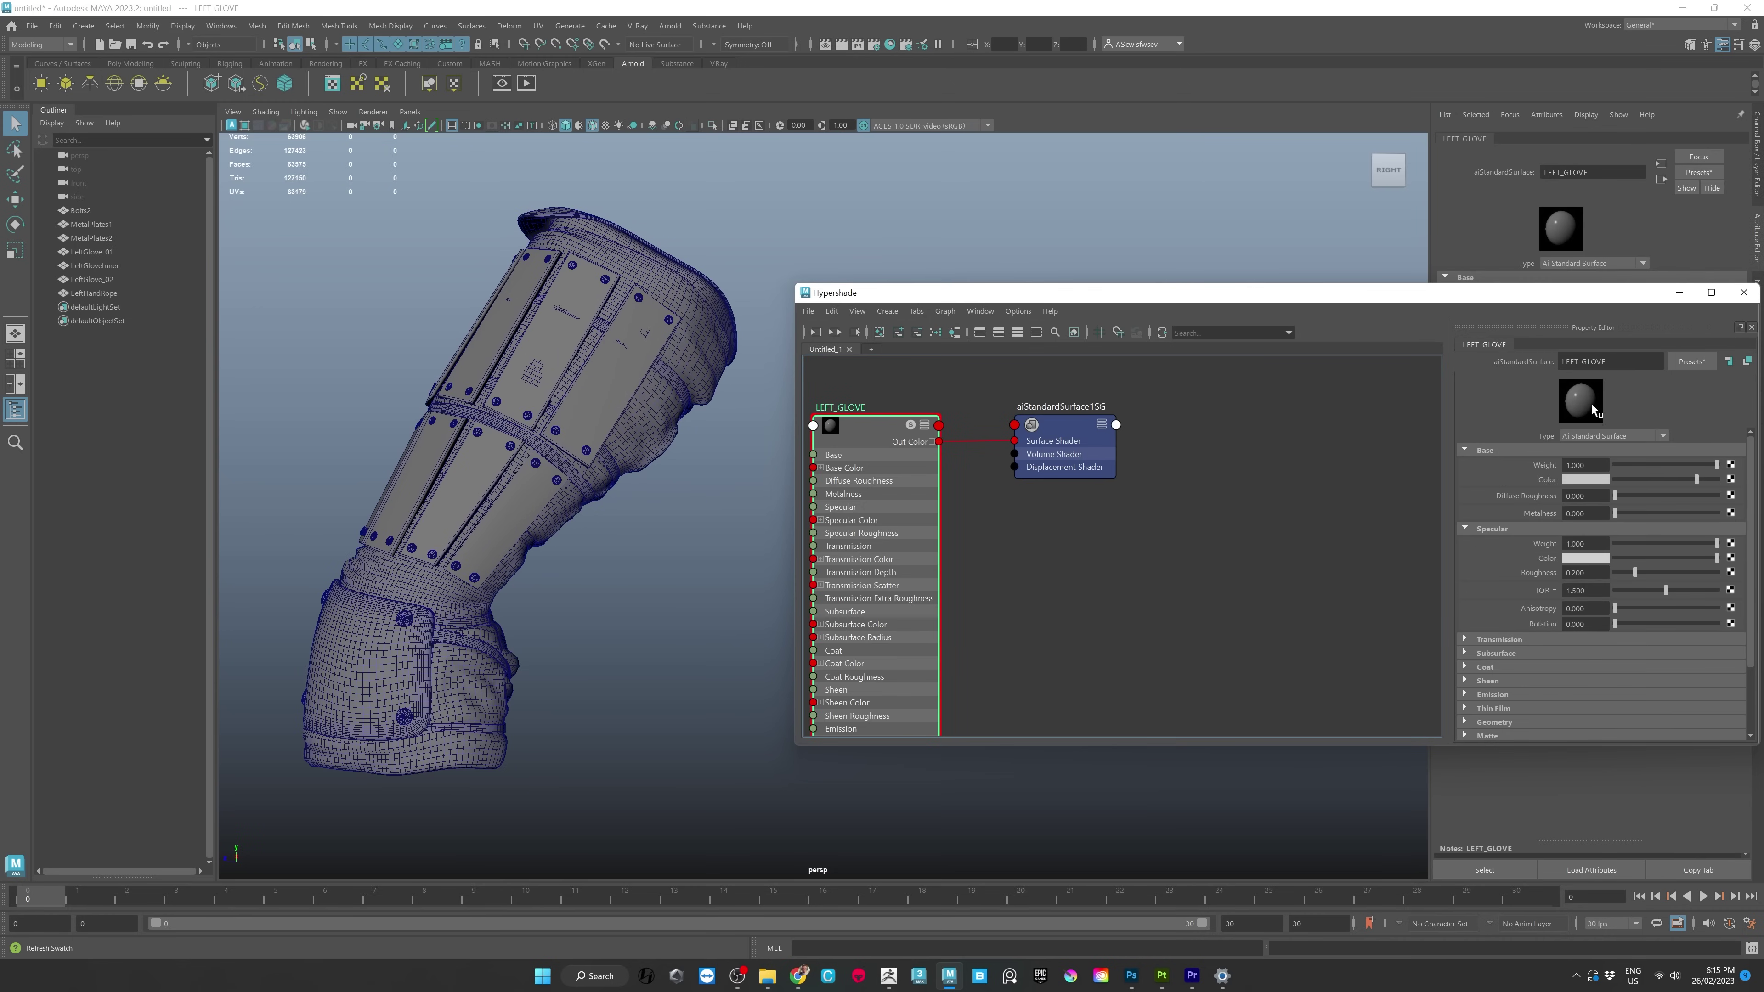
pyautogui.click(1590, 482)
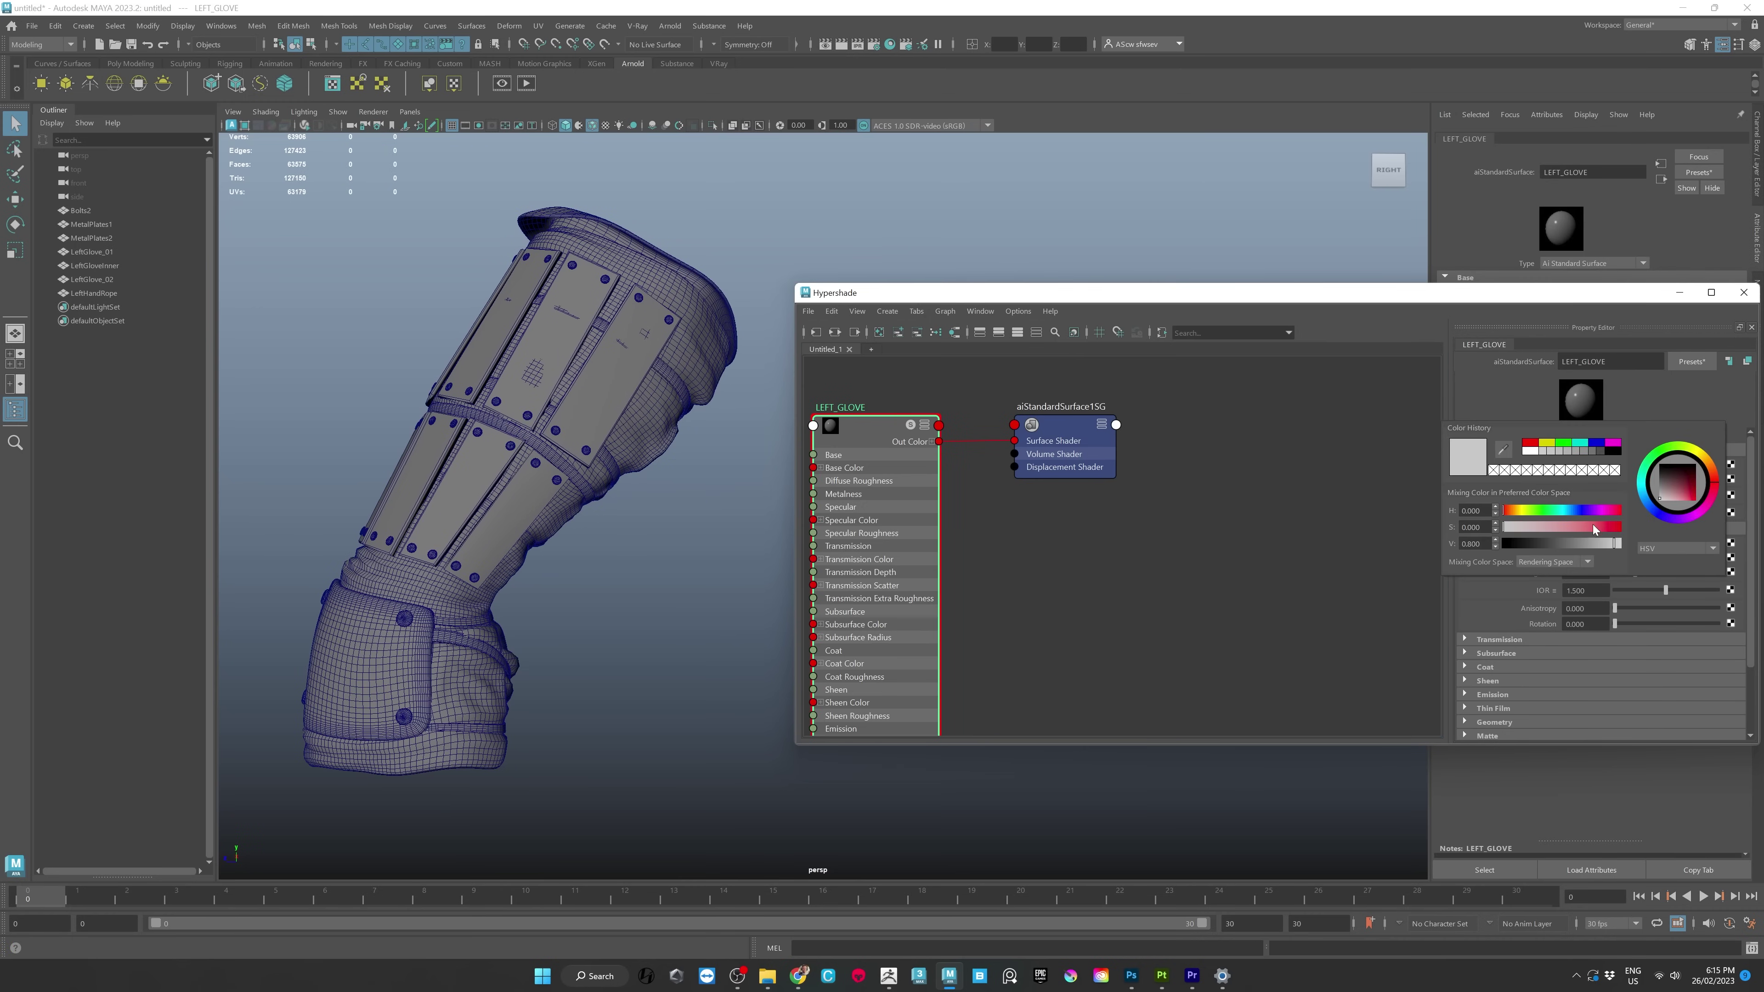
pyautogui.click(1597, 526)
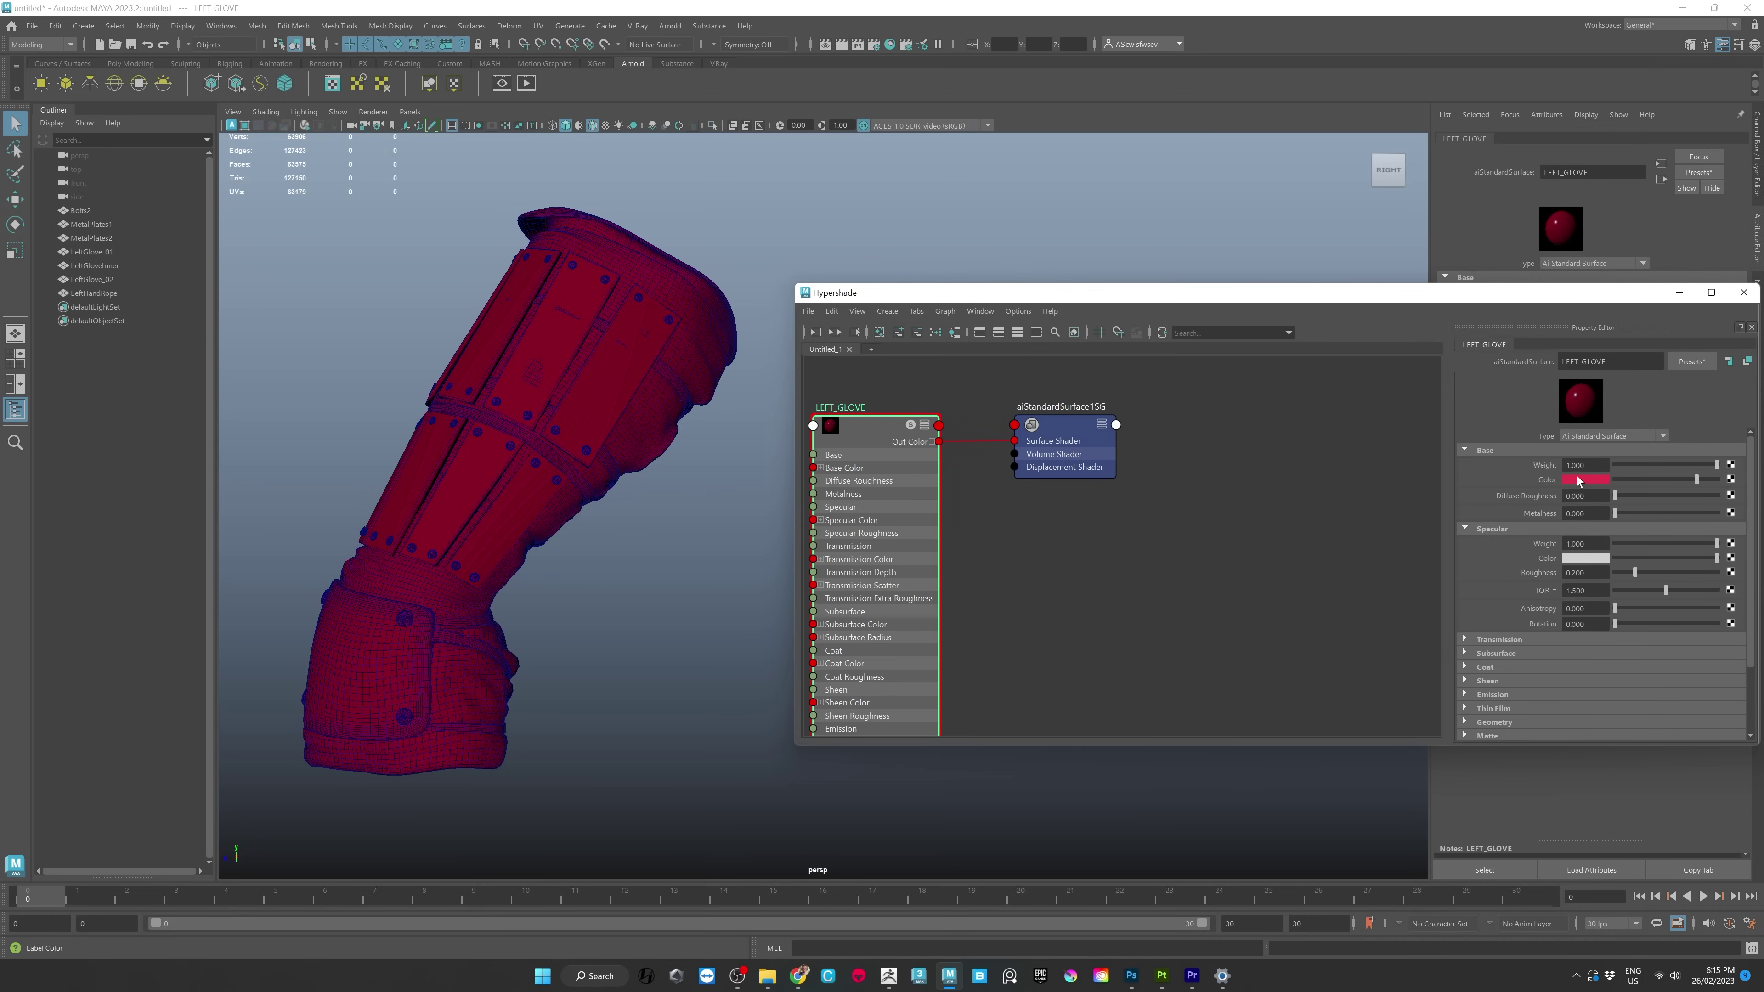
pyautogui.click(1578, 479)
pyautogui.click(1494, 539)
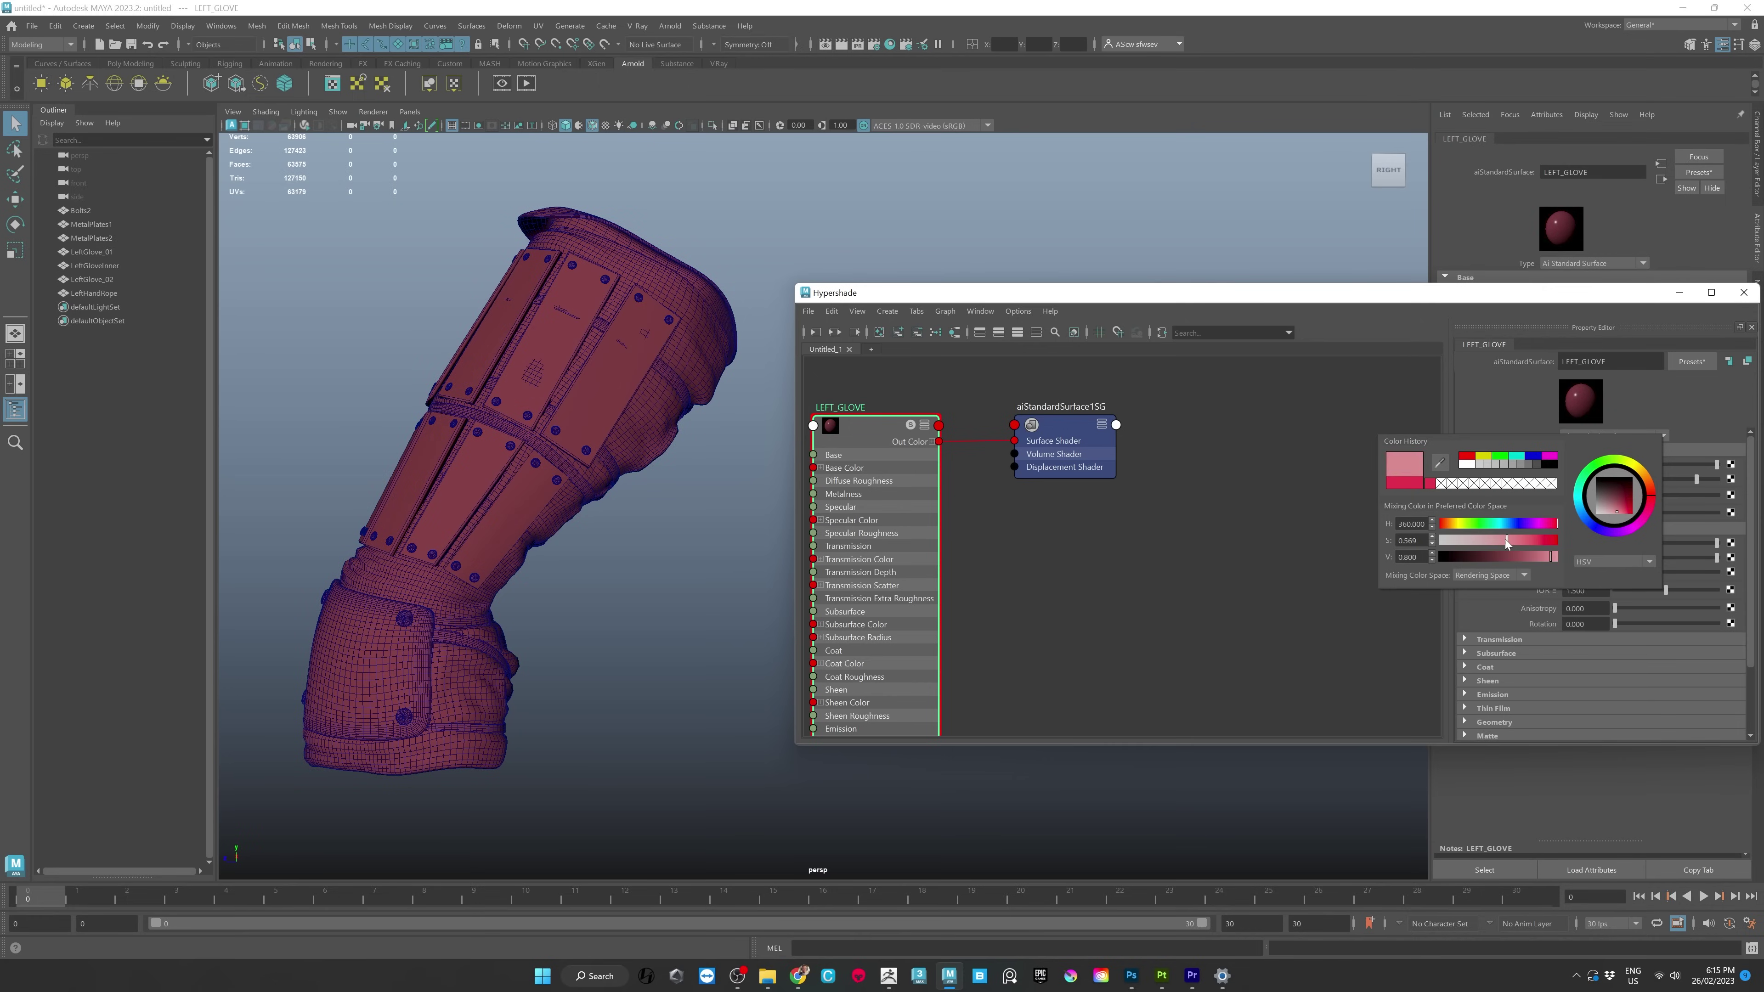
pyautogui.keyDown('alt'); pyautogui.moveTo(651, 563); pyautogui.dragTo(611, 461); pyautogui.keyUp('alt')
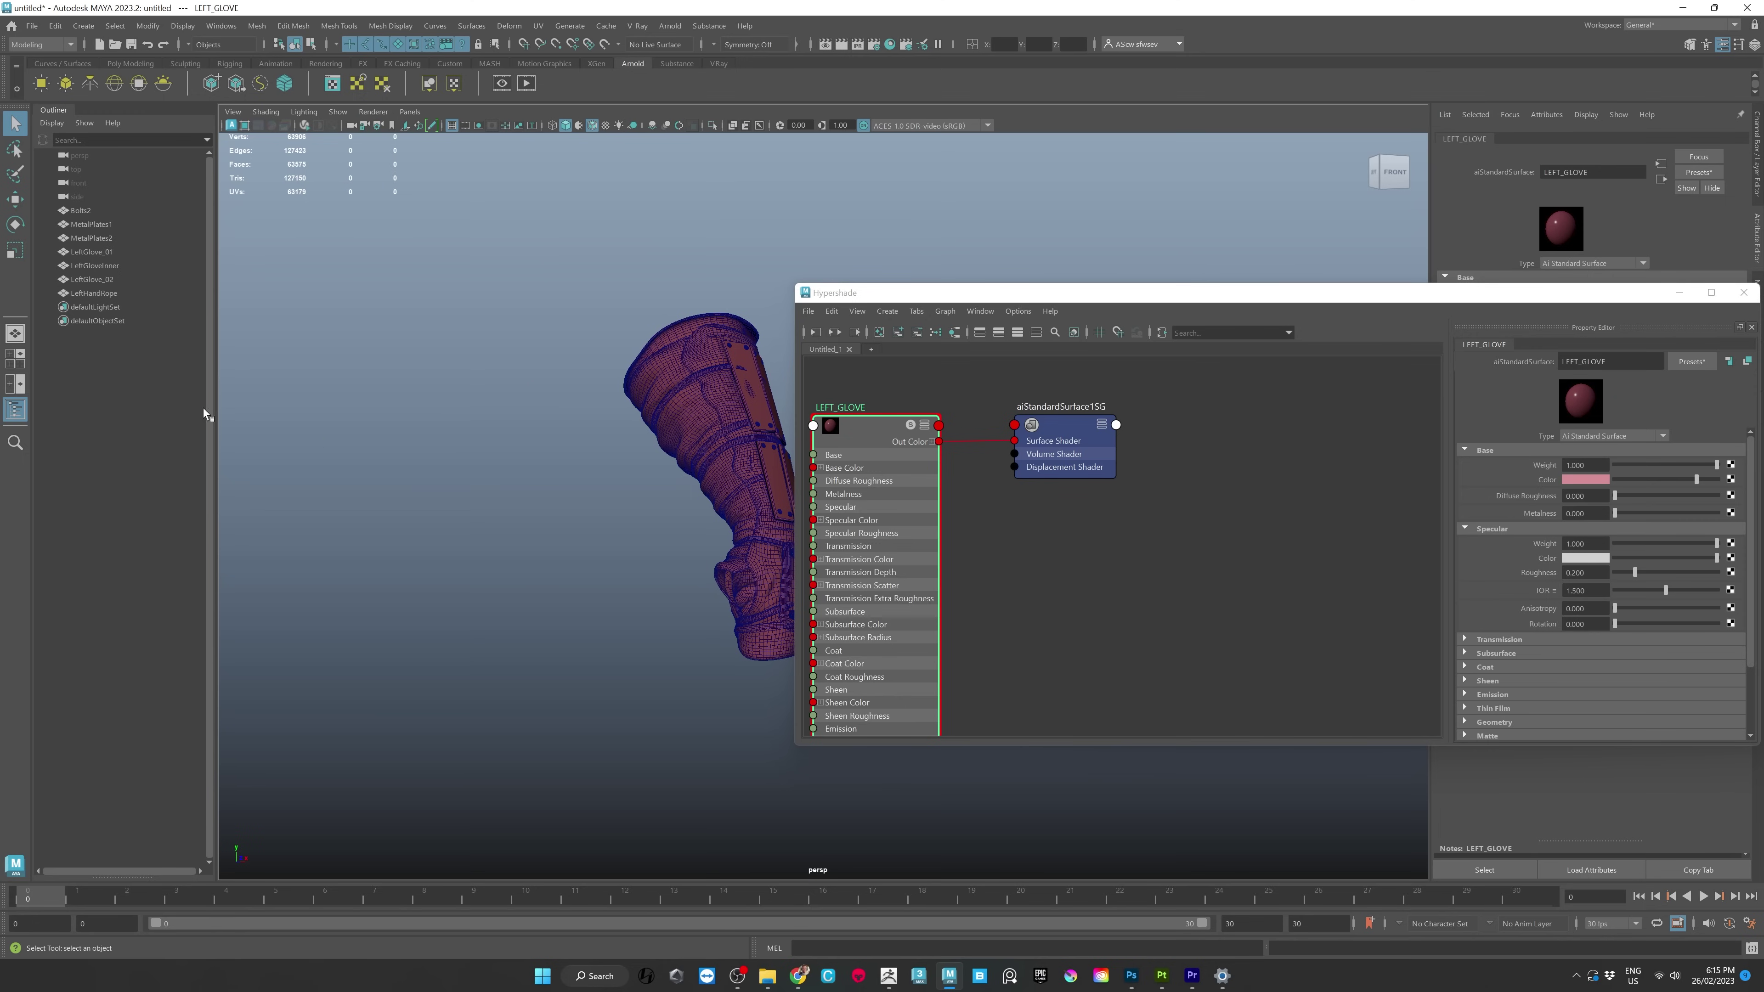
pyautogui.moveTo(1254, 296); pyautogui.dragTo(1343, 286)
pyautogui.keyDown('alt'); pyautogui.moveTo(819, 421); pyautogui.dragTo(600, 412); pyautogui.keyUp('alt')
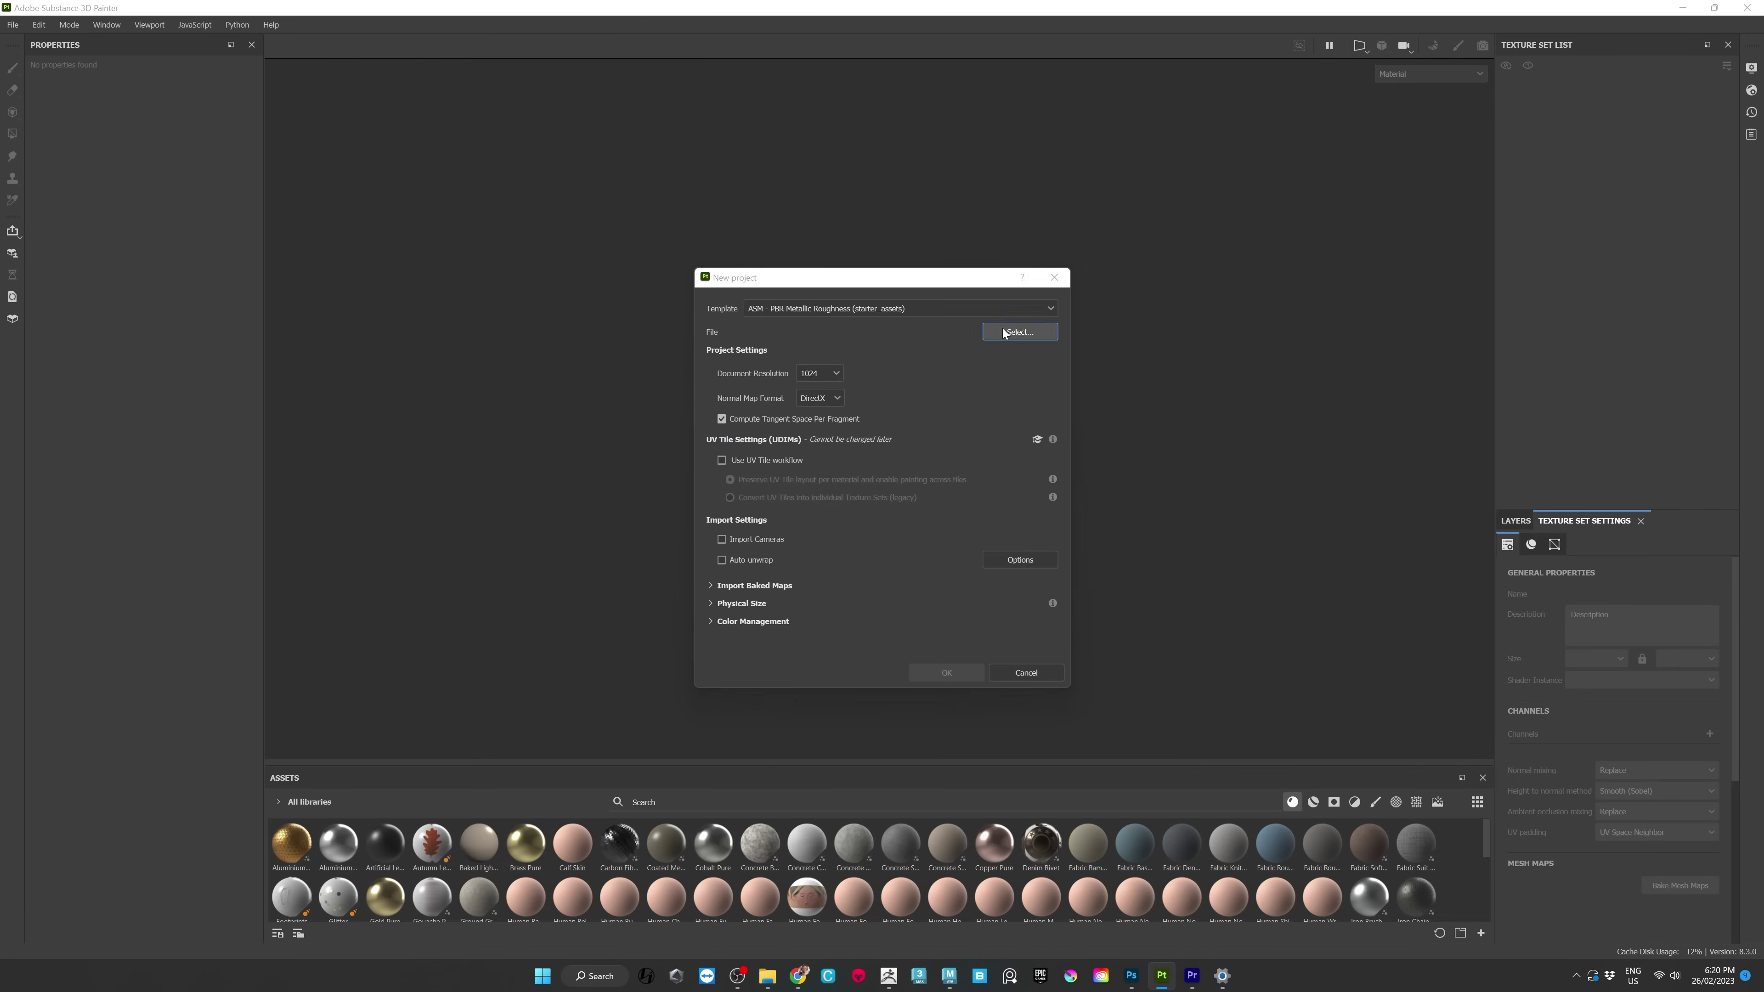
# Create a new project from the exported glove mesh file, choosing the document resolution and keeping the PBR Metallic Roughness template.
pyautogui.click(1003, 333)
pyautogui.doubleClick(1258, 406)
pyautogui.click(819, 374)
pyautogui.click(811, 446)
pyautogui.click(944, 672)
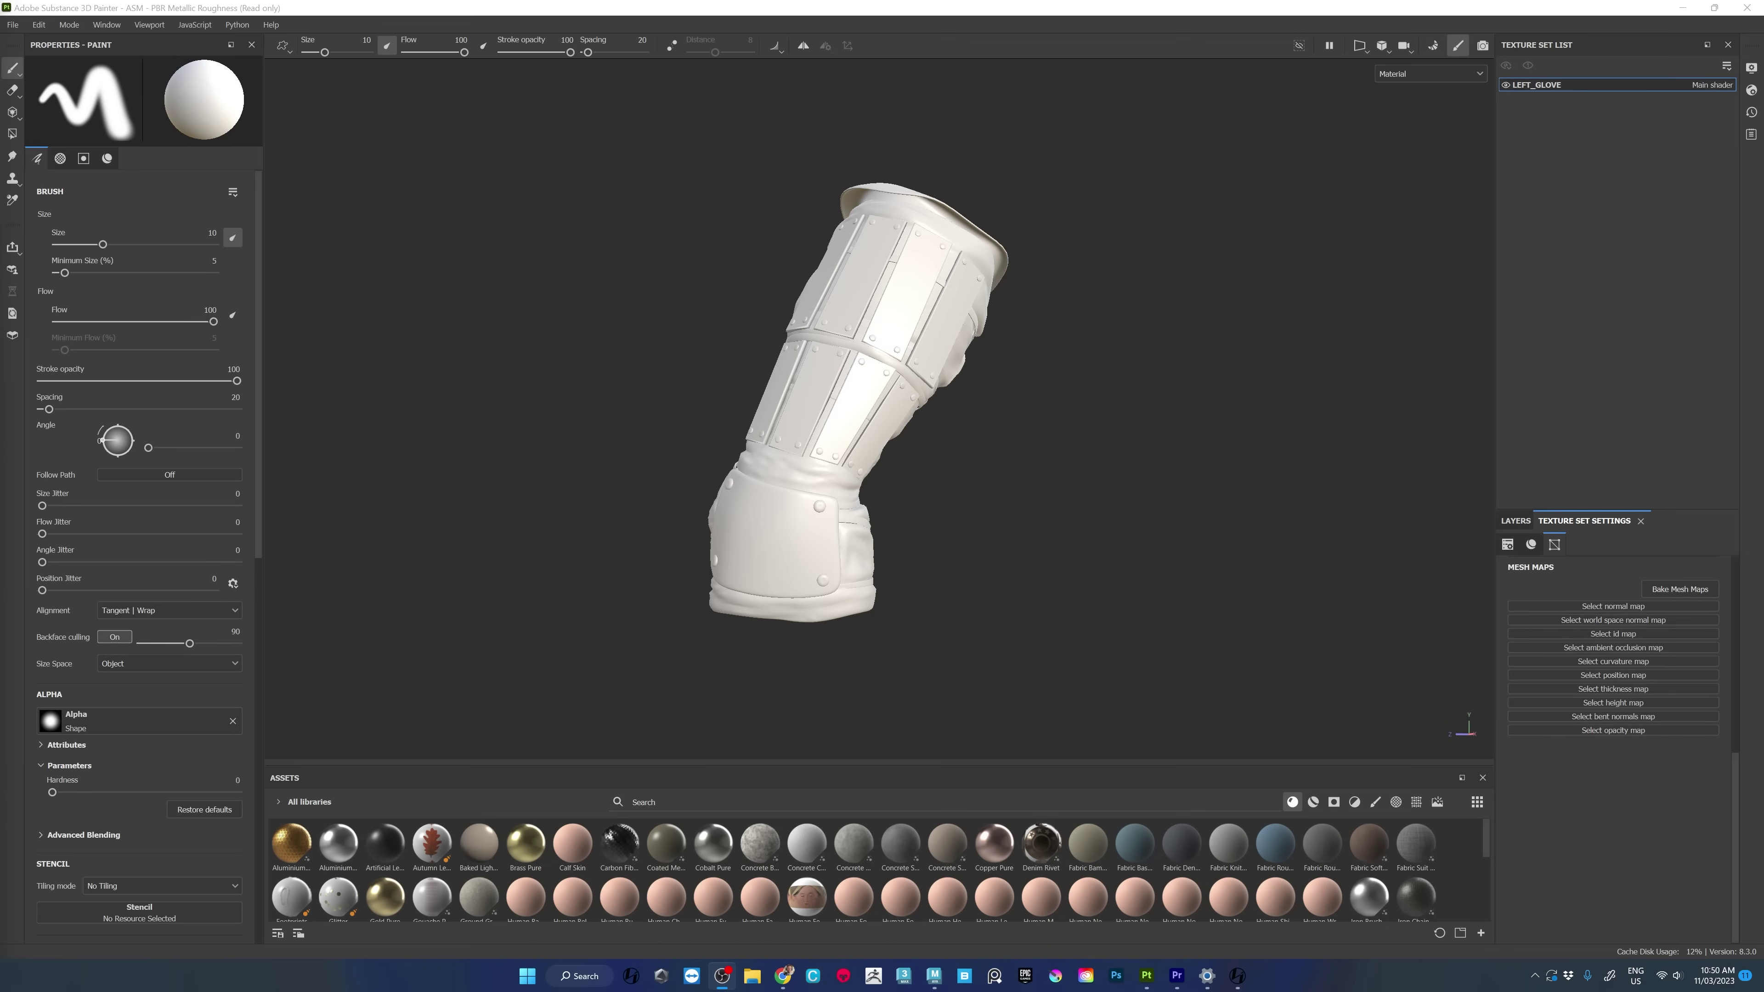
# Enter baking mode and load GLOVE_HIGH as the high definition mesh.
pyautogui.keyDown('alt'); pyautogui.moveTo(1142, 457); pyautogui.dragTo(1110, 453); pyautogui.keyUp('alt')
pyautogui.keyDown('alt'); pyautogui.moveTo(1109, 452); pyautogui.dragTo(1141, 442, button='right'); pyautogui.keyUp('alt')
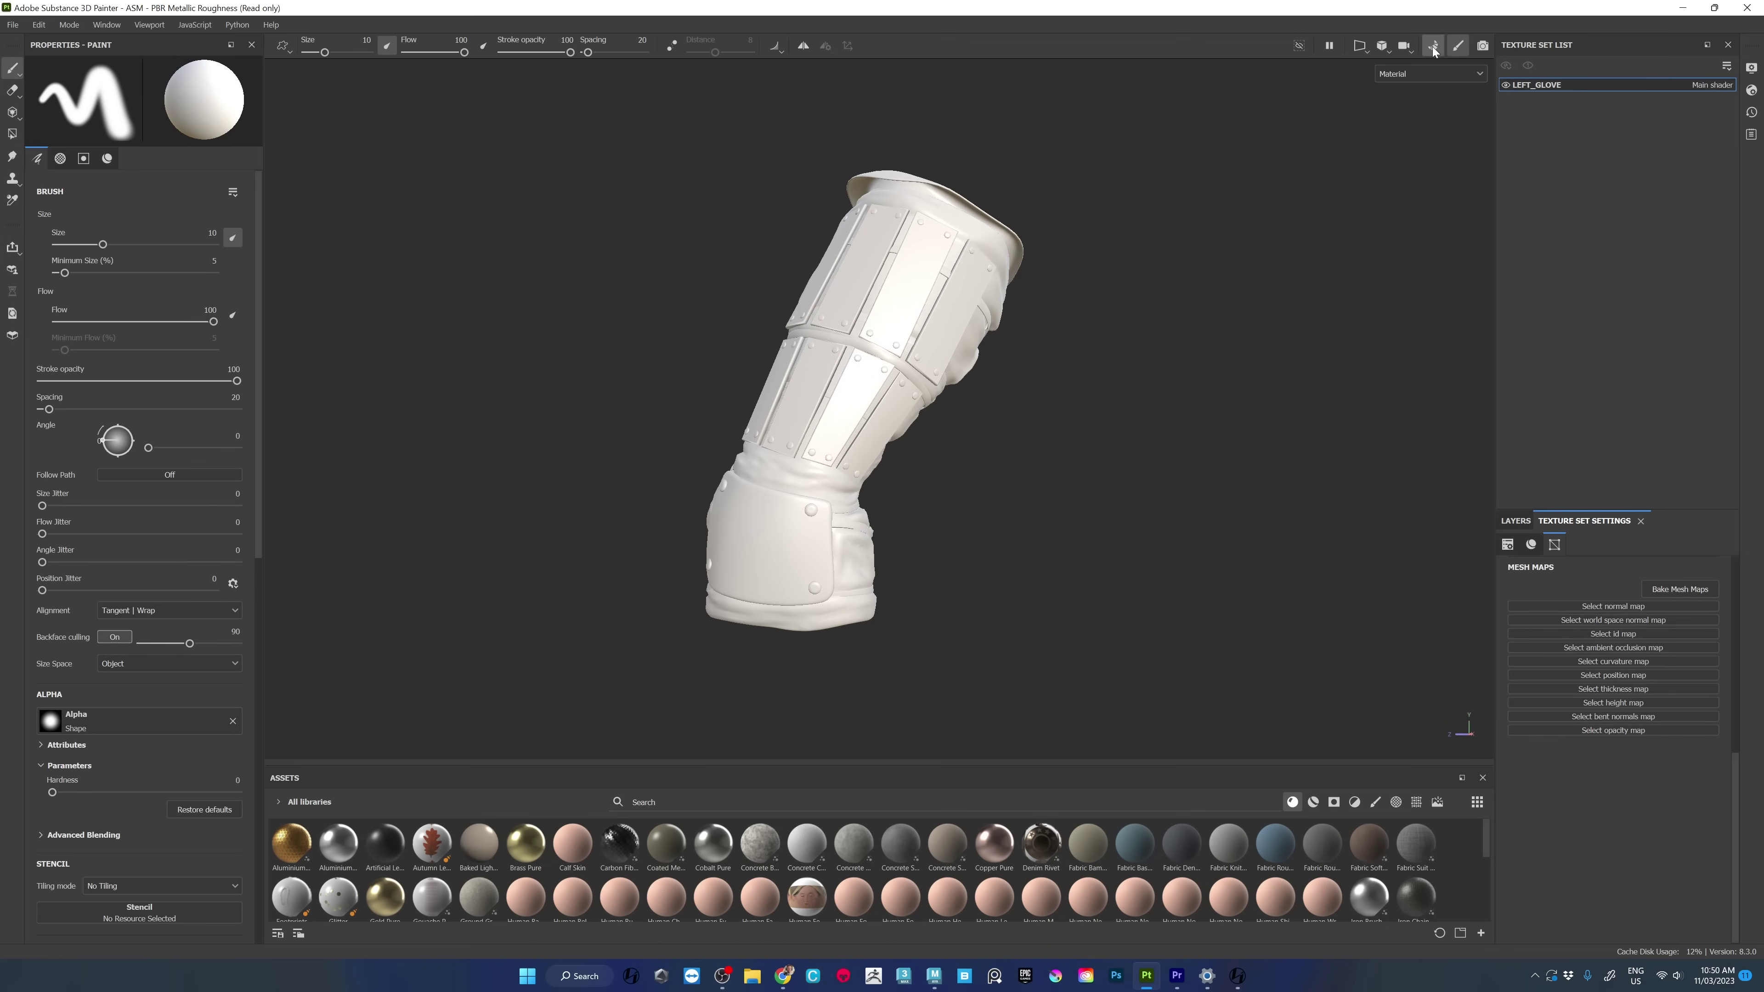
pyautogui.click(1433, 46)
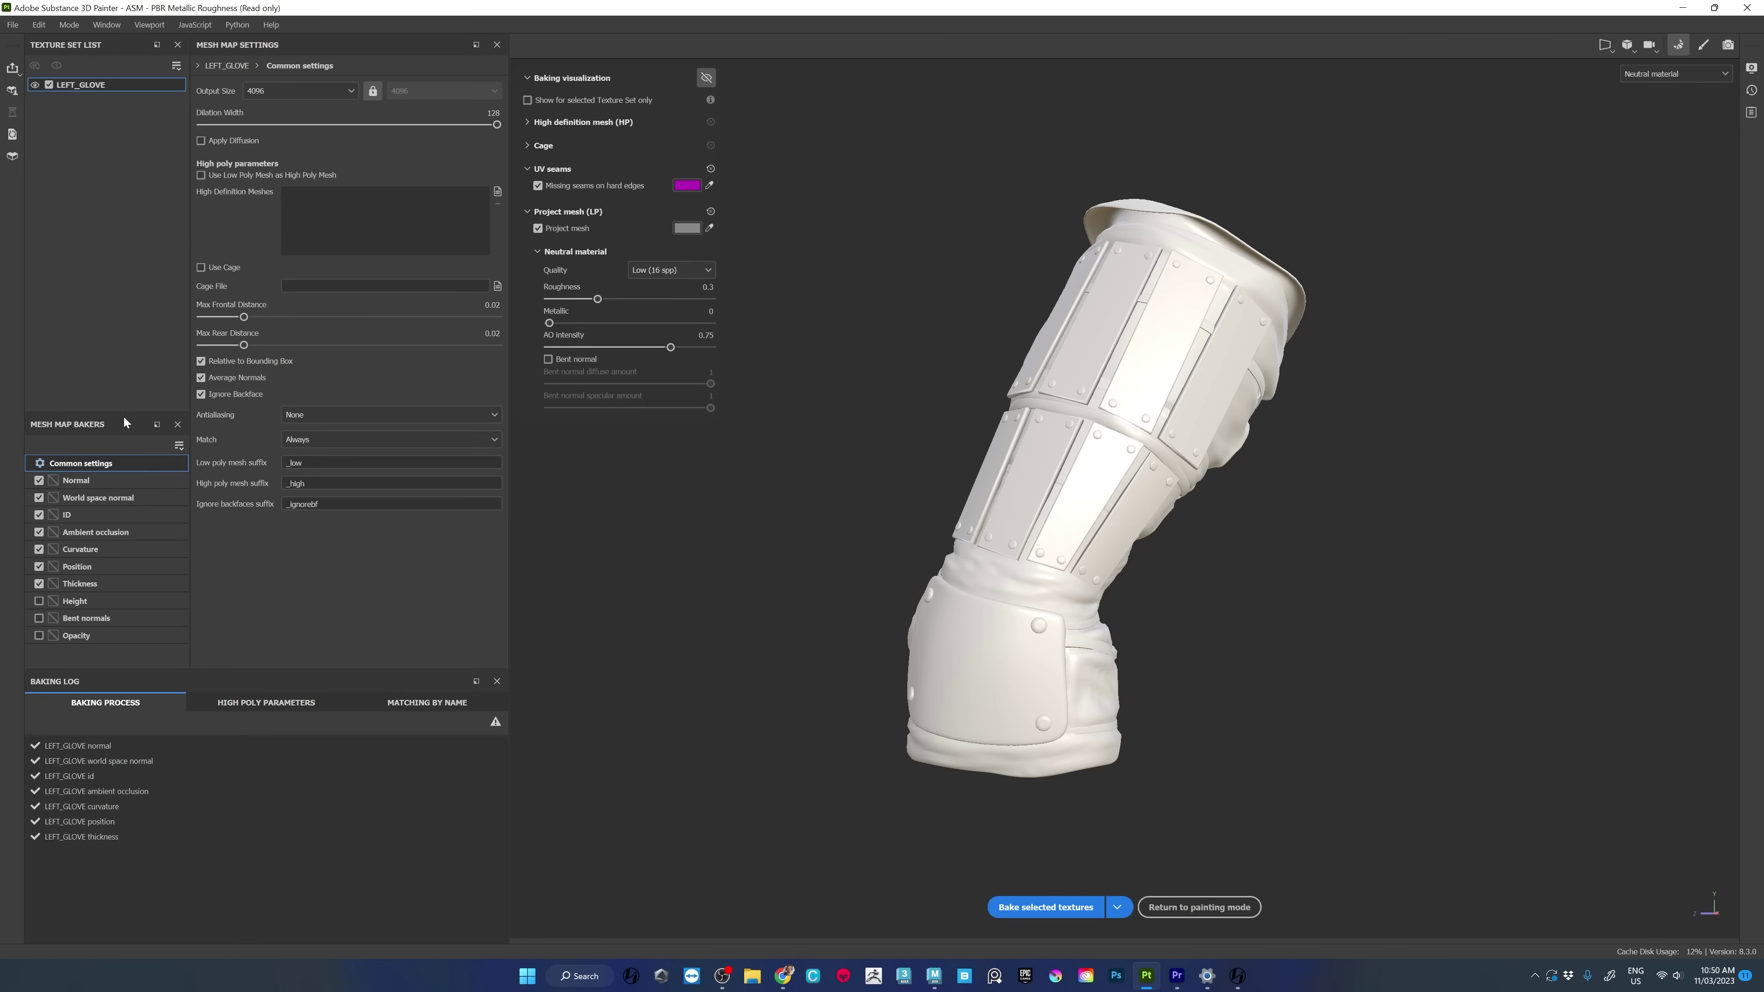
pyautogui.click(498, 191)
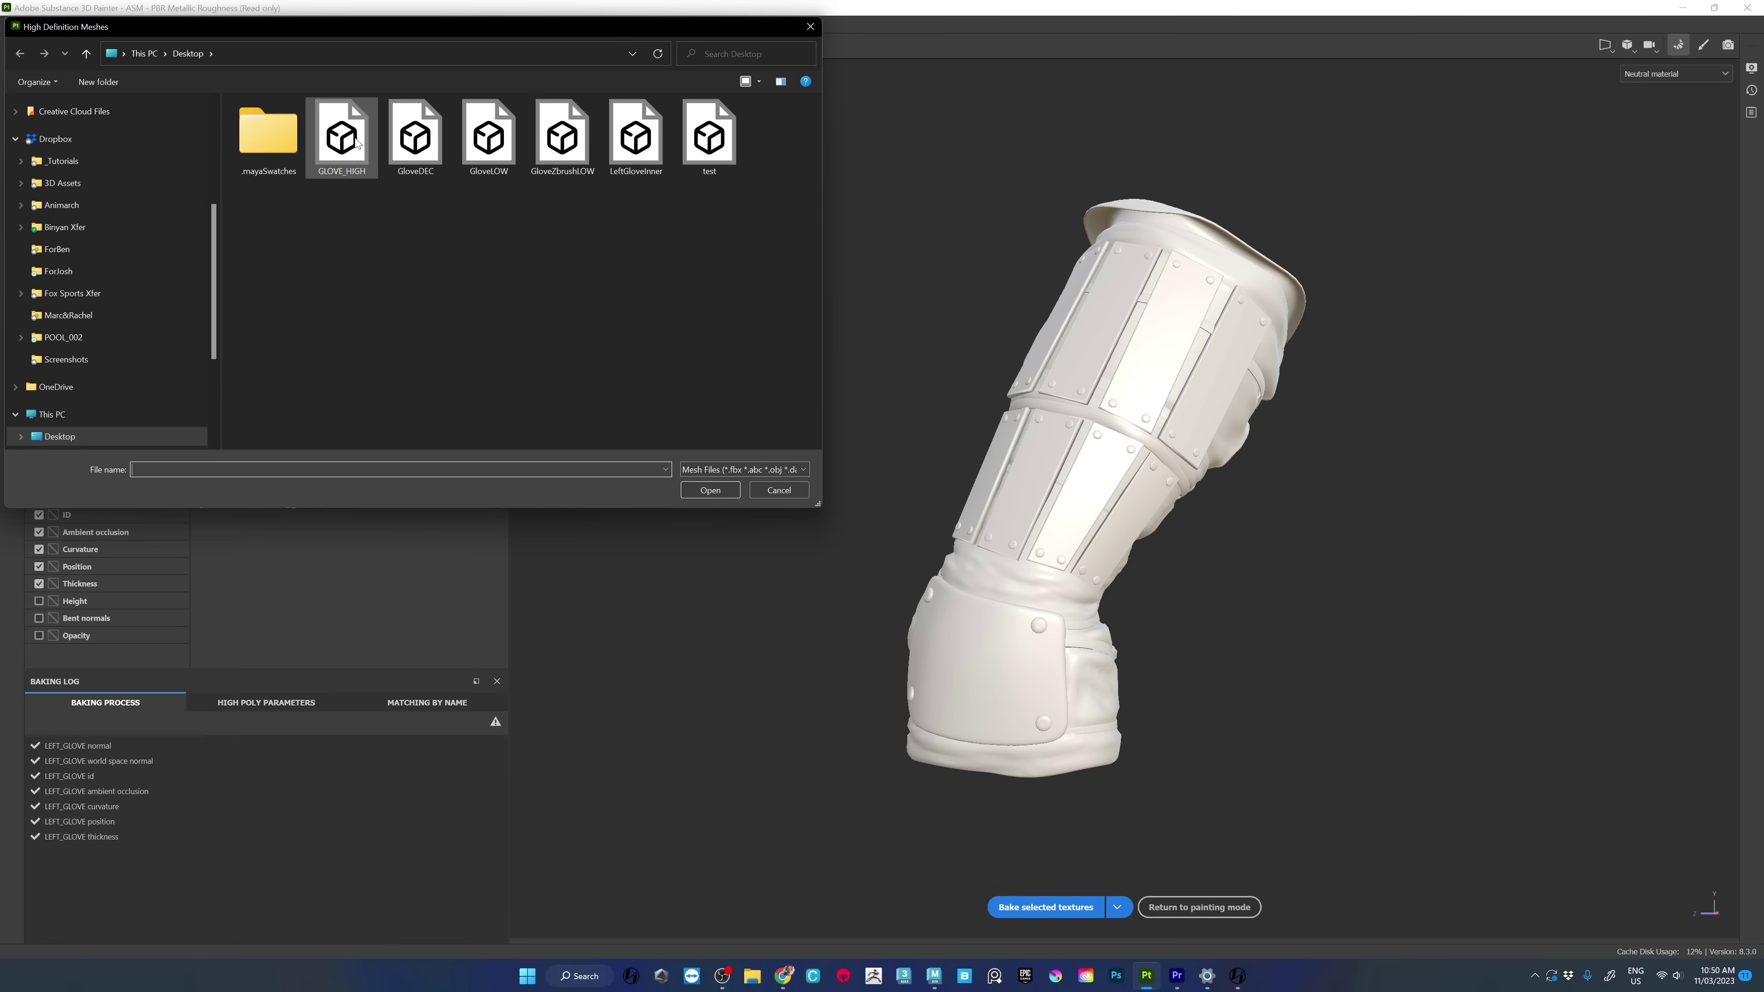
pyautogui.click(352, 144)
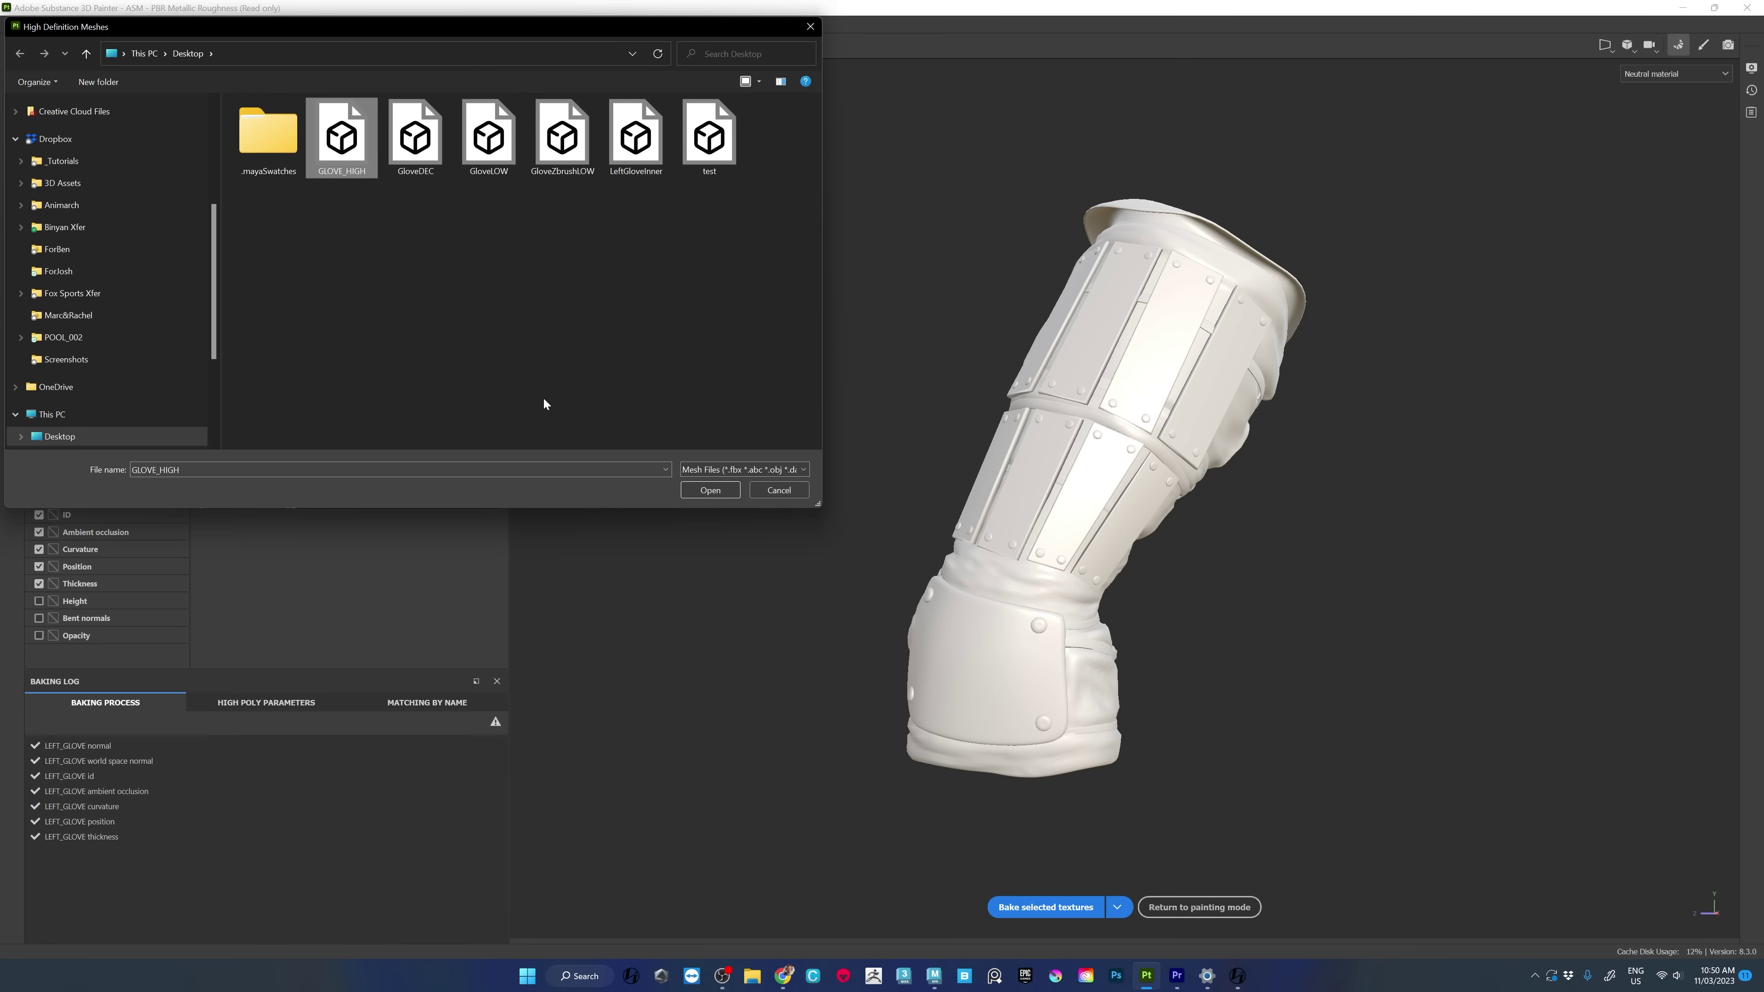
pyautogui.click(709, 491)
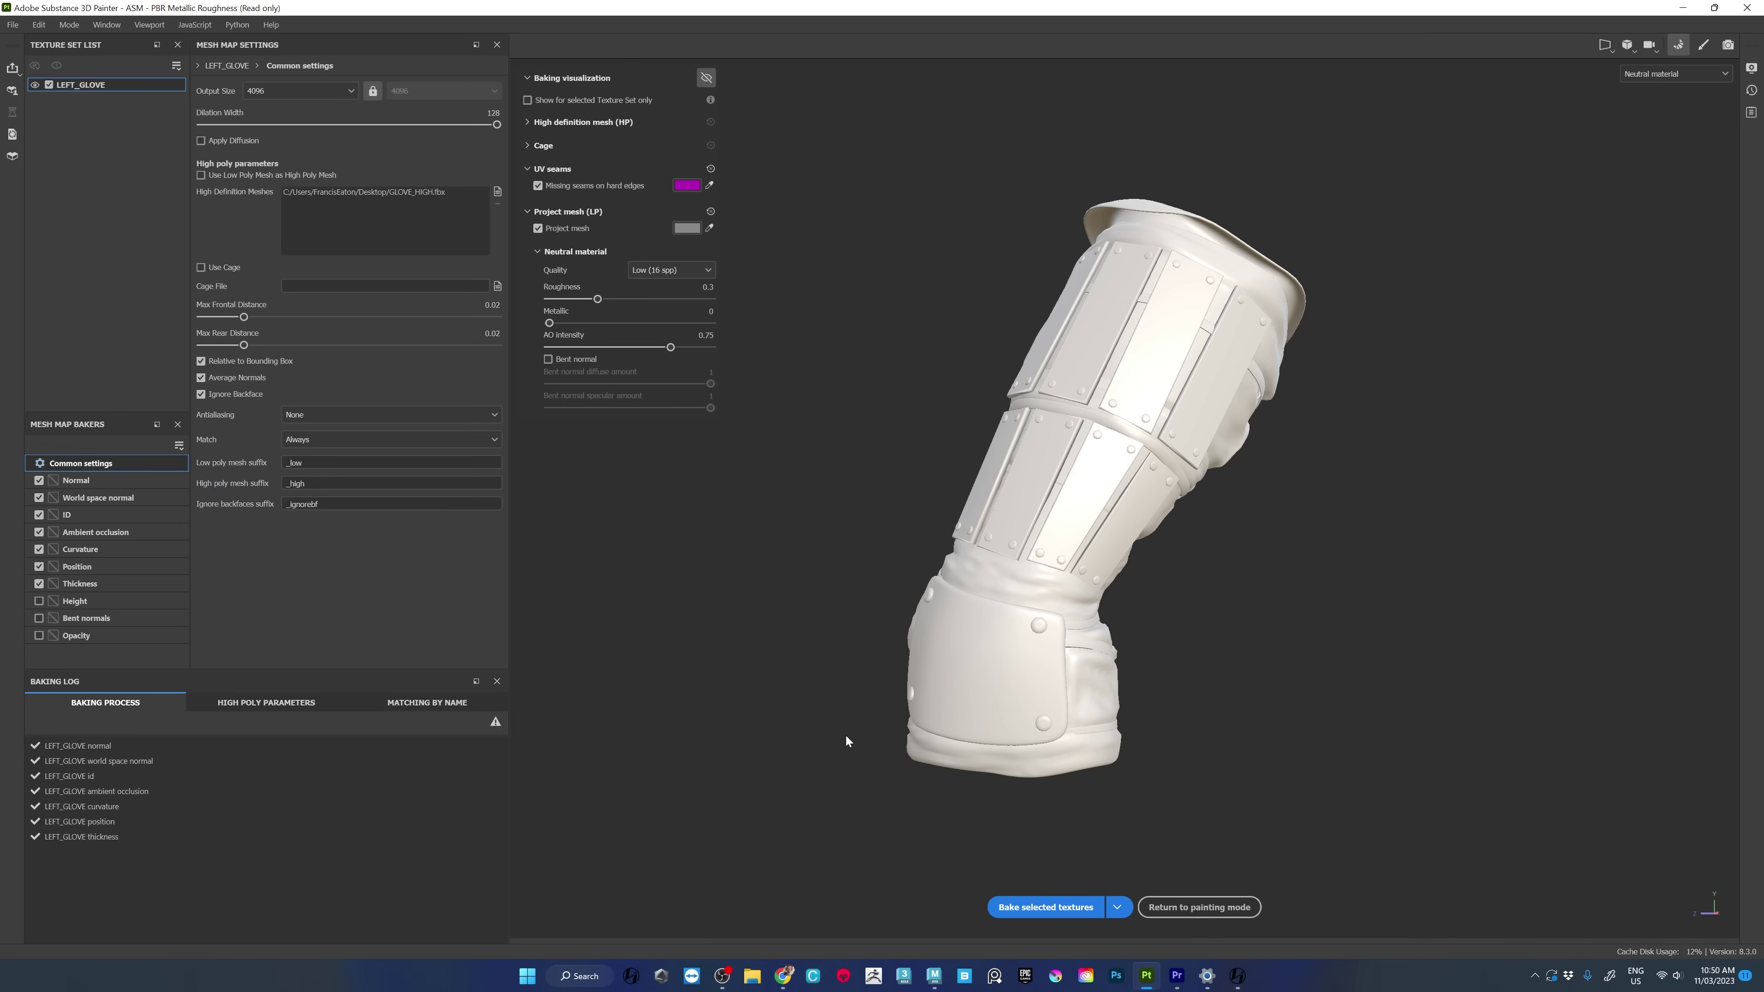
# Turn on the baking visualization and examine how the cage surrounds the glove.
pyautogui.click(705, 77)
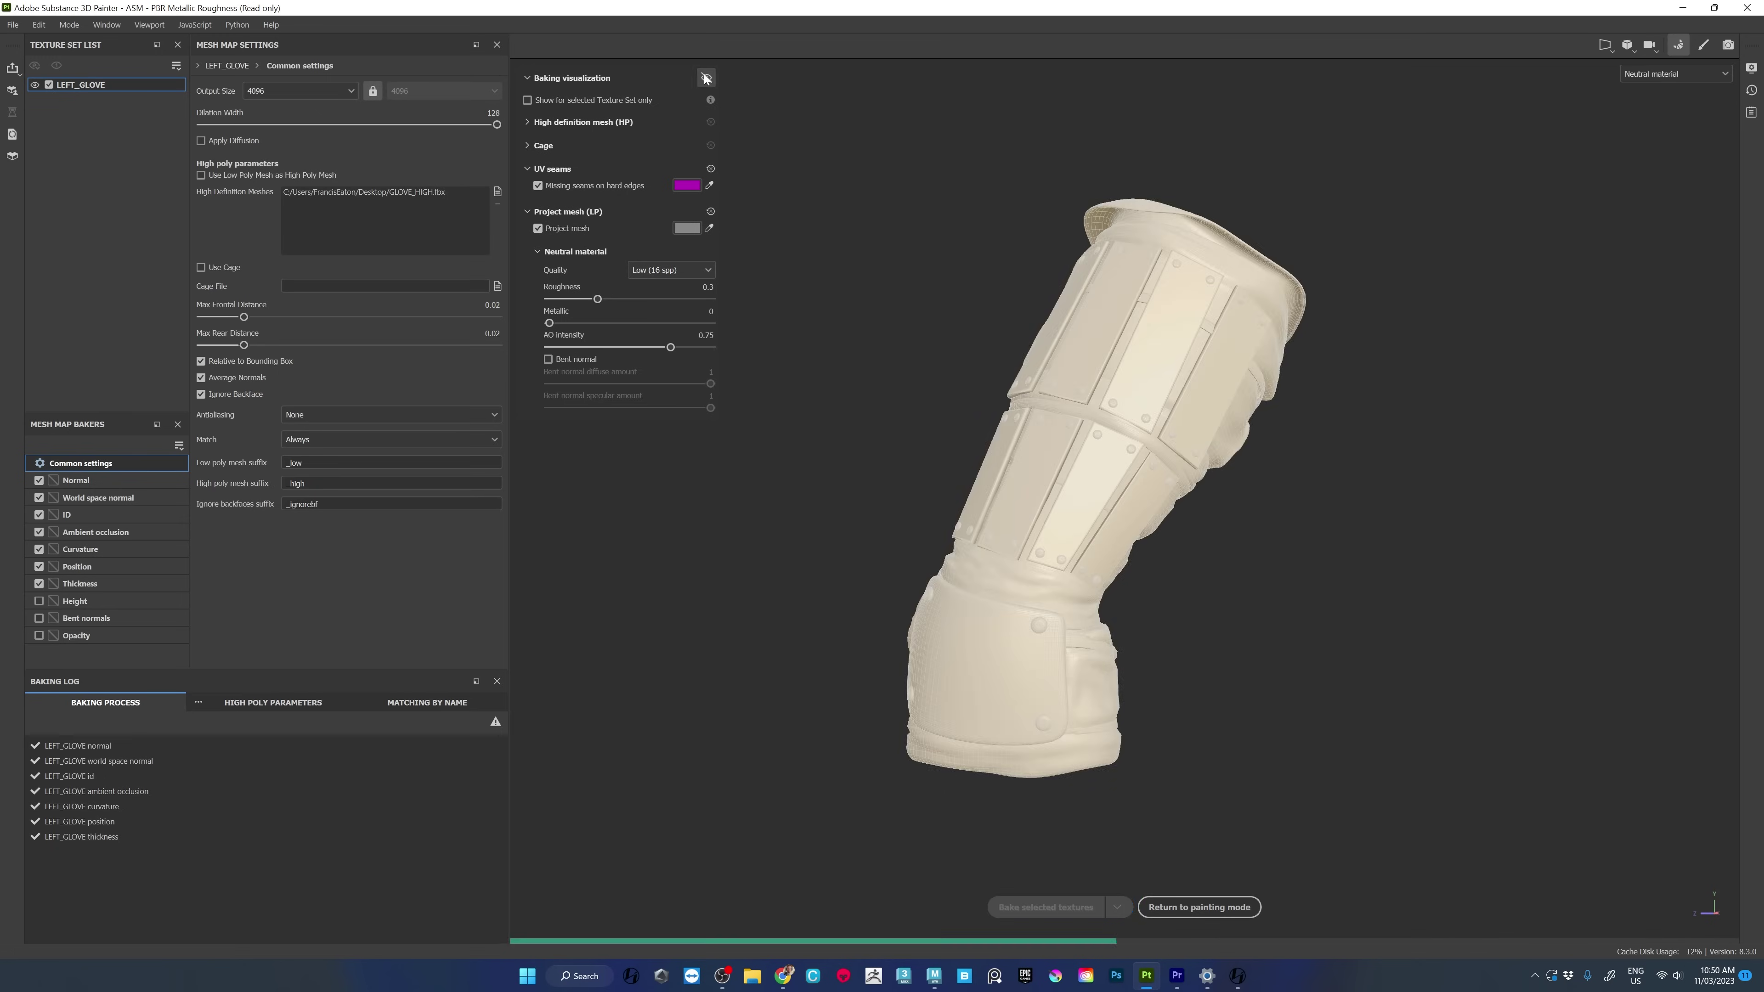
pyautogui.keyDown('alt'); pyautogui.moveTo(1211, 573); pyautogui.dragTo(1316, 585); pyautogui.keyUp('alt')
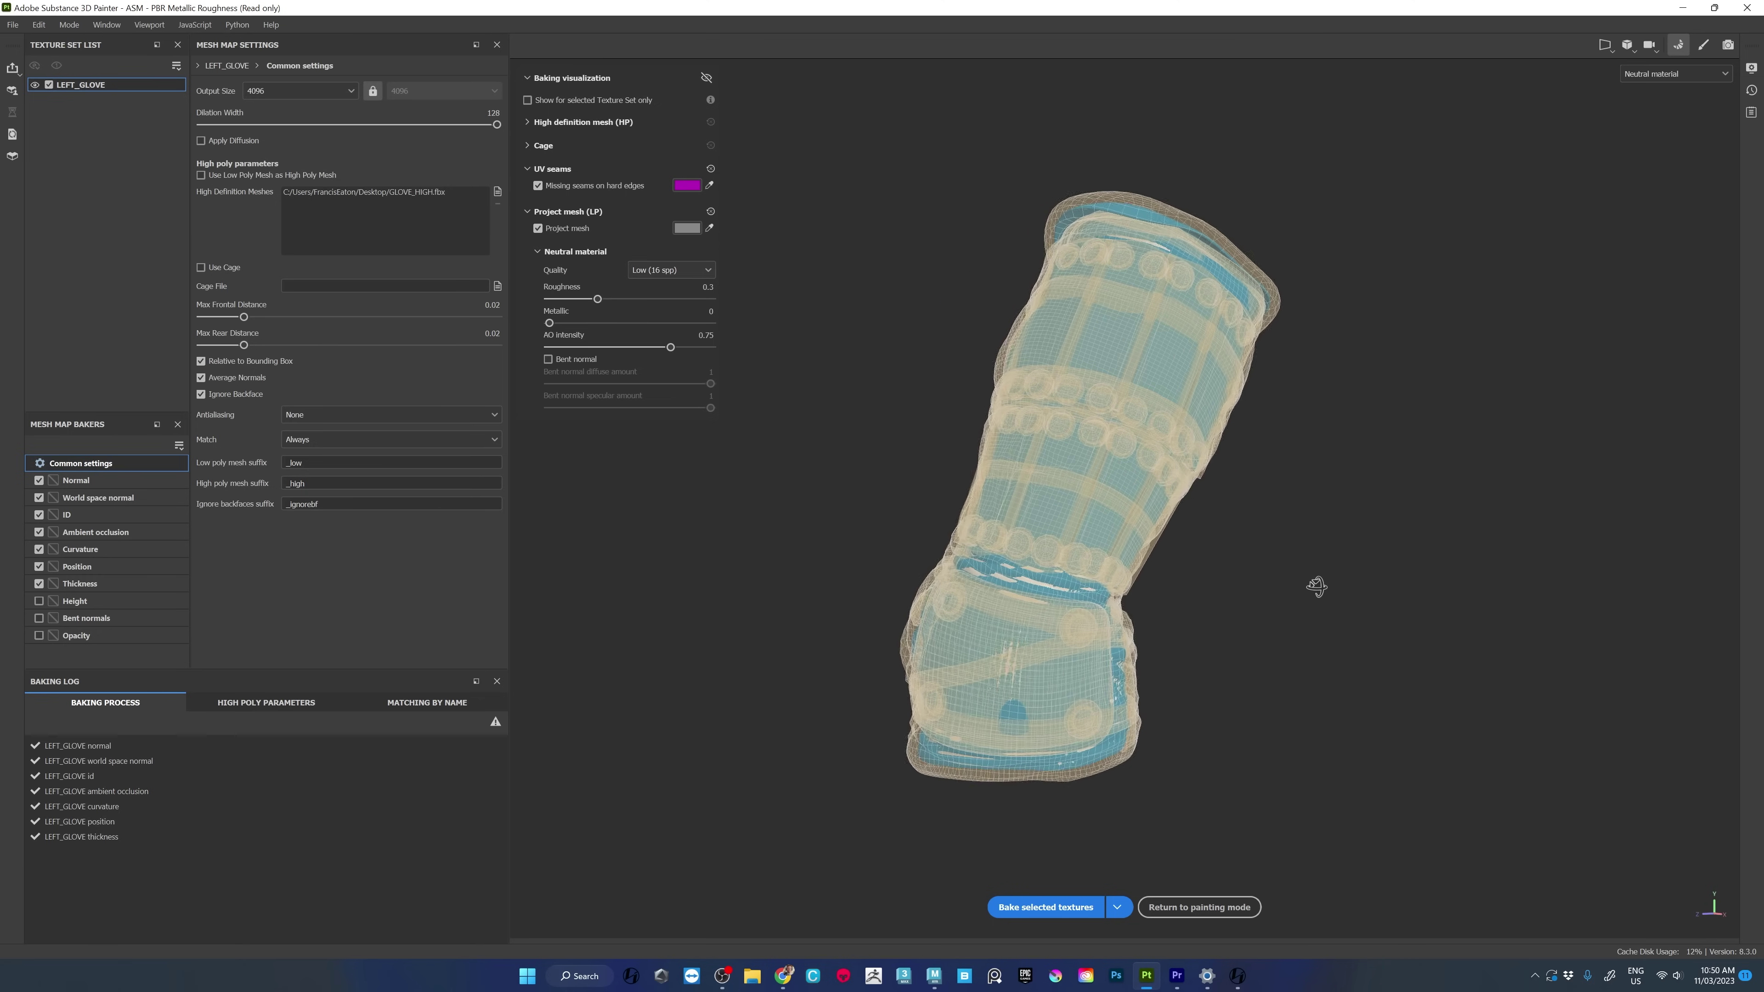
pyautogui.moveTo(243, 317); pyautogui.dragTo(238, 317)
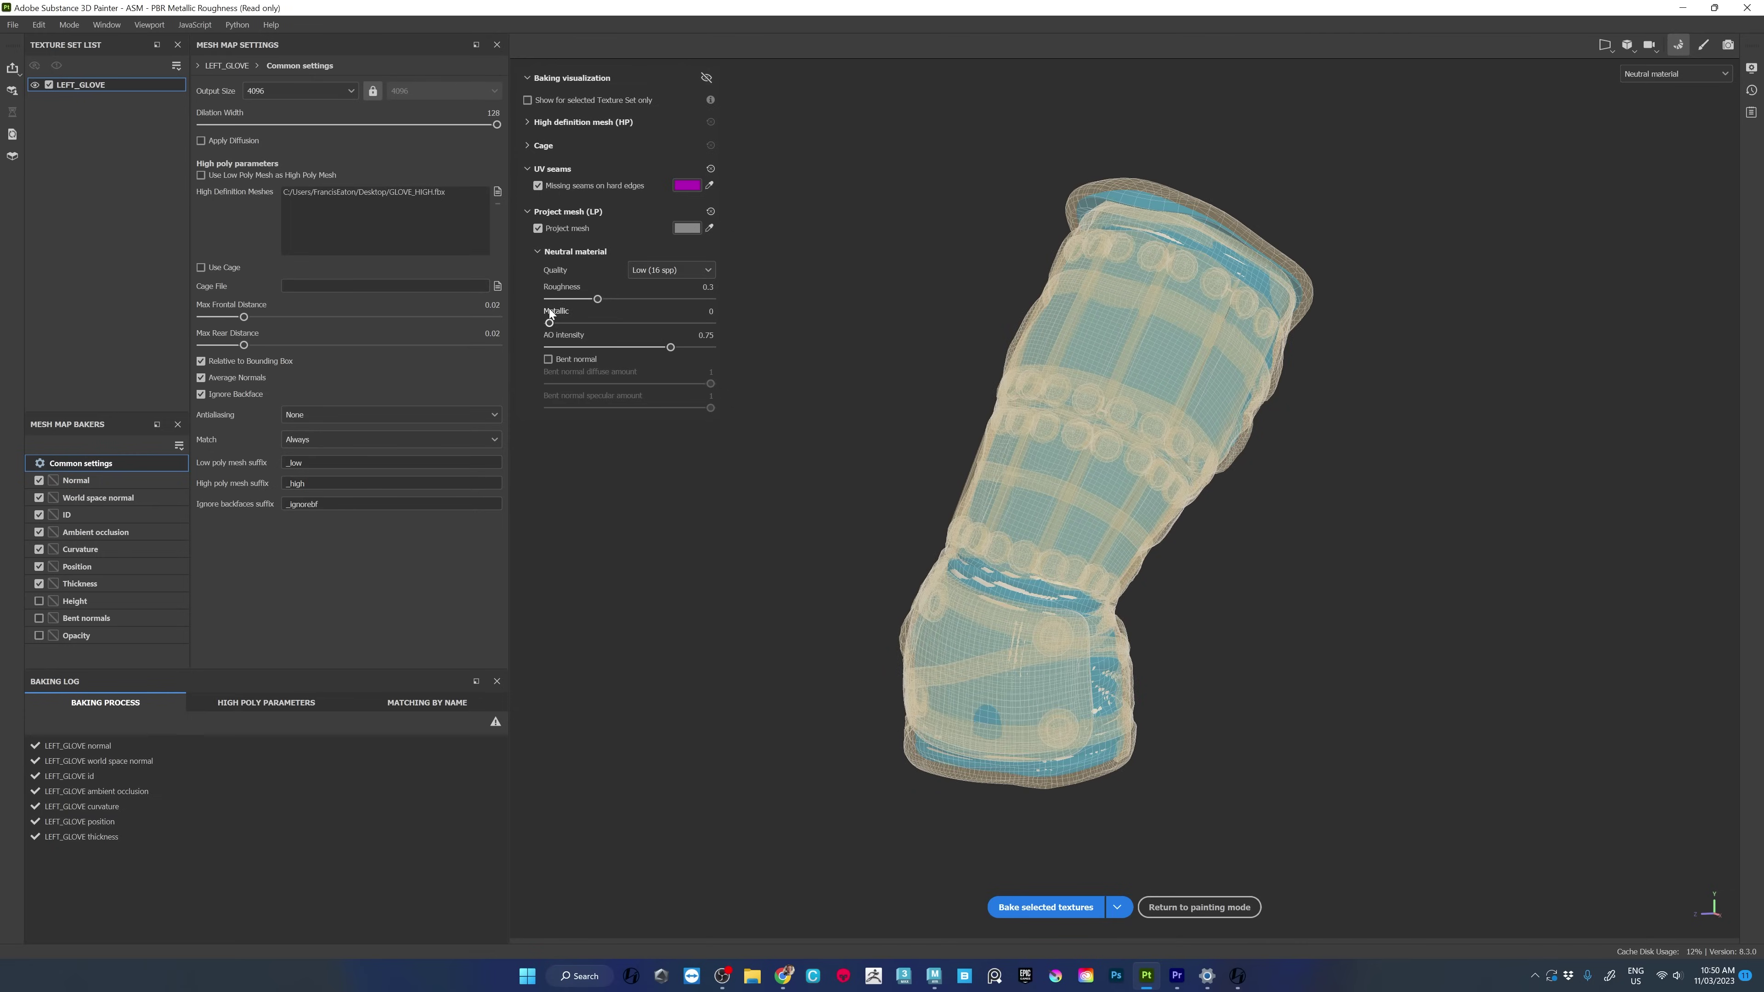
# Bake the selected mesh maps for LEFT_GLOVE, turn off the baking visualization and return to painting mode.
pyautogui.click(1078, 908)
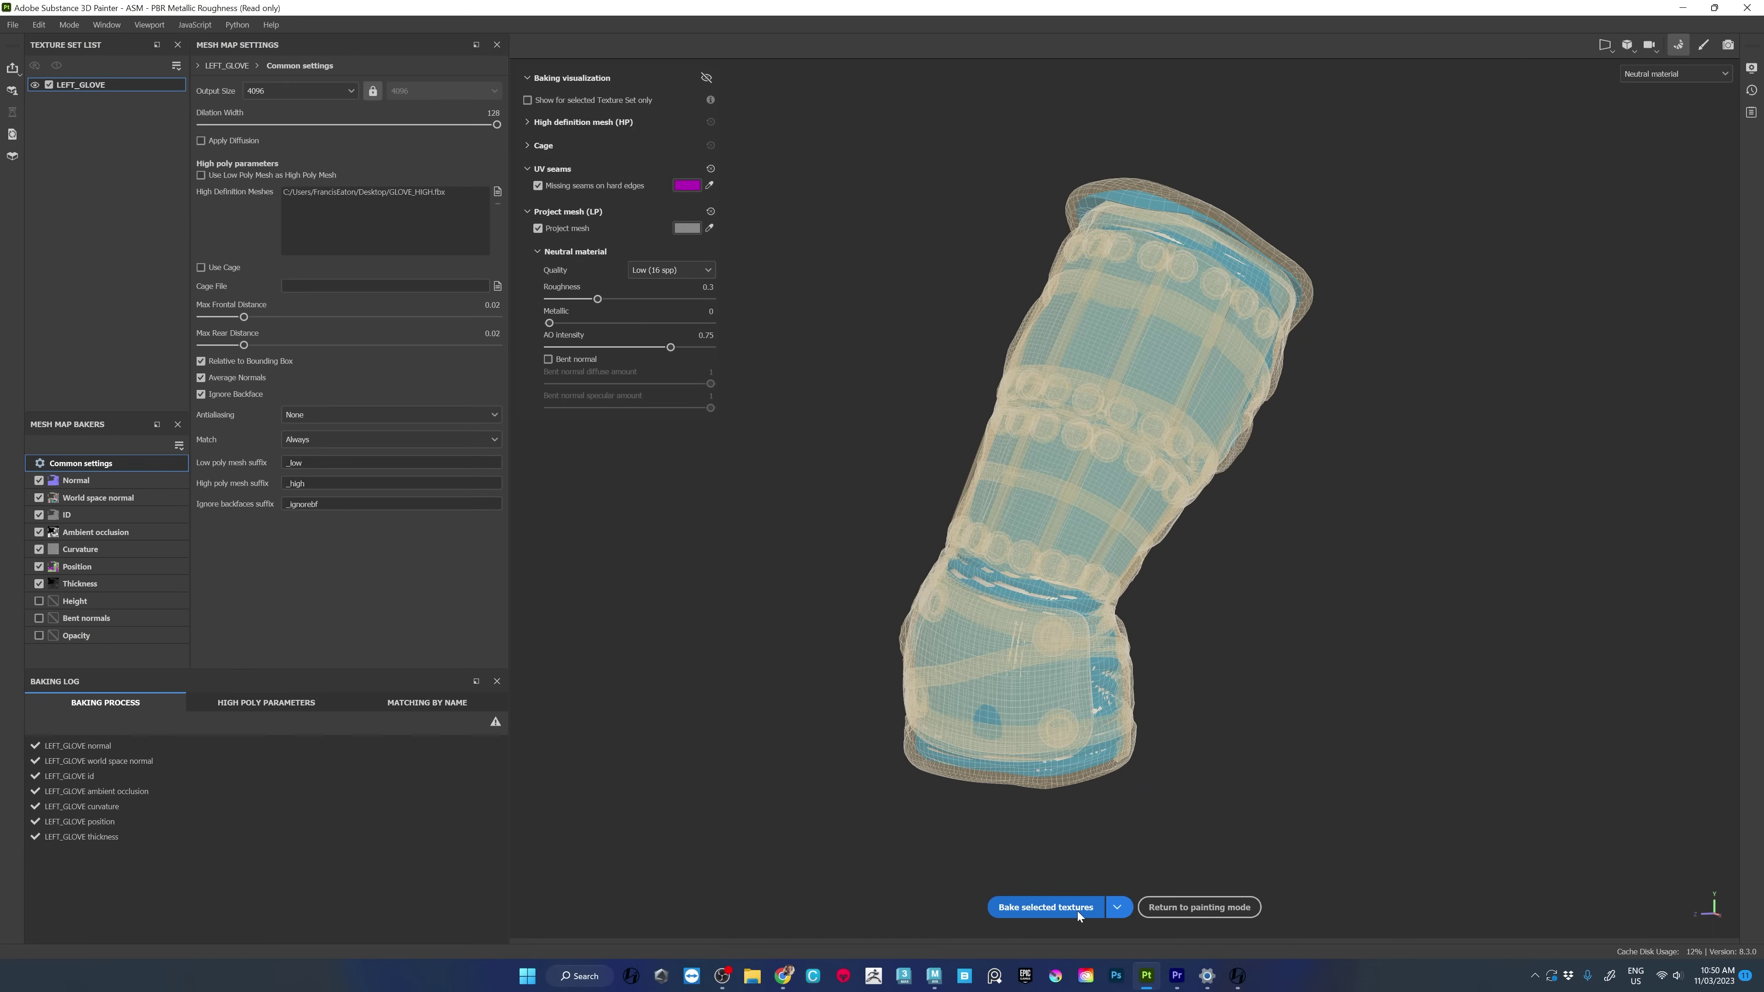
pyautogui.click(707, 77)
pyautogui.click(1200, 906)
pyautogui.moveTo(773, 347)
pyautogui.keyDown('alt'); pyautogui.mouseDown()
pyautogui.moveTo(1078, 536)
pyautogui.moveTo(1043, 493)
pyautogui.moveTo(1083, 425)
pyautogui.moveTo(1126, 431)
pyautogui.moveTo(540, 399)
pyautogui.moveTo(1067, 363)
pyautogui.moveTo(961, 386)
pyautogui.moveTo(1227, 466)
pyautogui.moveTo(1179, 458)
pyautogui.moveTo(1259, 455)
pyautogui.moveTo(1168, 542)
pyautogui.mouseUp(); pyautogui.keyUp('alt')
# Search the materials for leather, add Leather bag as a layer above Layer 1 and set its tiling to 3.
pyautogui.click(1515, 520)
pyautogui.click(647, 801)
pyautogui.write('leather')
pyautogui.moveTo(338, 842); pyautogui.dragTo(1579, 566)
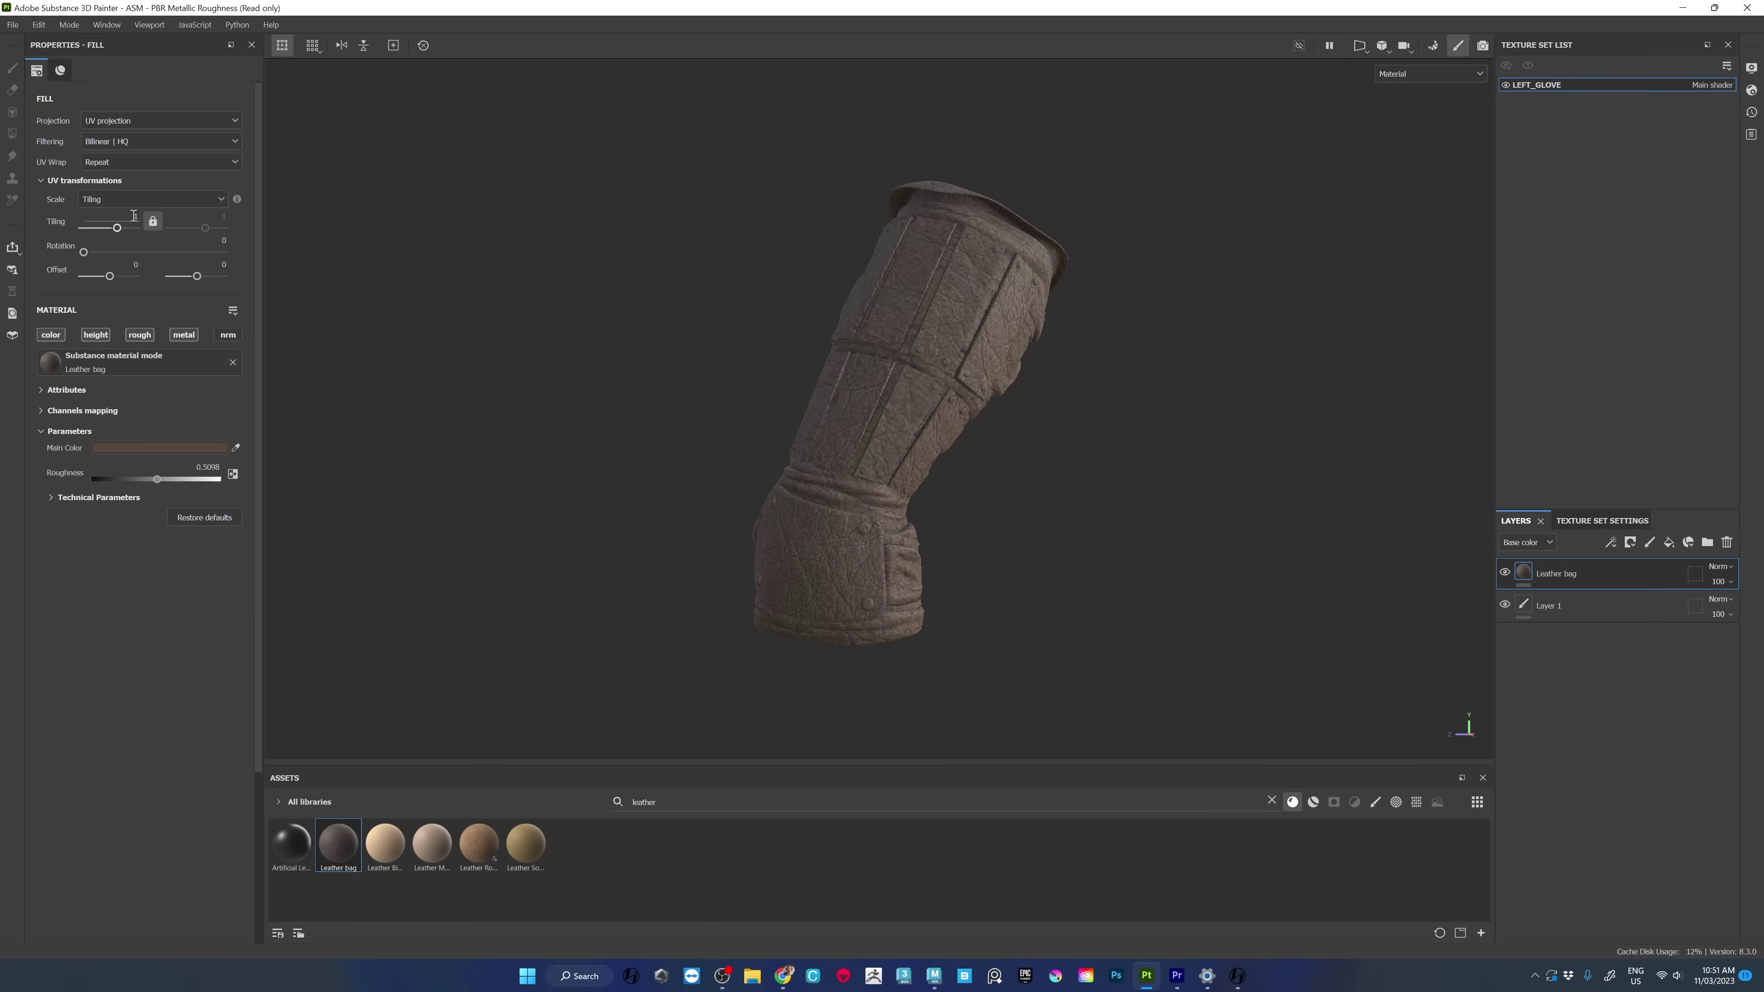
pyautogui.press('Return')
pyautogui.keyDown('alt'); pyautogui.moveTo(853, 498); pyautogui.dragTo(973, 503, button='right'); pyautogui.keyUp('alt')
pyautogui.keyDown('alt'); pyautogui.moveTo(977, 504); pyautogui.dragTo(1146, 471); pyautogui.keyUp('alt')
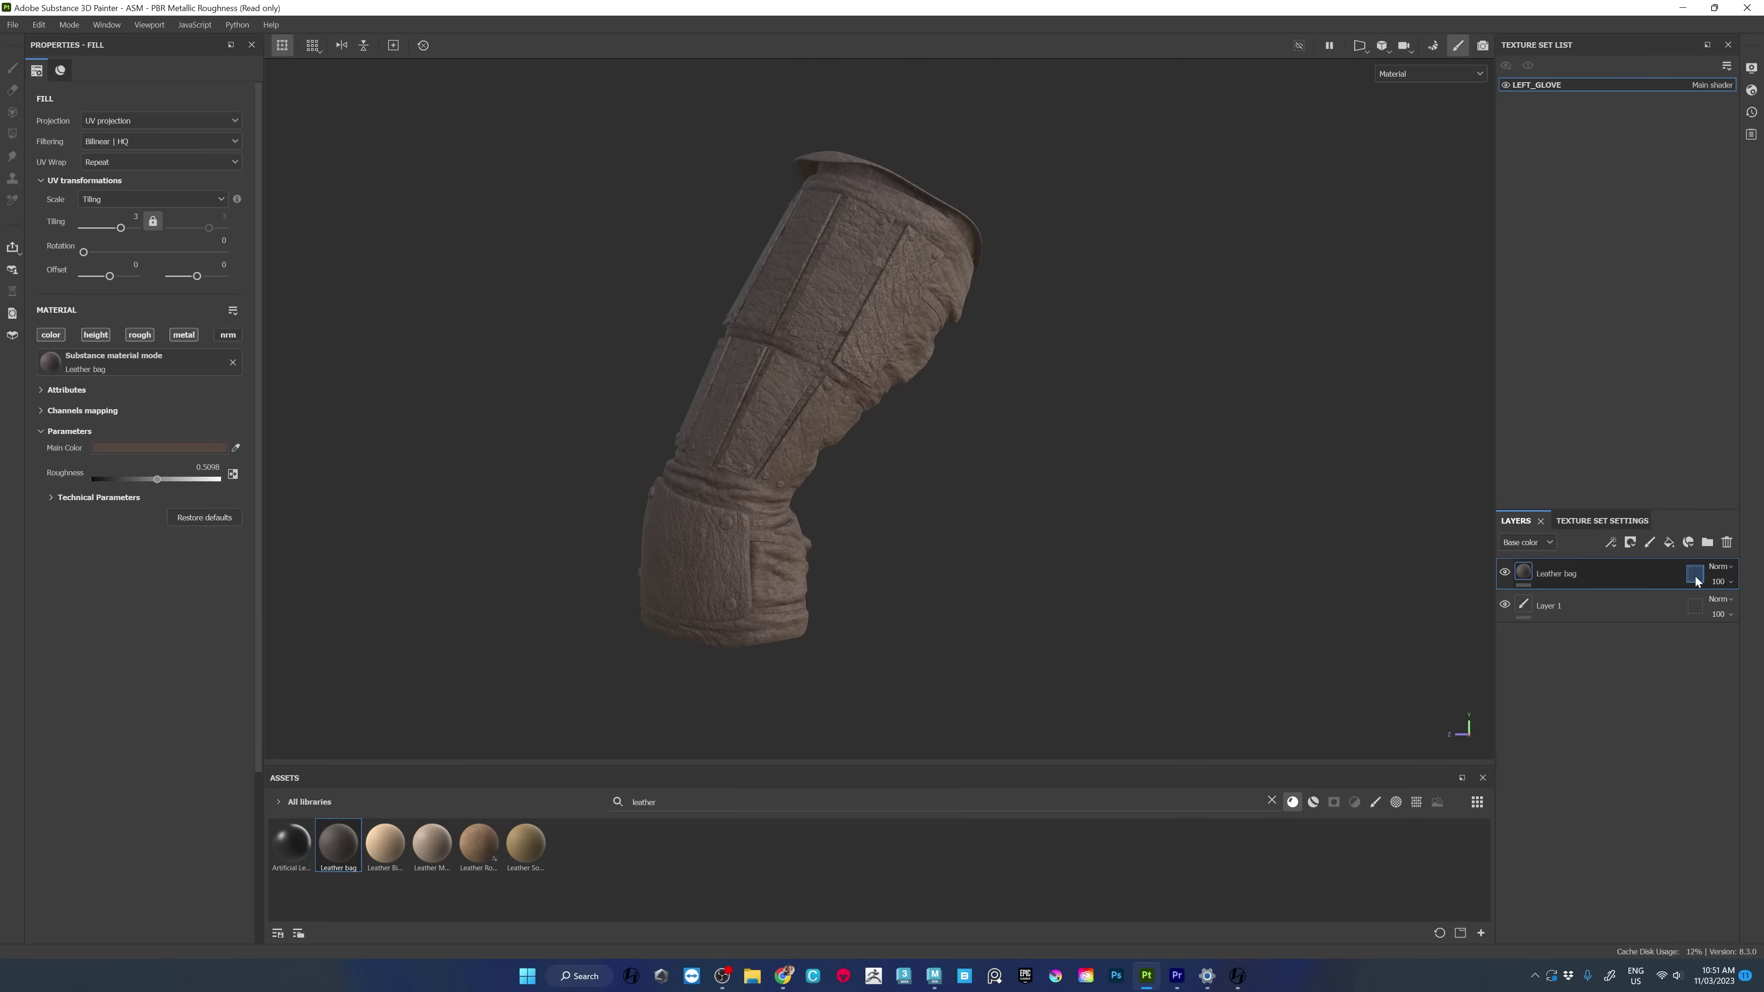
# Restrict the Leather bag layer with a geometry mask to LeftGloveInner, LeftGlove_01 and LeftGlove_02 only.
pyautogui.click(1695, 575)
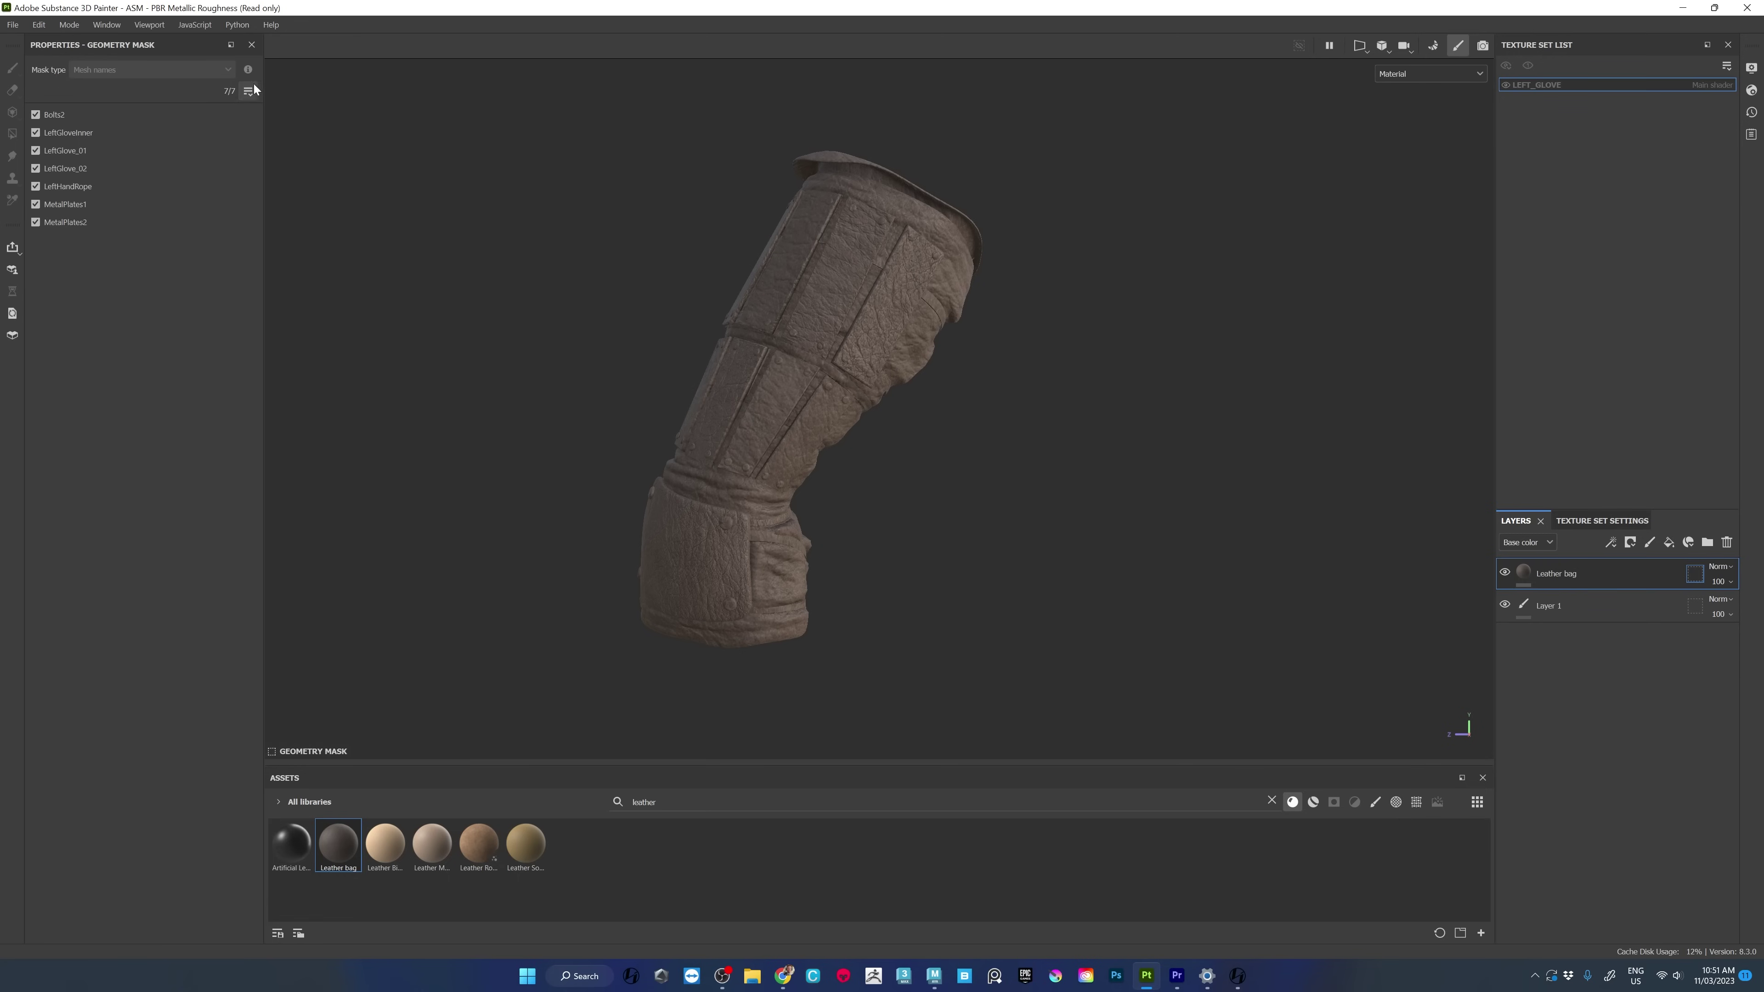
pyautogui.click(258, 126)
pyautogui.click(36, 133)
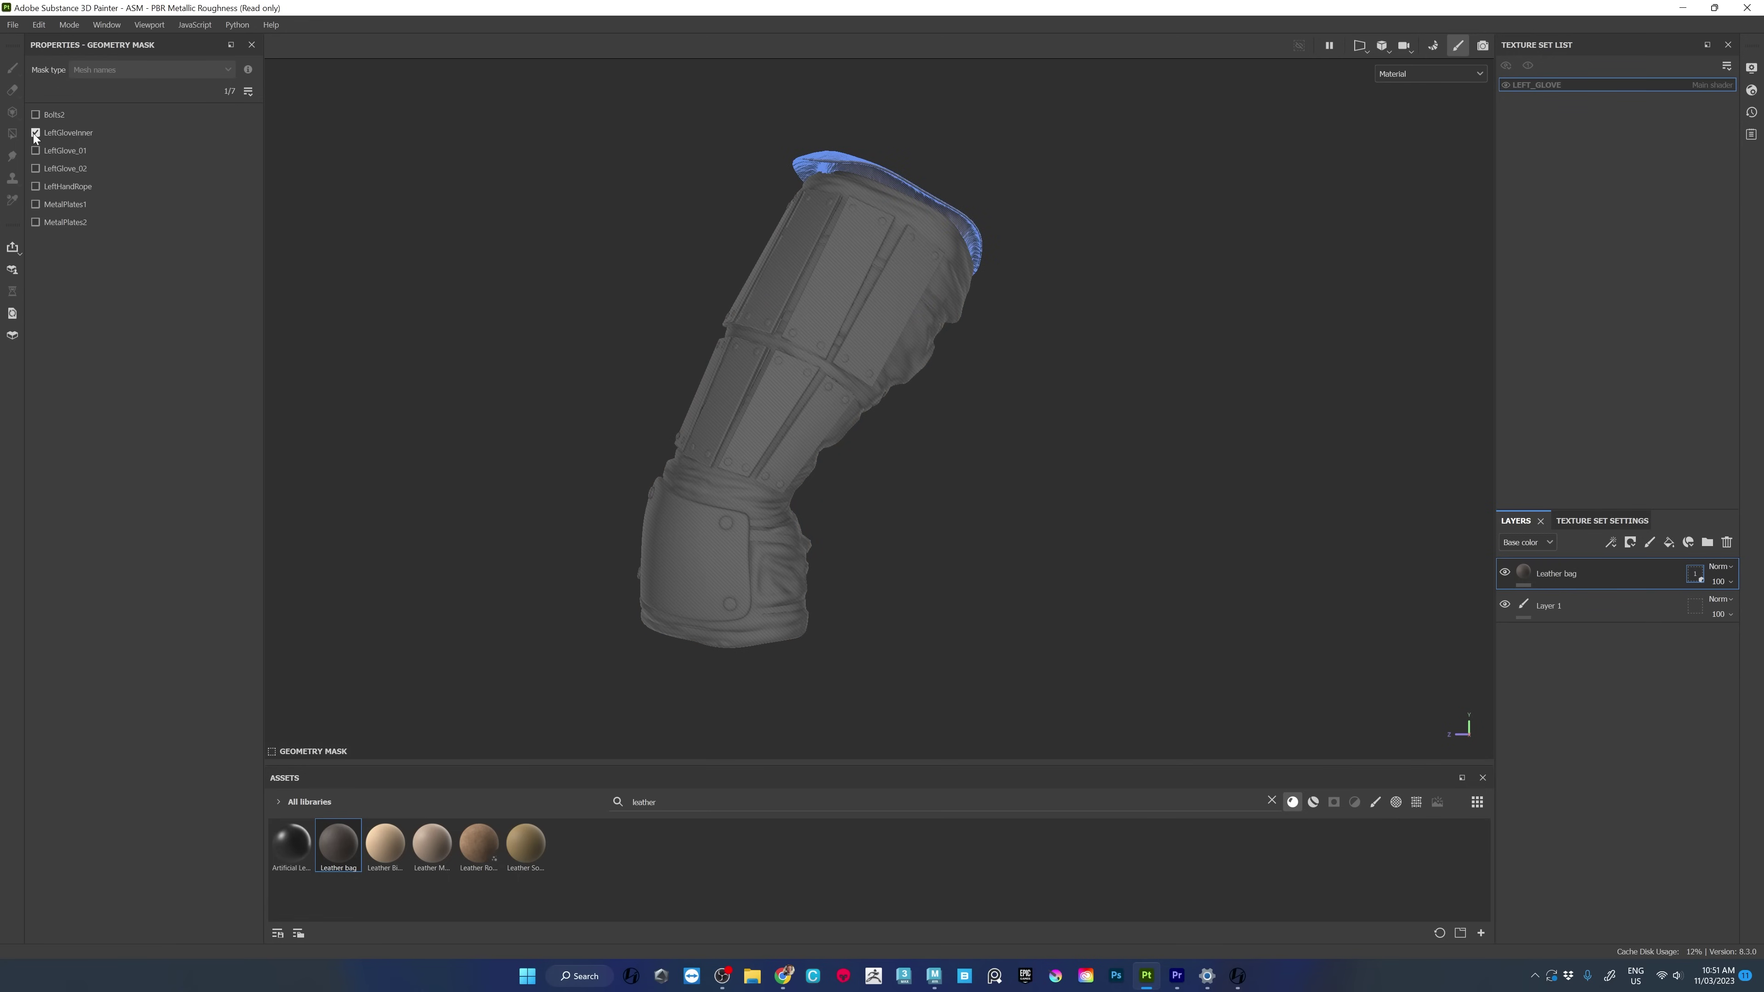
pyautogui.click(36, 151)
pyautogui.click(37, 168)
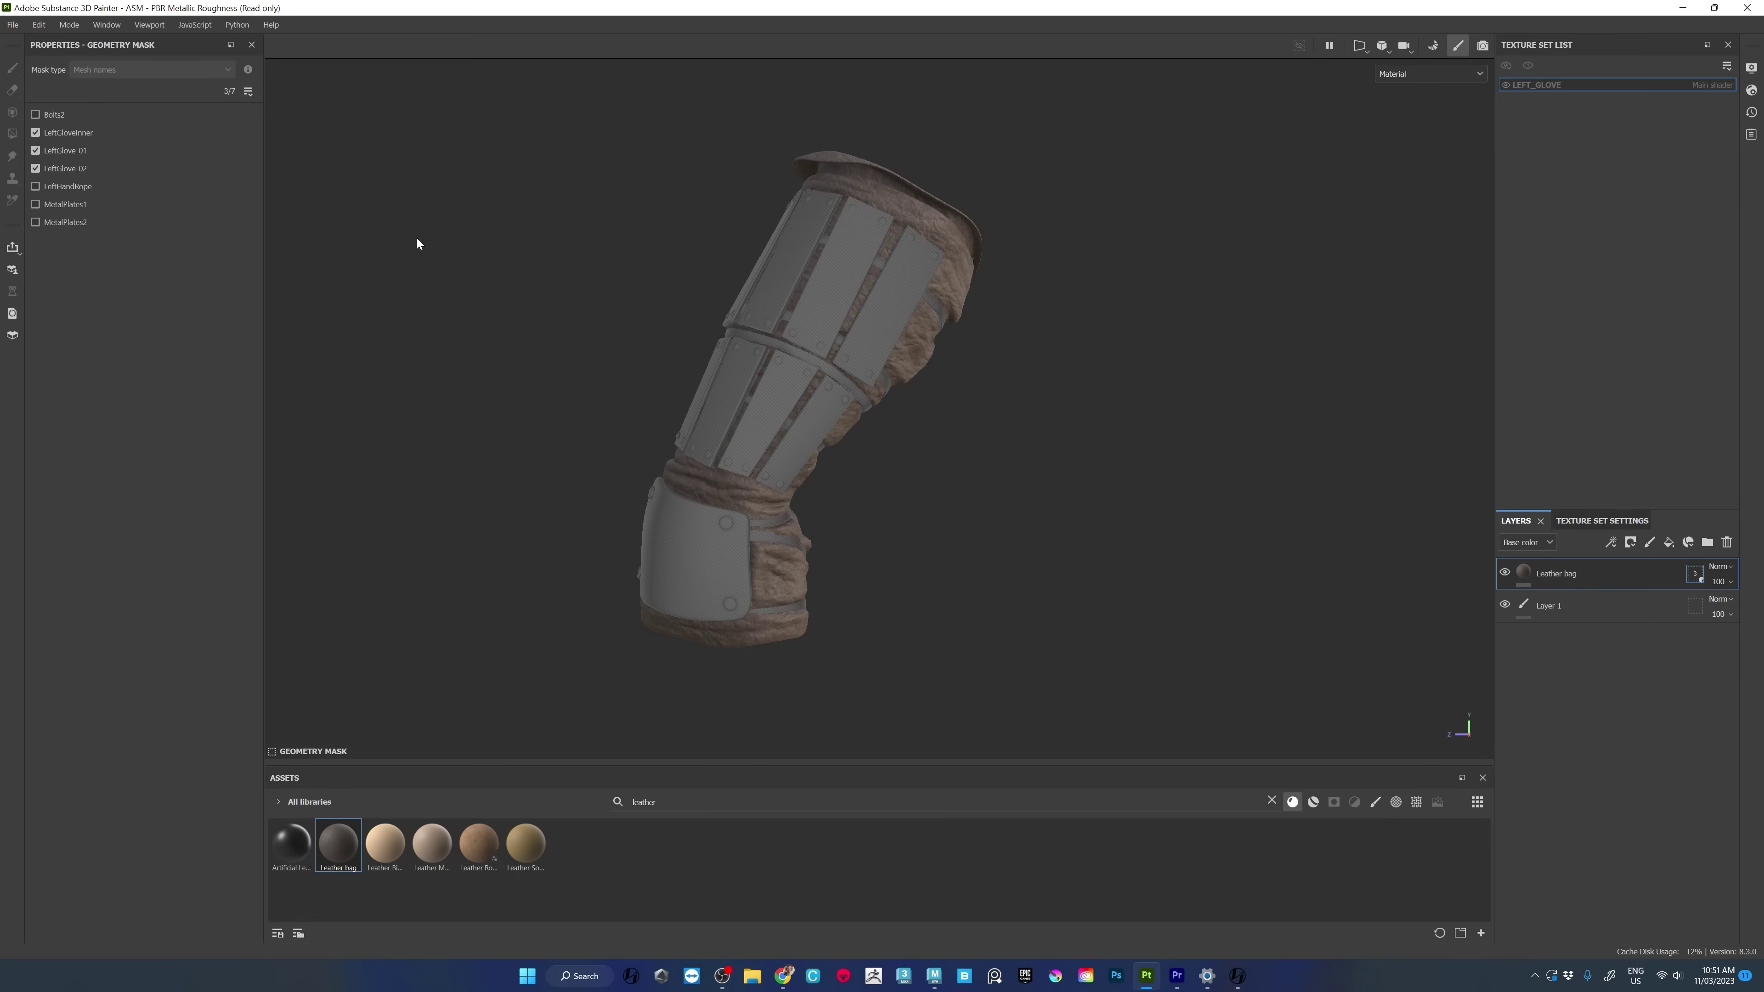
pyautogui.click(1592, 610)
pyautogui.click(1594, 576)
# Fine-tune the tiling of the Leather bag layer's material.
pyautogui.click(1524, 574)
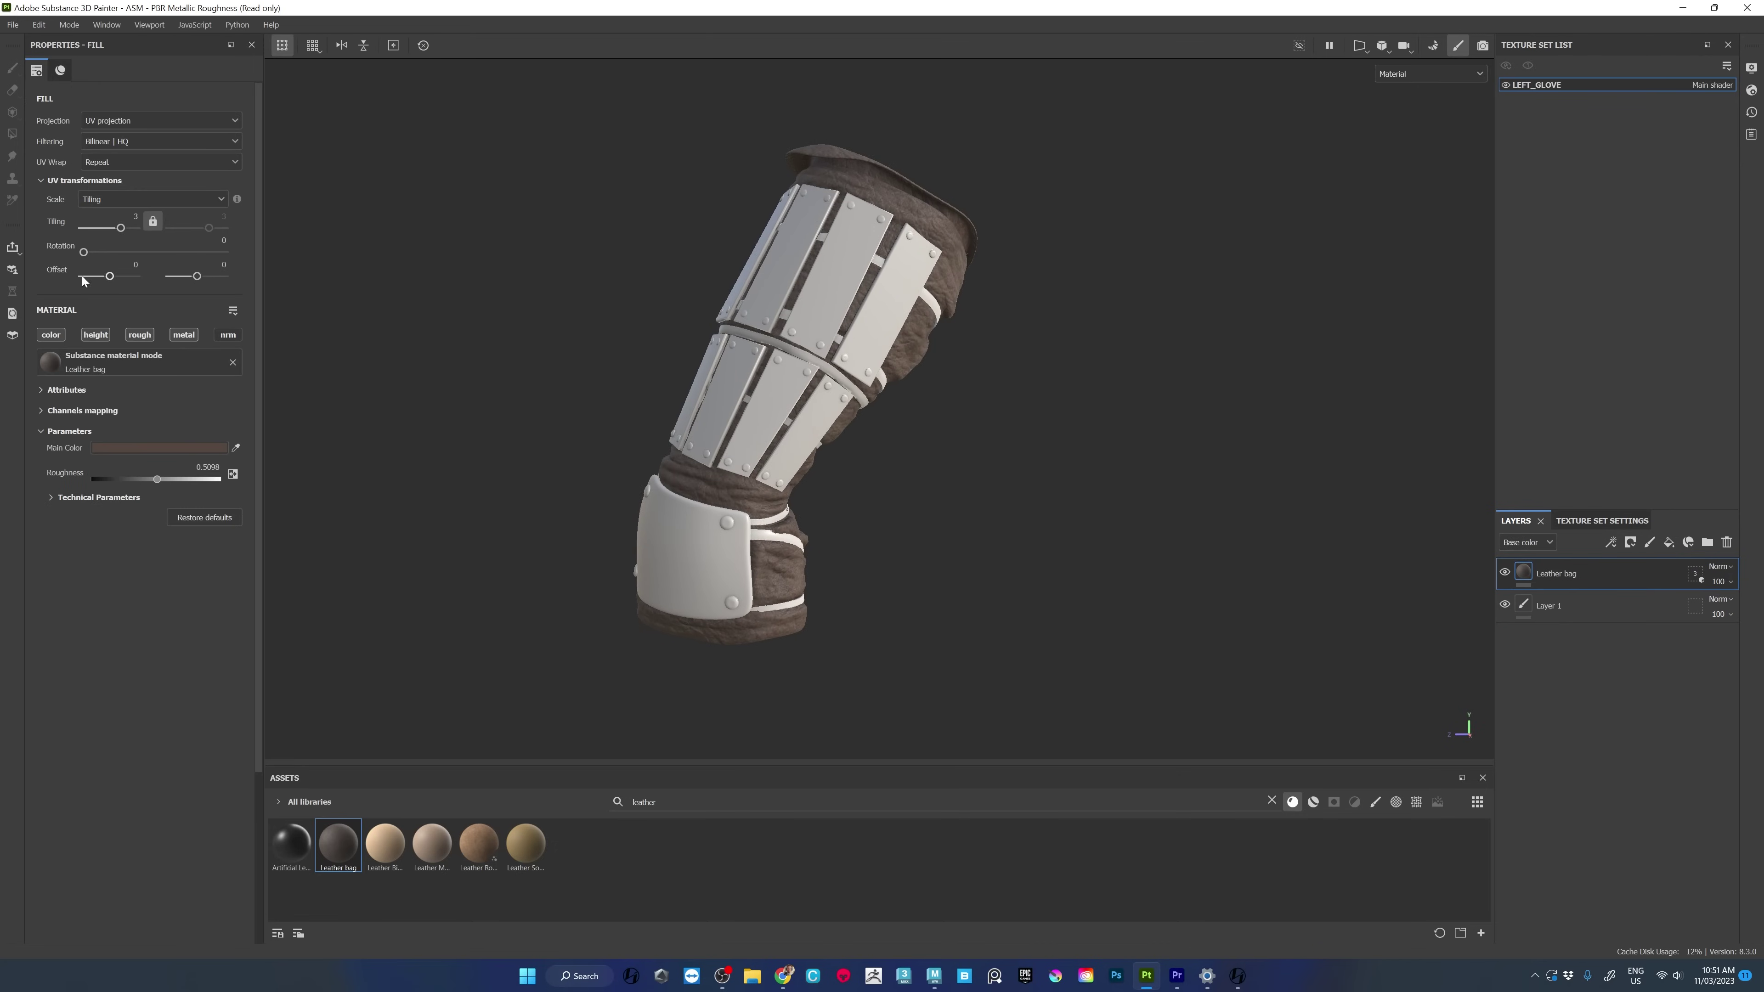
pyautogui.moveTo(119, 226); pyautogui.dragTo(123, 231)
pyautogui.keyDown('alt'); pyautogui.moveTo(667, 334); pyautogui.dragTo(827, 658); pyautogui.keyUp('alt')
# Search the materials for "met" and add Iron Raw Damaged as a layer above Leather bag.
pyautogui.click(585, 801)
pyautogui.write('met')
pyautogui.moveTo(1181, 843); pyautogui.dragTo(1539, 569)
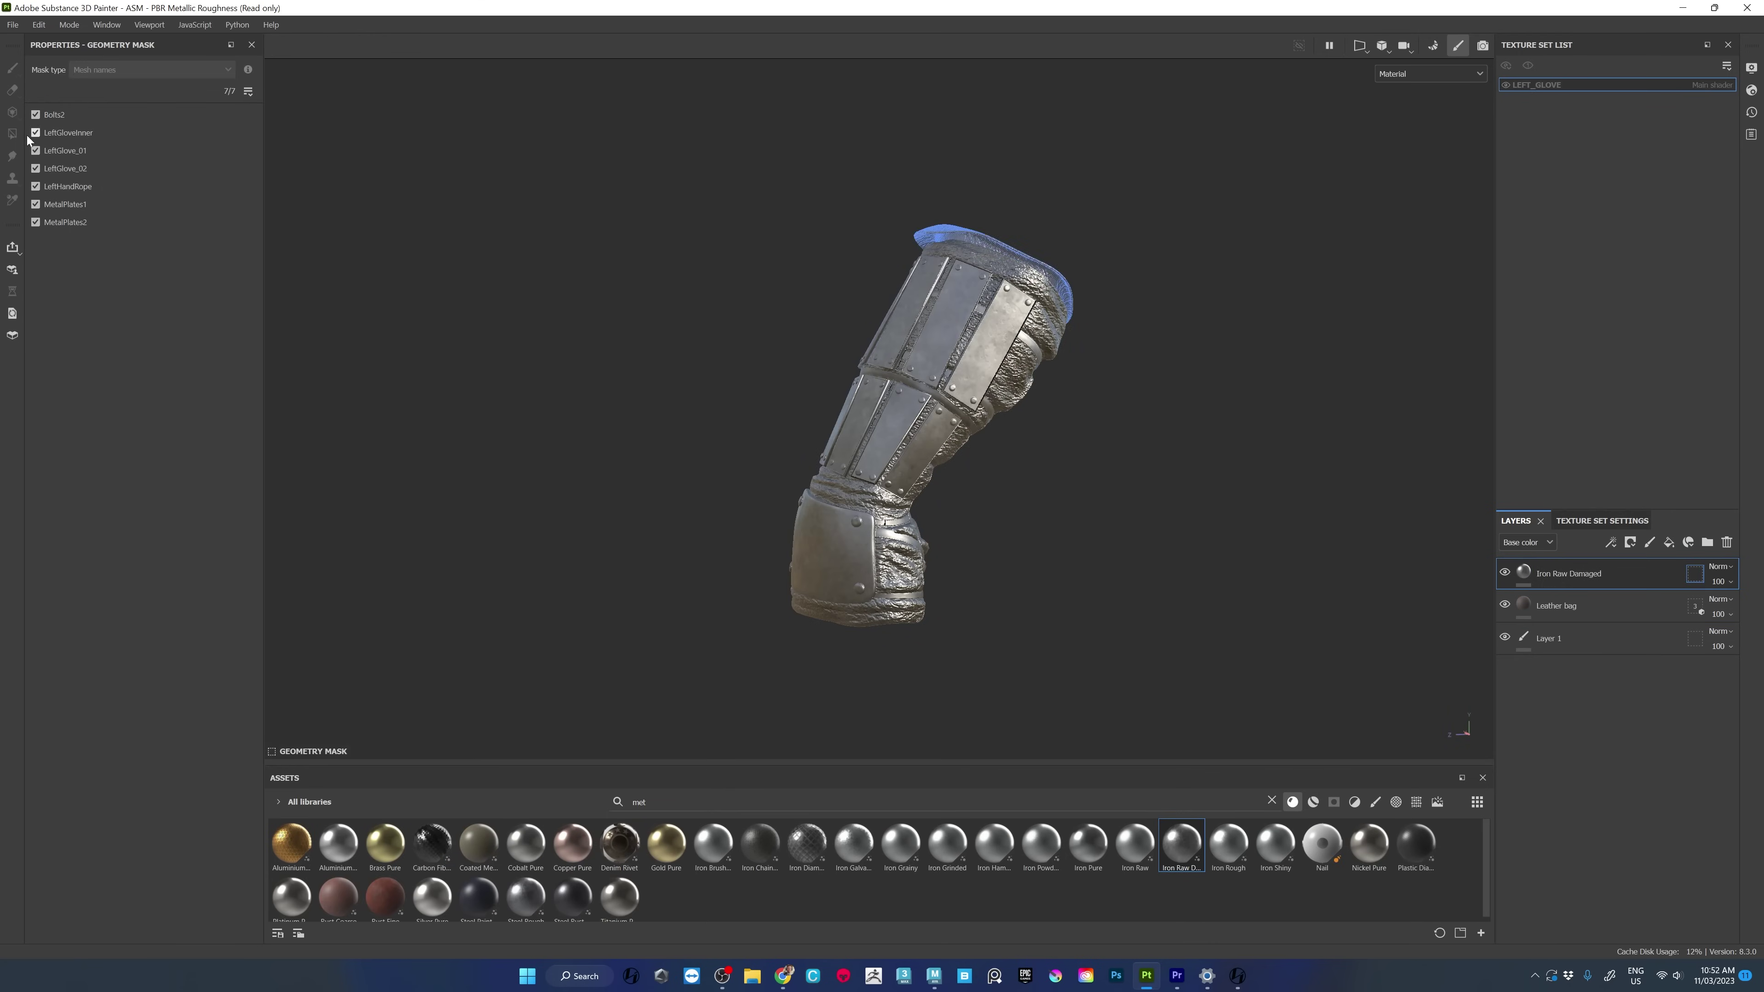
# Restrict the Iron Raw Damaged layer with a geometry mask to MetalPlates1, MetalPlates2 and Bolts2 only.
pyautogui.click(248, 91)
pyautogui.click(256, 112)
pyautogui.click(35, 204)
pyautogui.click(35, 222)
pyautogui.click(35, 114)
pyautogui.click(1522, 571)
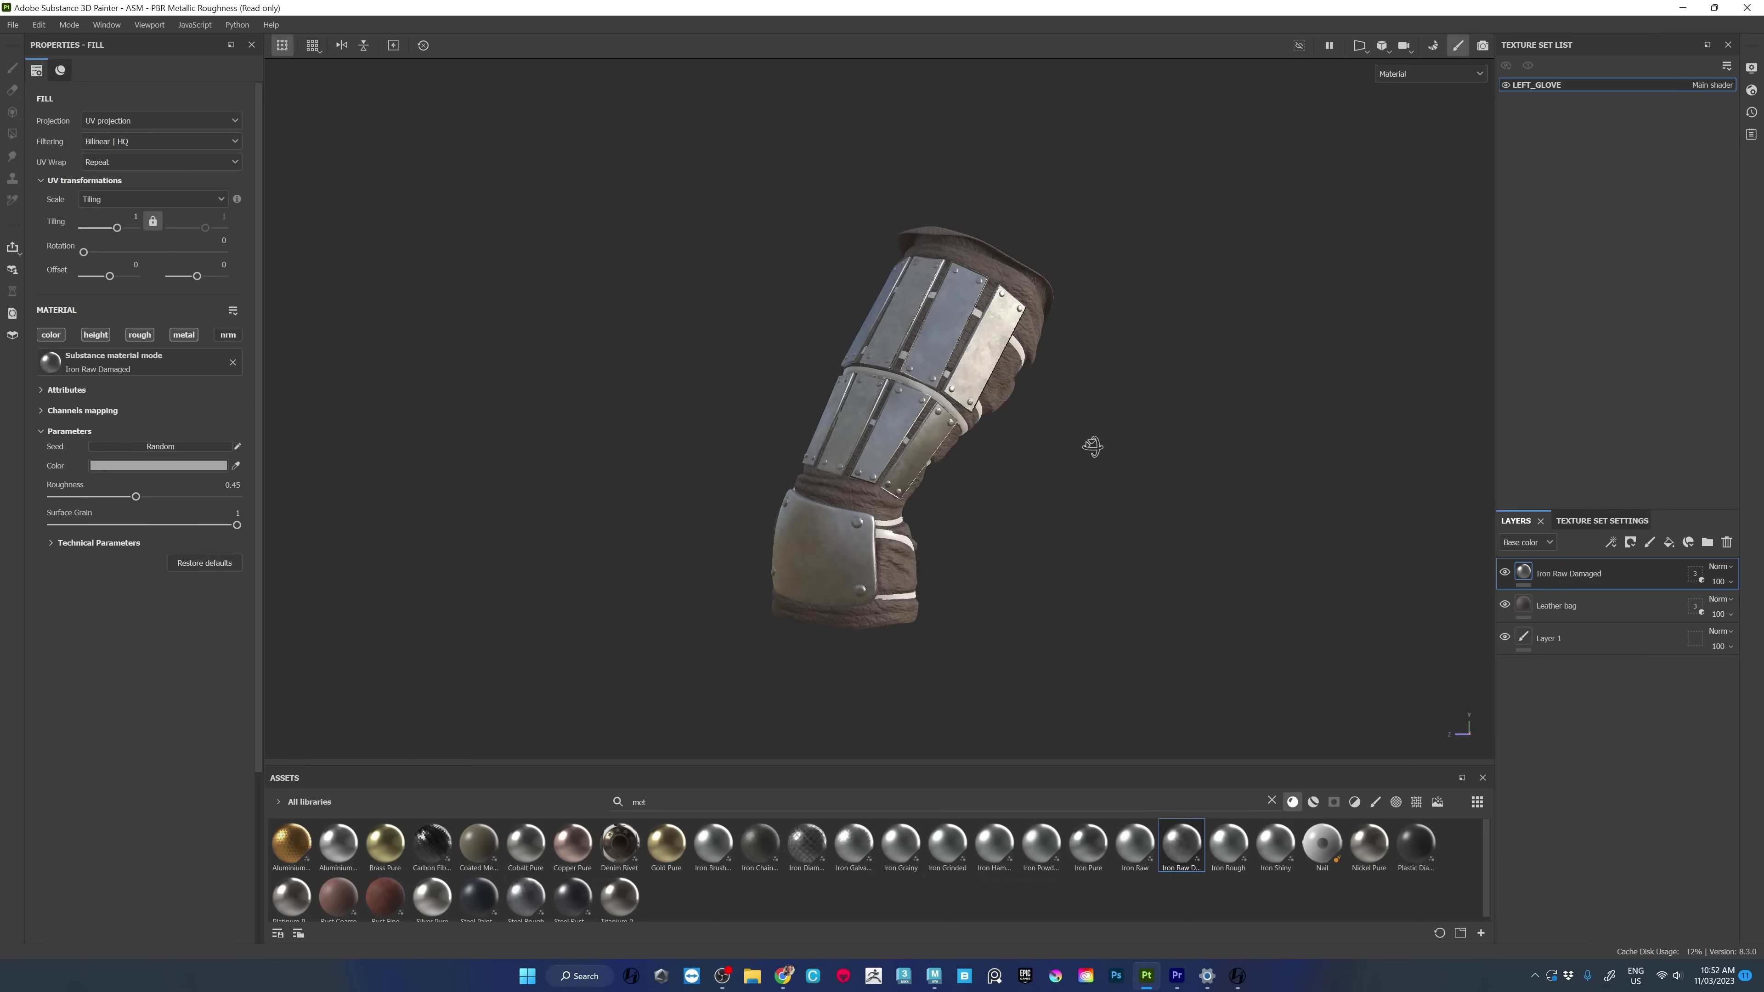
pyautogui.keyDown('alt'); pyautogui.moveTo(1198, 467); pyautogui.dragTo(1162, 474); pyautogui.keyUp('alt')
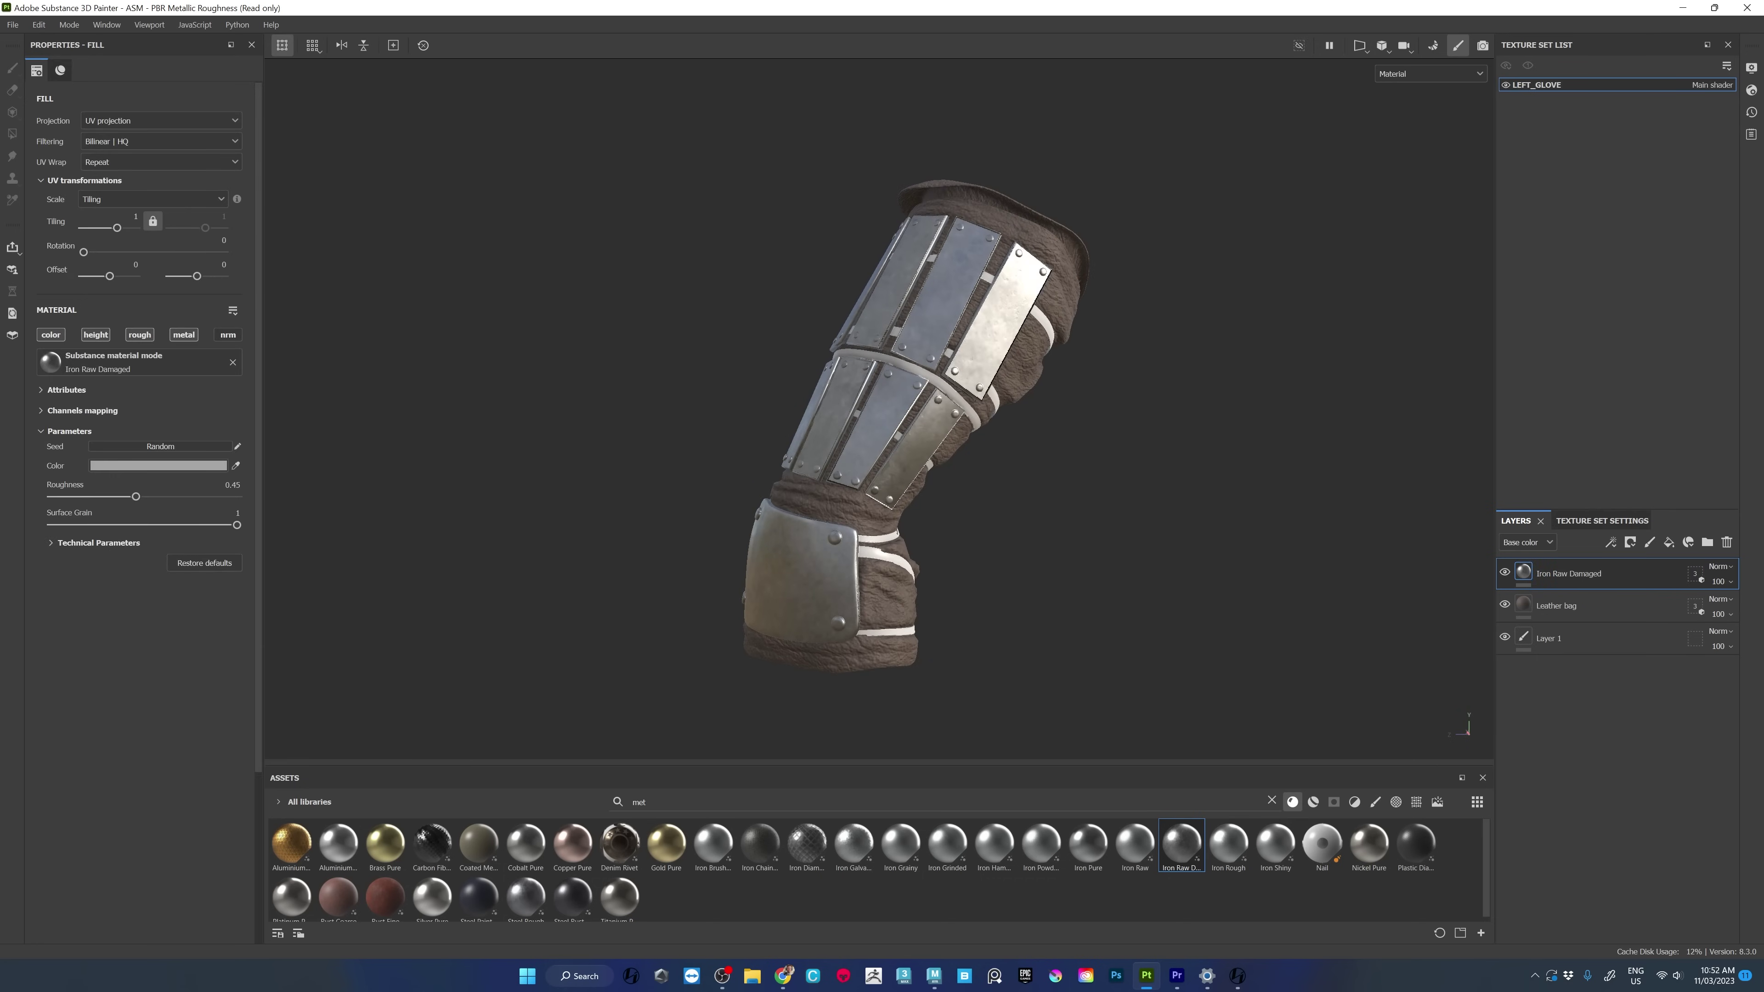